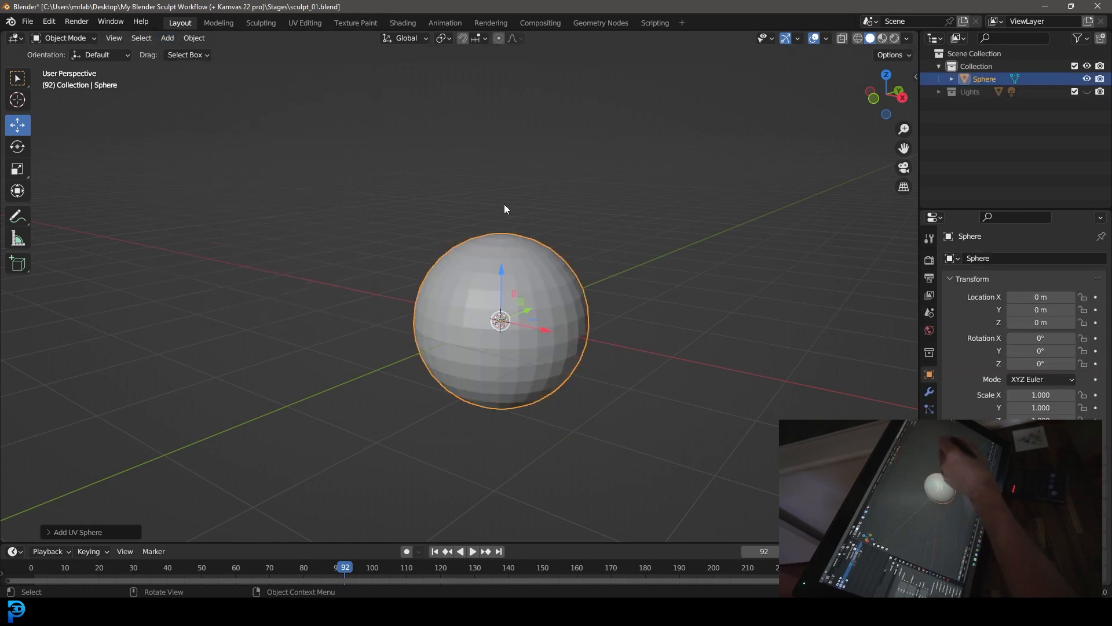
Raise the sphere above the grid origin to about 2.94 m on Z, with about 0.12 m on Y
drag(503, 272, 521, 80)
middle_drag(522, 80, 464, 259)
drag(464, 258, 482, 201)
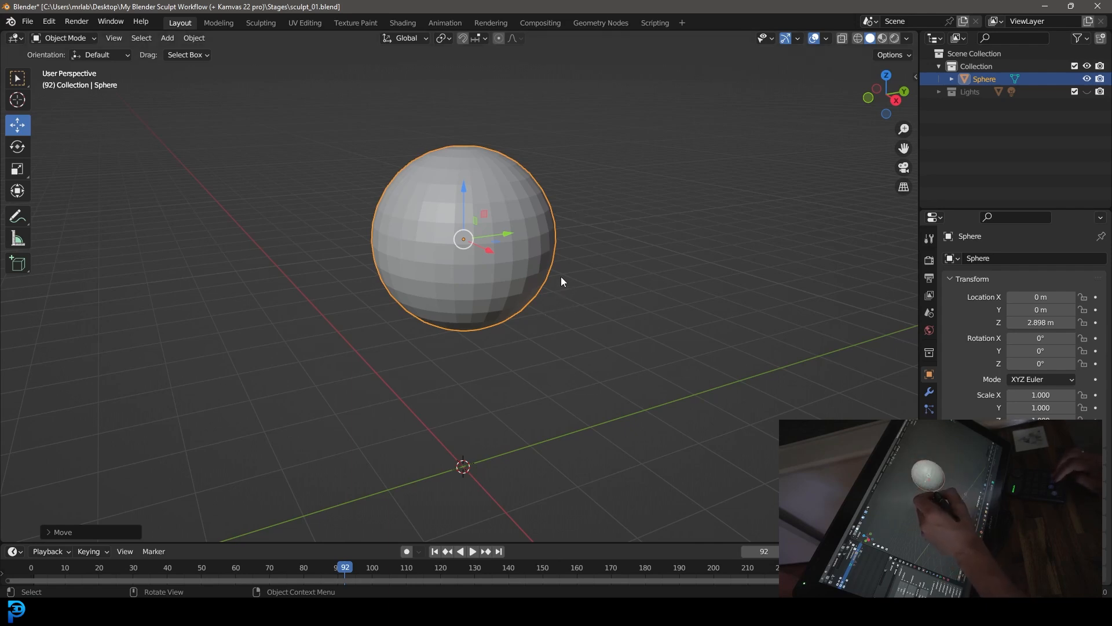
middle_drag(568, 259, 631, 228)
drag(466, 261, 478, 269)
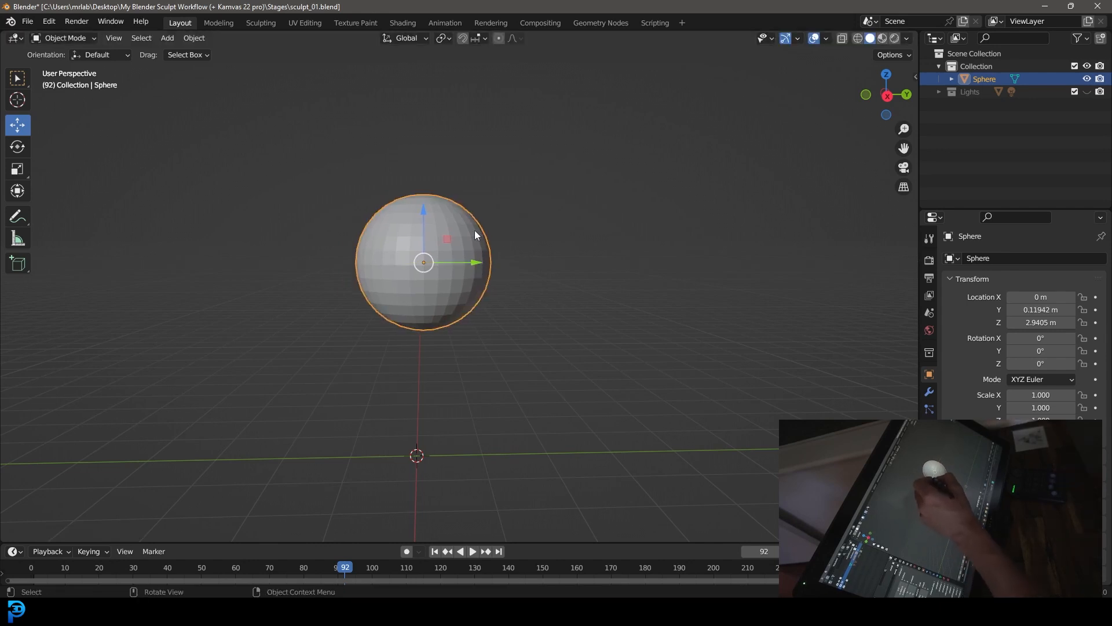
Switch to the Sculpting workspace and enable Dyntopo for the sphere, accepting the attribute data warning
click(268, 22)
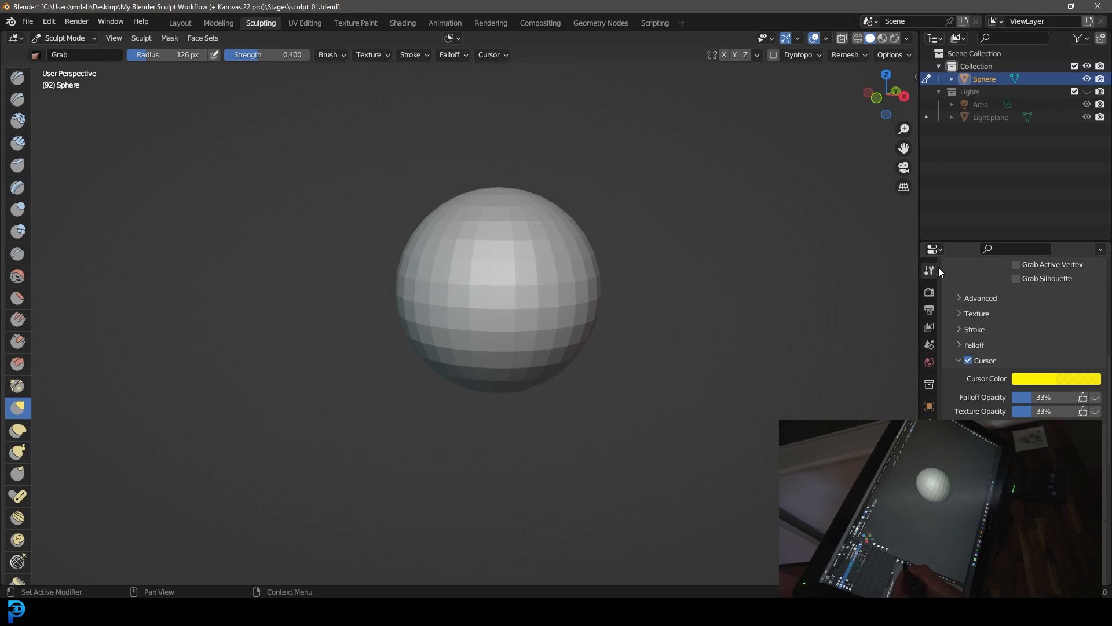
mouse_move(1108, 400)
mouse_down()
mouse_move(1108, 490)
mouse_move(1108, 418)
mouse_up()
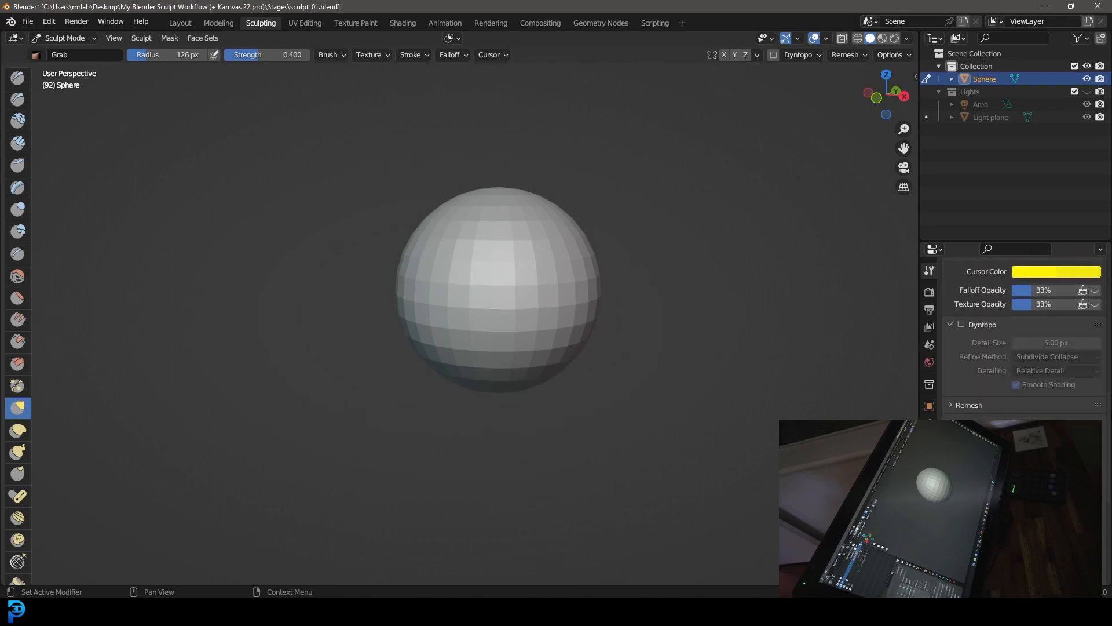
click(962, 325)
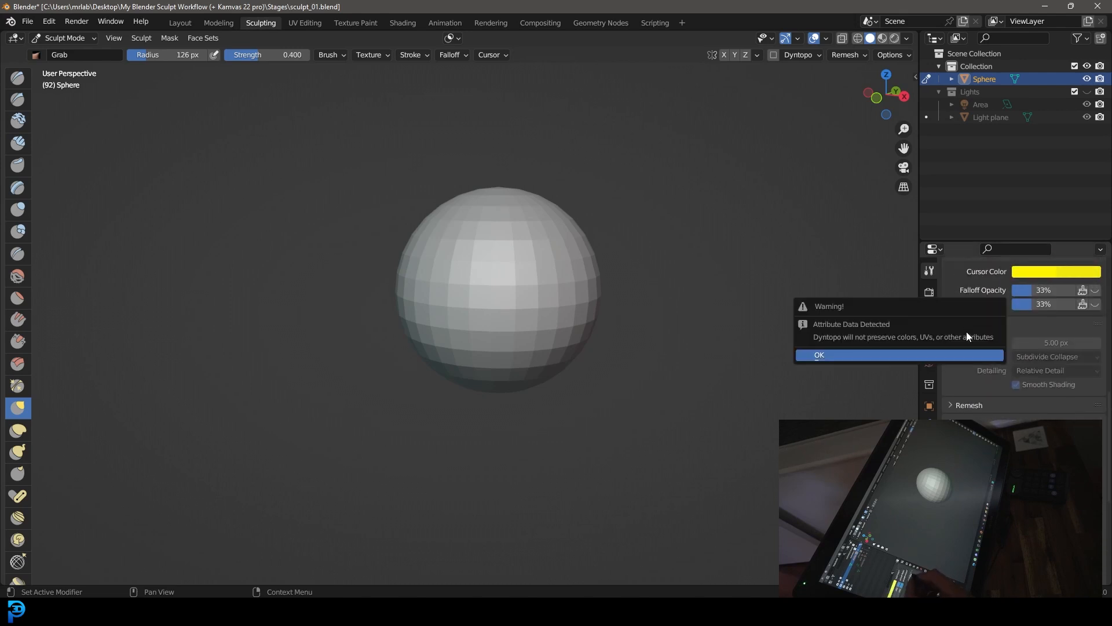
click(838, 356)
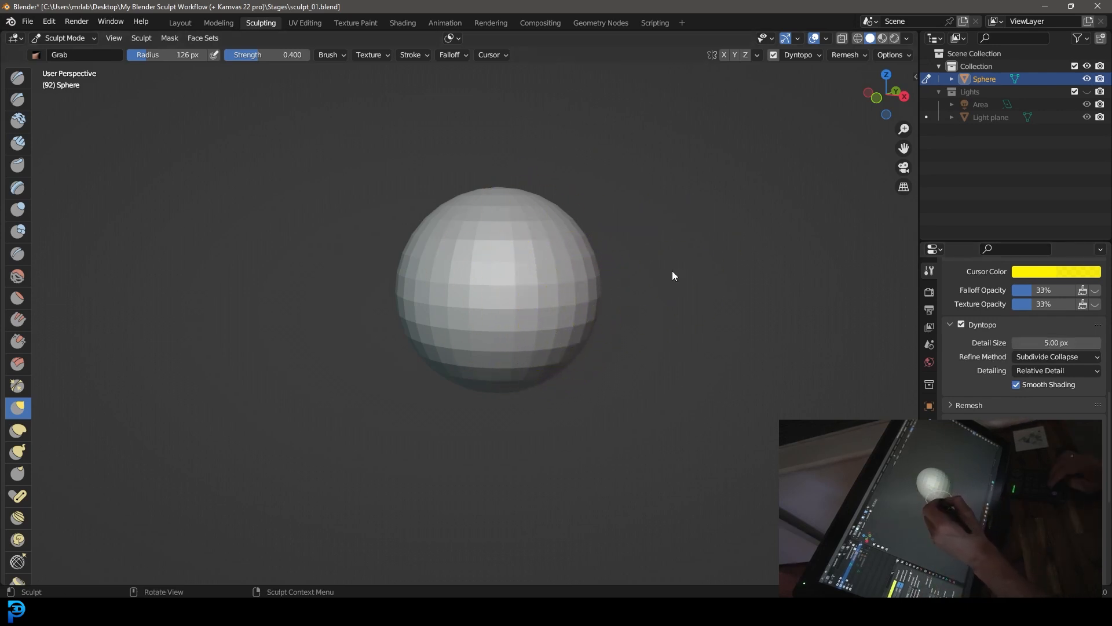
Enable mirror symmetry on the X axis for sculpting
drag(1109, 412, 1106, 484)
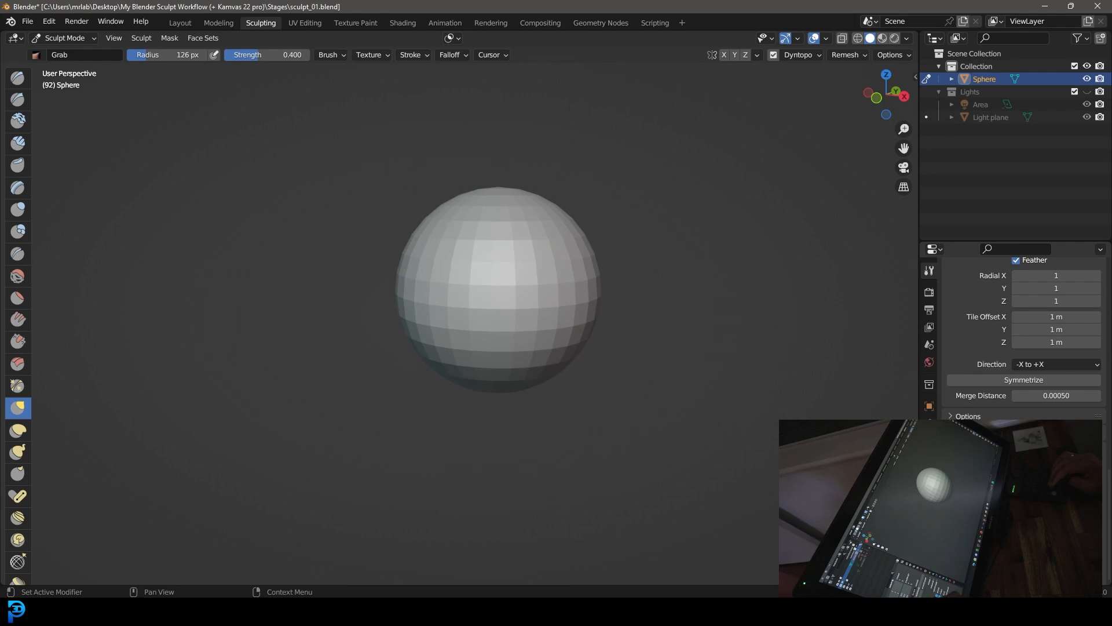
click(1048, 380)
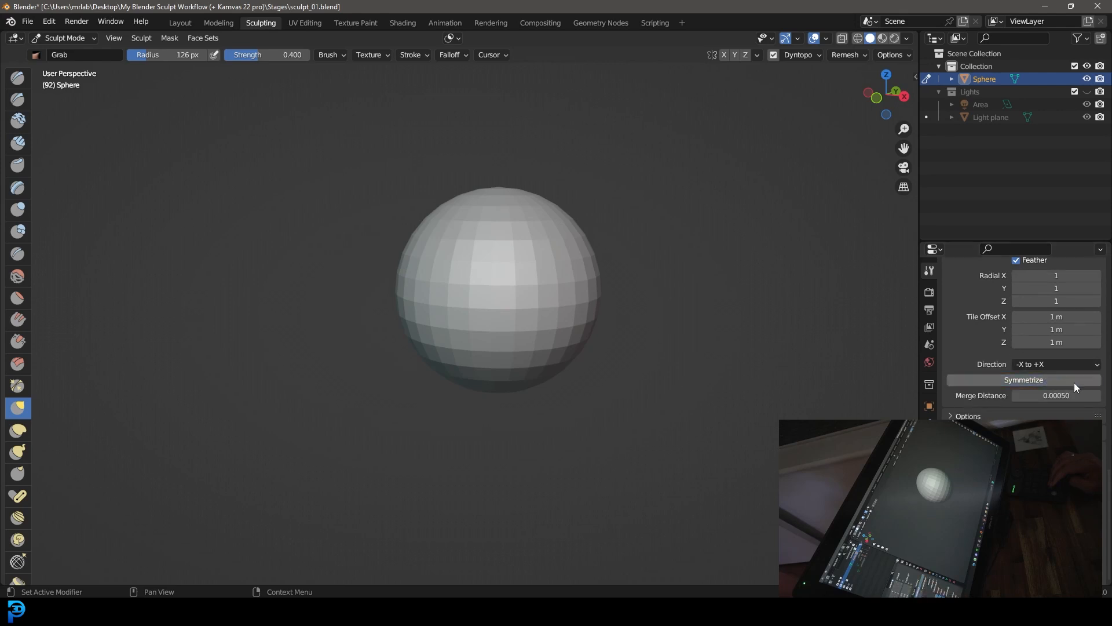
drag(1104, 481, 1105, 424)
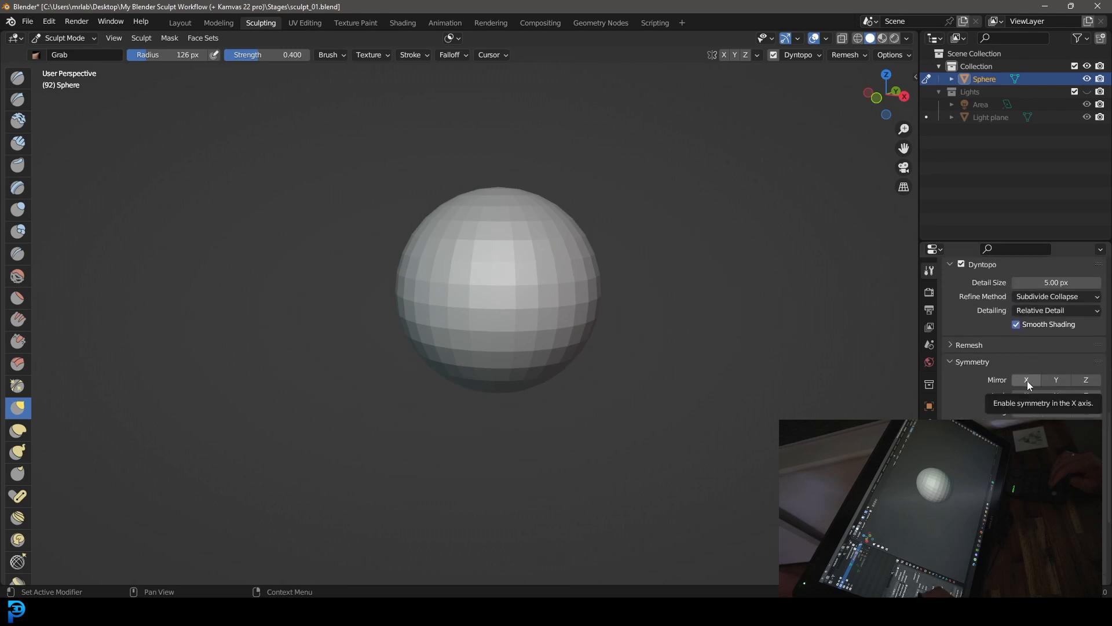
click(1029, 382)
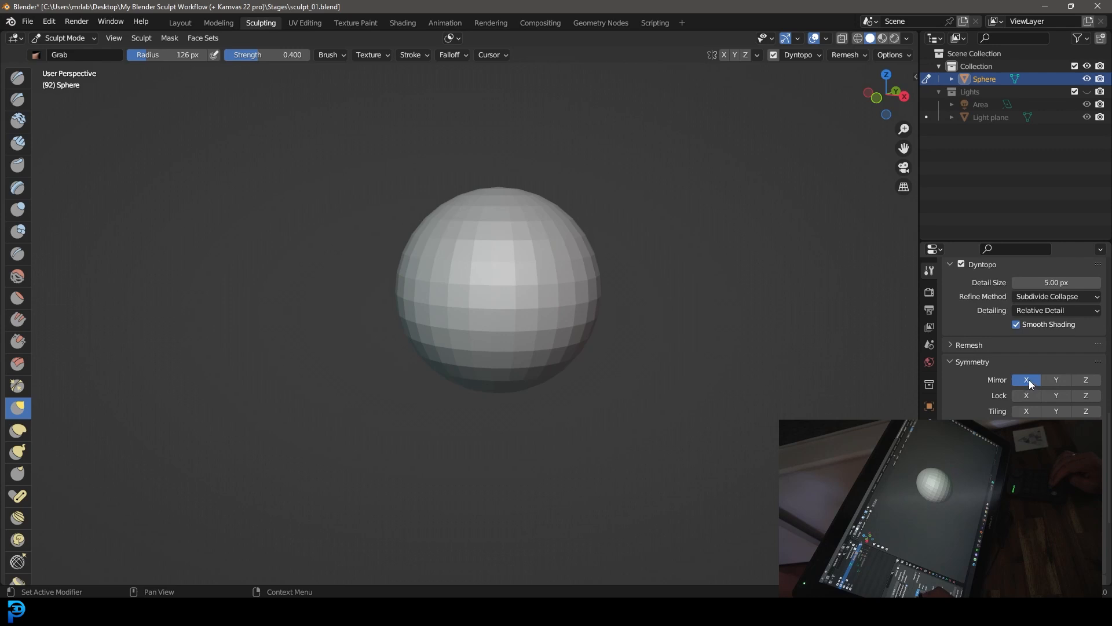
drag(1106, 427, 1110, 477)
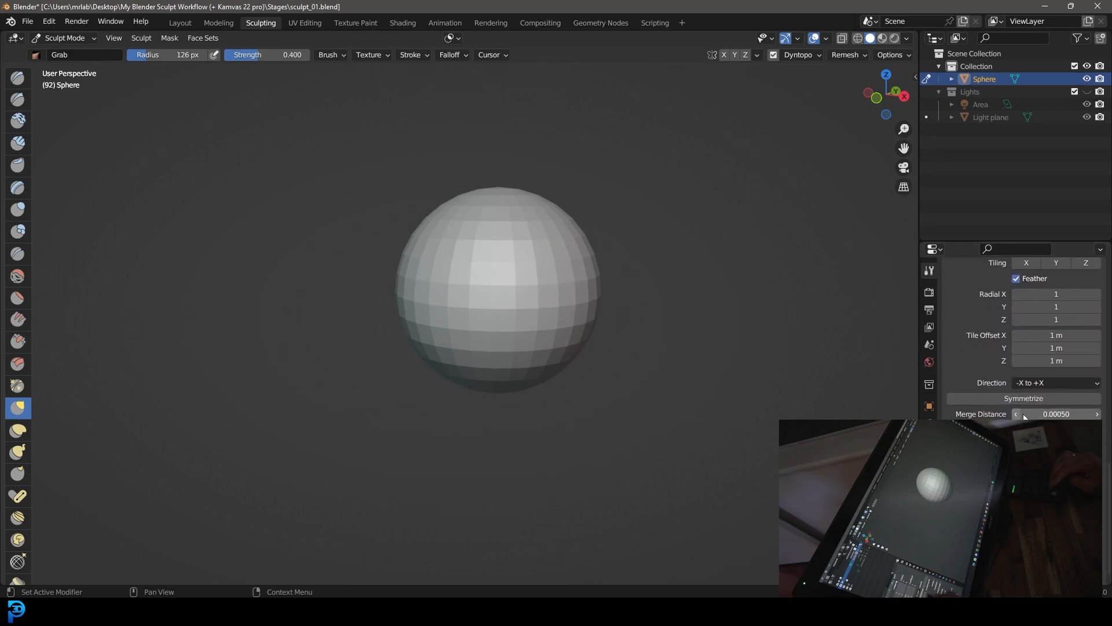
drag(1108, 478, 1108, 420)
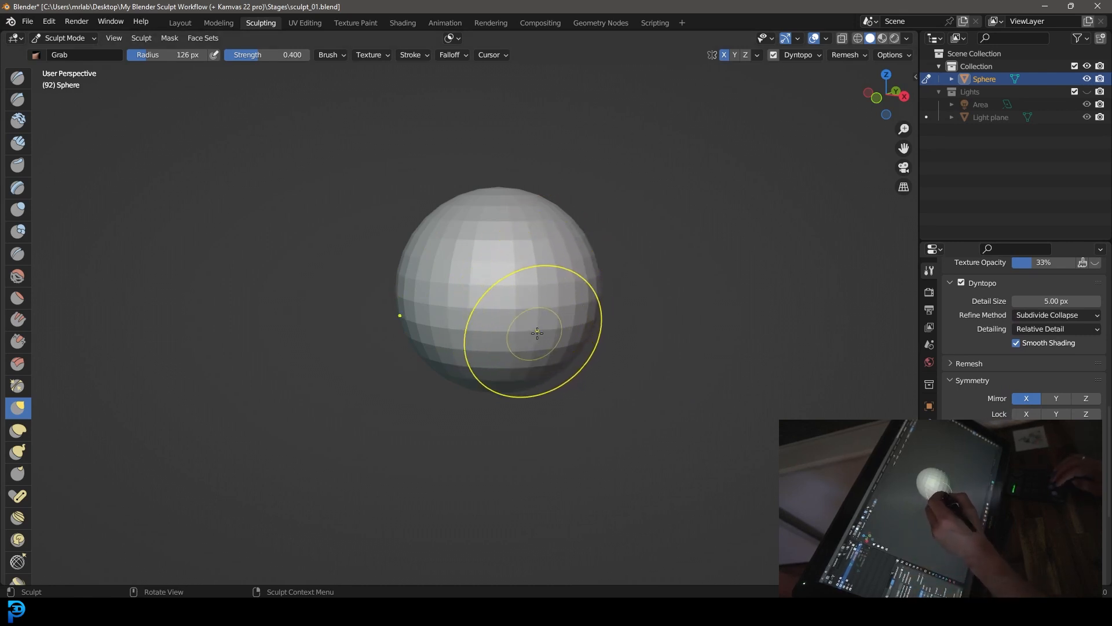
From the front view, pull the sphere's underside down into a tapered chin with the Snake Hook brush, narrowing it at 83 px radius
alt+drag(573, 373, 642, 351)
key(KP_1)
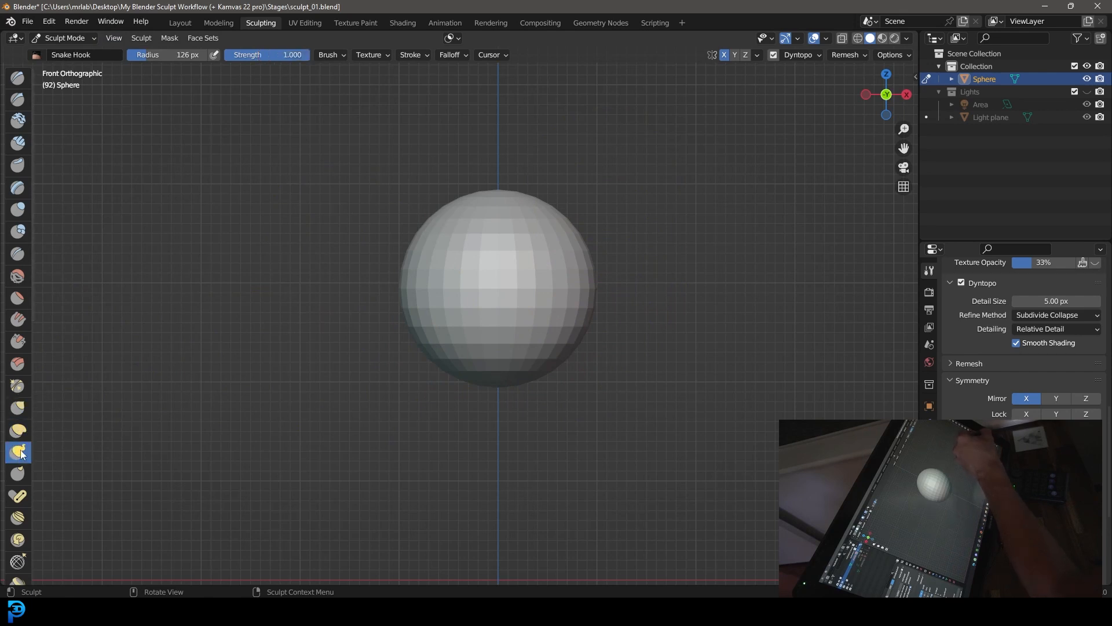
click(17, 453)
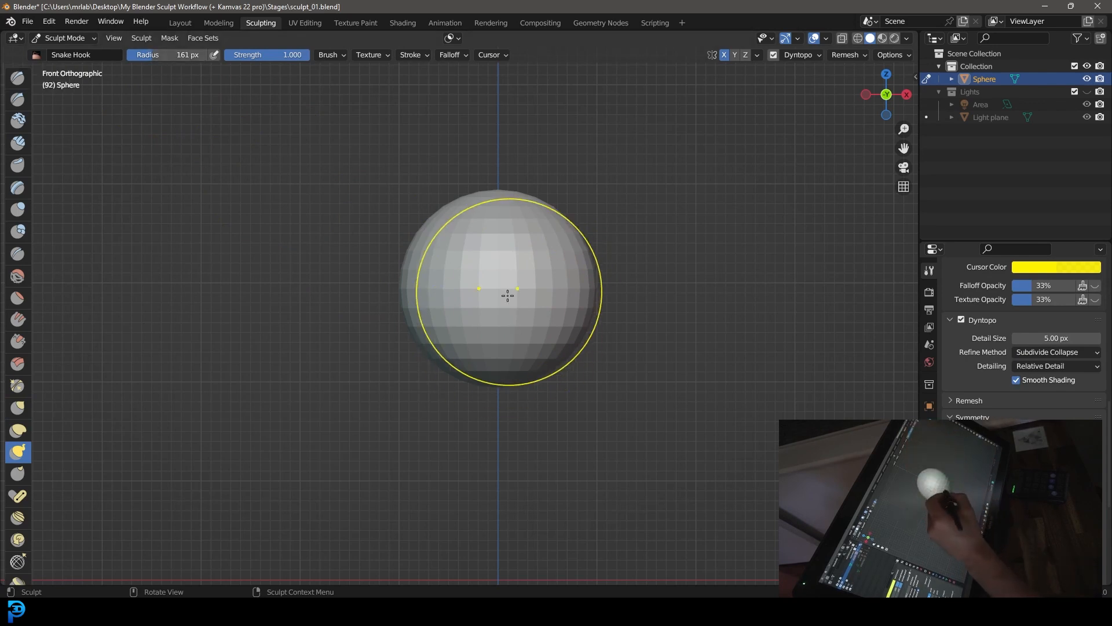
drag(497, 342, 498, 381)
mouse_move(538, 351)
mouse_down()
mouse_move(554, 377)
mouse_move(496, 409)
mouse_move(497, 423)
mouse_up()
drag(142, 55, 135, 55)
drag(549, 413, 532, 412)
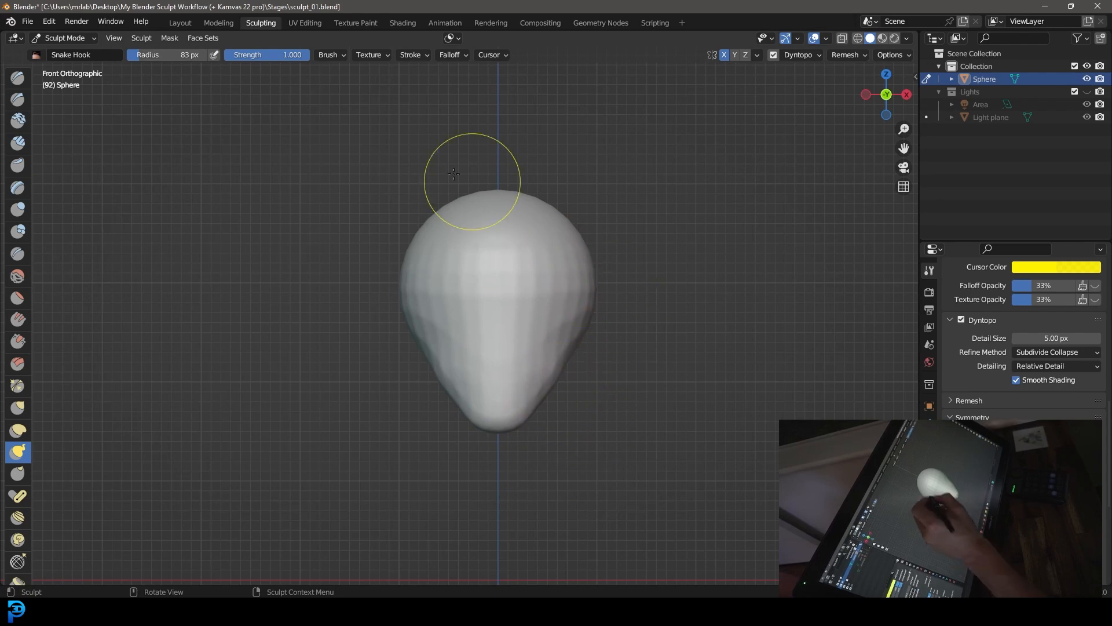
From the right view, shape the forehead, face front and jawline with the Snake Hook brush at 115 px radius
click(115, 38)
mouse_move(210, 195)
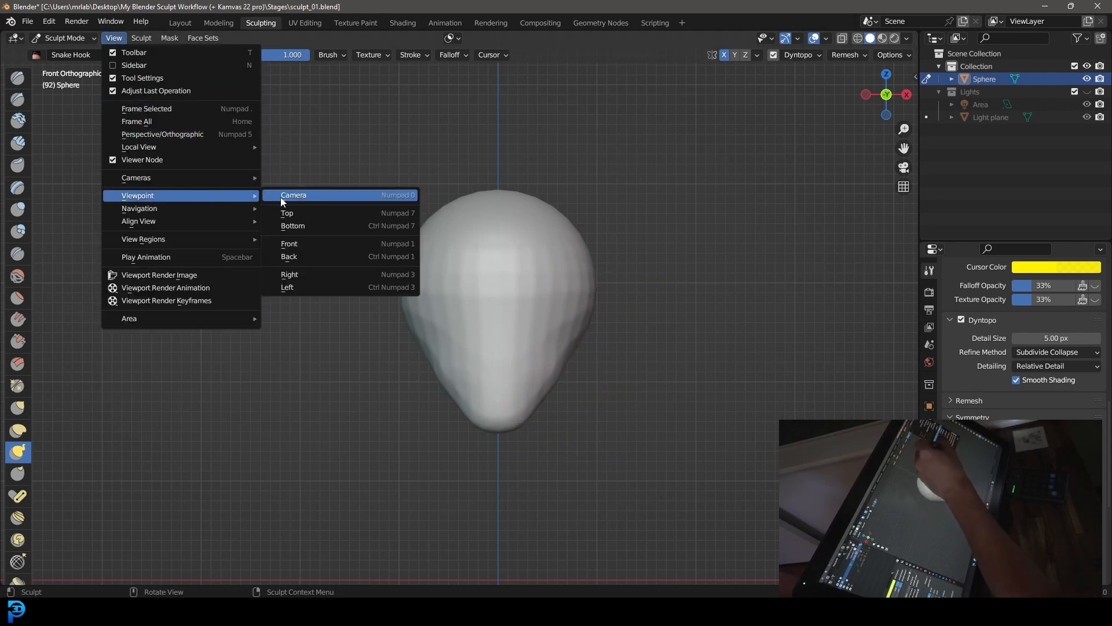
click(328, 272)
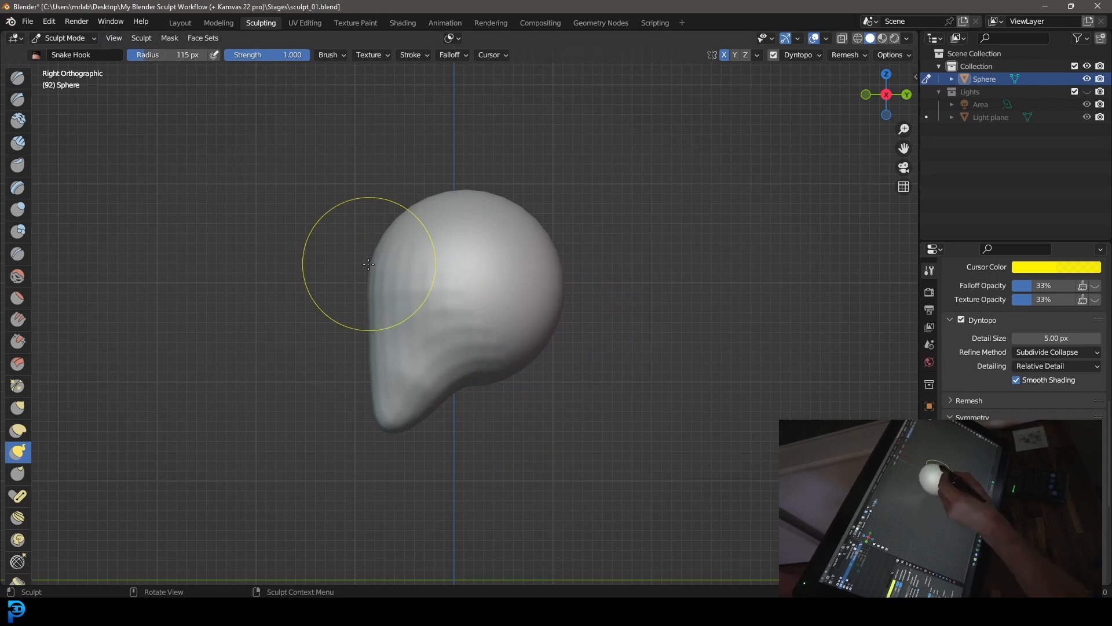
mouse_move(371, 266)
mouse_down()
mouse_move(359, 266)
mouse_move(362, 332)
mouse_up()
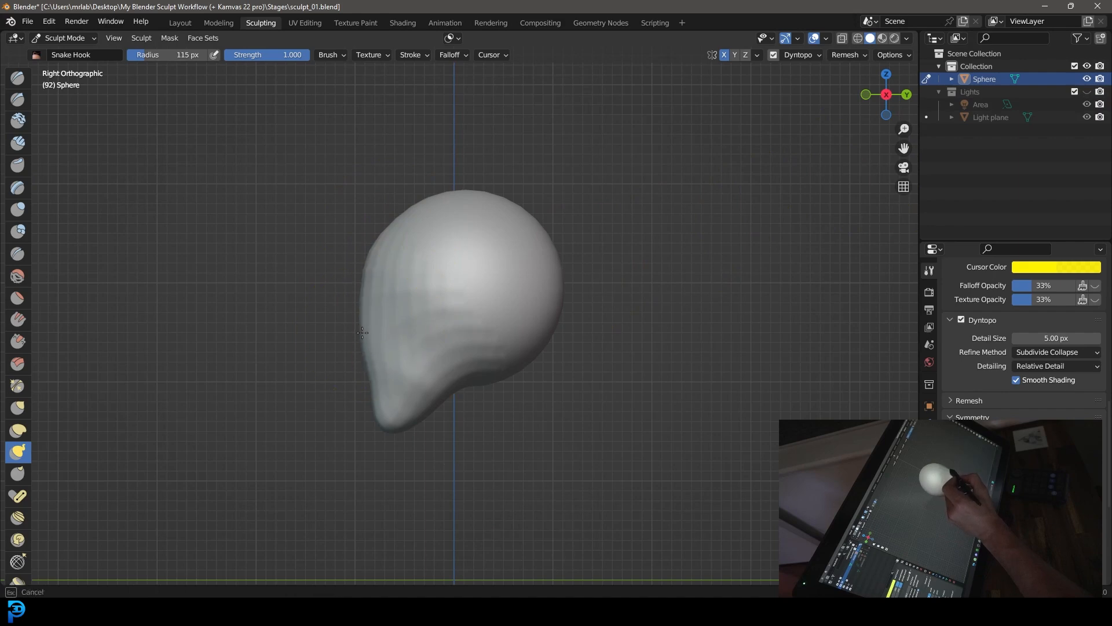
drag(373, 386, 358, 383)
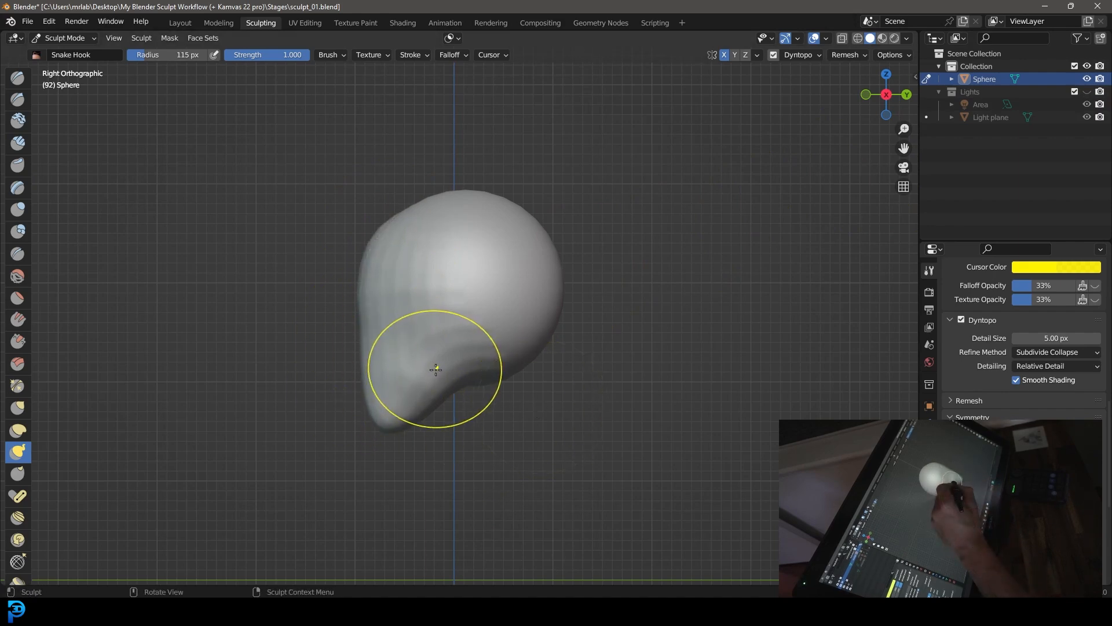
mouse_move(436, 367)
mouse_down()
mouse_move(426, 391)
mouse_move(453, 370)
mouse_up()
drag(436, 353, 403, 408)
drag(434, 338, 460, 371)
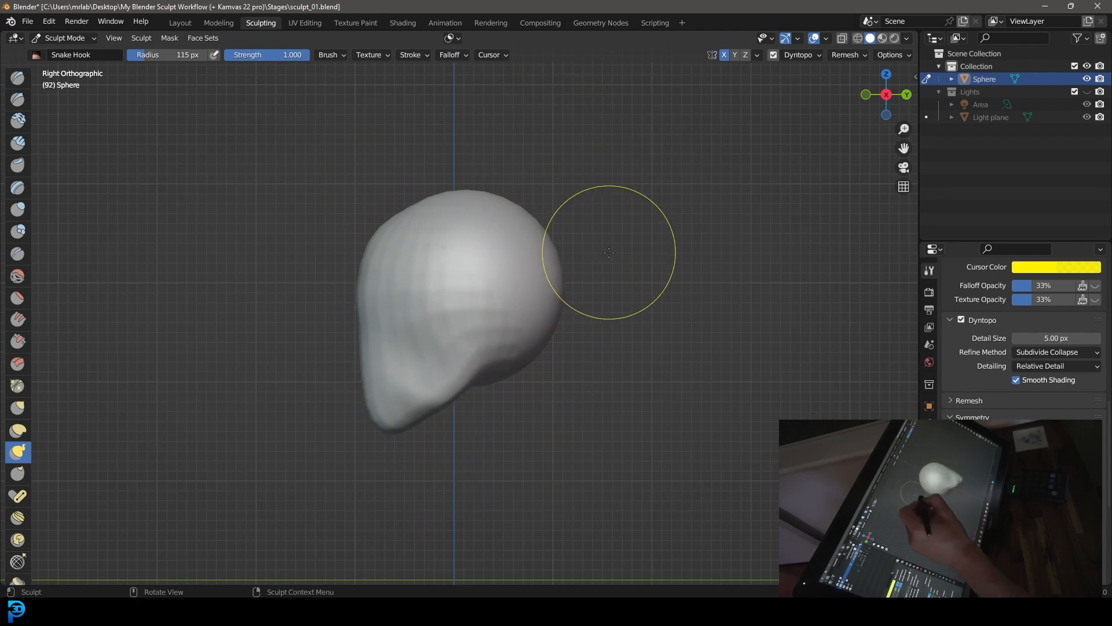
Pull a neck down from the underside of the skull with Snake Hook, increasing the brush radius to 126 px
middle_drag(617, 312, 514, 248)
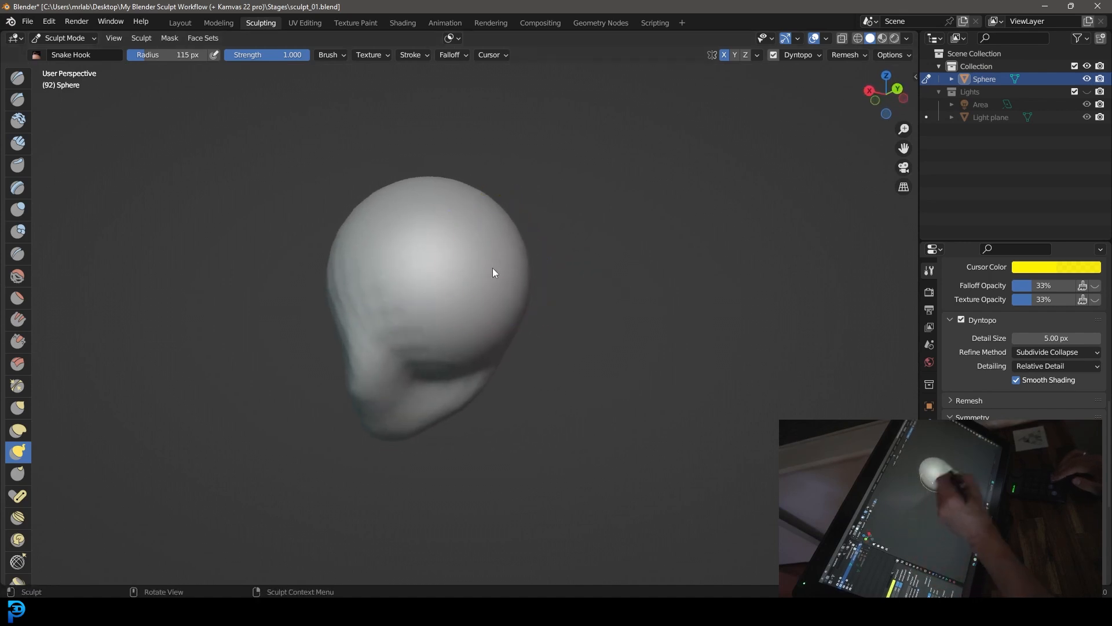
mouse_move(436, 371)
middle_down()
mouse_move(485, 353)
mouse_move(472, 404)
middle_up()
mouse_move(445, 393)
mouse_down()
mouse_move(445, 470)
mouse_move(430, 426)
mouse_move(458, 412)
mouse_move(471, 430)
mouse_up()
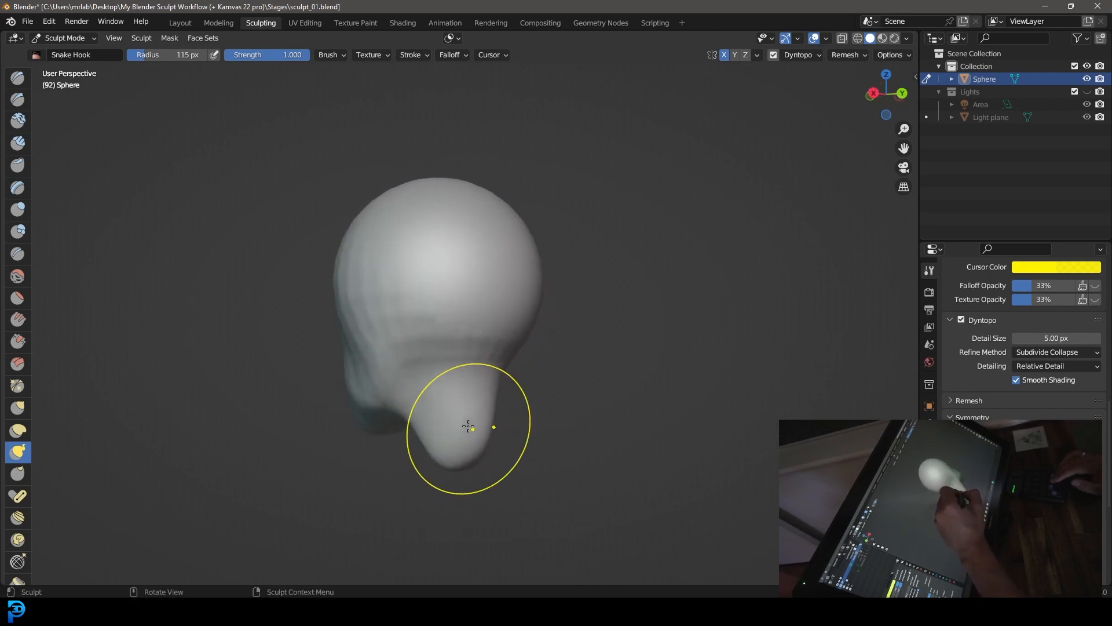
drag(146, 59, 154, 61)
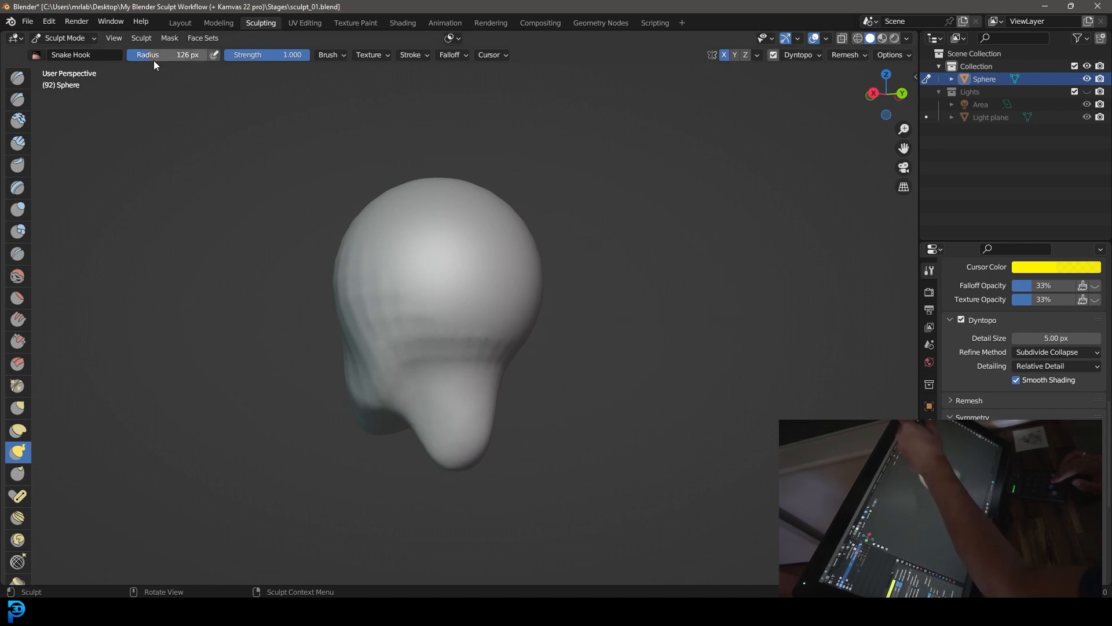
drag(454, 463, 461, 507)
Refine the neck's lower end and its junction beneath the jaw with the Snake Hook brush
middle_drag(468, 471, 550, 451)
drag(524, 471, 509, 449)
middle_drag(502, 425, 474, 364)
drag(462, 374, 453, 379)
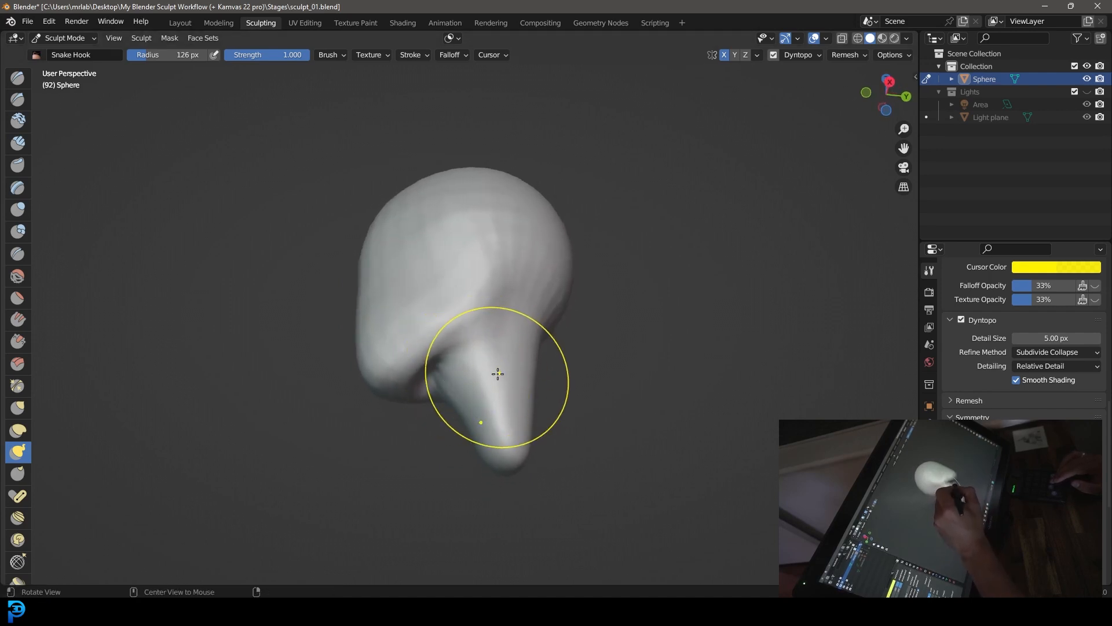
middle_drag(498, 372, 475, 417)
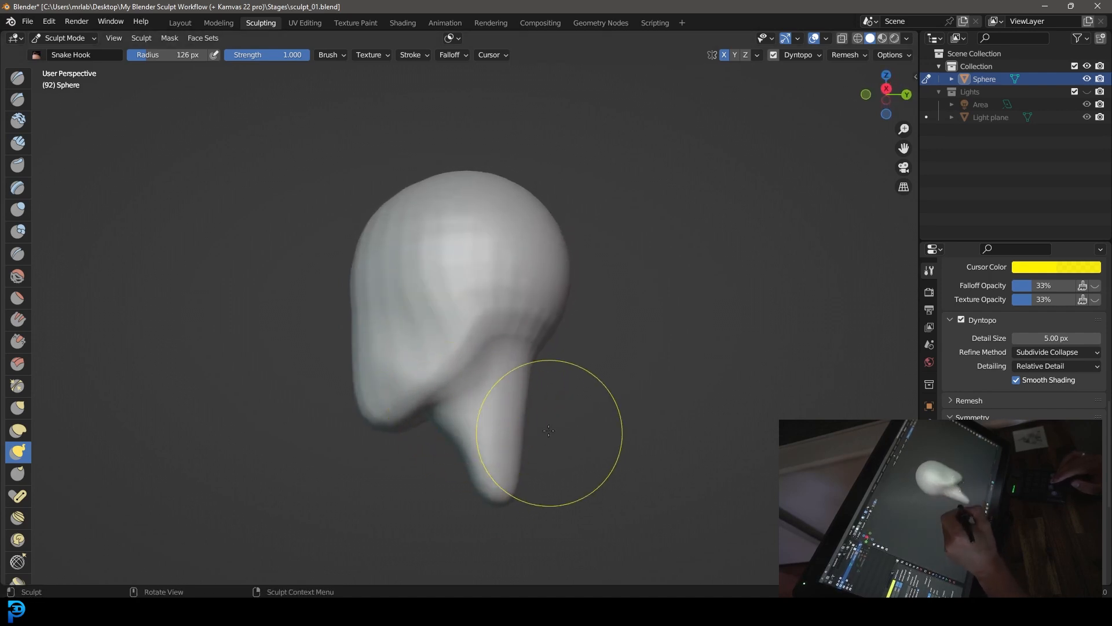
From the right view, lengthen the neck downward and widen its base toward the back
mouse_move(540, 458)
middle_down()
mouse_move(467, 471)
mouse_move(531, 452)
mouse_move(489, 458)
mouse_move(527, 463)
middle_up()
shift+middle_drag(527, 510, 531, 412)
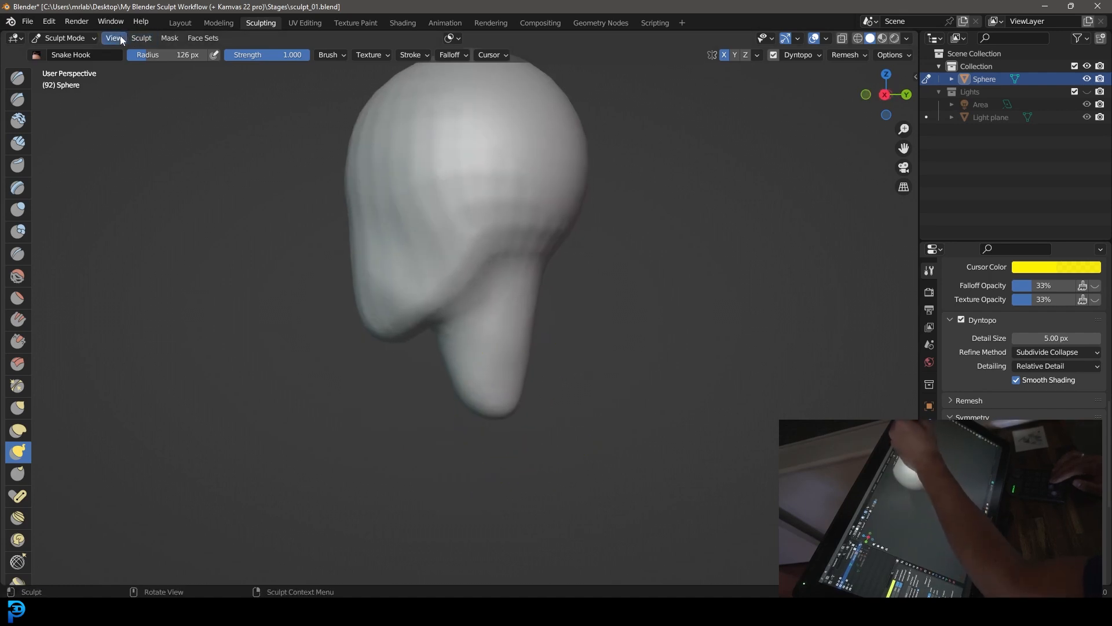
key(KP_3)
mouse_move(514, 385)
mouse_down()
mouse_move(525, 416)
mouse_move(503, 446)
mouse_up()
mouse_move(515, 421)
mouse_down()
mouse_move(531, 477)
mouse_move(545, 427)
mouse_up()
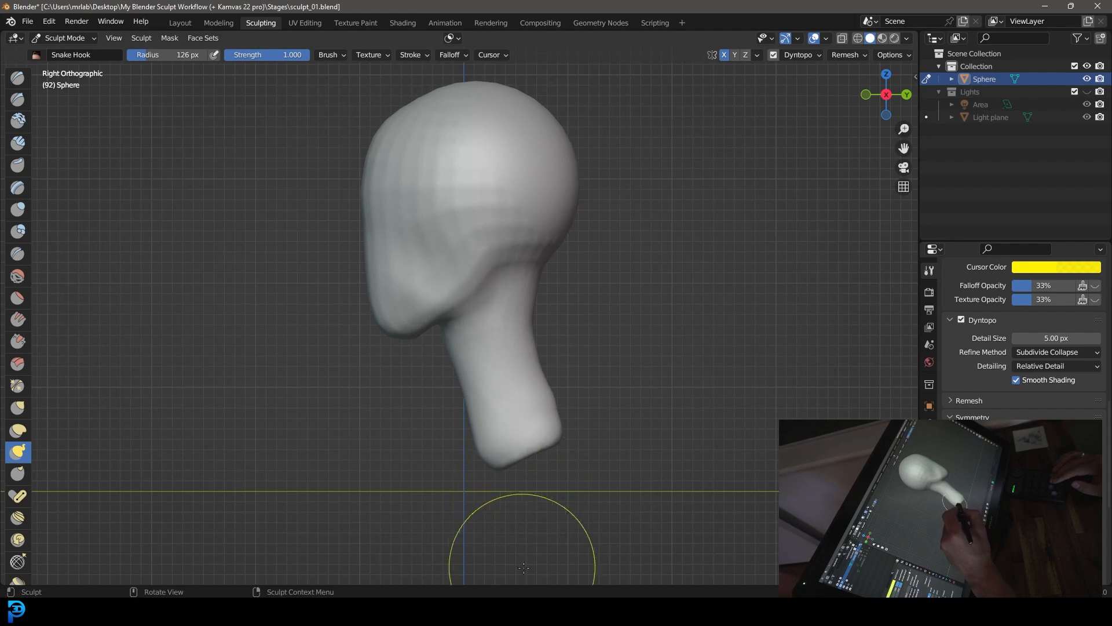
Pull the neck base forward into a chest and outward into mirrored shoulders with the Snake Hook brush
middle_drag(514, 435, 559, 449)
drag(519, 460, 504, 490)
middle_drag(542, 462, 563, 440)
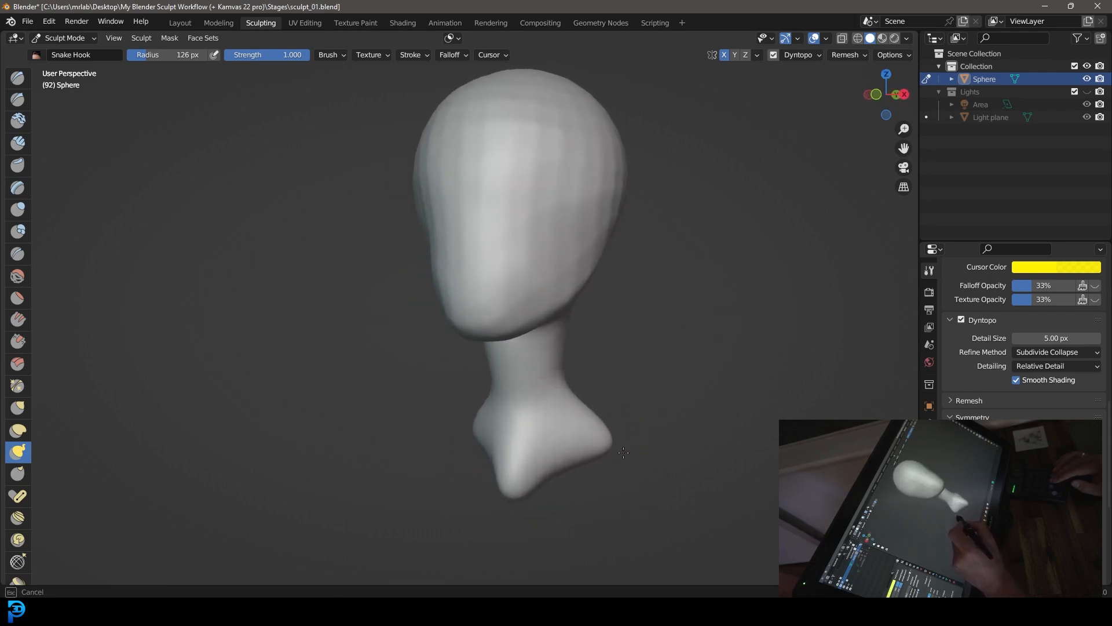
mouse_move(648, 461)
mouse_down()
mouse_move(646, 445)
mouse_move(678, 441)
mouse_move(596, 469)
mouse_up()
mouse_move(536, 492)
mouse_down()
mouse_move(551, 479)
mouse_move(571, 498)
mouse_up()
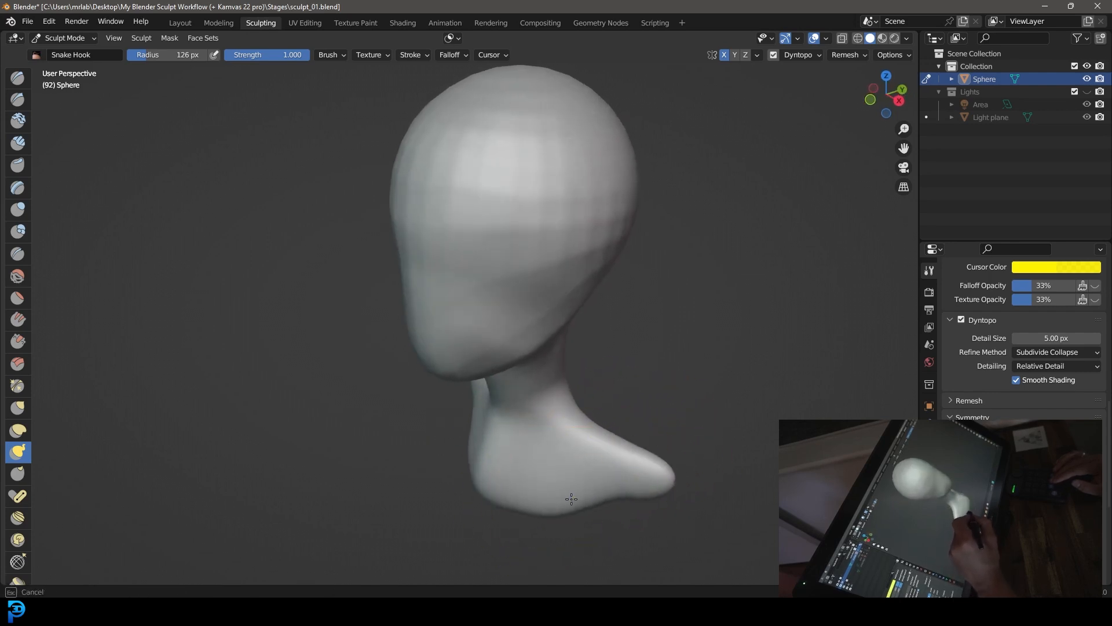
Fill out the lower chest between the shoulders with short Snake Hook strokes
middle_drag(624, 455, 602, 419)
drag(533, 499, 552, 476)
drag(532, 522, 549, 517)
drag(534, 542, 542, 538)
From the right view, push in the chest's front edge and the underside of the bust
mouse_move(560, 483)
middle_down()
mouse_move(574, 489)
mouse_move(627, 321)
middle_up()
click(114, 39)
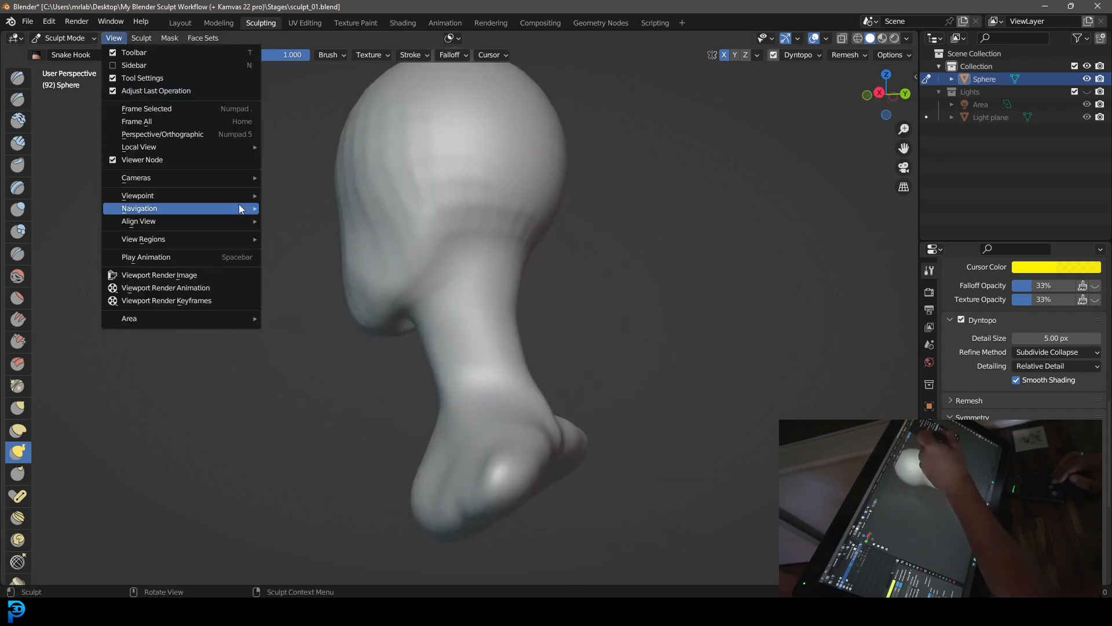
mouse_move(234, 196)
click(308, 273)
mouse_move(446, 493)
mouse_down()
mouse_move(457, 504)
mouse_move(430, 473)
mouse_up()
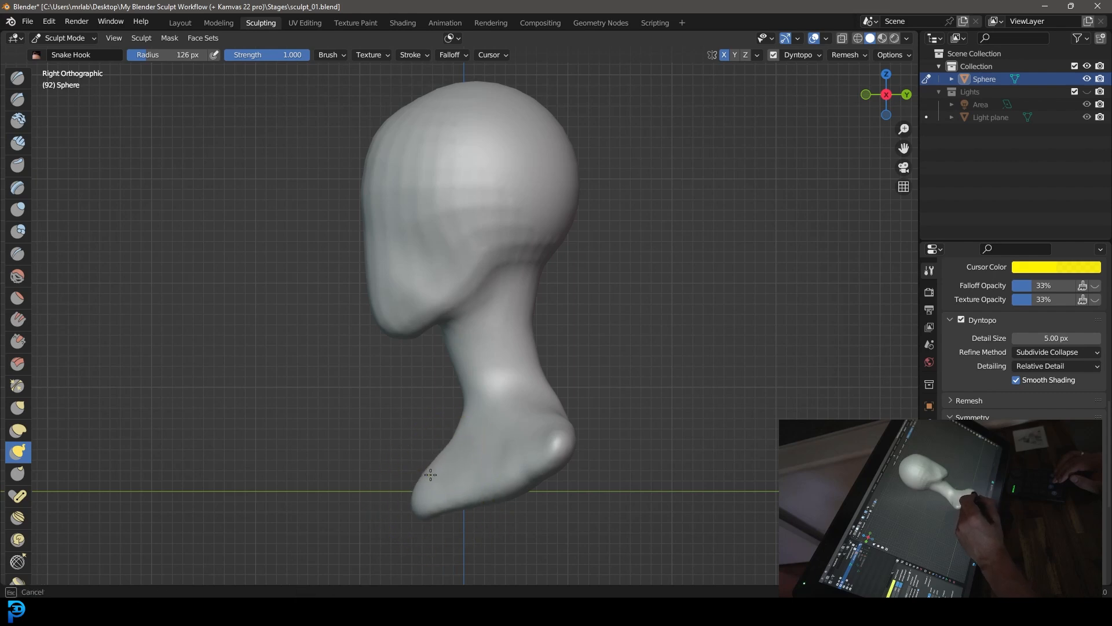
drag(528, 497, 517, 479)
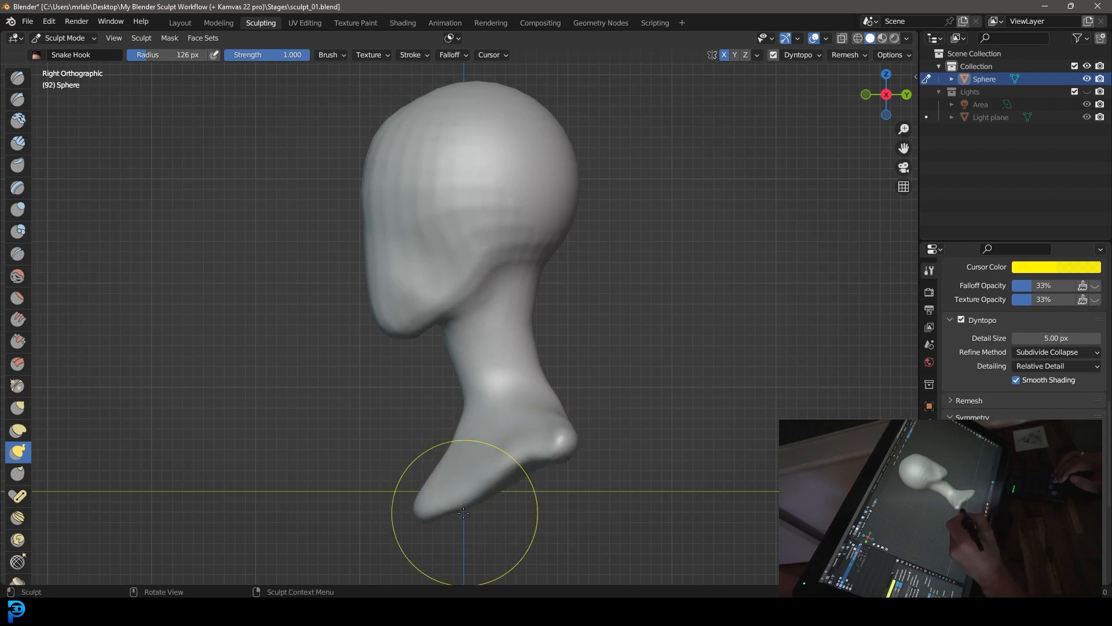
Reshape the upper back behind the shoulders and the front of the neck base in side profile
drag(558, 406, 569, 450)
drag(555, 407, 527, 458)
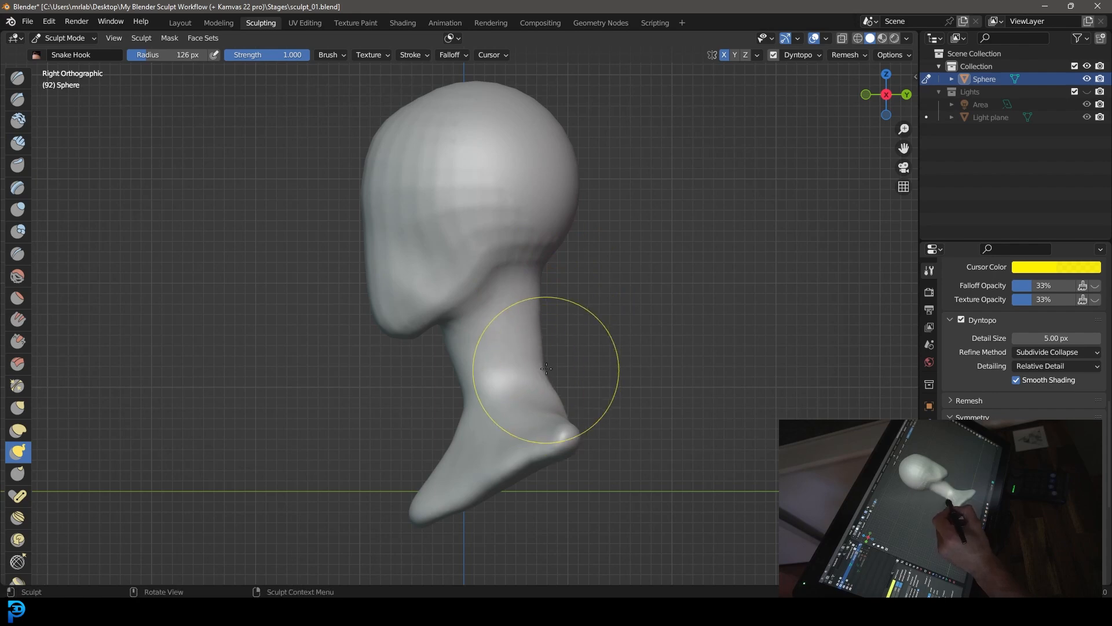
drag(465, 398, 461, 403)
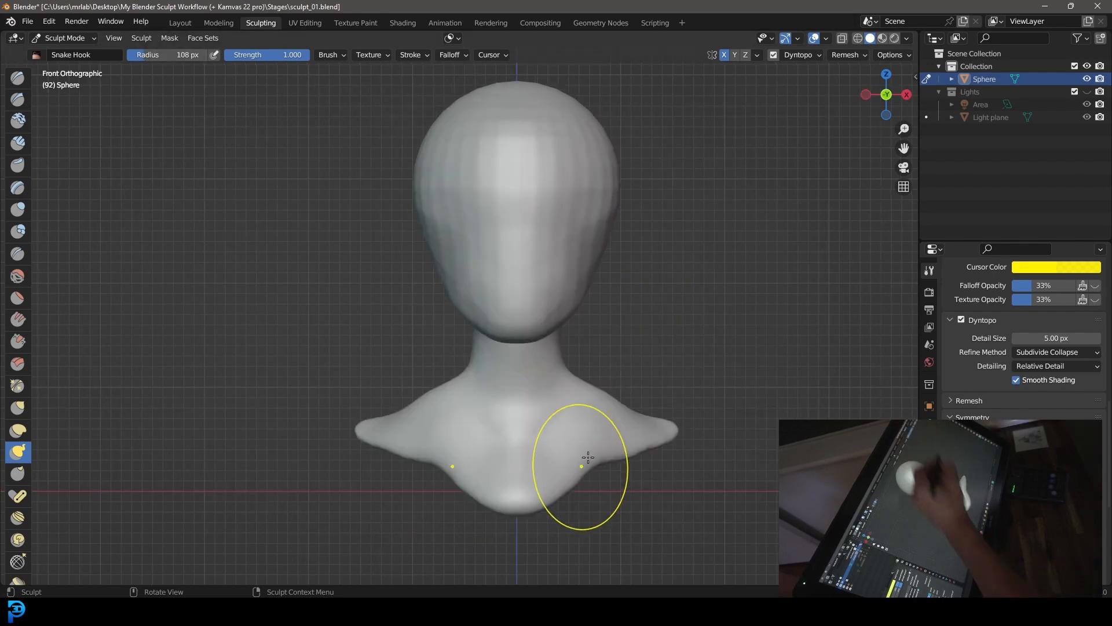
From the front view, pull the bust's lower edge outward below the shoulders with Snake Hook at 108 px radius
mouse_move(582, 463)
mouse_down()
mouse_move(600, 481)
mouse_move(619, 472)
mouse_up()
drag(547, 498, 568, 496)
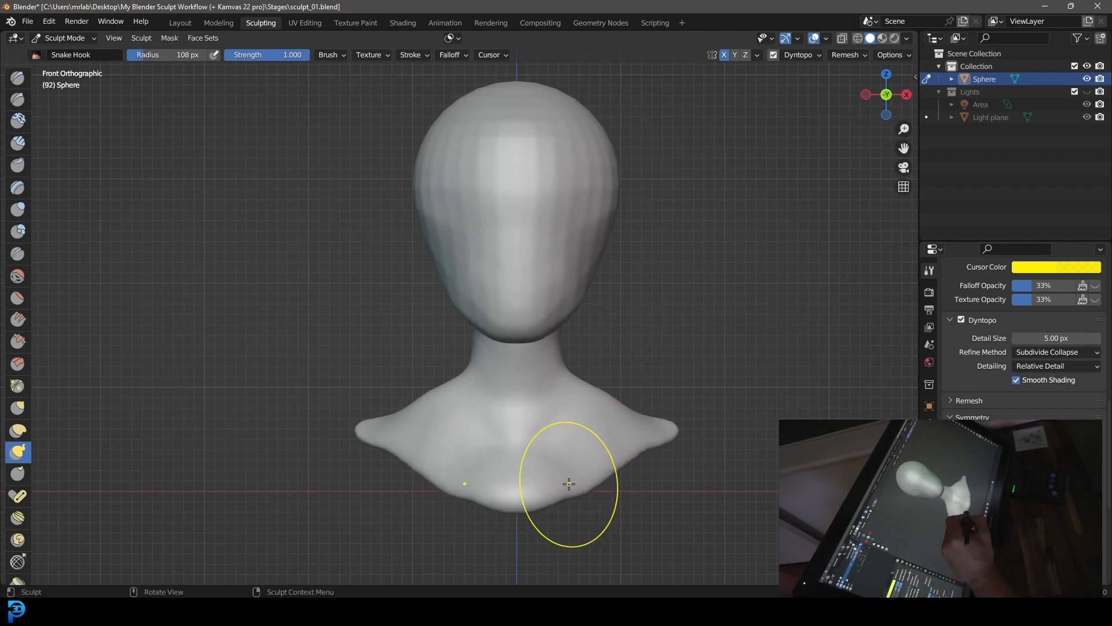
Reshape the undersides of the shoulders and the slope running from the neck to the shoulder tips with Snake Hook
drag(634, 449, 642, 459)
drag(641, 398, 635, 409)
drag(635, 409, 591, 385)
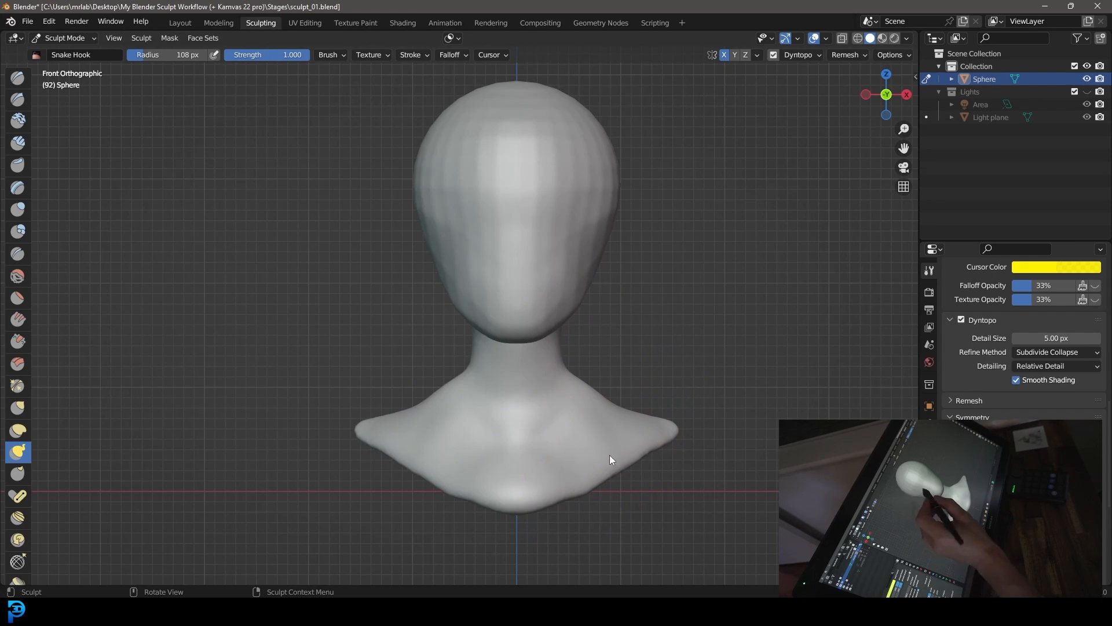
Build up a brow ridge across the front of the head with the Clay Strips brush at 41 px radius
middle_drag(653, 284, 616, 339)
mouse_move(617, 340)
alt+shift+mouse_down()
mouse_move(603, 337)
mouse_move(630, 343)
mouse_move(625, 333)
mouse_move(614, 351)
mouse_move(647, 315)
mouse_move(617, 338)
alt+shift+mouse_up()
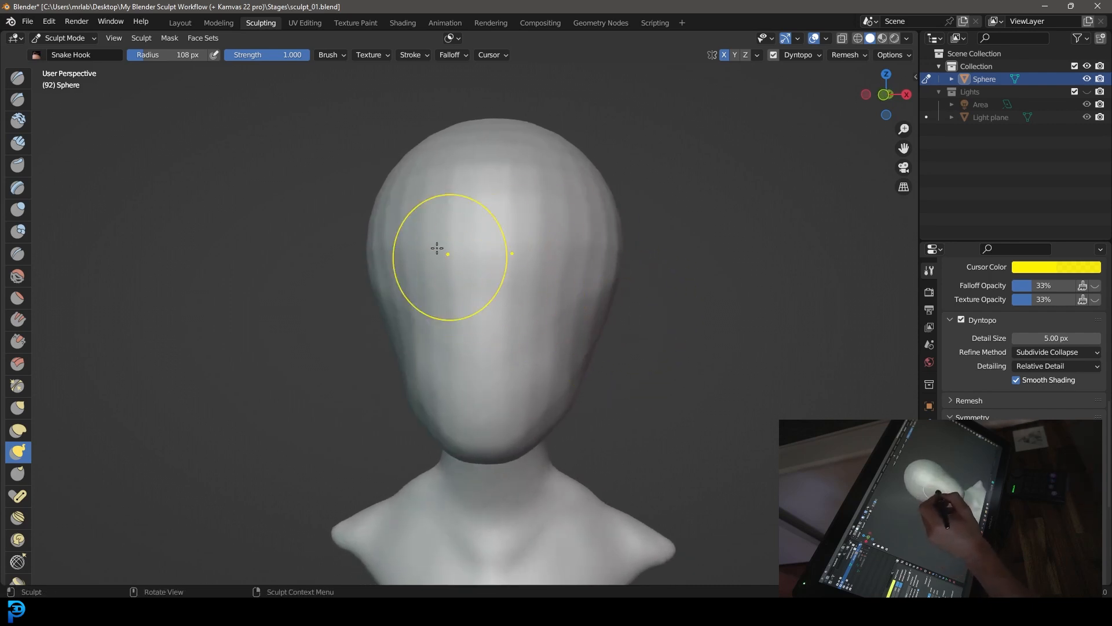
click(18, 142)
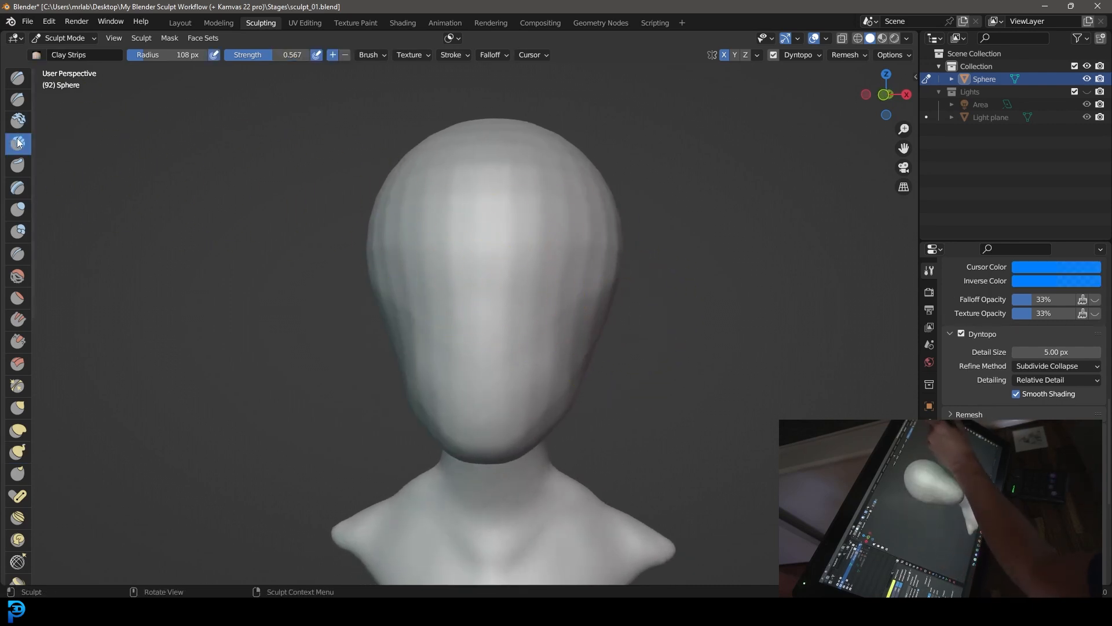
mouse_move(152, 53)
mouse_down()
mouse_move(176, 53)
mouse_move(163, 54)
mouse_up()
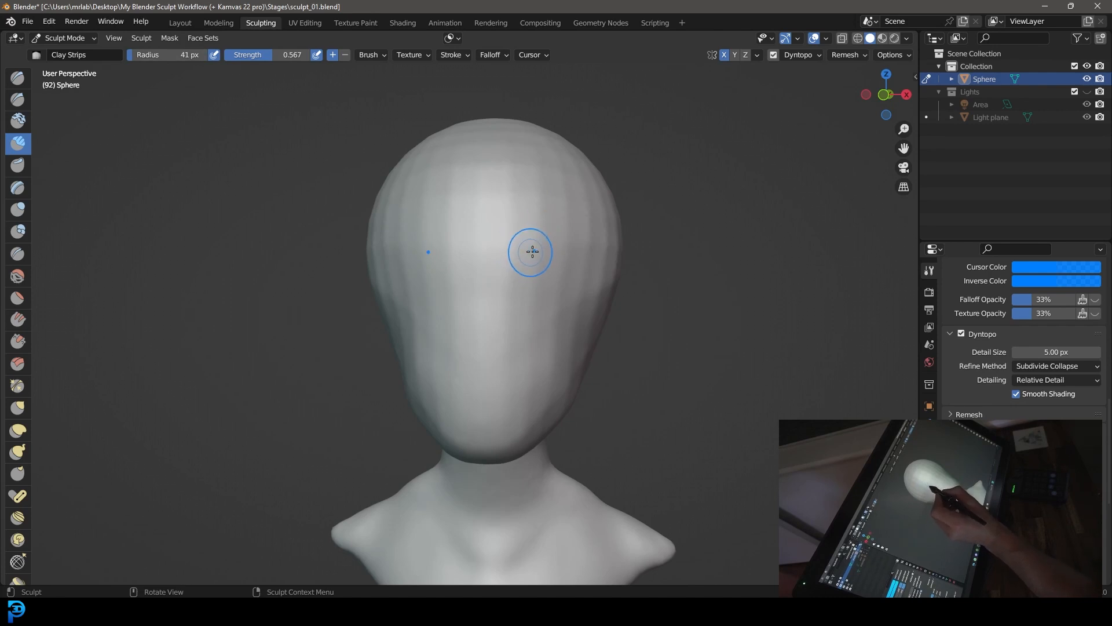
mouse_move(490, 242)
mouse_down()
mouse_move(580, 238)
mouse_move(437, 243)
mouse_up()
drag(581, 230, 512, 232)
mouse_move(599, 239)
mouse_down()
mouse_move(516, 232)
mouse_move(382, 252)
mouse_up()
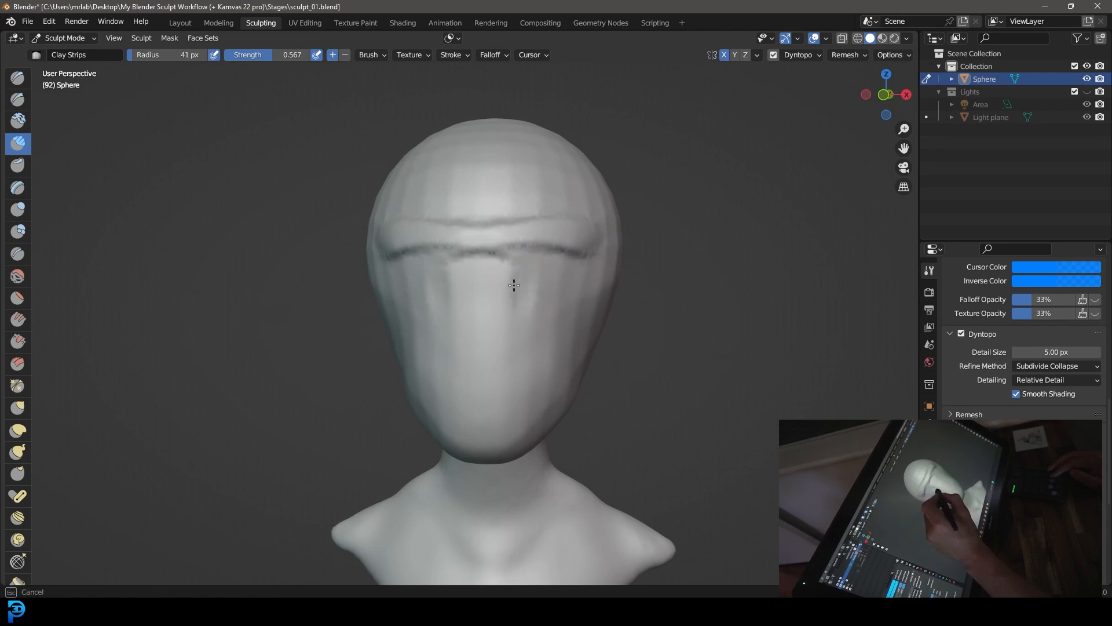
Carve the eye sockets and the nose bridge area below the brow ridge with inverted Clay Strips strokes
ctrl+drag(509, 278, 514, 313)
mouse_move(547, 270)
ctrl+mouse_down()
mouse_move(529, 281)
mouse_move(551, 281)
mouse_move(533, 317)
mouse_move(525, 298)
mouse_move(545, 268)
mouse_move(530, 278)
mouse_move(541, 304)
ctrl+mouse_up()
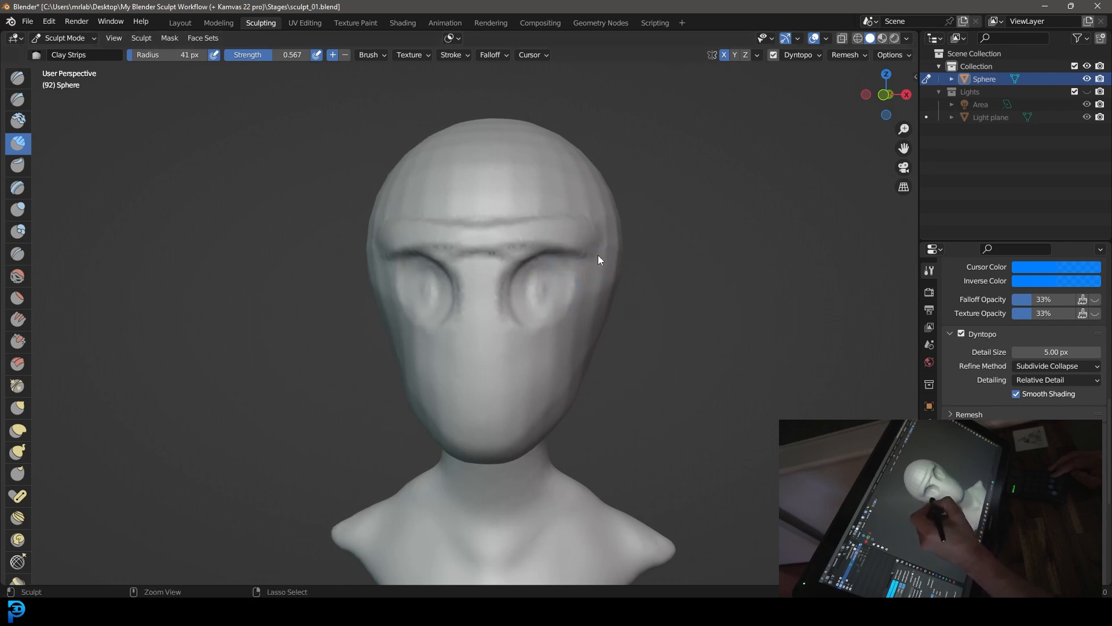
middle_drag(586, 291, 561, 310)
mouse_move(448, 285)
ctrl+mouse_down()
mouse_move(467, 283)
mouse_move(478, 308)
mouse_move(497, 270)
ctrl+mouse_up()
mouse_move(494, 344)
ctrl+mouse_down()
mouse_move(481, 328)
mouse_move(494, 265)
ctrl+mouse_up()
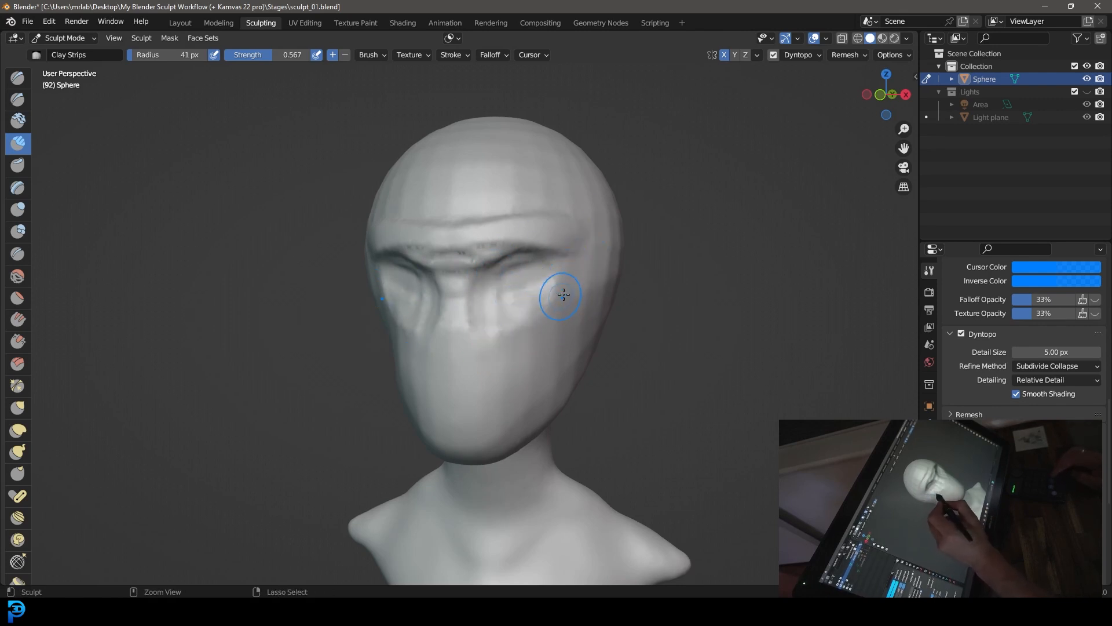
Build up the cheekbone and cheek below the eye sockets with Clay Strips strokes from a three-quarter view
mouse_move(551, 298)
middle_down()
mouse_move(472, 310)
mouse_move(527, 329)
mouse_move(484, 348)
mouse_move(533, 334)
middle_up()
drag(494, 365, 525, 327)
mouse_move(474, 397)
mouse_down()
mouse_move(533, 338)
mouse_move(485, 415)
mouse_up()
drag(547, 350, 499, 410)
mouse_move(530, 342)
mouse_down()
mouse_move(489, 390)
mouse_move(487, 374)
mouse_up()
drag(515, 318, 490, 389)
drag(547, 343, 484, 372)
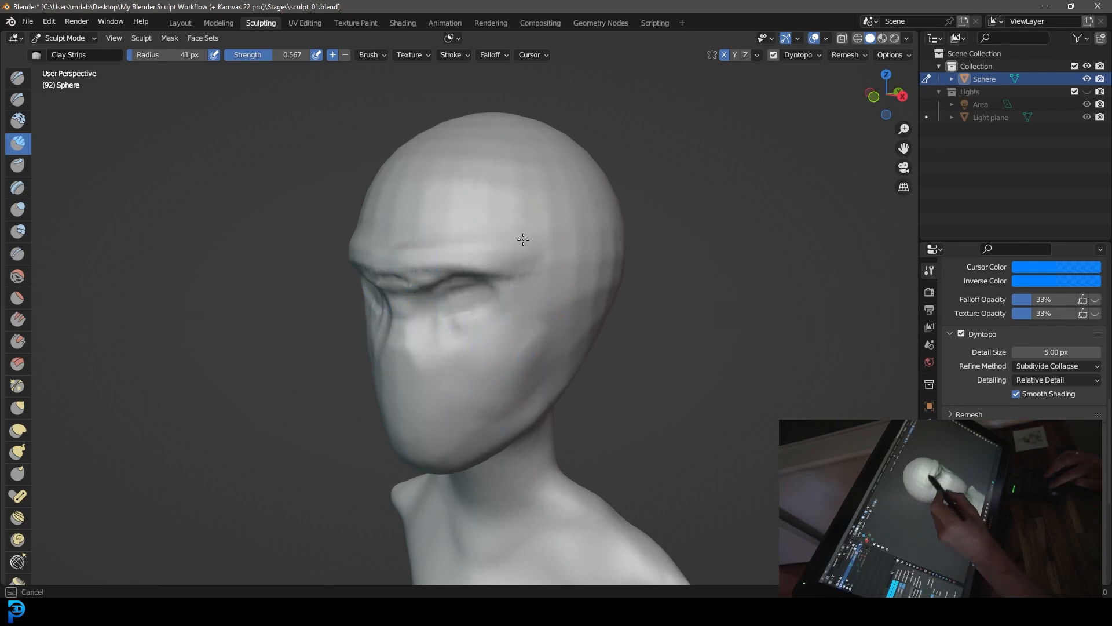
Smooth the brow ridge, the faceted forehead and the sides of the skull
shift+drag(443, 267, 515, 276)
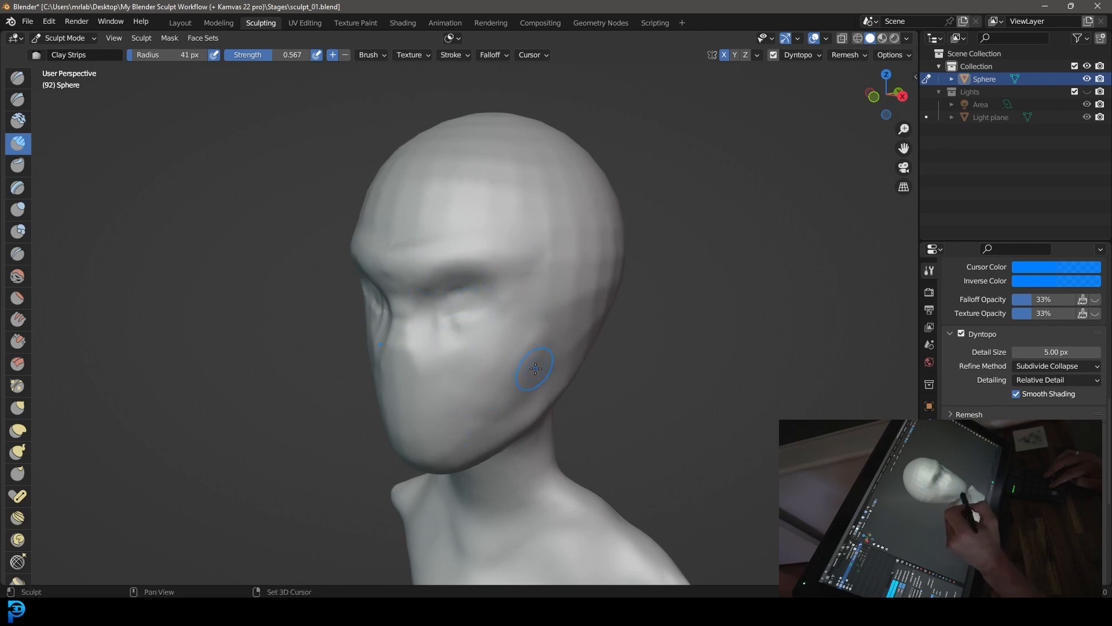
middle_drag(560, 327, 638, 363)
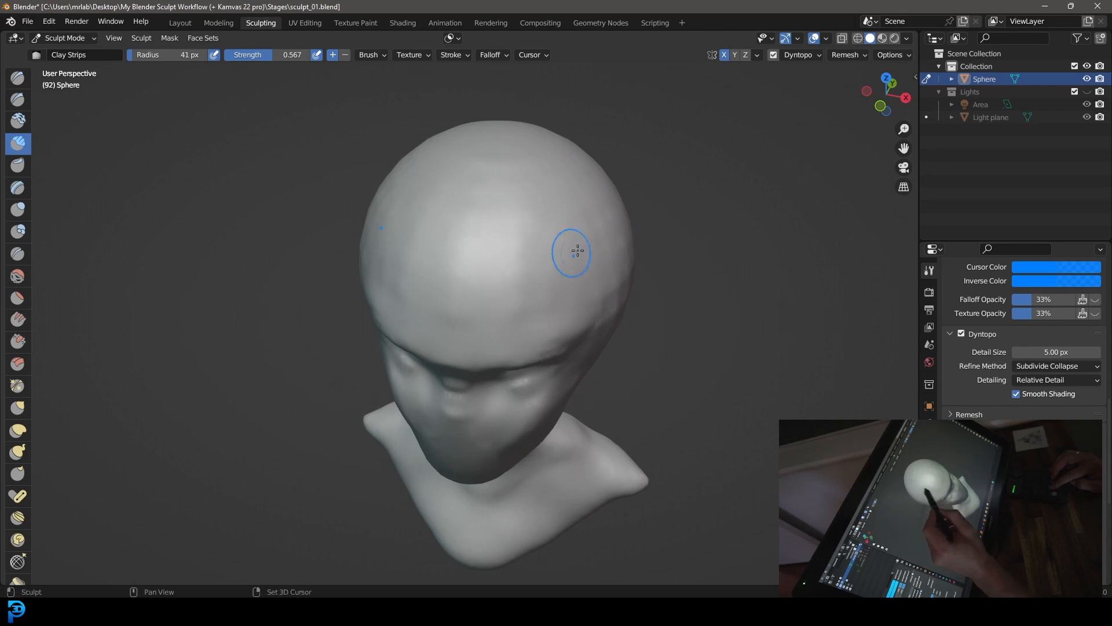
drag(503, 256, 499, 272)
drag(516, 261, 512, 287)
drag(473, 267, 448, 290)
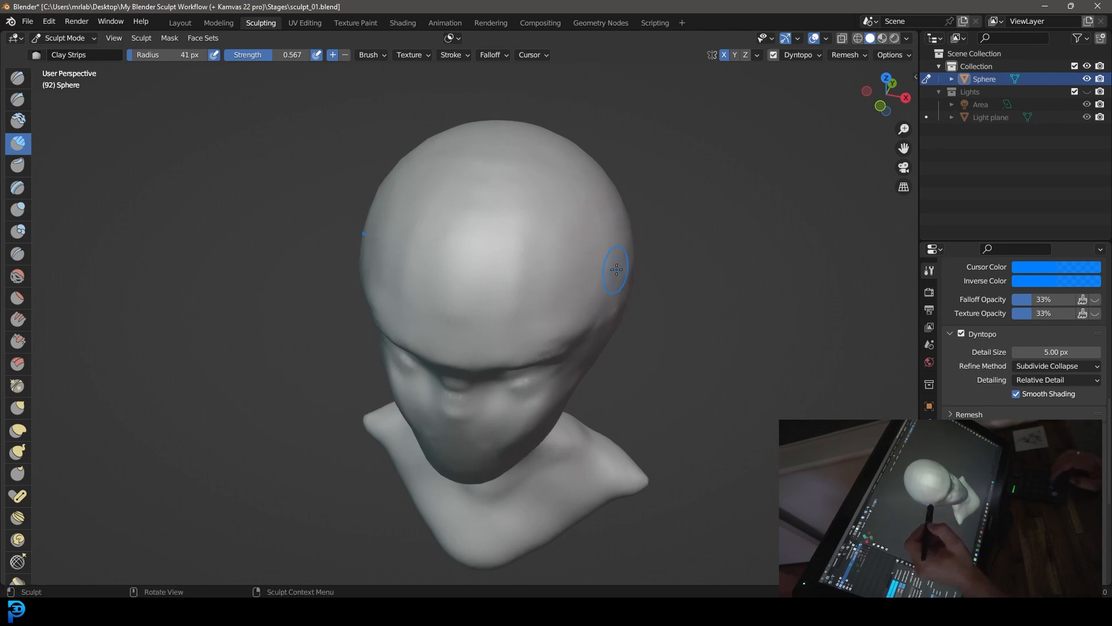
middle_drag(656, 261, 572, 255)
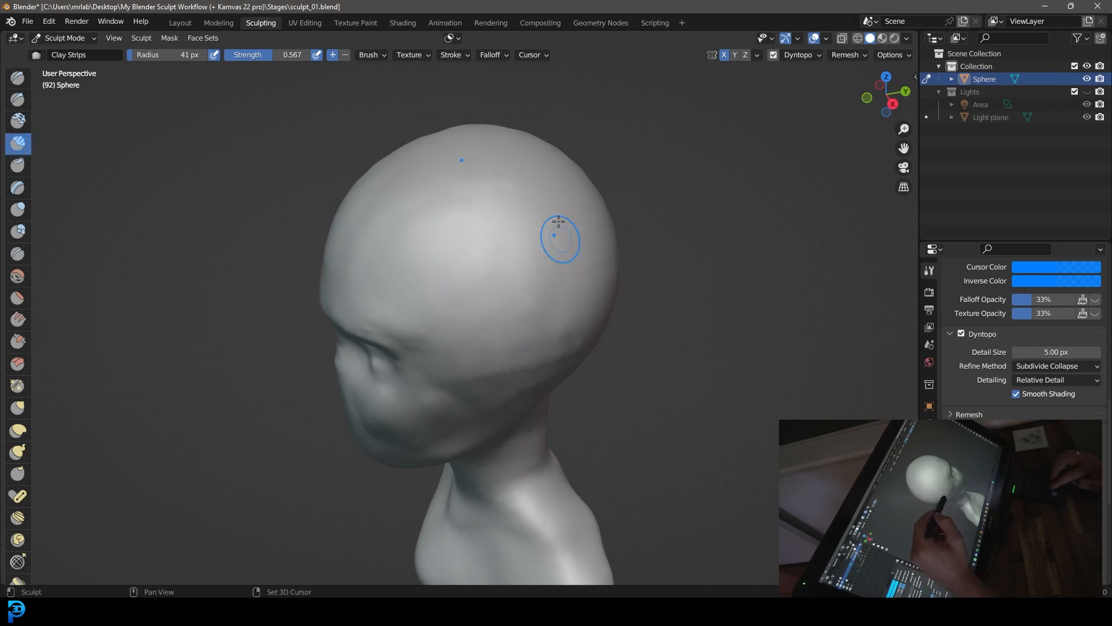
middle_drag(647, 242, 592, 216)
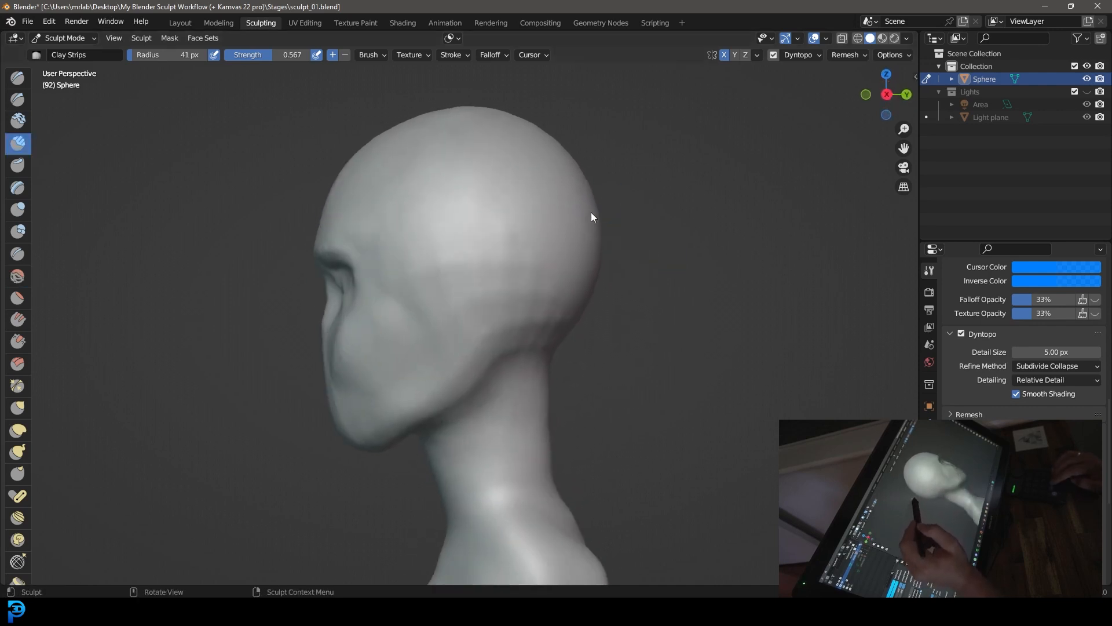
middle_drag(472, 266, 502, 288)
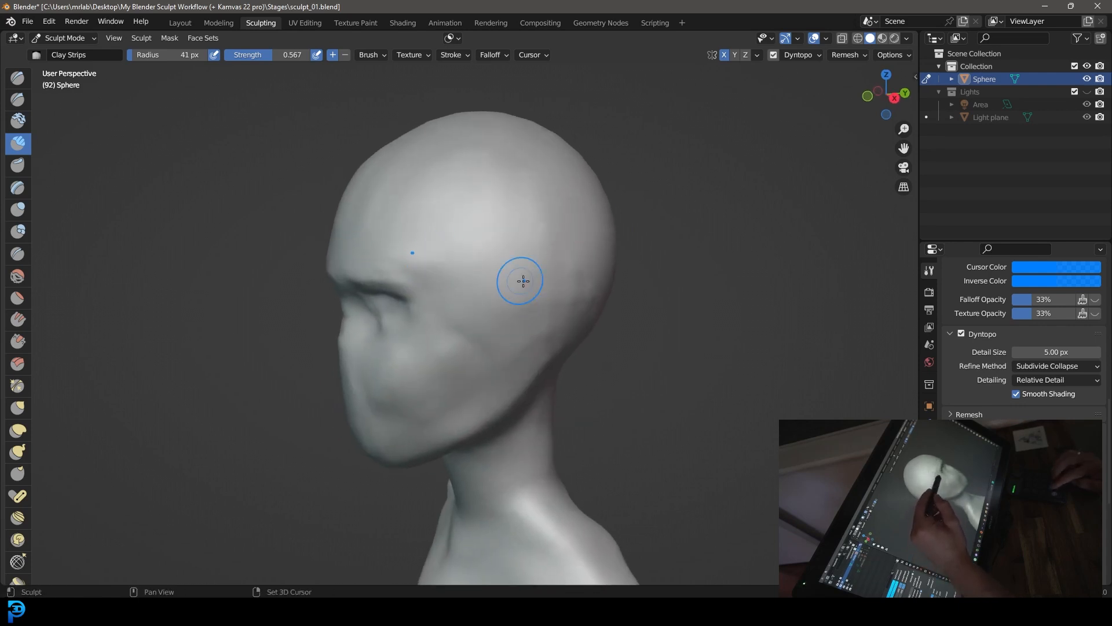
Flatten the side of the head behind the brow with Clay Strips at 76 px radius
middle_drag(624, 329, 696, 330)
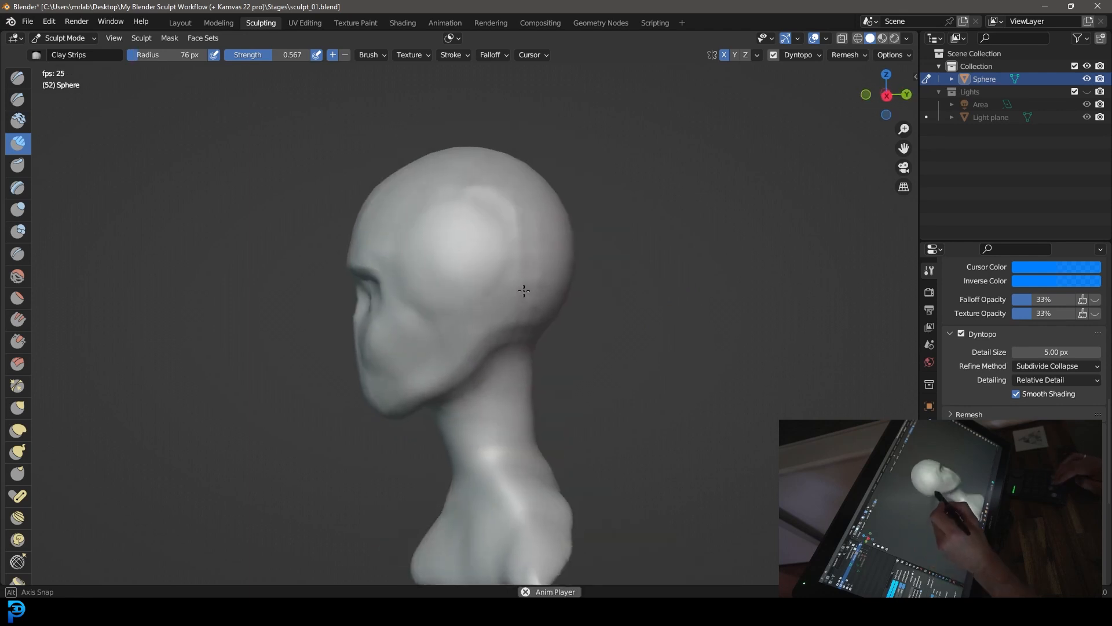
middle_drag(525, 290, 540, 289)
mouse_move(479, 214)
middle_down()
mouse_move(627, 272)
mouse_move(630, 284)
mouse_move(516, 260)
mouse_move(517, 244)
middle_up()
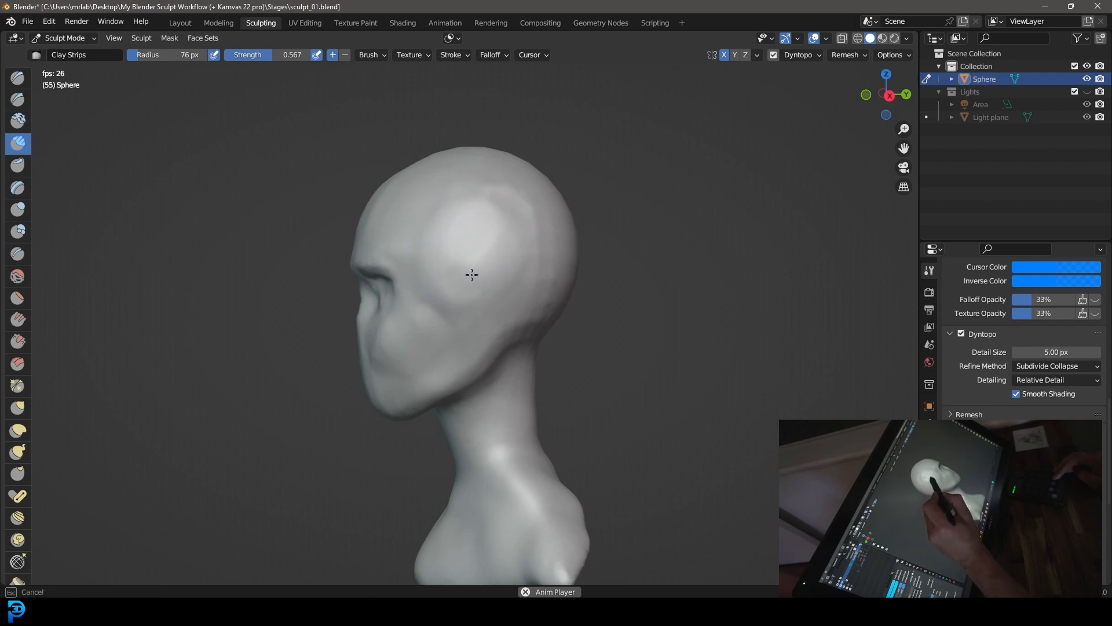
drag(434, 271, 478, 207)
drag(439, 303, 497, 217)
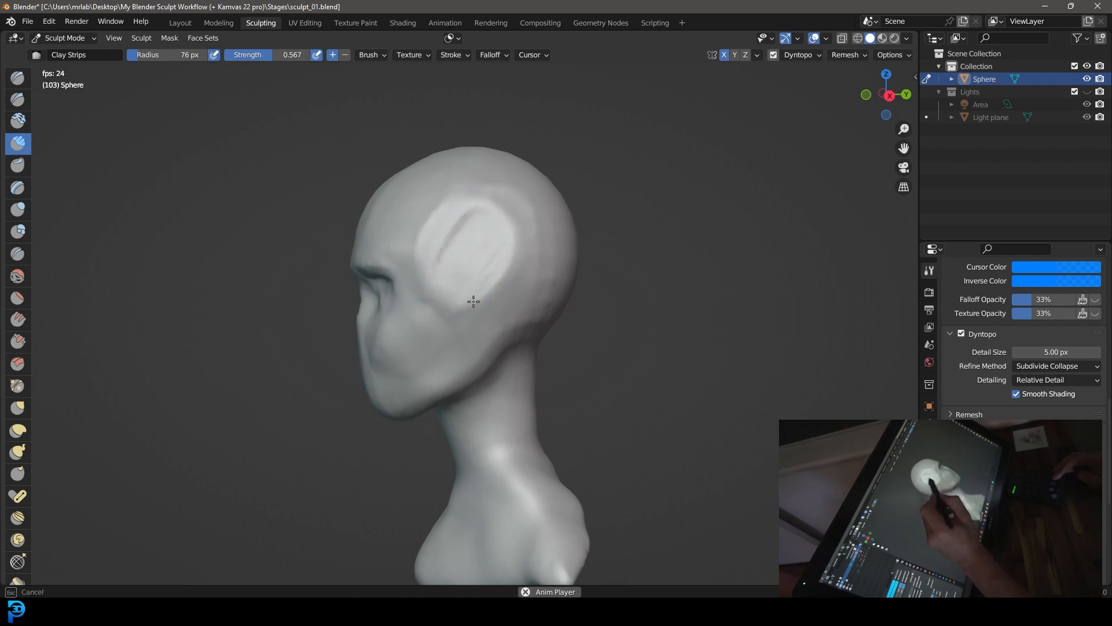
mouse_move(472, 294)
mouse_down()
mouse_move(476, 232)
mouse_move(431, 266)
mouse_up()
Smooth the flattened side planes of the head and check the shape from the front and three-quarter views
middle_drag(509, 281, 633, 275)
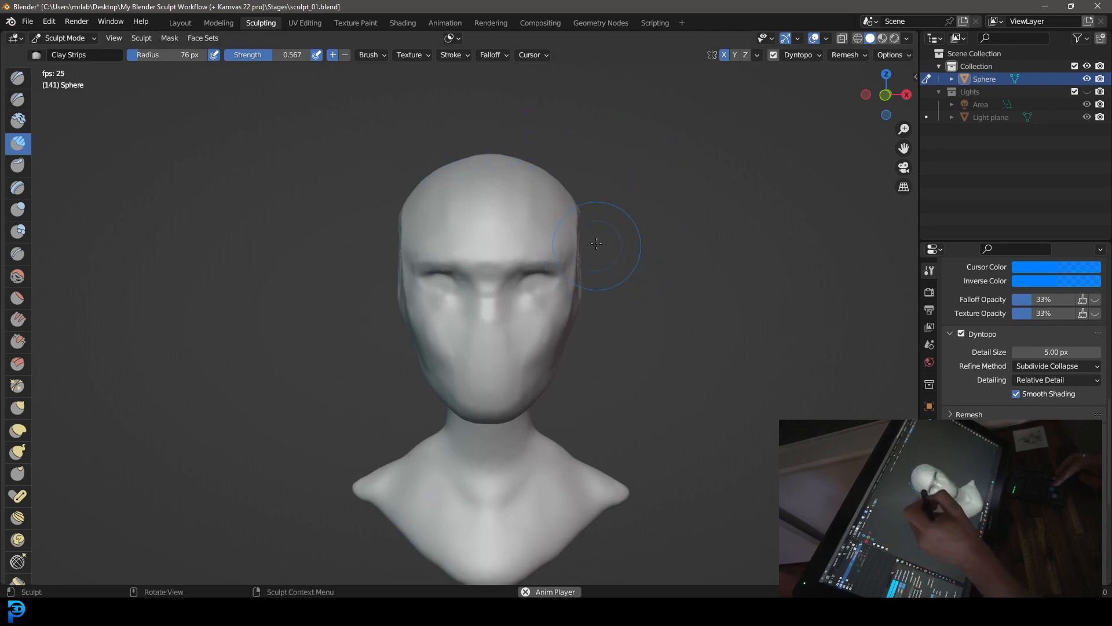
mouse_move(640, 228)
middle_down()
mouse_move(597, 224)
mouse_move(605, 239)
mouse_move(590, 257)
middle_up()
mouse_move(505, 212)
shift+mouse_down()
mouse_move(516, 241)
mouse_move(504, 210)
mouse_move(499, 262)
mouse_move(540, 237)
mouse_move(550, 293)
mouse_move(509, 323)
mouse_move(570, 290)
shift+mouse_up()
middle_drag(583, 250, 672, 234)
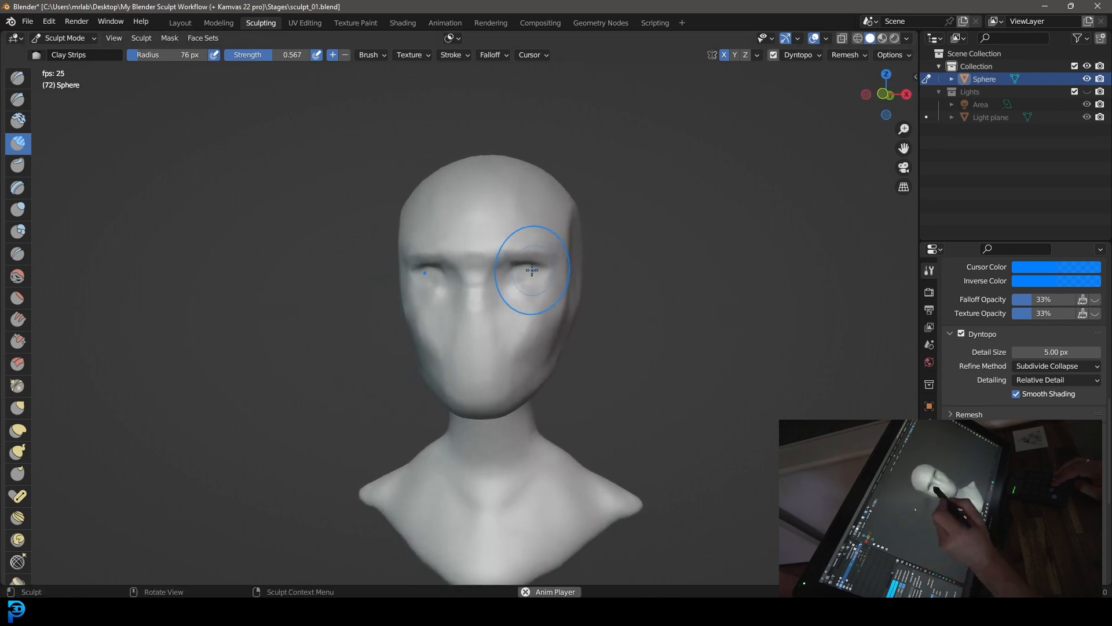
middle_drag(576, 281, 603, 264)
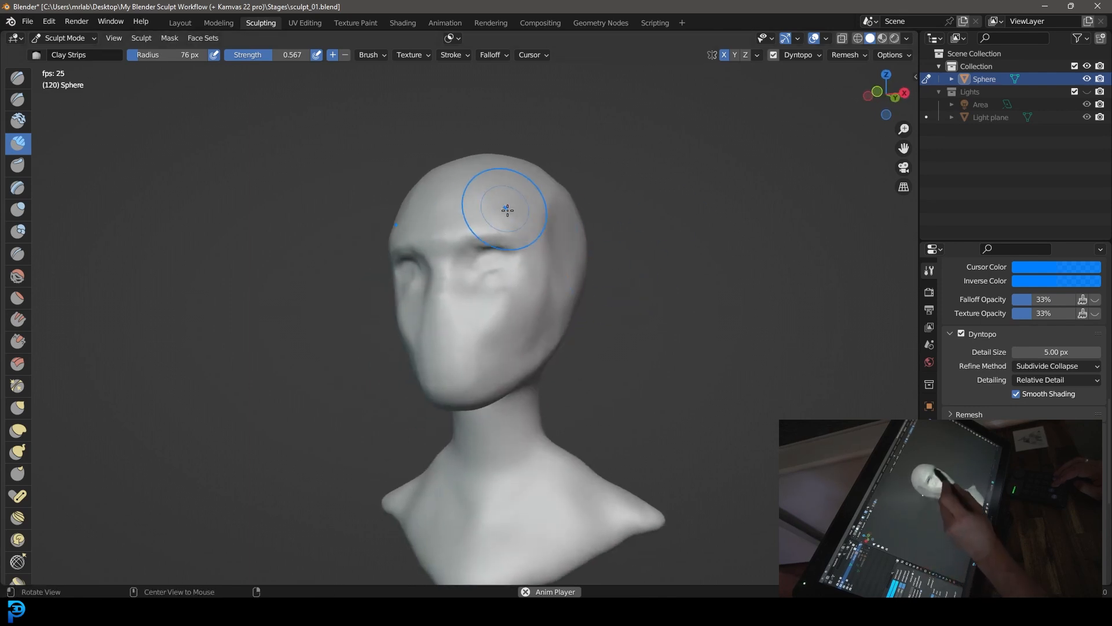
mouse_move(558, 318)
middle_down()
mouse_move(587, 323)
mouse_move(498, 338)
mouse_move(688, 336)
middle_up()
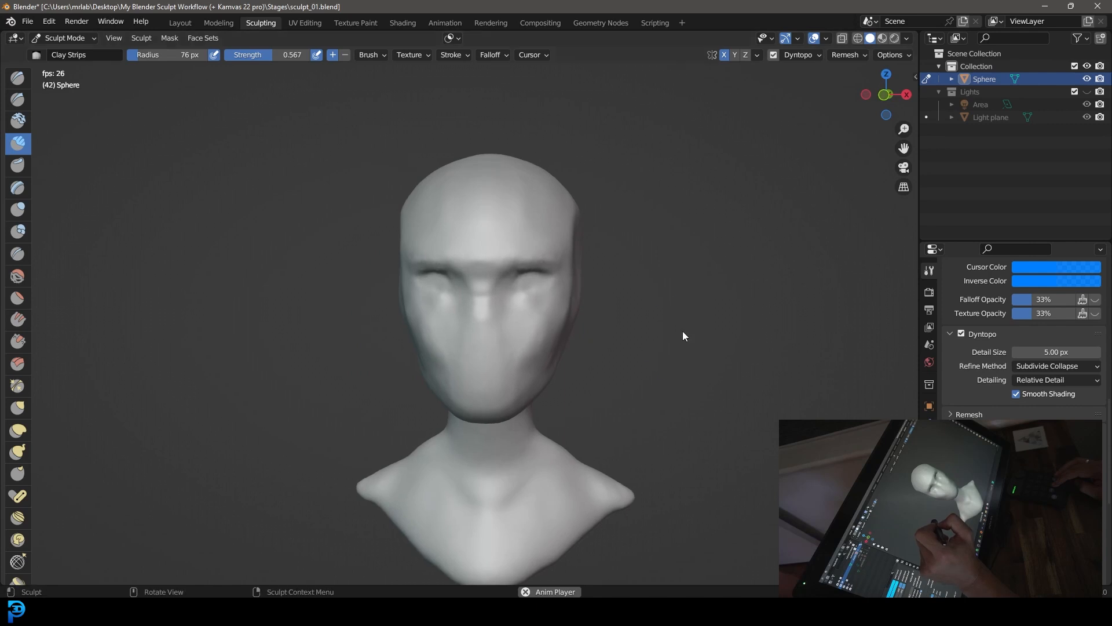
middle_drag(640, 301, 725, 296)
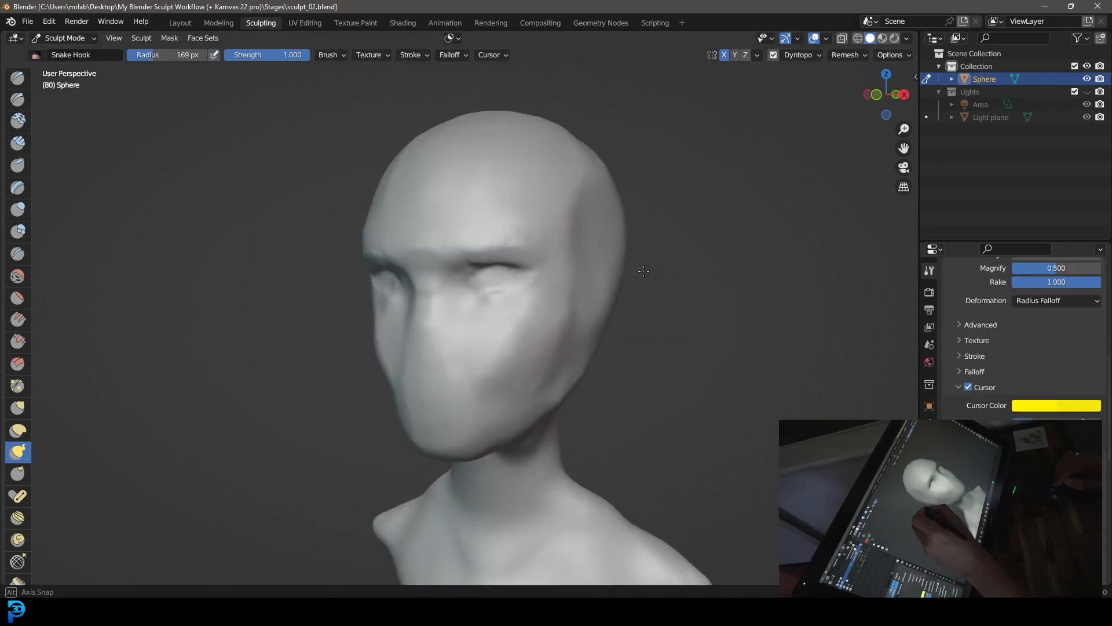
In the Layout workspace, add a UV sphere, raise it to Z 2.525 m and shift it sideways along X out of the head
middle_drag(643, 271, 556, 344)
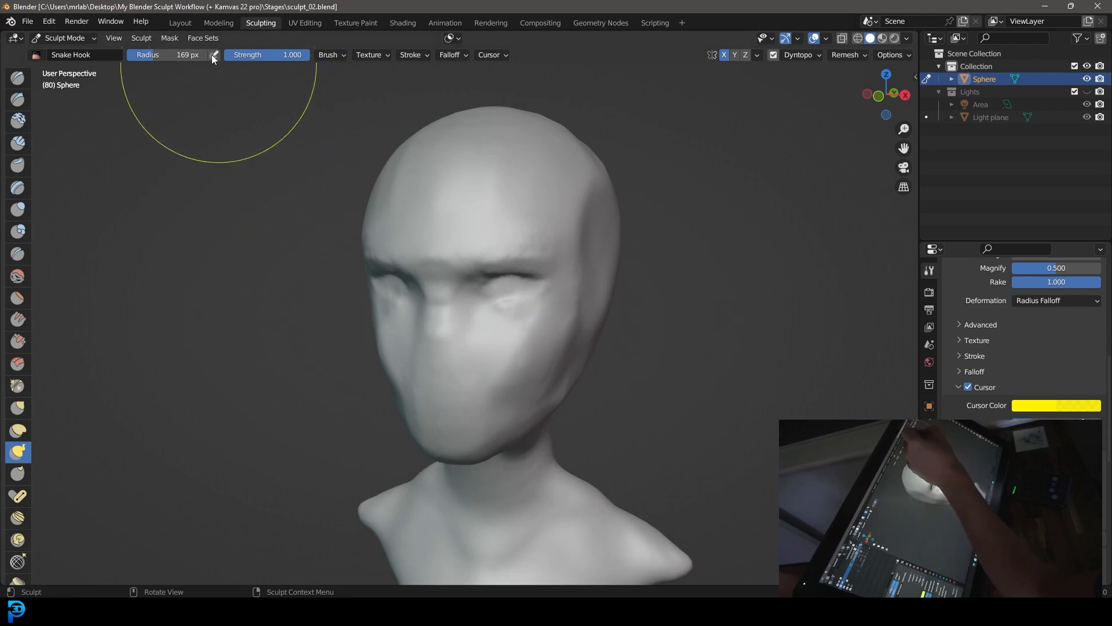
click(181, 23)
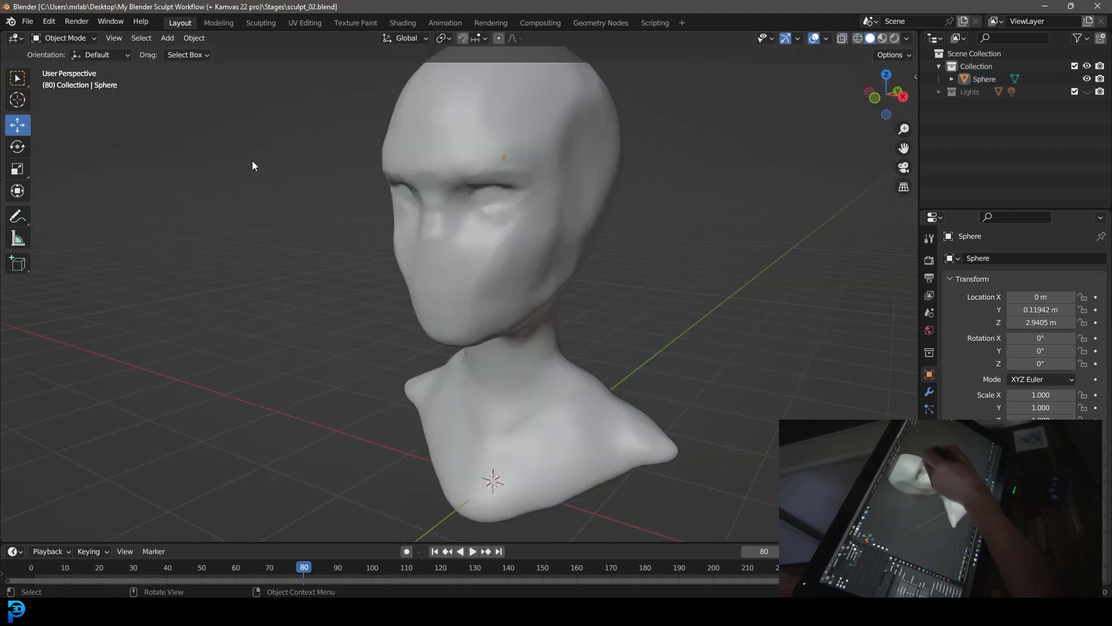
click(167, 38)
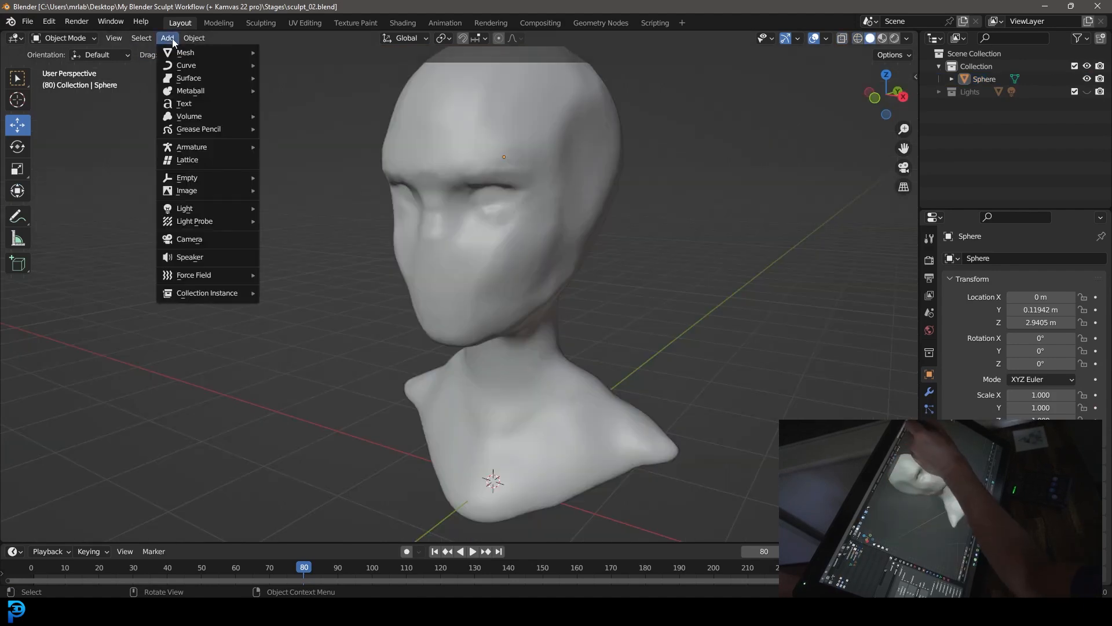
mouse_move(244, 52)
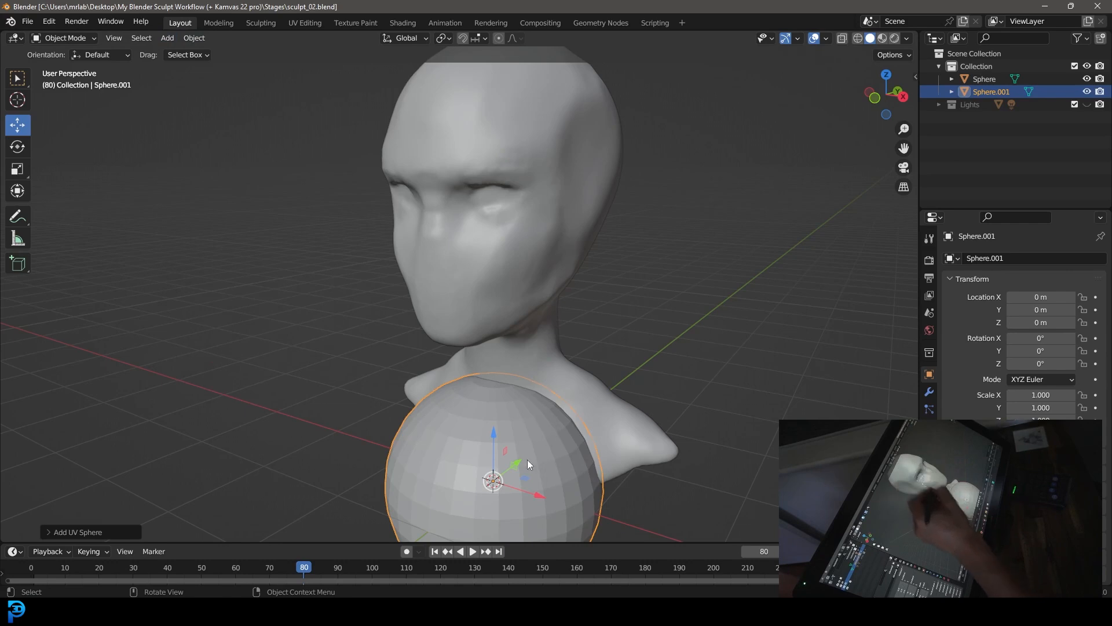
drag(495, 436, 500, 155)
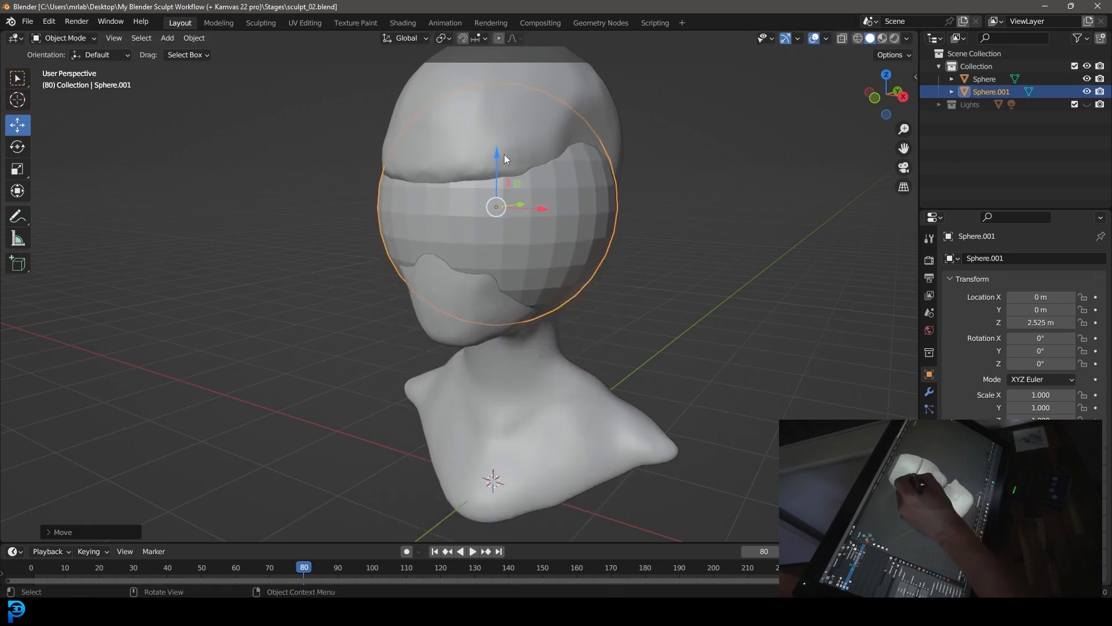
middle_drag(551, 230, 579, 206)
drag(575, 205, 726, 204)
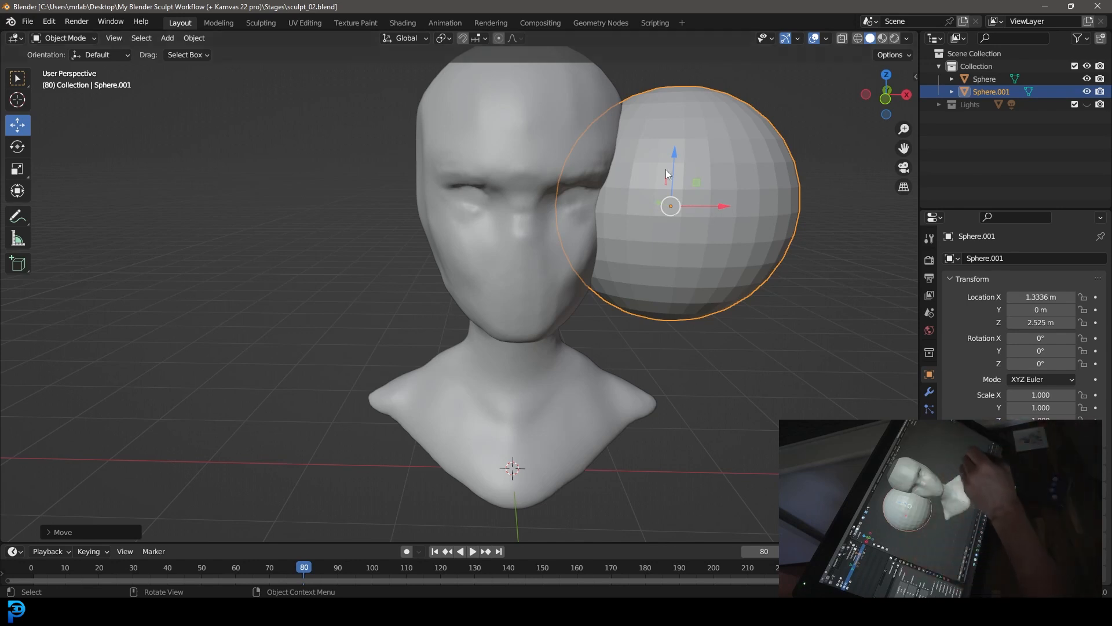
Scale the new sphere down to 0.198 and place it in the eye socket at X 0.34594 m, Y -0.56861 m, Z 2.5961 m
click(17, 169)
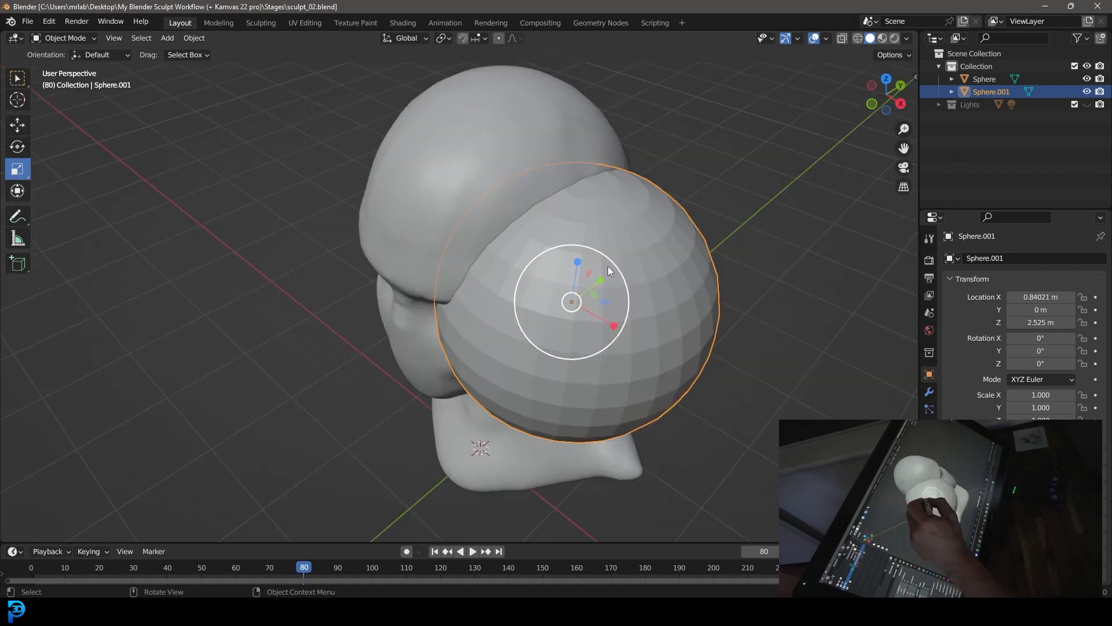
drag(609, 271, 578, 300)
click(17, 124)
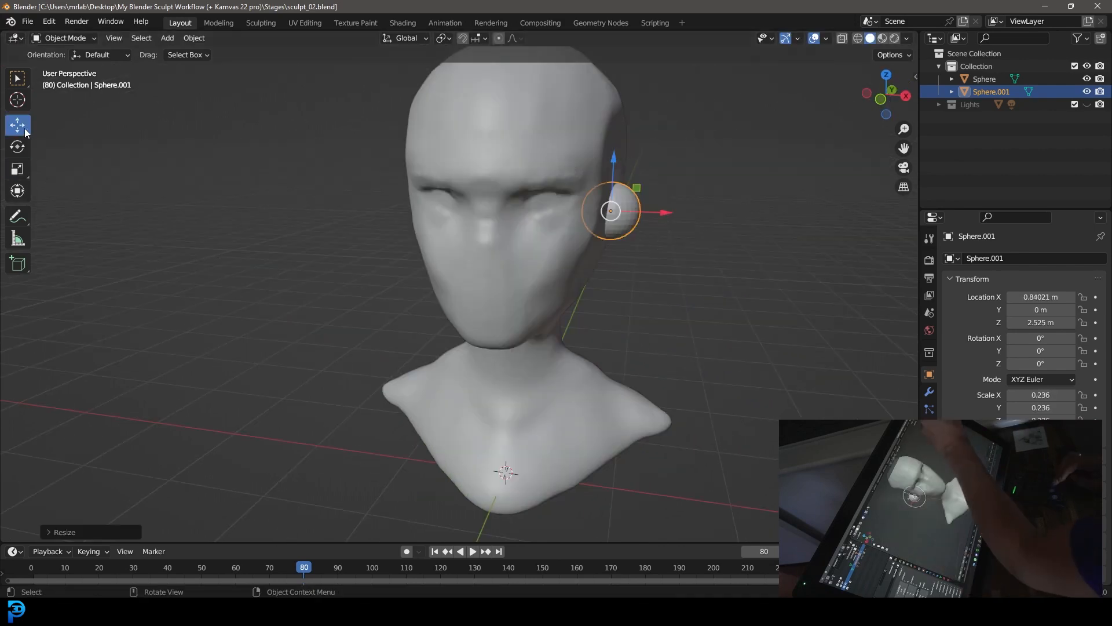
drag(666, 212, 599, 210)
middle_drag(697, 259, 522, 242)
drag(523, 246, 454, 248)
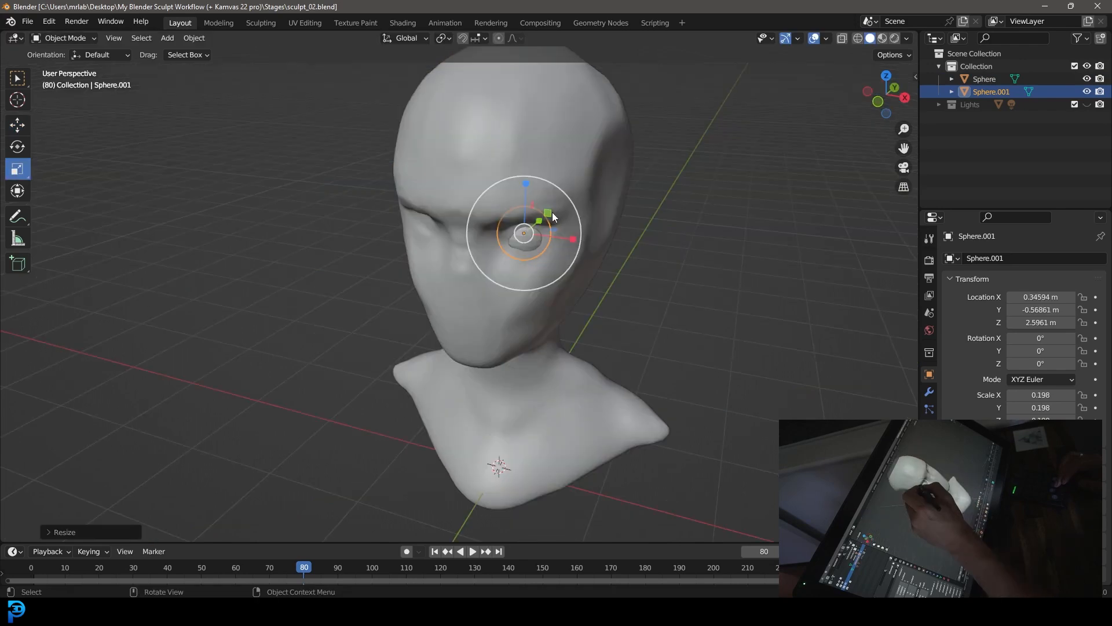
Rotate the eyeball sphere 90° around the X axis
click(17, 146)
middle_drag(637, 255, 565, 252)
drag(366, 175, 332, 228)
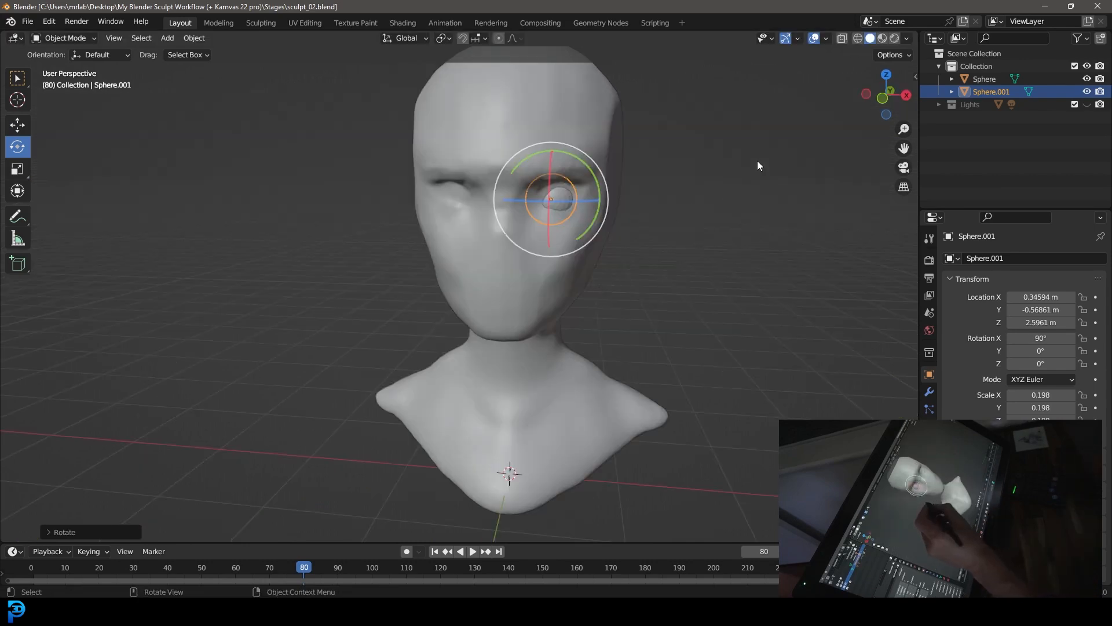
Add a Mirror modifier on the X axis to the eyeball sphere
click(930, 393)
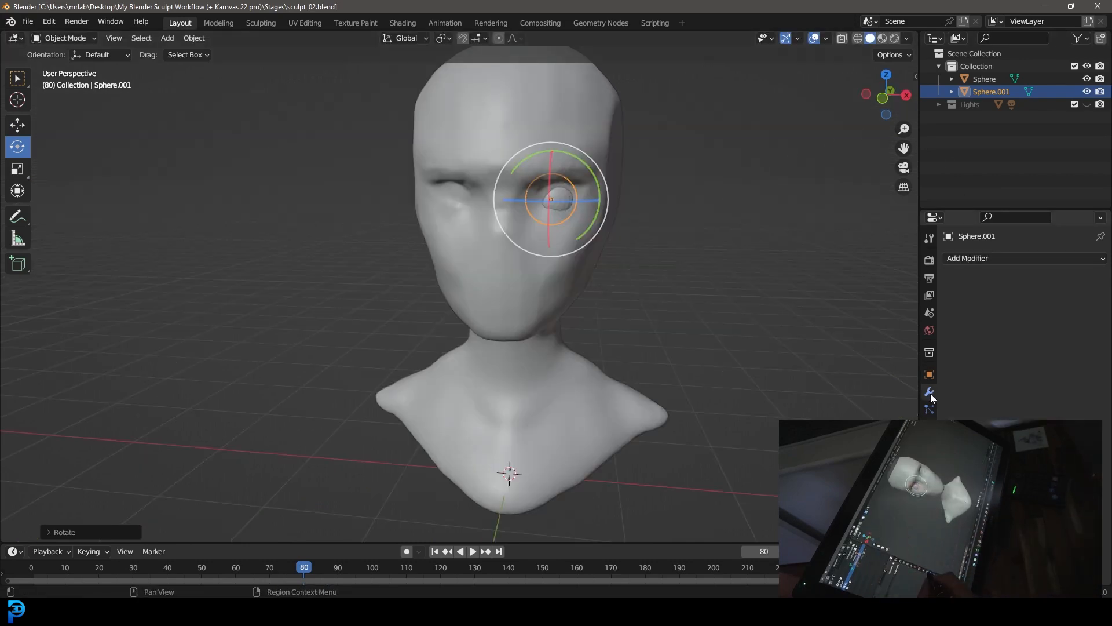
click(968, 258)
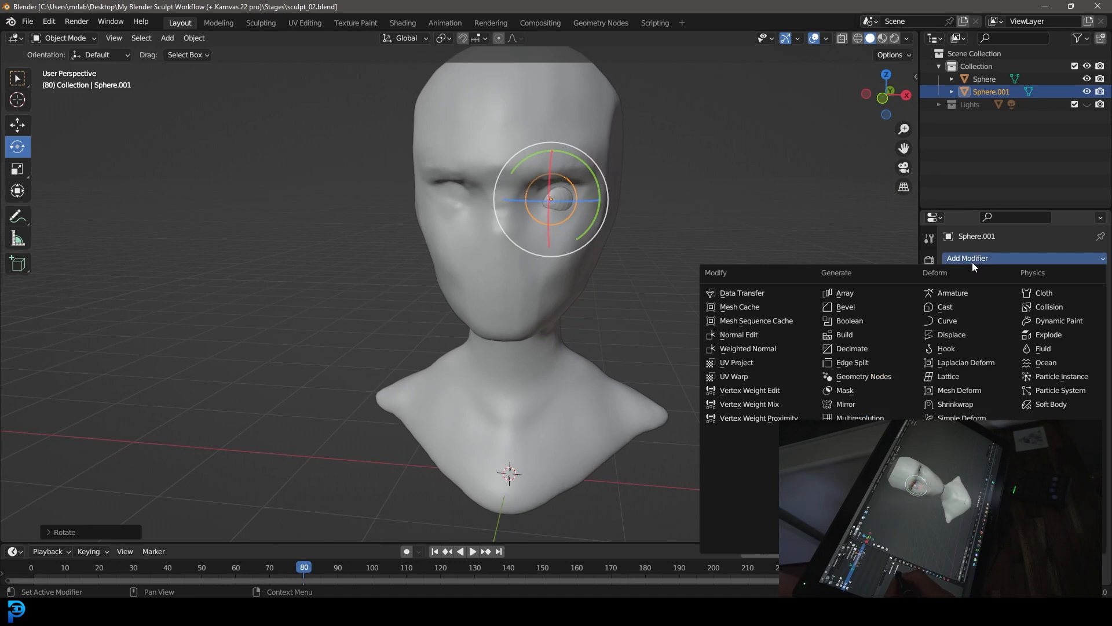
click(861, 403)
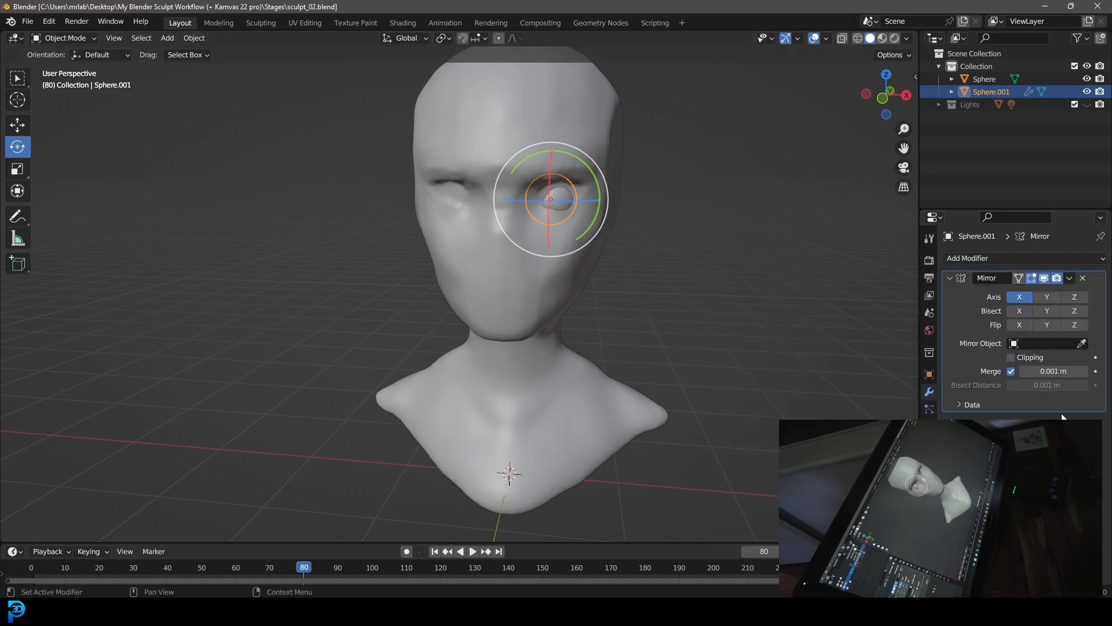
Set the head mesh as the eyeball Mirror modifier's mirror object and shade the eyeballs smooth
click(1081, 343)
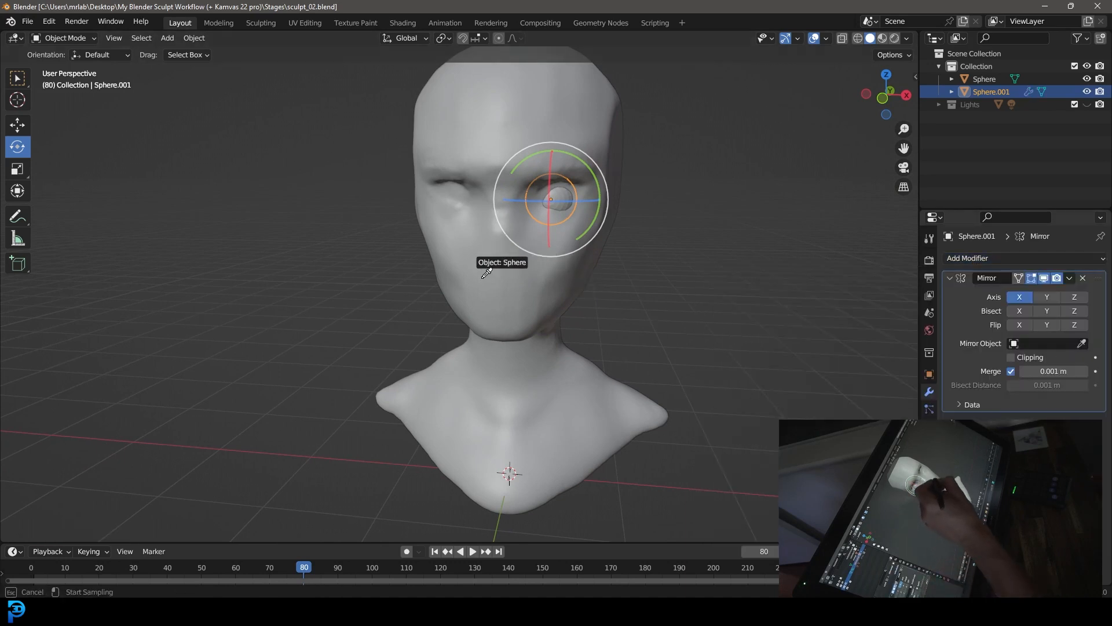
click(512, 297)
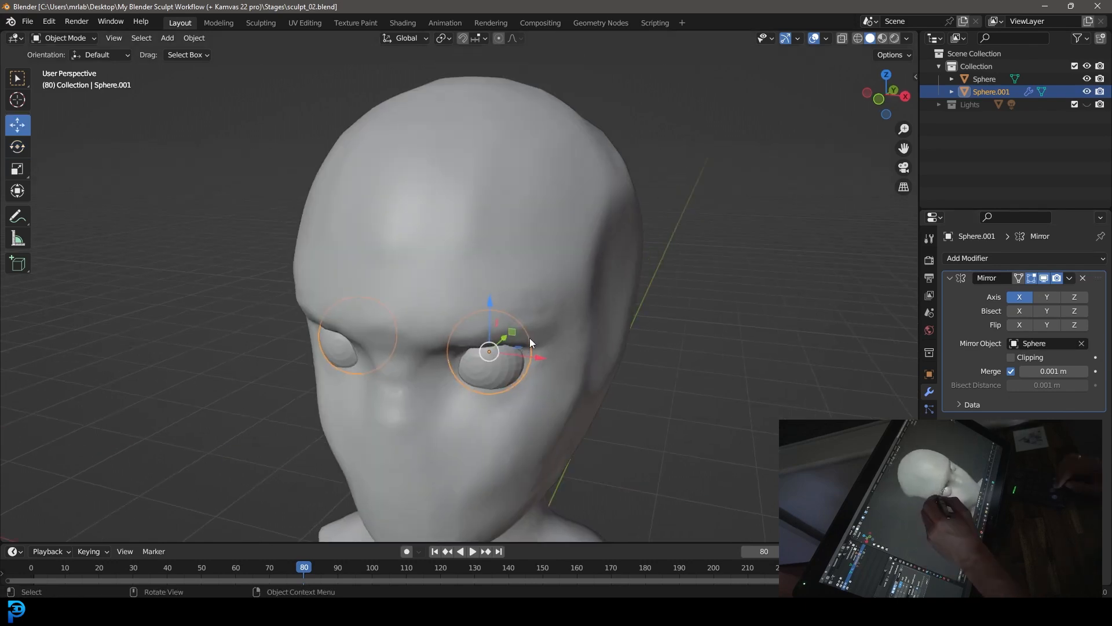
right_click(521, 334)
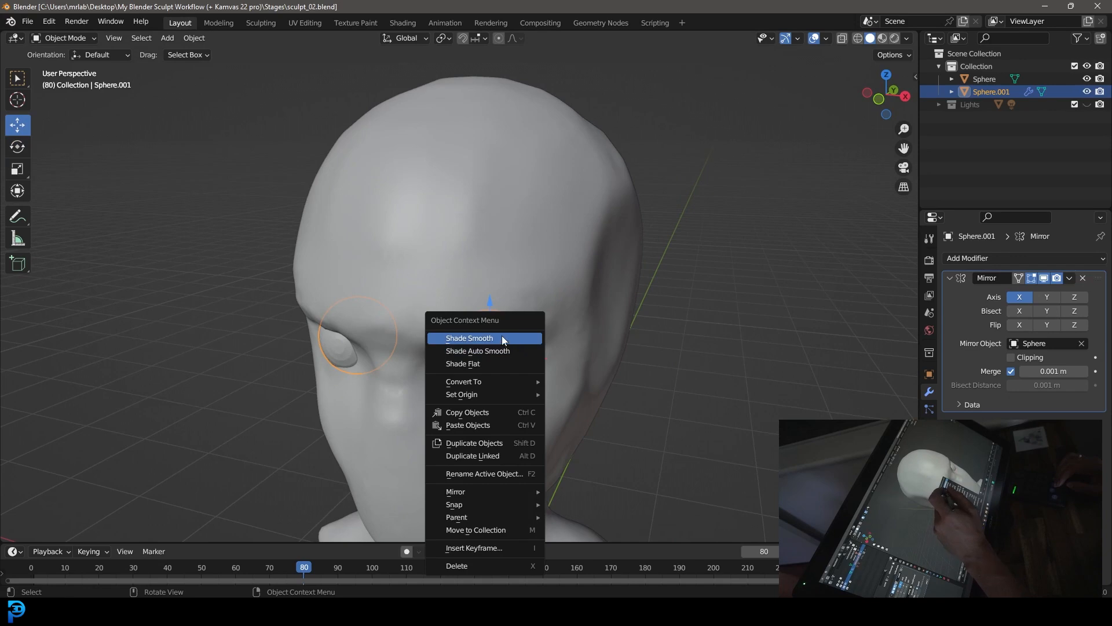
click(501, 339)
mouse_move(583, 324)
middle_down()
mouse_move(648, 349)
mouse_move(644, 360)
mouse_move(566, 370)
mouse_move(556, 385)
middle_up()
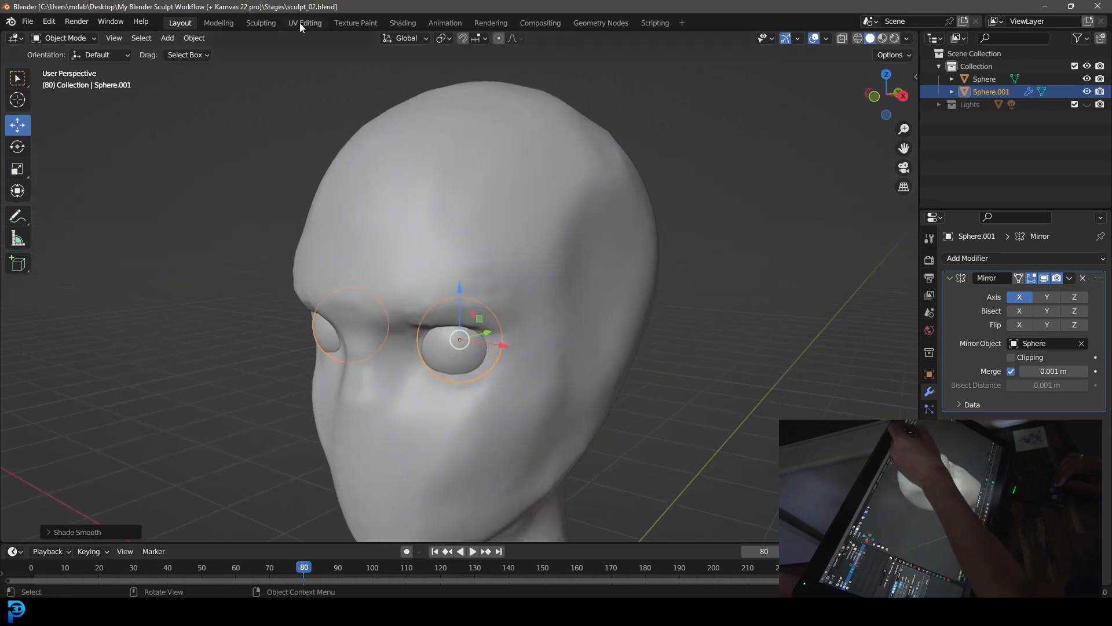
In the Layout workspace, rename the head mesh to head and the eyeball object to eyes
click(270, 23)
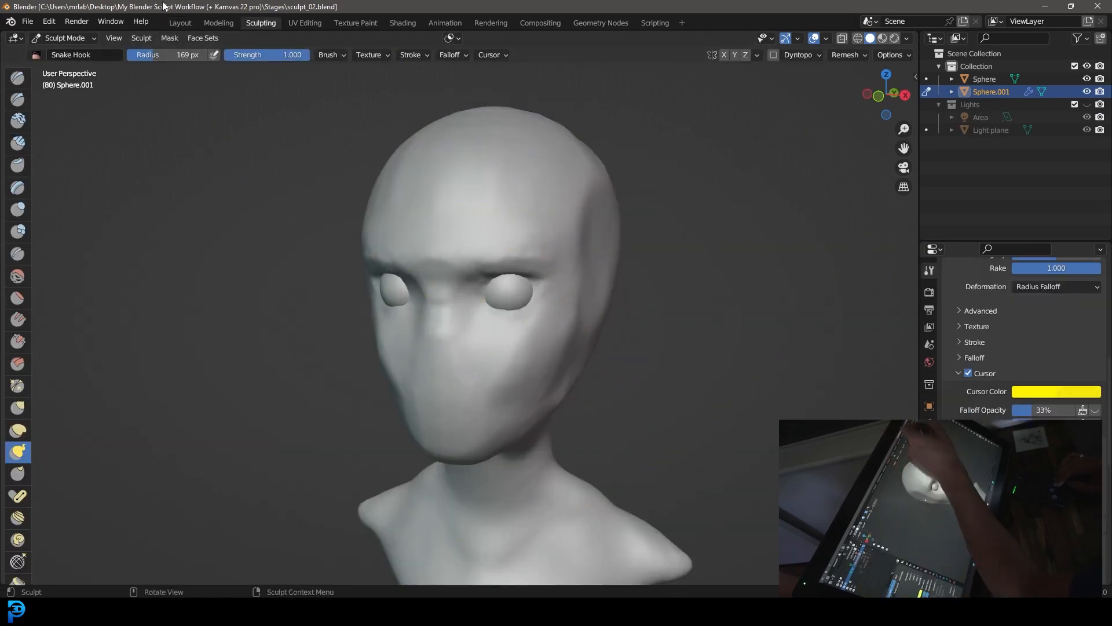
click(180, 22)
click(984, 78)
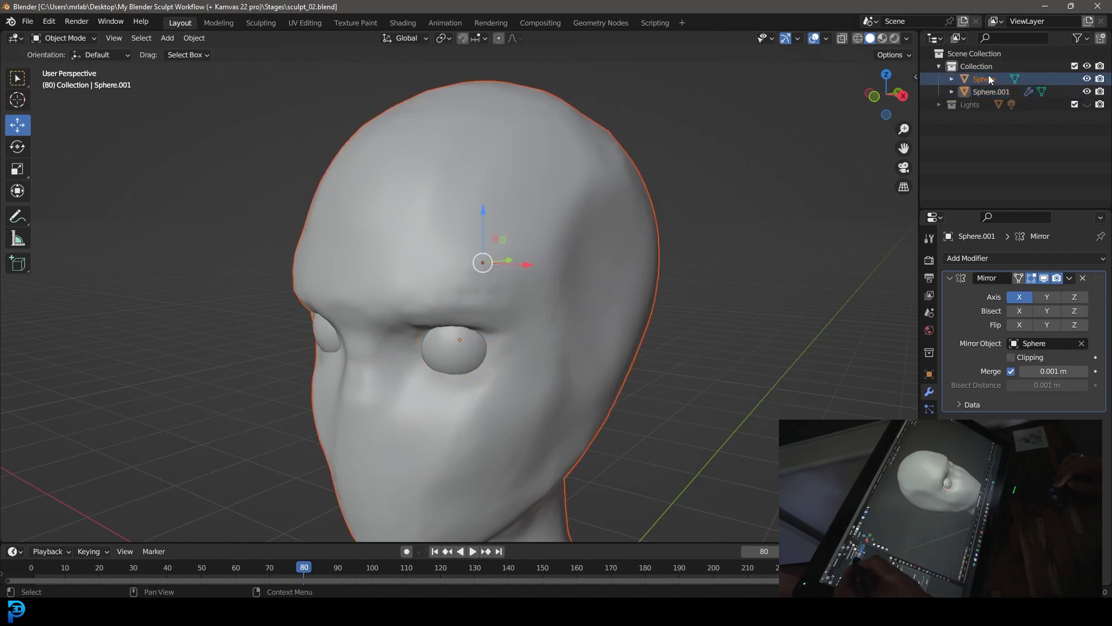
double_click(985, 79)
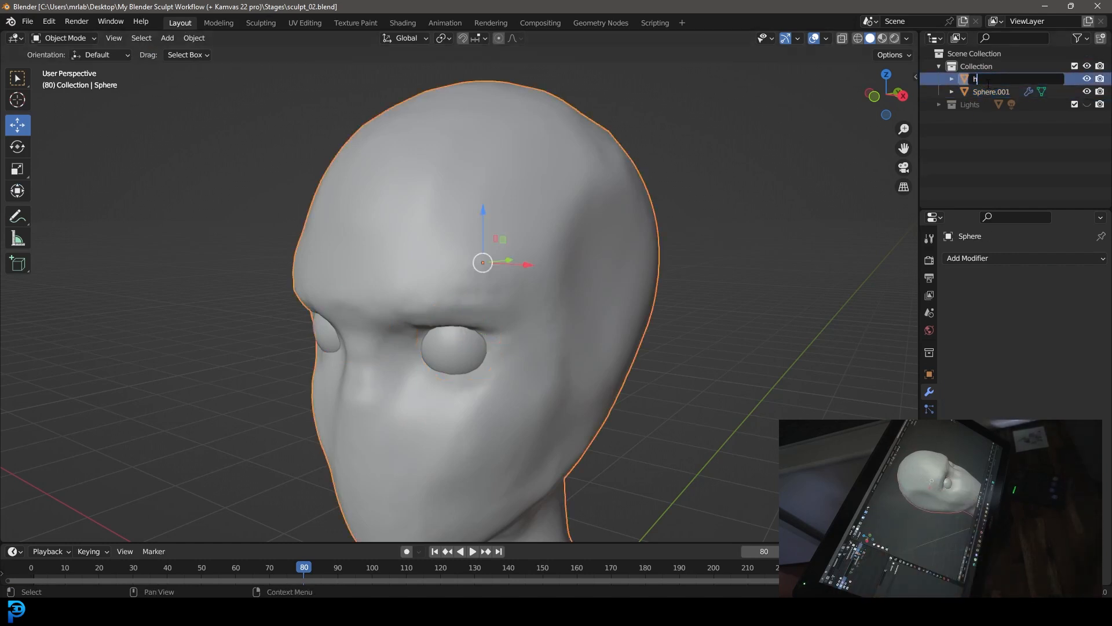
key(Return)
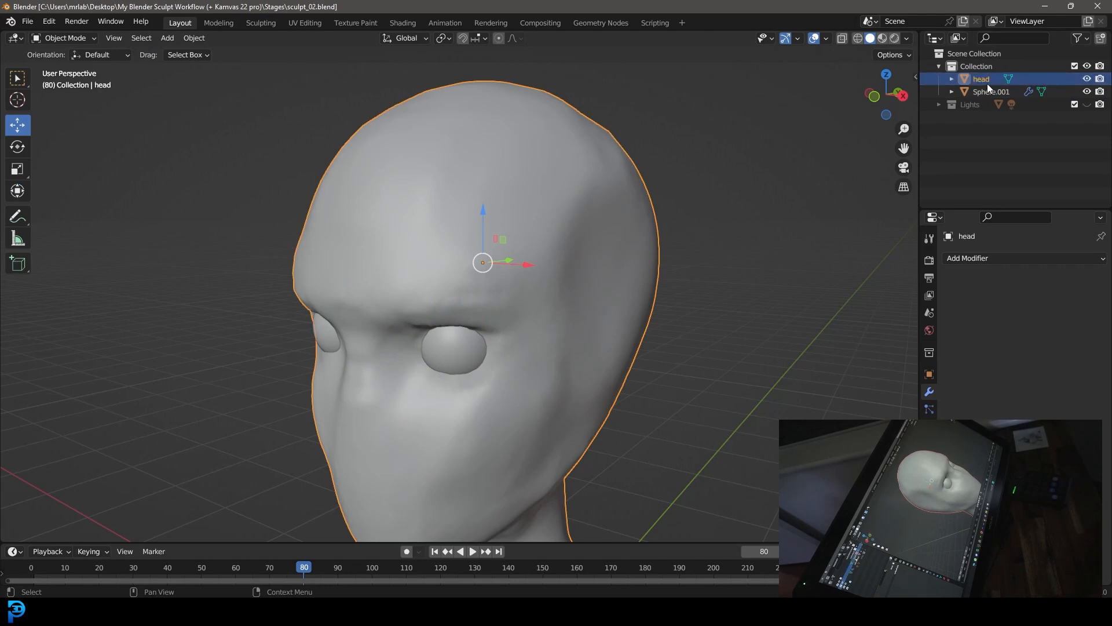
click(1002, 92)
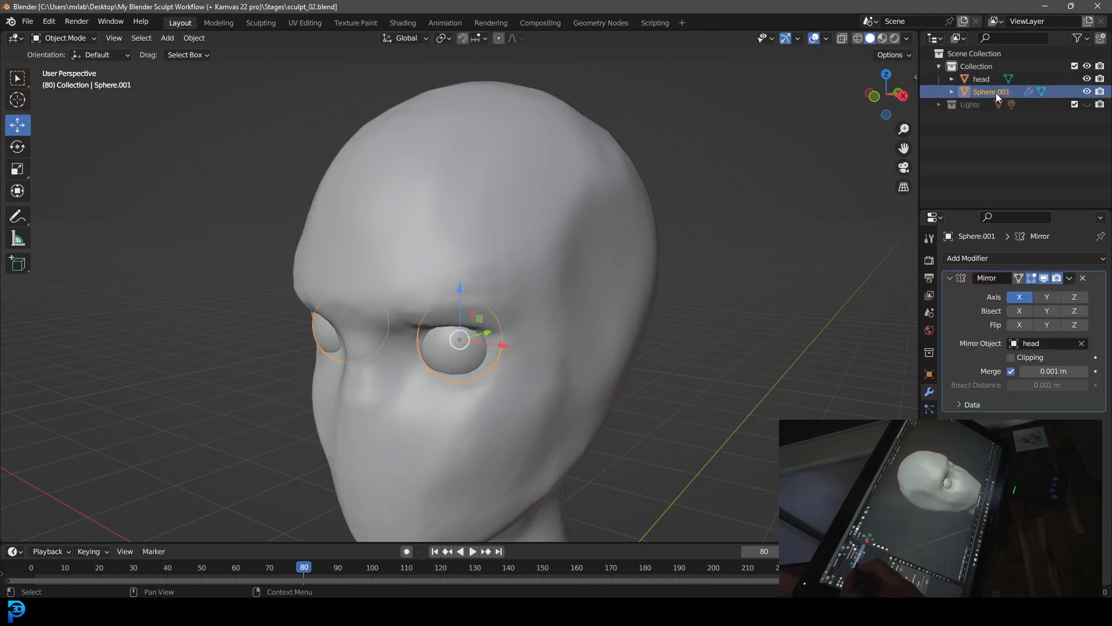
double_click(1001, 90)
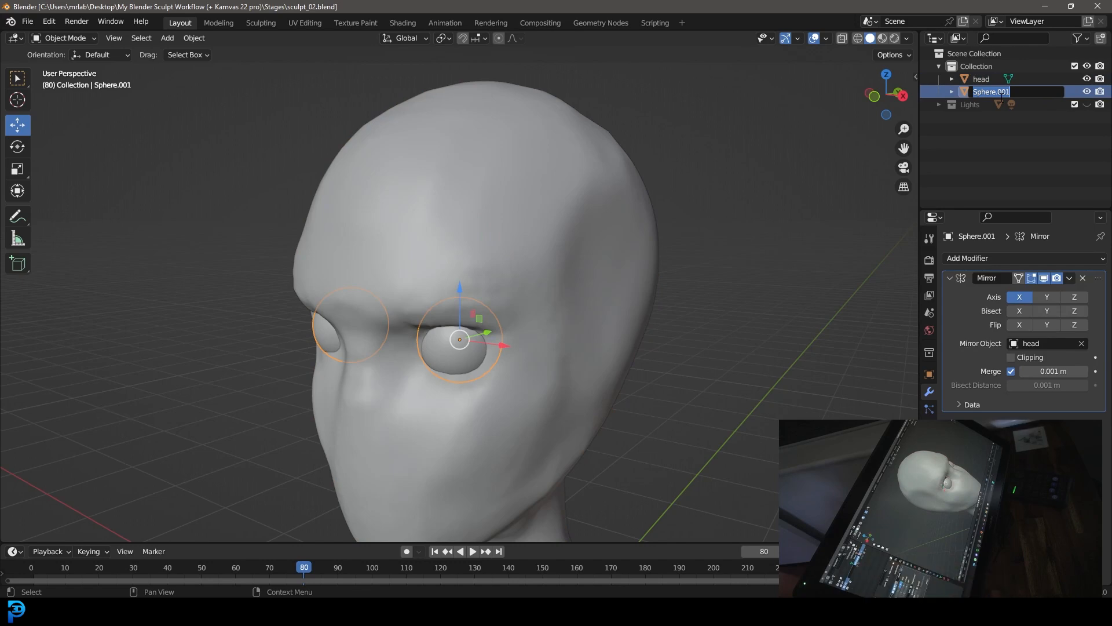
key(Return)
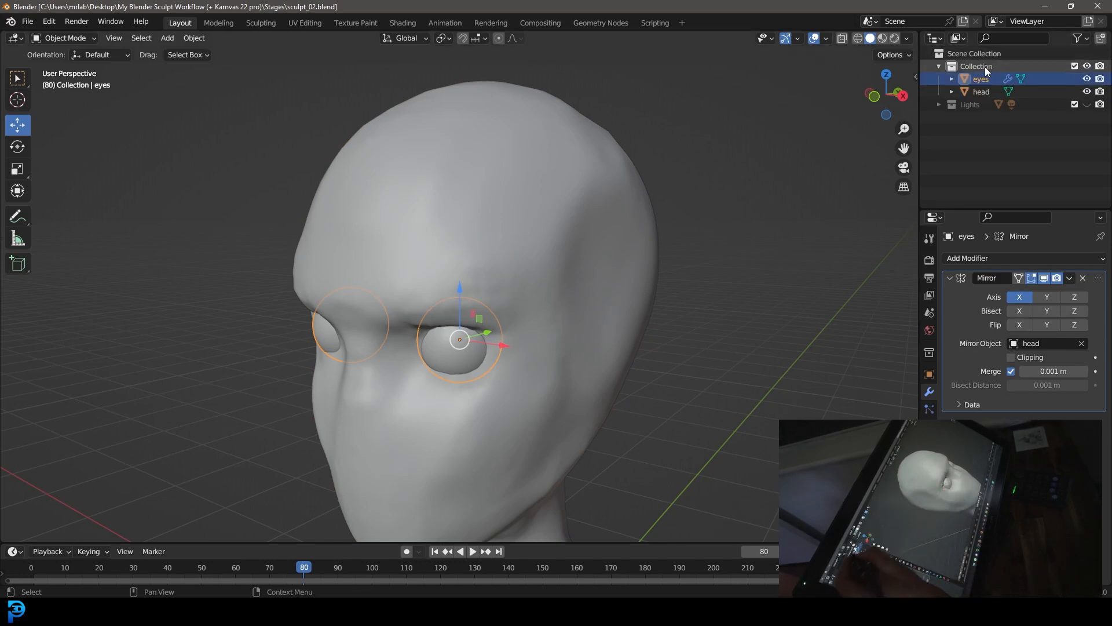
Select the head, return to the Sculpting workspace and enable Dyntopo
click(985, 91)
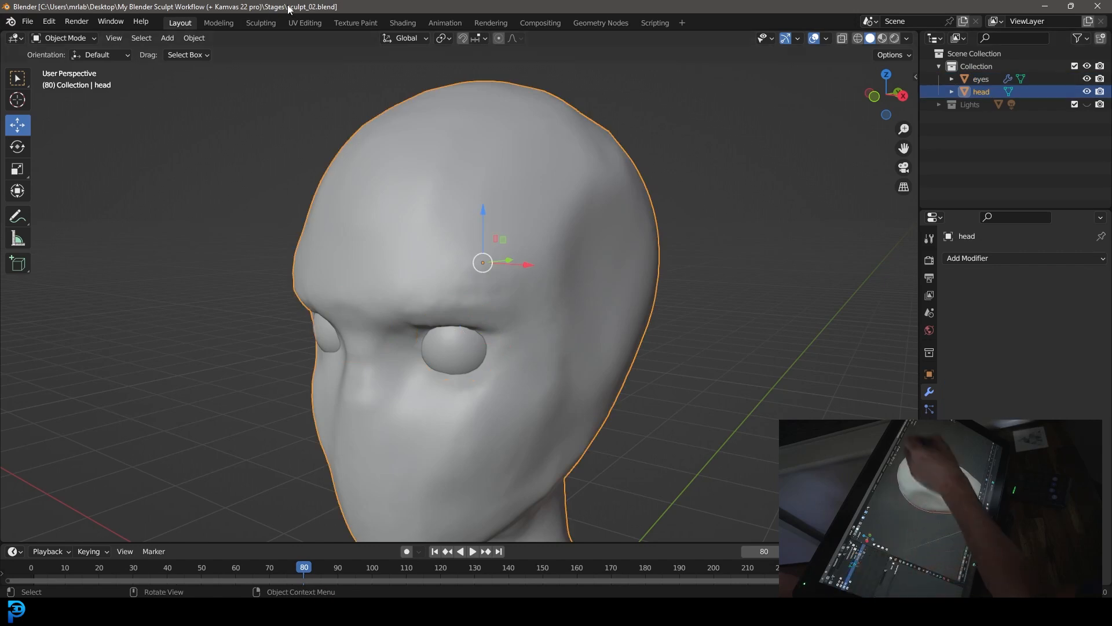
click(260, 22)
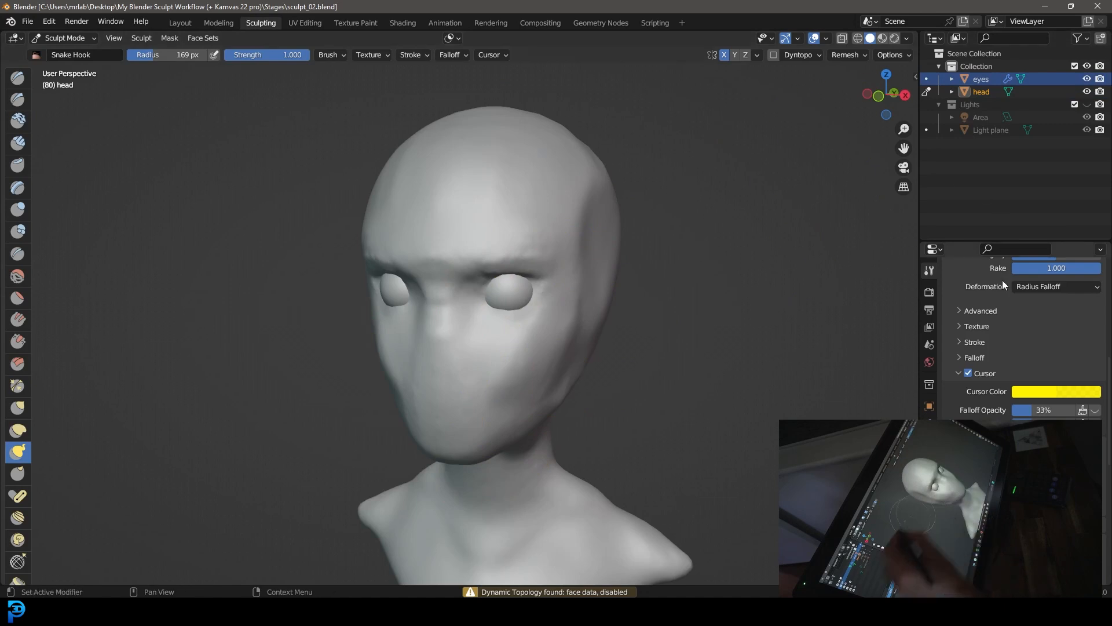
click(958, 453)
click(942, 454)
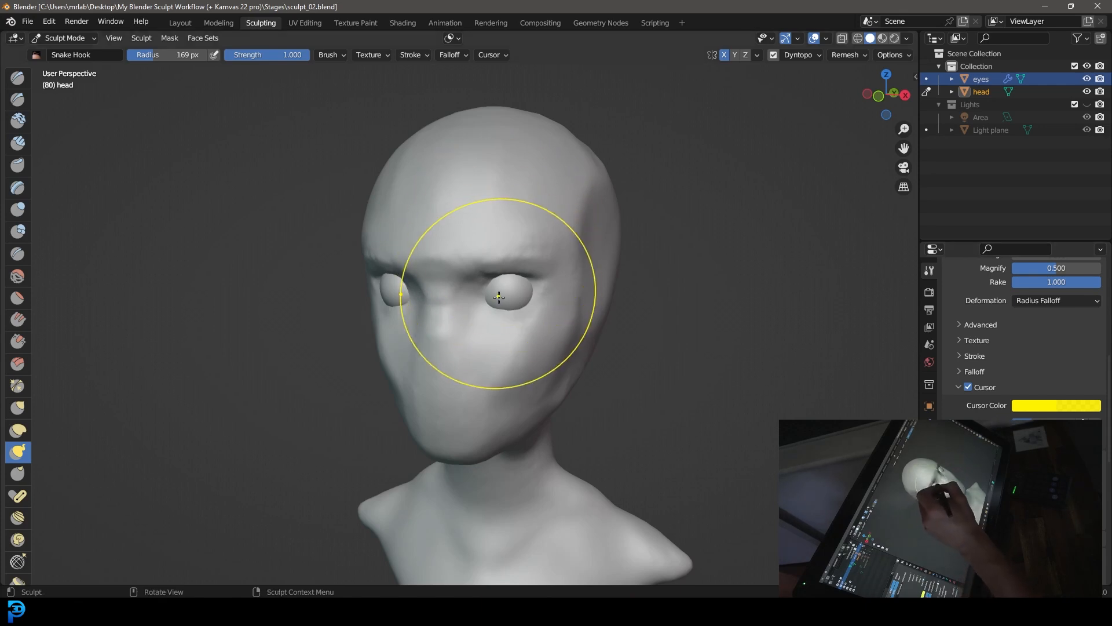
With the Grab brush at a 45 px radius, fit the eye socket rims around the eyeballs
click(18, 409)
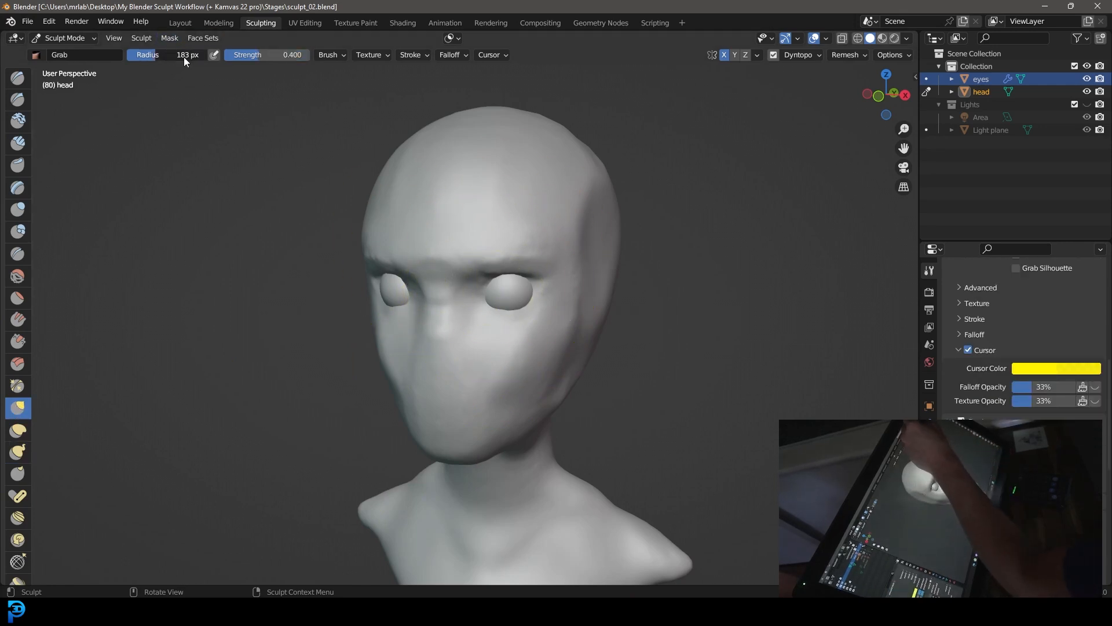
drag(162, 52, 139, 53)
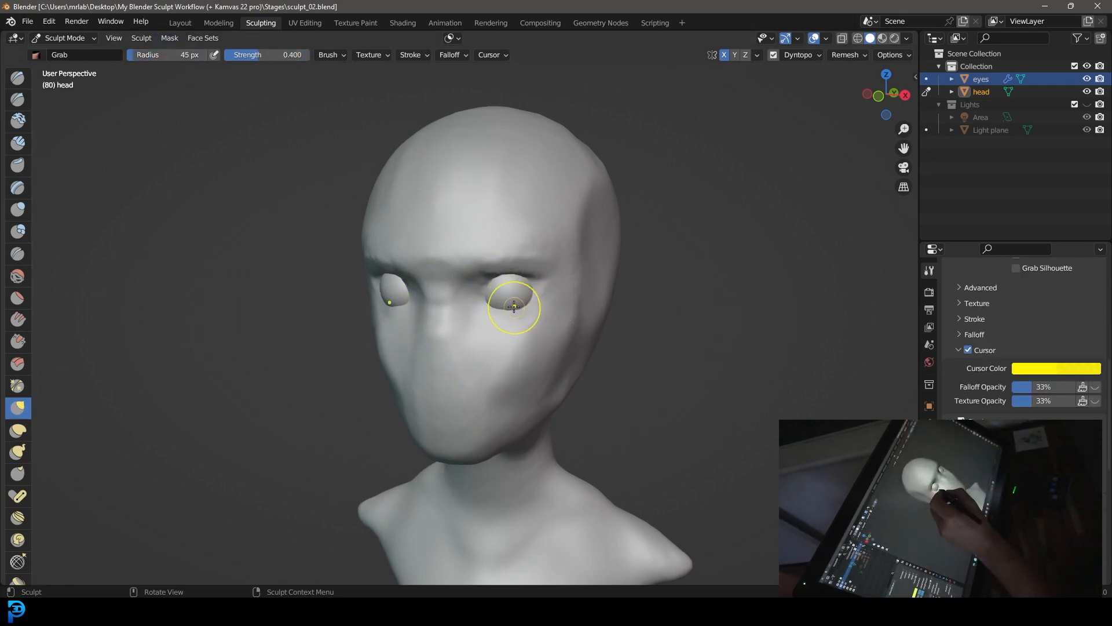
middle_drag(515, 308, 511, 287)
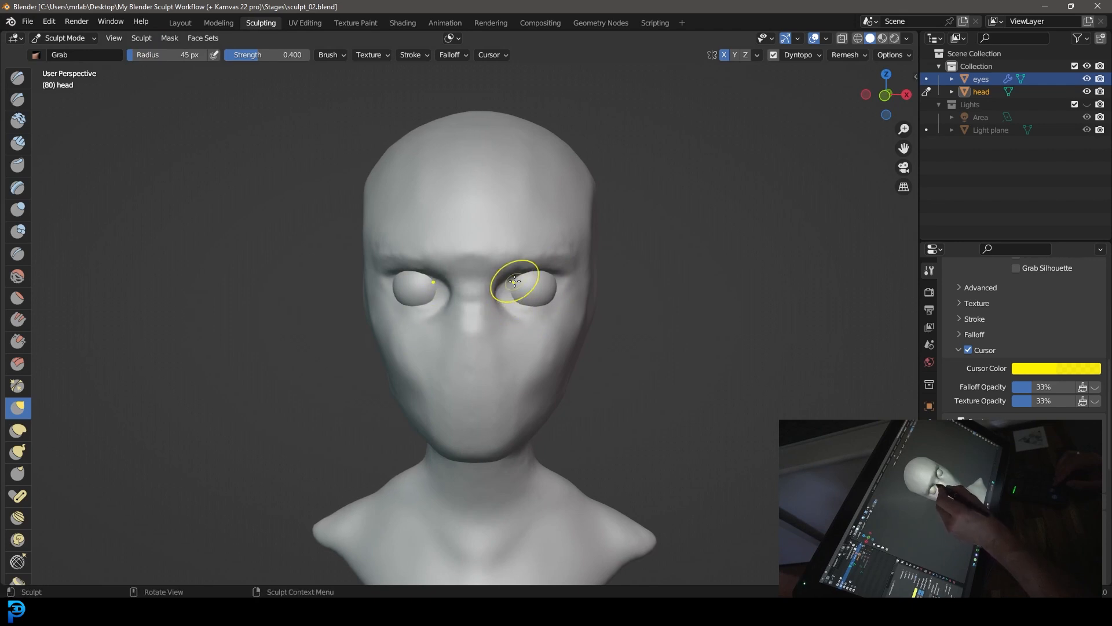
mouse_move(558, 284)
middle_down()
mouse_move(431, 289)
mouse_move(556, 290)
mouse_move(539, 273)
middle_up()
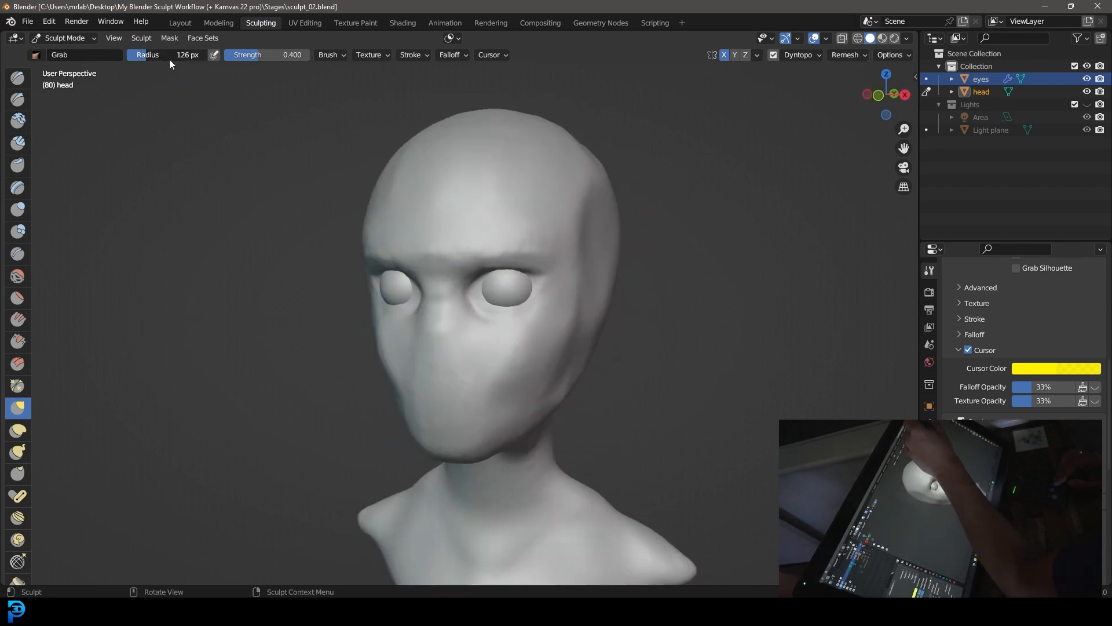
Set the Grab radius to 77 px and reshape the brow and the upper and outer eye socket edges
drag(162, 58, 160, 58)
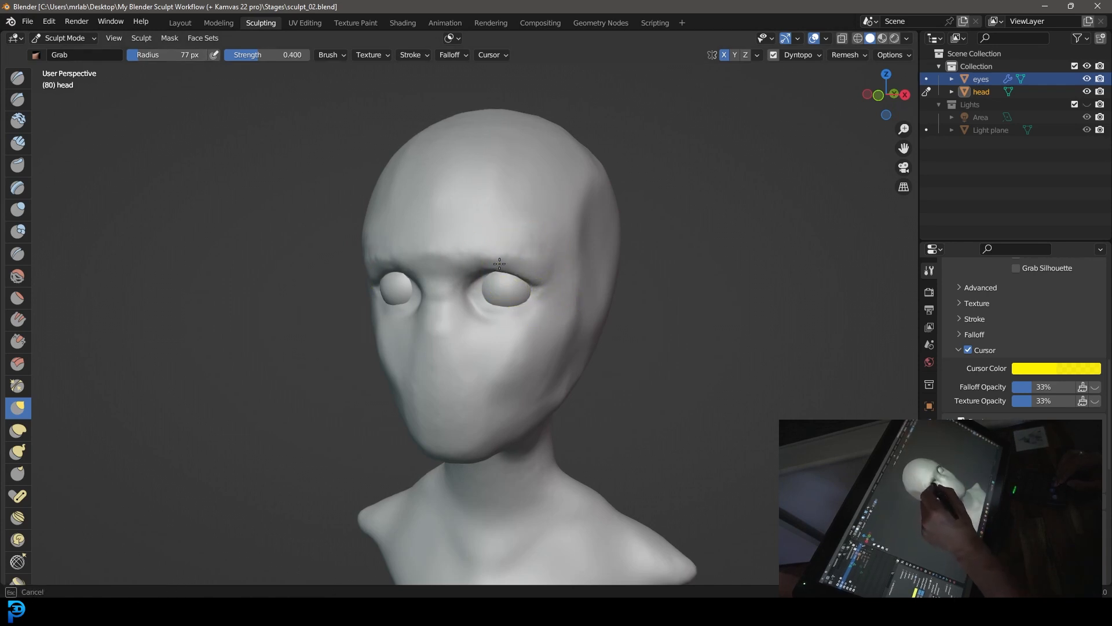
alt+drag(542, 298, 566, 266)
middle_drag(571, 270, 524, 235)
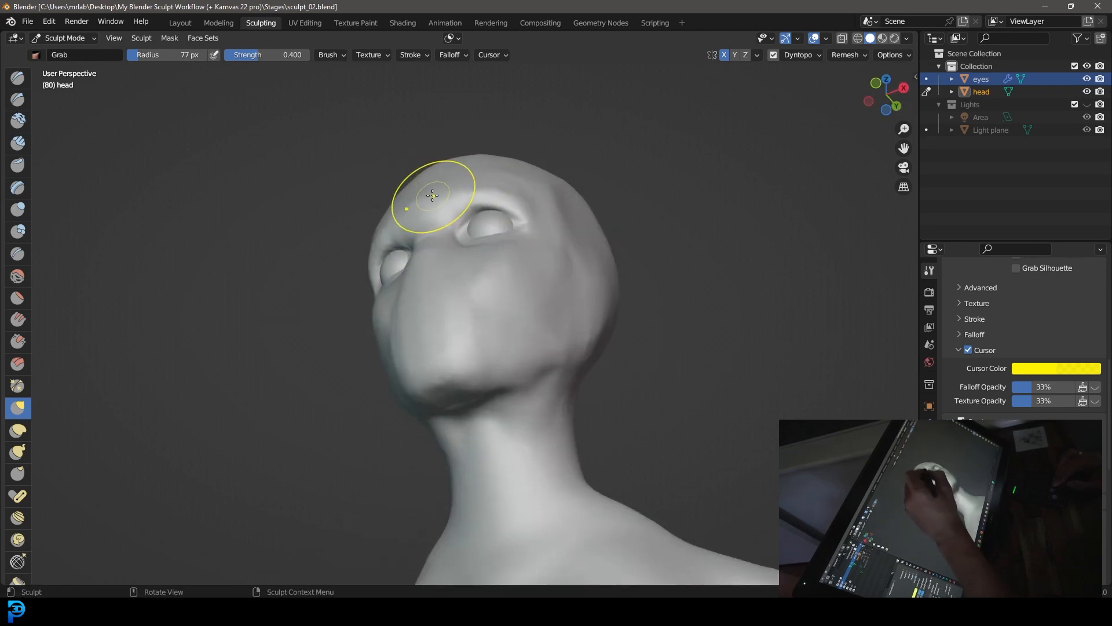
mouse_move(472, 186)
middle_down()
mouse_move(421, 250)
mouse_move(408, 327)
mouse_move(394, 346)
middle_up()
alt+middle_drag(509, 417, 593, 343)
mouse_move(585, 422)
middle_down()
mouse_move(516, 418)
mouse_move(559, 427)
mouse_move(530, 426)
mouse_move(569, 409)
mouse_move(462, 335)
middle_up()
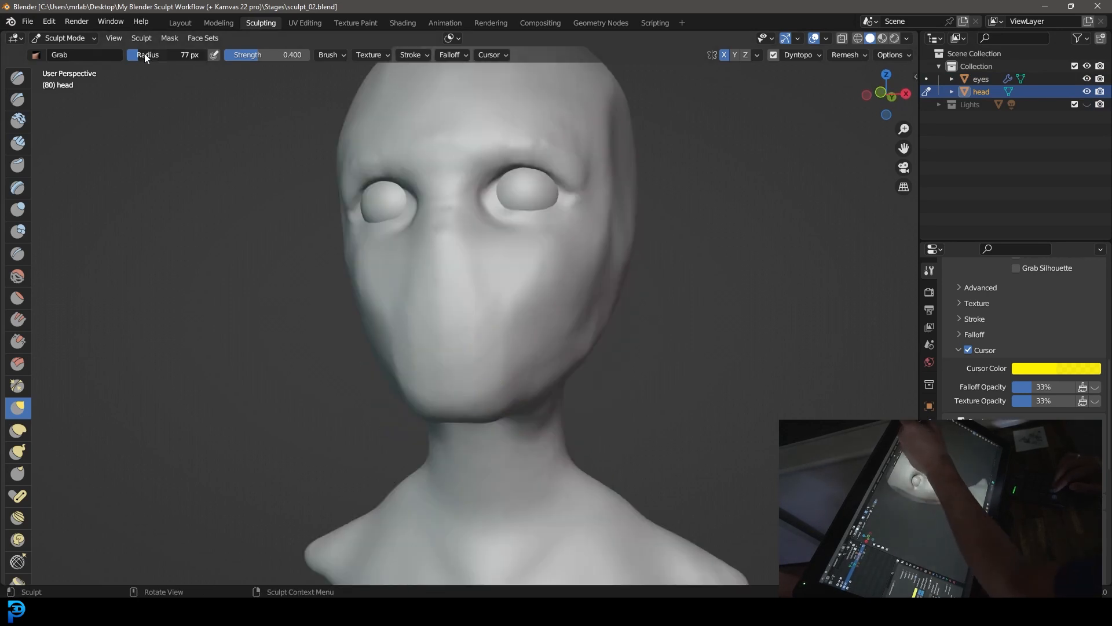
Set the Grab radius to 102 px and reshape the chin and lower jaw
drag(163, 58, 167, 54)
drag(506, 407, 494, 404)
mouse_move(574, 386)
middle_down()
mouse_move(545, 404)
mouse_move(525, 394)
middle_up()
drag(525, 393, 515, 405)
mouse_move(515, 401)
middle_down()
mouse_move(551, 420)
mouse_move(616, 348)
mouse_move(585, 370)
mouse_move(541, 367)
middle_up()
mouse_move(494, 396)
middle_down()
mouse_move(621, 363)
mouse_move(594, 334)
mouse_move(429, 435)
middle_up()
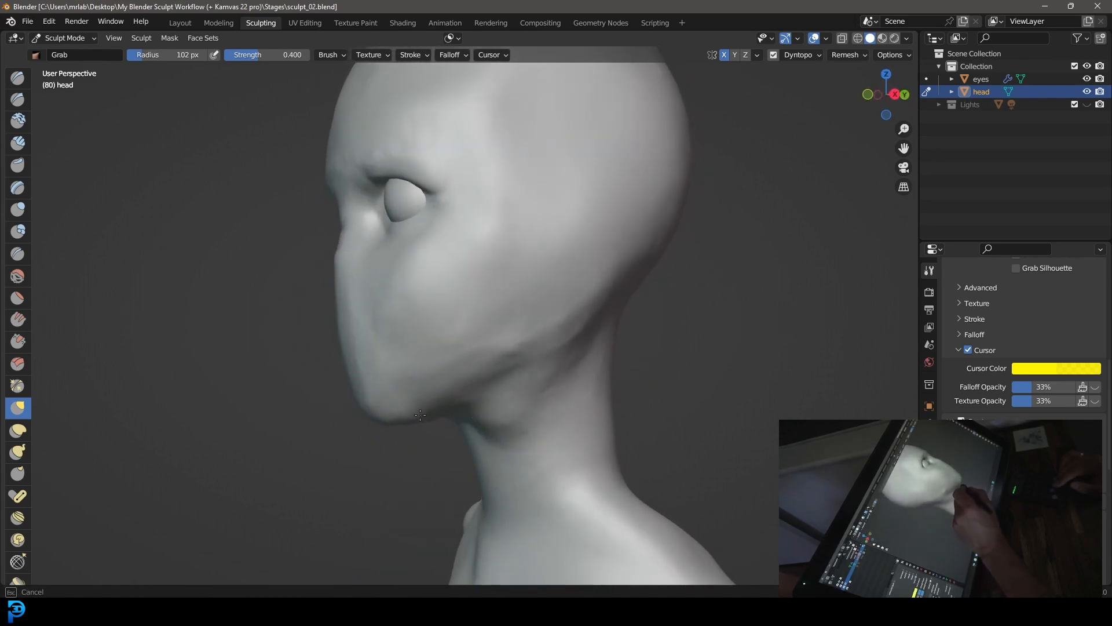
Working from the side, refine the chin profile and mouth area and define the jawline back towards the ear
mouse_move(596, 398)
middle_down()
mouse_move(549, 392)
mouse_move(557, 398)
middle_up()
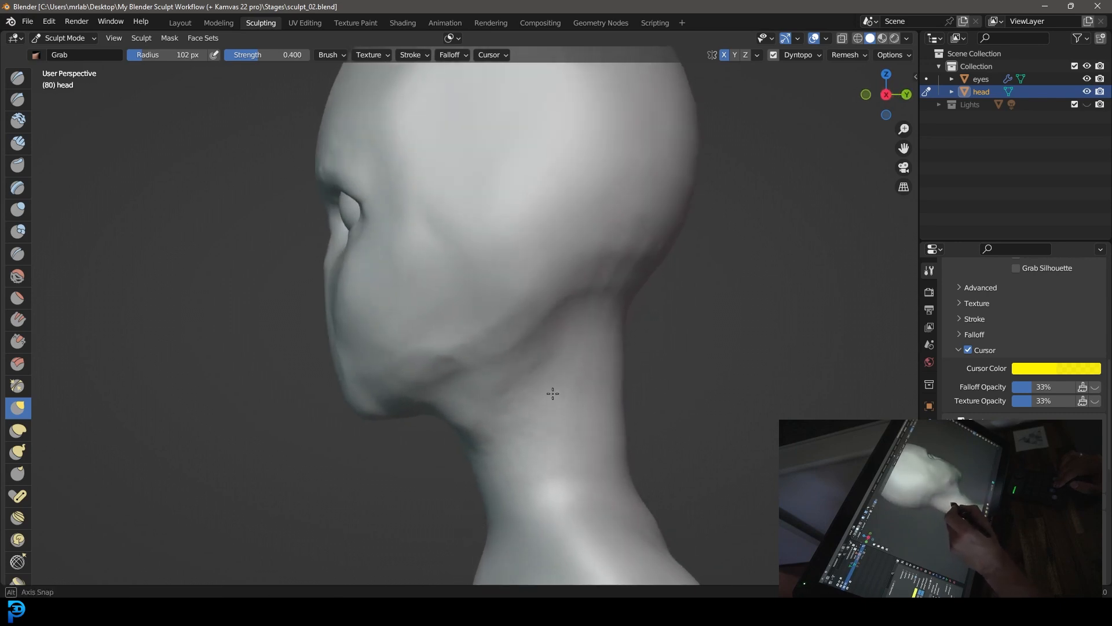
drag(352, 356, 346, 363)
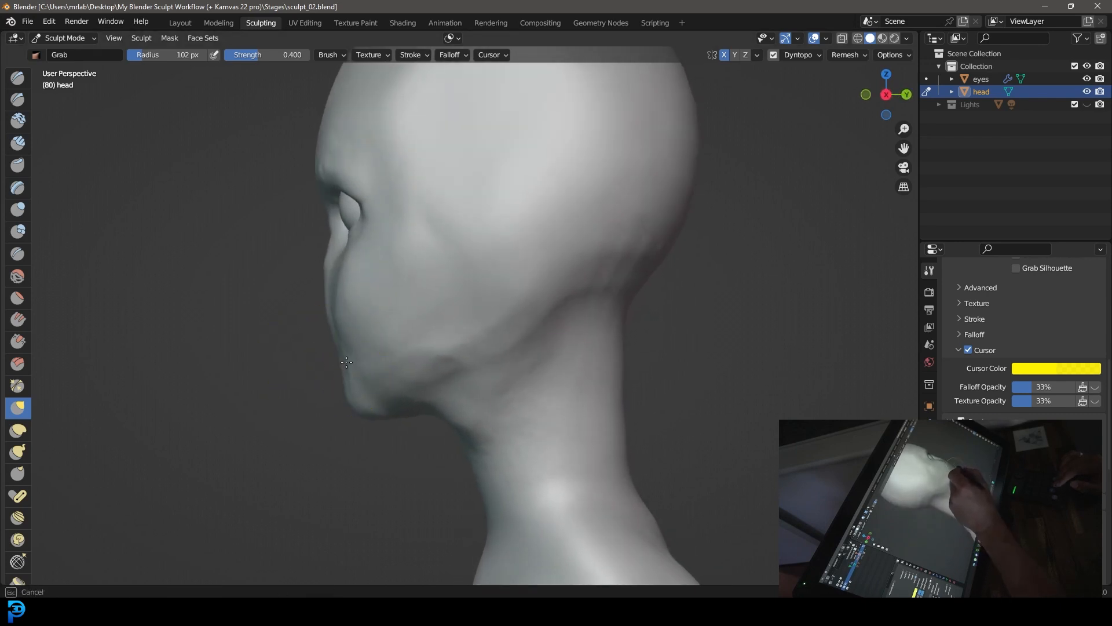
middle_drag(349, 355, 560, 405)
mouse_move(365, 340)
middle_down()
mouse_move(642, 355)
mouse_move(625, 361)
middle_up()
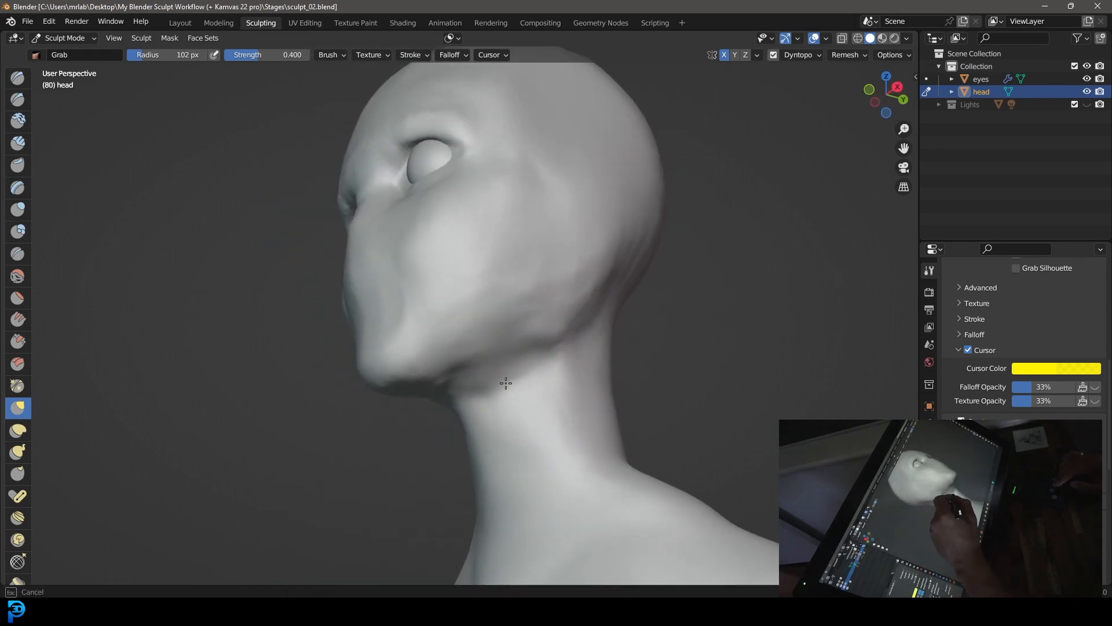
mouse_move(487, 403)
middle_down()
mouse_move(534, 404)
mouse_move(485, 407)
middle_up()
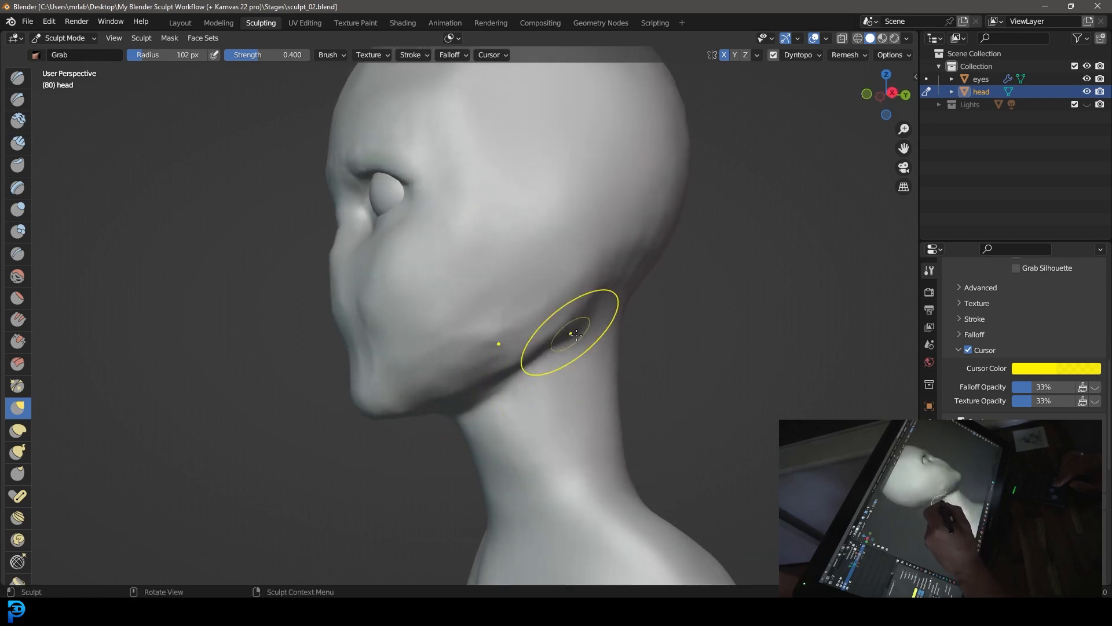
mouse_move(588, 360)
middle_down()
mouse_move(585, 394)
mouse_move(518, 407)
mouse_move(537, 417)
mouse_move(496, 437)
mouse_move(578, 368)
middle_up()
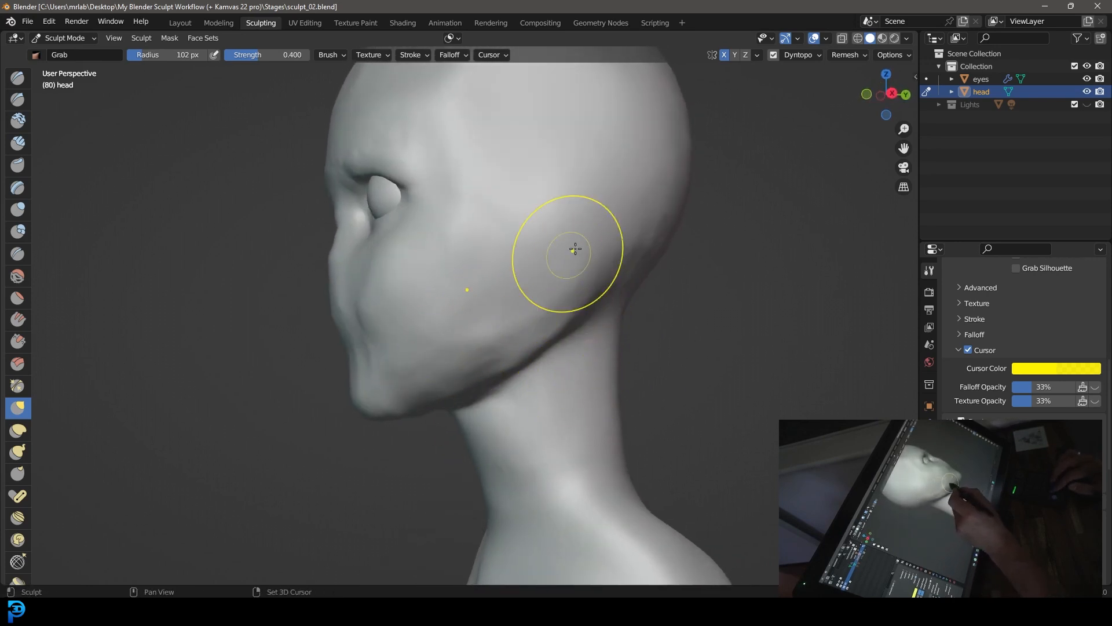
Working from below, shape the underside of the chin and the transition from jaw to neck with the Grab brush
middle_drag(535, 379, 492, 326)
mouse_move(525, 392)
middle_down()
mouse_move(507, 372)
mouse_move(503, 323)
middle_up()
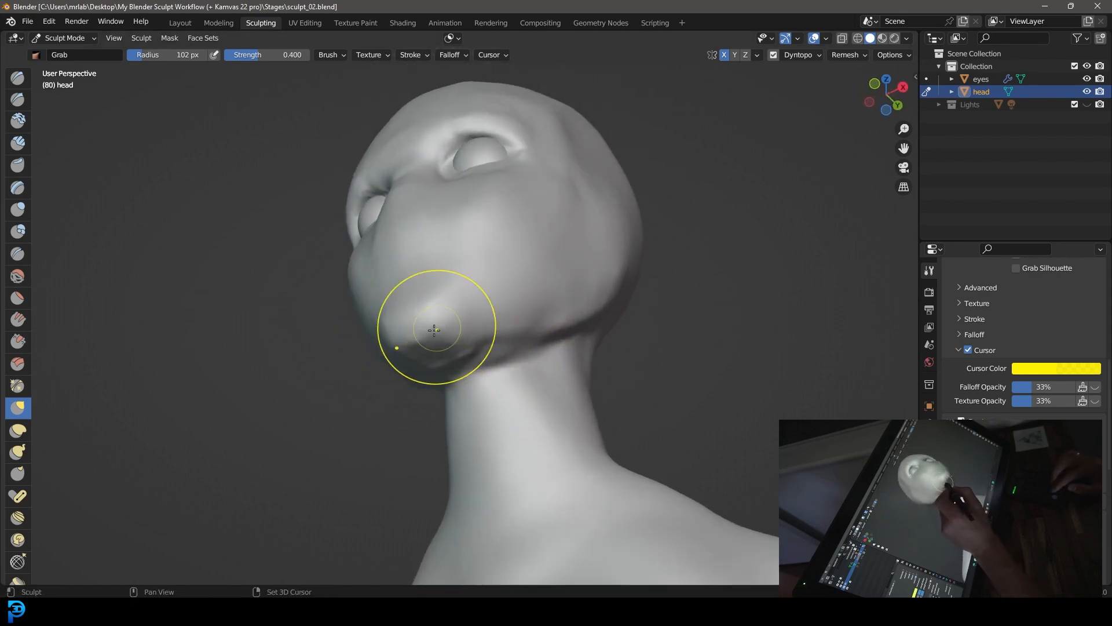
middle_drag(522, 380, 473, 332)
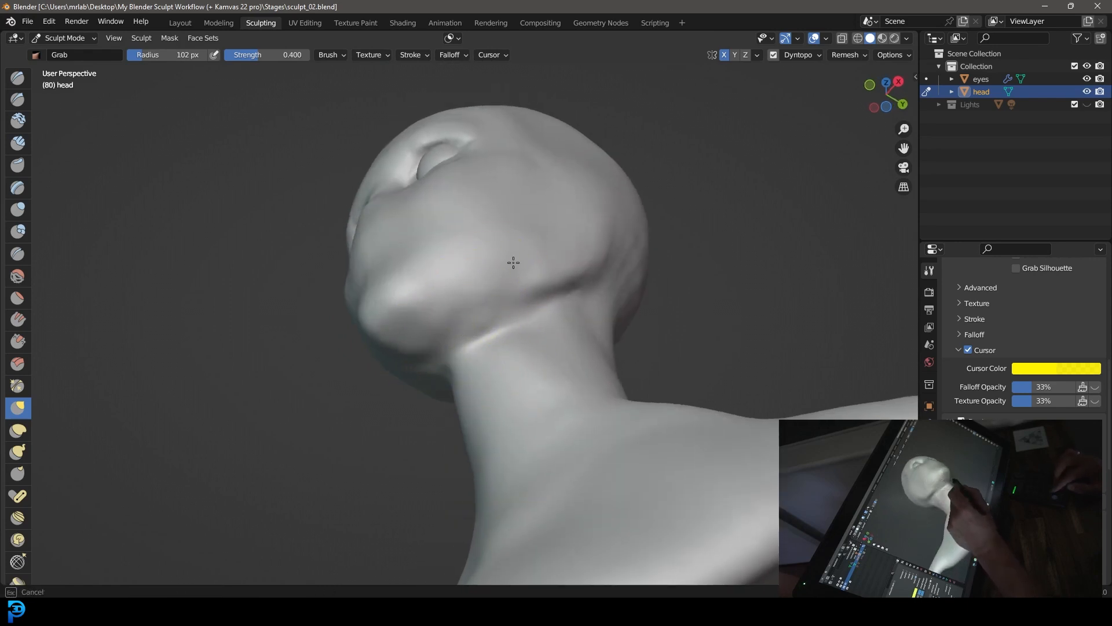
middle_drag(608, 273, 610, 379)
alt+shift+drag(609, 380, 611, 456)
mouse_move(610, 455)
middle_down()
mouse_move(546, 435)
mouse_move(638, 363)
mouse_move(628, 393)
mouse_move(561, 281)
middle_up()
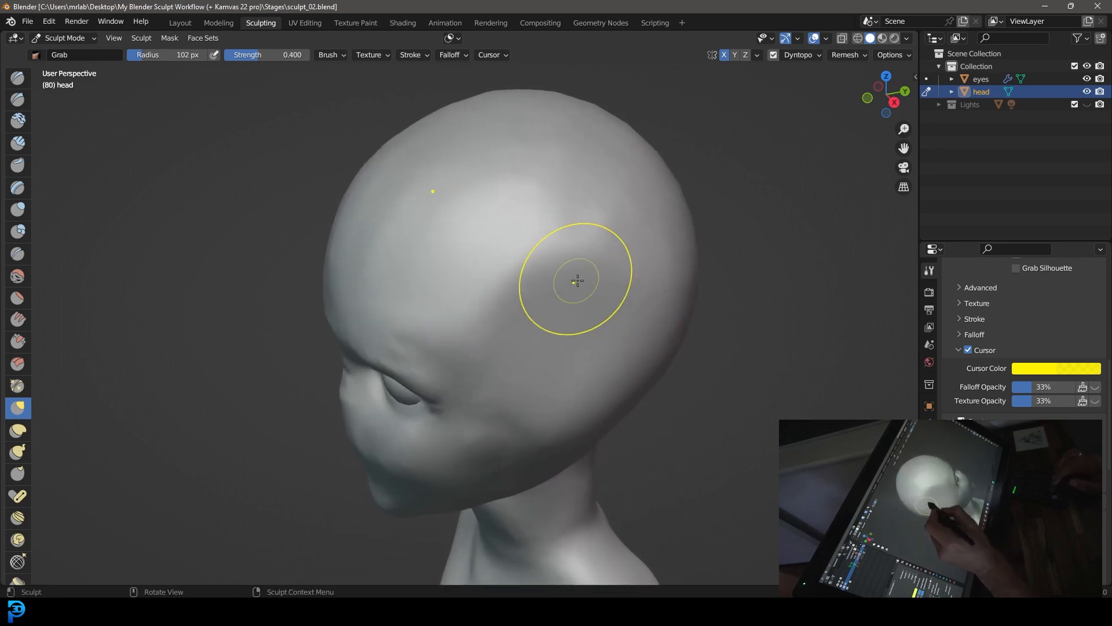
Grab the side and upper surface of the cranium to round out the skull
mouse_move(527, 260)
mouse_down()
mouse_move(550, 230)
mouse_move(576, 258)
mouse_up()
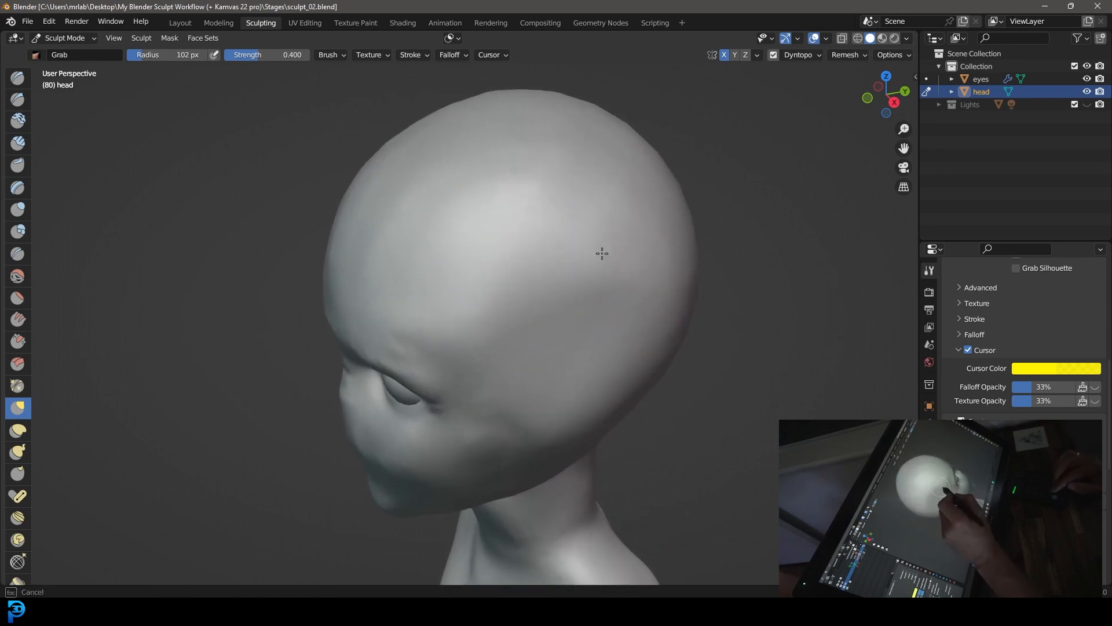
drag(475, 258, 482, 253)
mouse_move(658, 325)
middle_down()
mouse_move(653, 340)
mouse_move(601, 313)
middle_up()
drag(445, 210, 437, 203)
drag(528, 202, 530, 204)
mouse_move(619, 301)
middle_down()
mouse_move(565, 342)
mouse_move(536, 385)
middle_up()
In top view, use the Grab brush at a 173 px radius to narrow the temples and front sides of the head
middle_drag(434, 236, 576, 251)
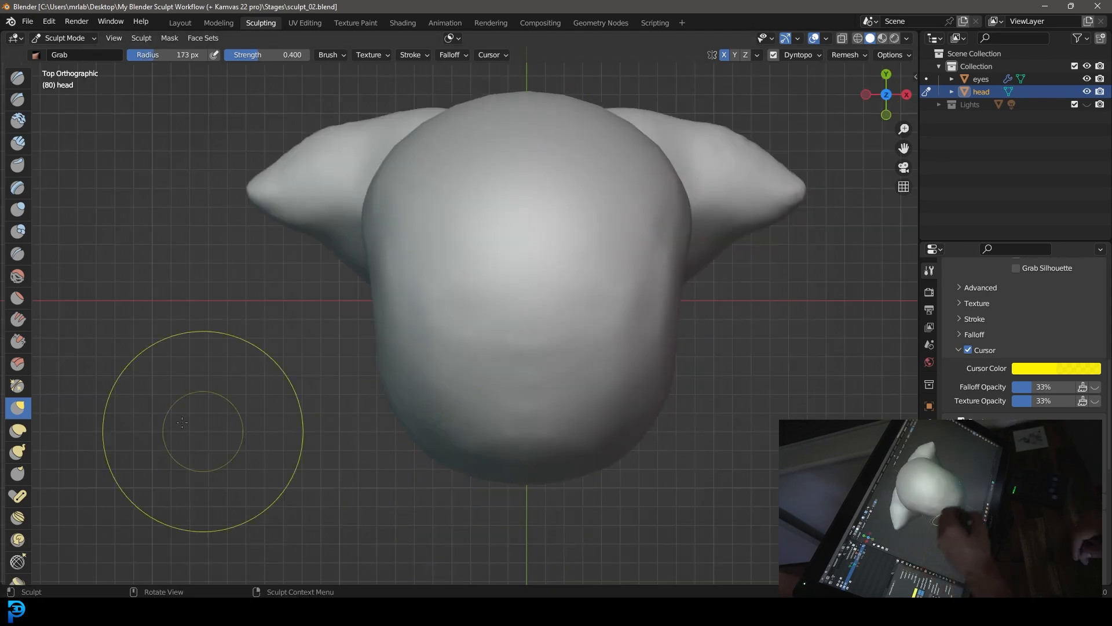
mouse_move(655, 392)
mouse_down()
mouse_move(667, 408)
mouse_move(659, 388)
mouse_up()
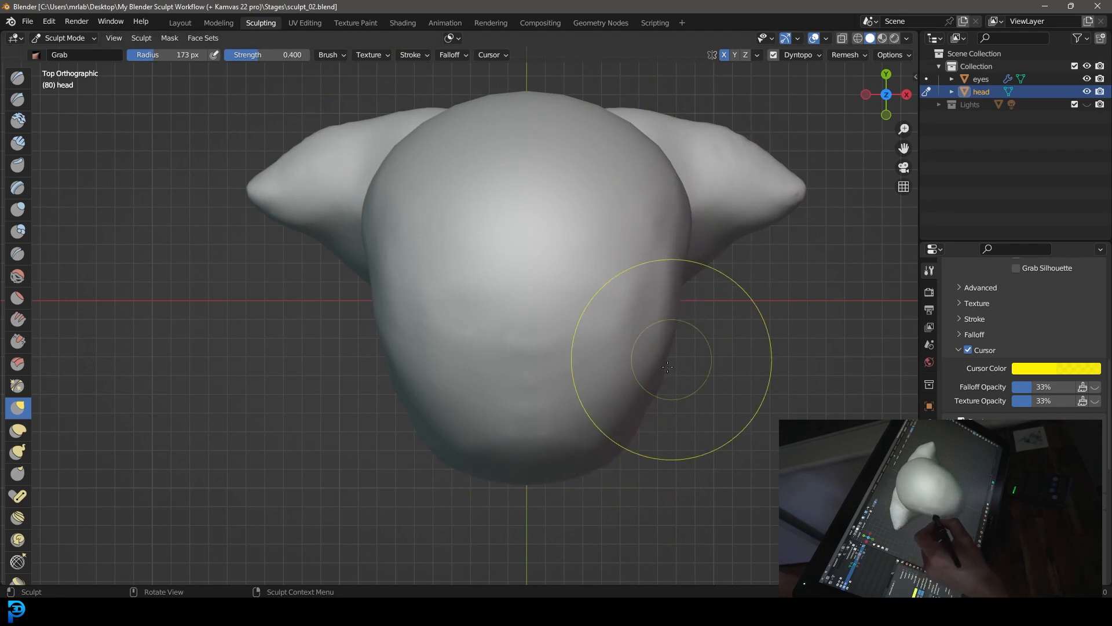
mouse_move(671, 377)
mouse_down()
mouse_move(666, 367)
mouse_move(659, 380)
mouse_move(647, 373)
mouse_up()
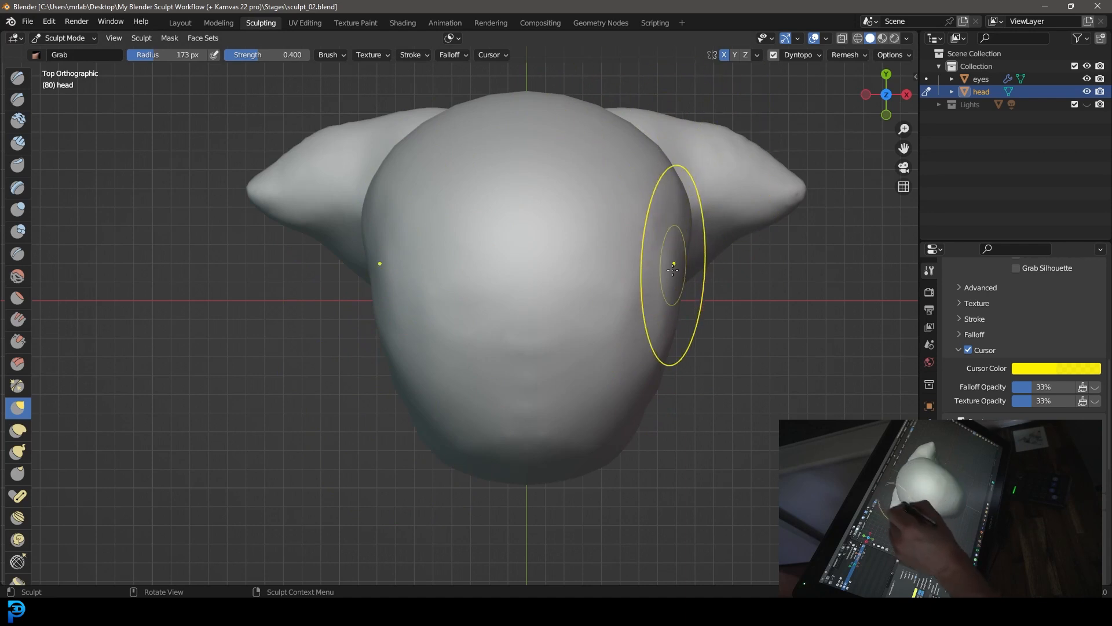
drag(656, 405, 657, 384)
drag(637, 450, 626, 450)
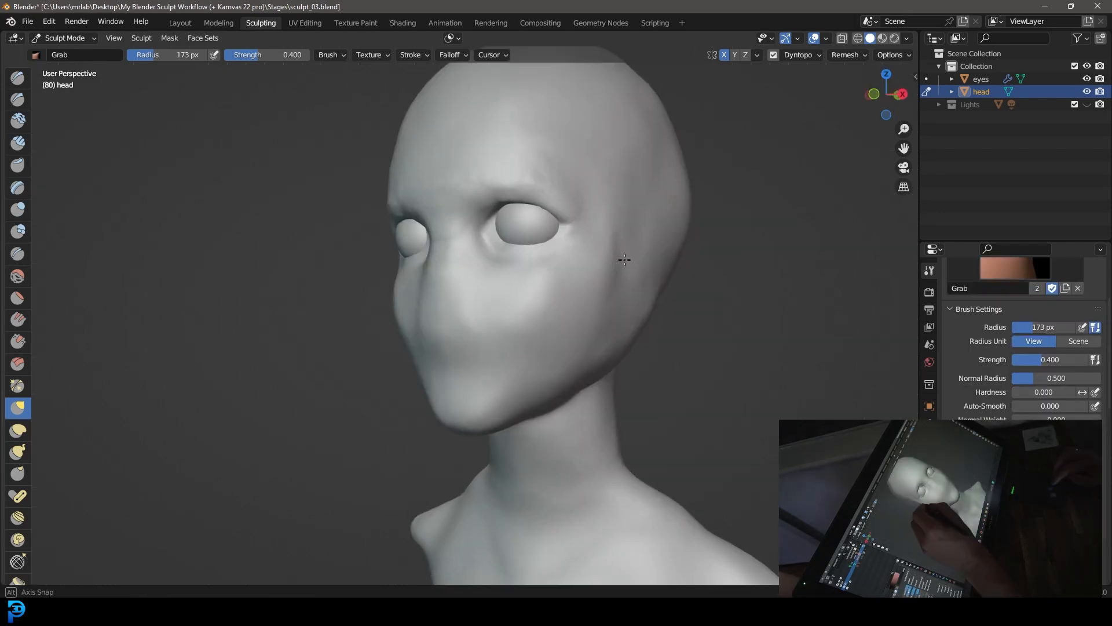
Build up the inner eye corner and upper eyelid rim with Clay Strips at a 42 px radius and 0.713 strength
middle_drag(520, 214, 608, 278)
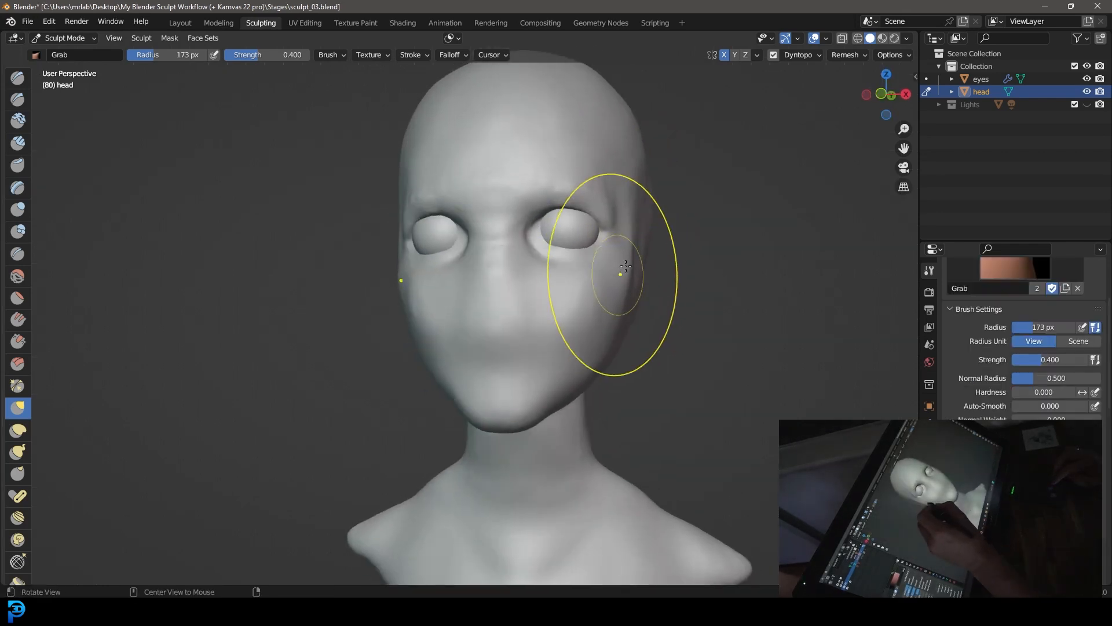
scroll(689, 216, up, 4)
drag(689, 221, 687, 222)
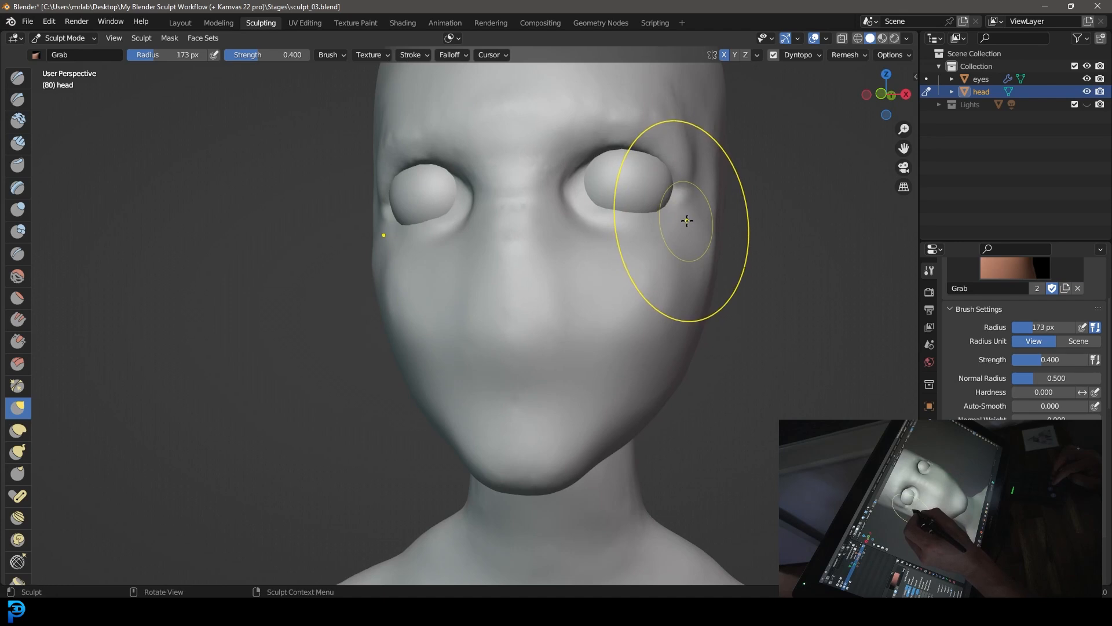
scroll(694, 222, up, 4)
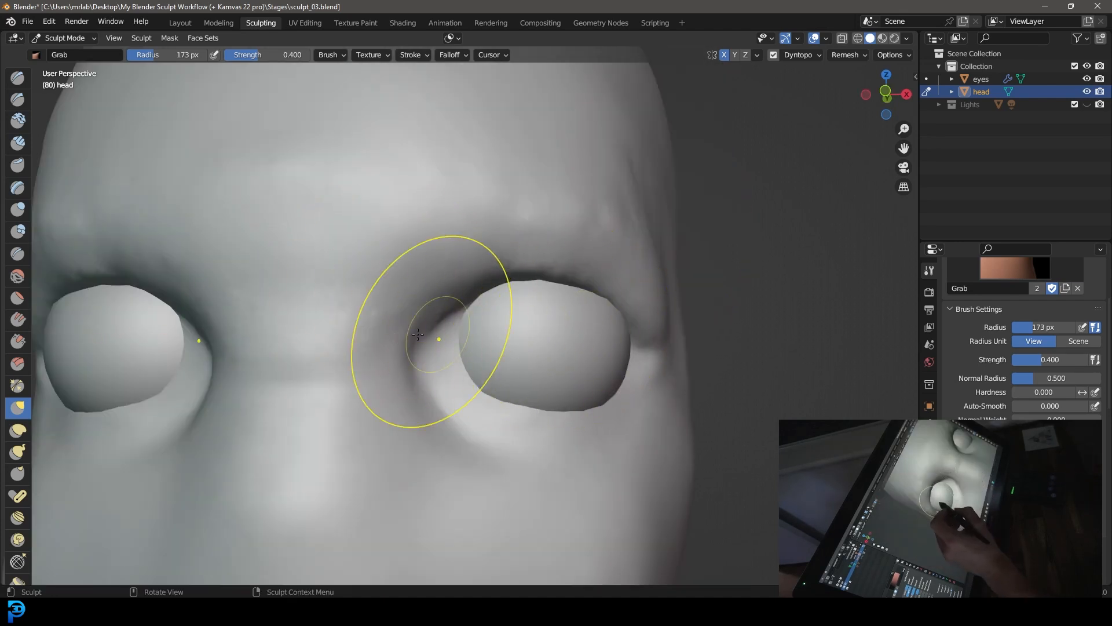
click(18, 142)
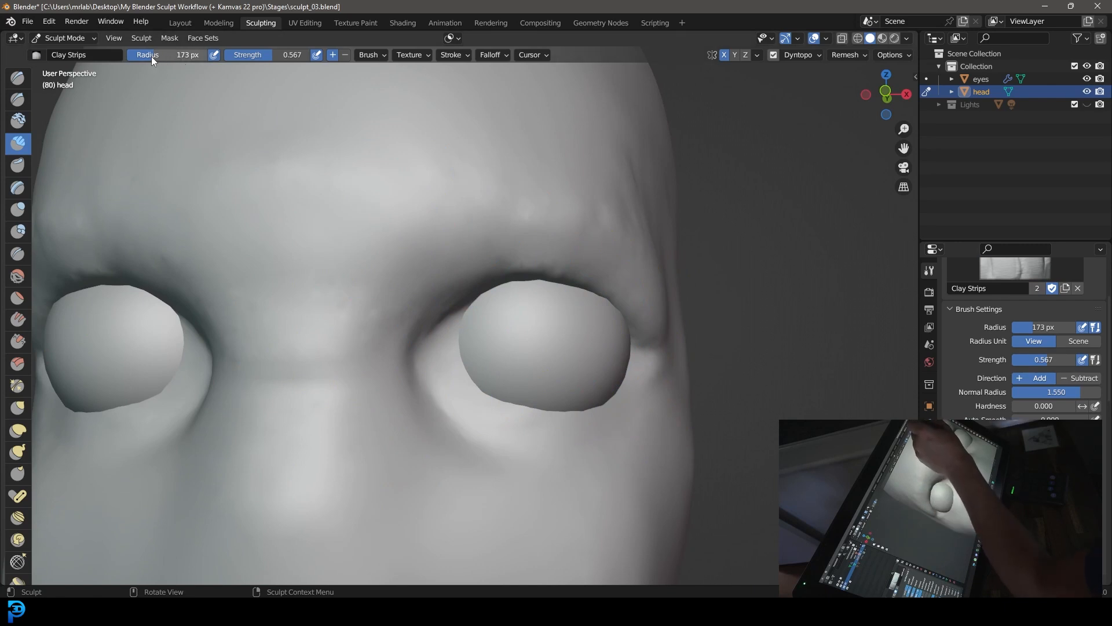
drag(162, 56, 146, 58)
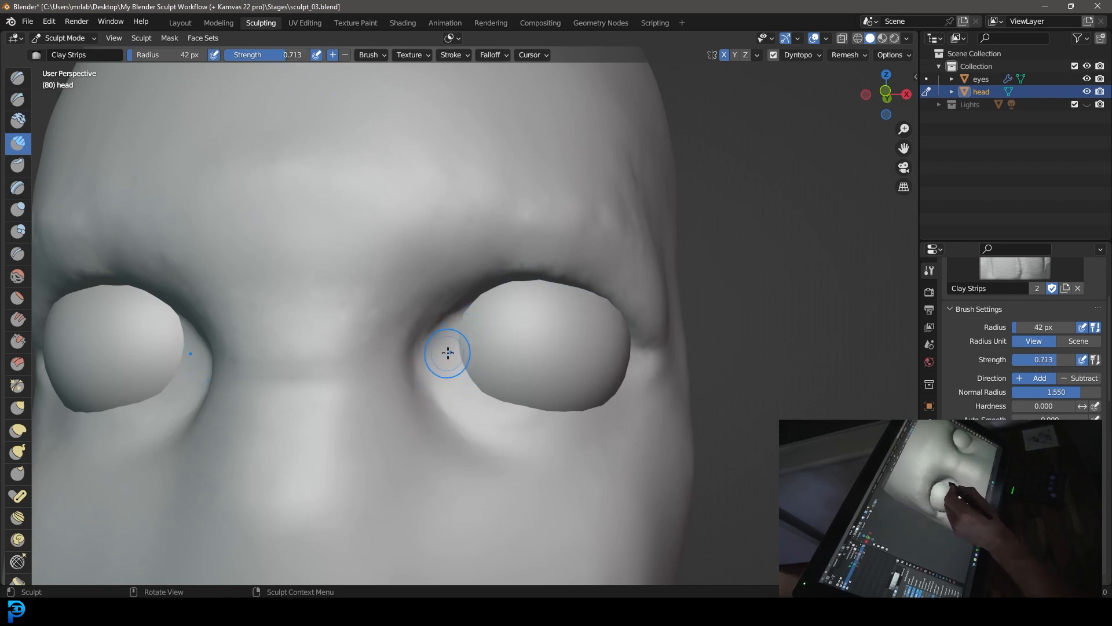
drag(437, 365, 450, 342)
mouse_move(480, 307)
mouse_down()
mouse_move(436, 360)
mouse_move(489, 302)
mouse_up()
mouse_move(447, 349)
mouse_down()
mouse_move(463, 322)
mouse_move(508, 299)
mouse_up()
mouse_move(594, 306)
mouse_down()
mouse_move(603, 311)
mouse_move(516, 294)
mouse_move(450, 360)
mouse_up()
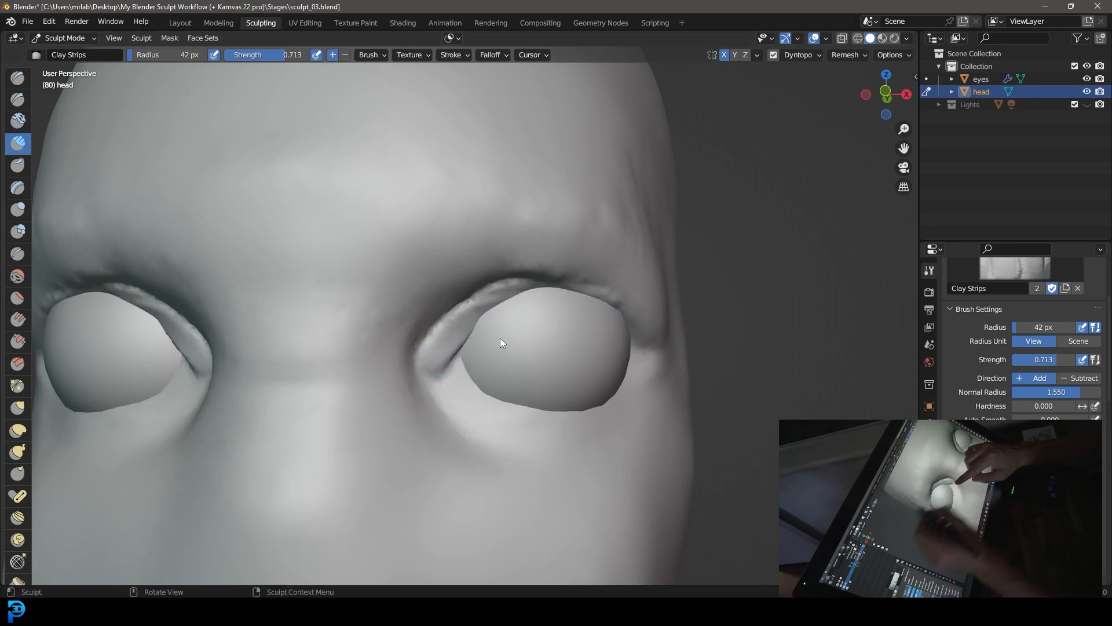
Hide the eyes object and build thick upper and lower eyelids around the empty socket with Clay Strips
click(1087, 79)
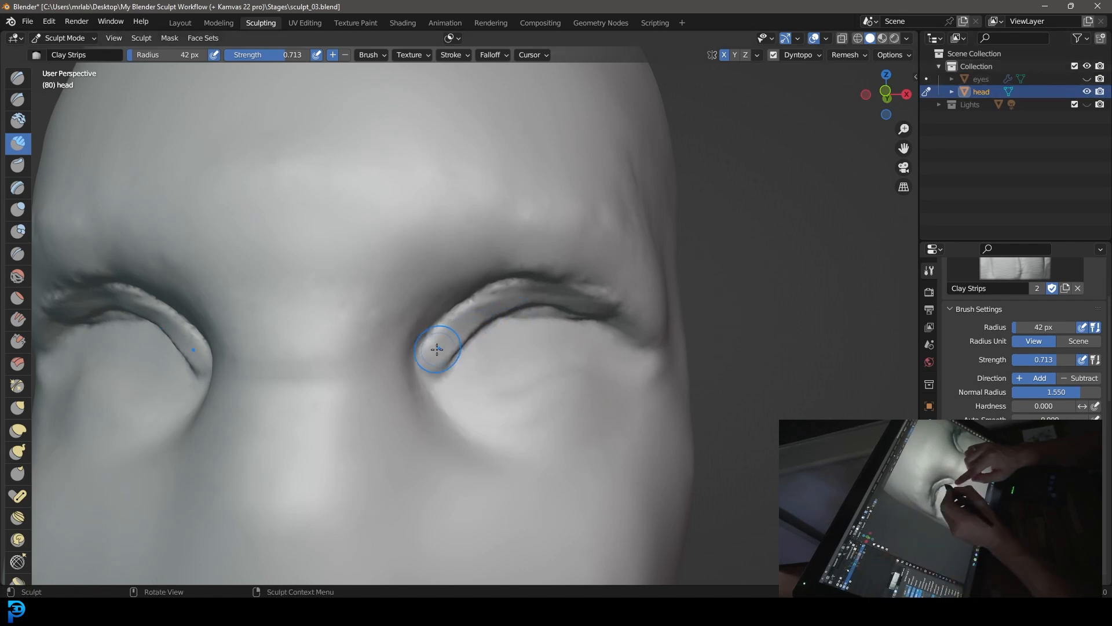
mouse_move(475, 314)
mouse_down()
mouse_move(547, 293)
mouse_move(596, 313)
mouse_move(510, 293)
mouse_move(550, 287)
mouse_move(620, 326)
mouse_move(622, 316)
mouse_move(584, 301)
mouse_up()
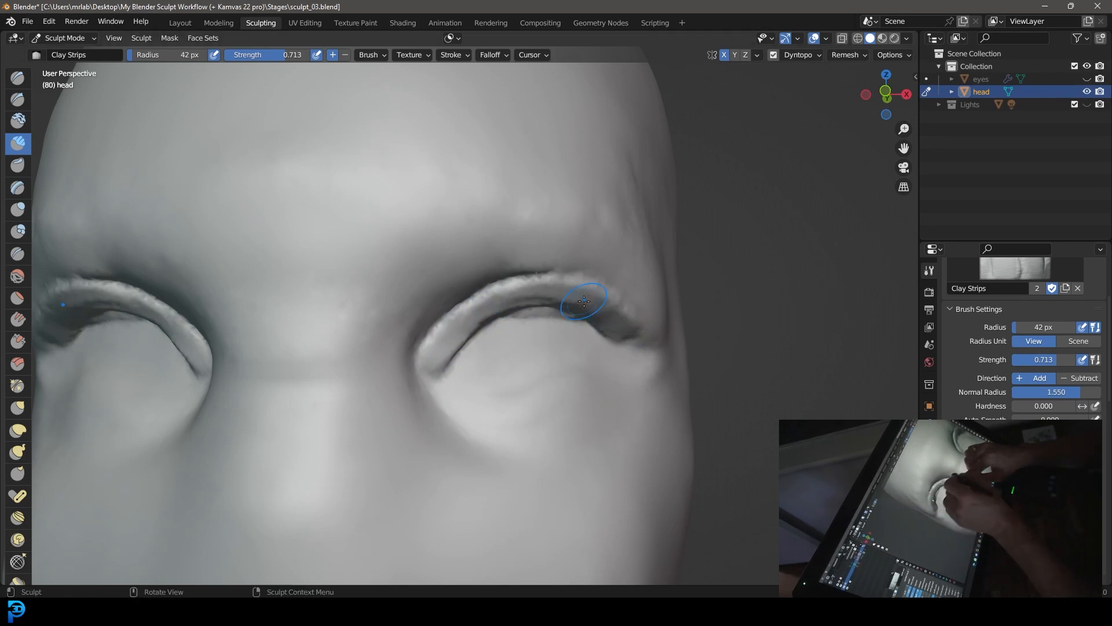
mouse_move(461, 402)
mouse_down()
mouse_move(479, 416)
mouse_move(560, 416)
mouse_move(509, 419)
mouse_move(461, 405)
mouse_move(516, 417)
mouse_move(605, 390)
mouse_move(437, 347)
mouse_move(443, 327)
mouse_move(515, 290)
mouse_move(611, 292)
mouse_move(632, 348)
mouse_move(585, 290)
mouse_up()
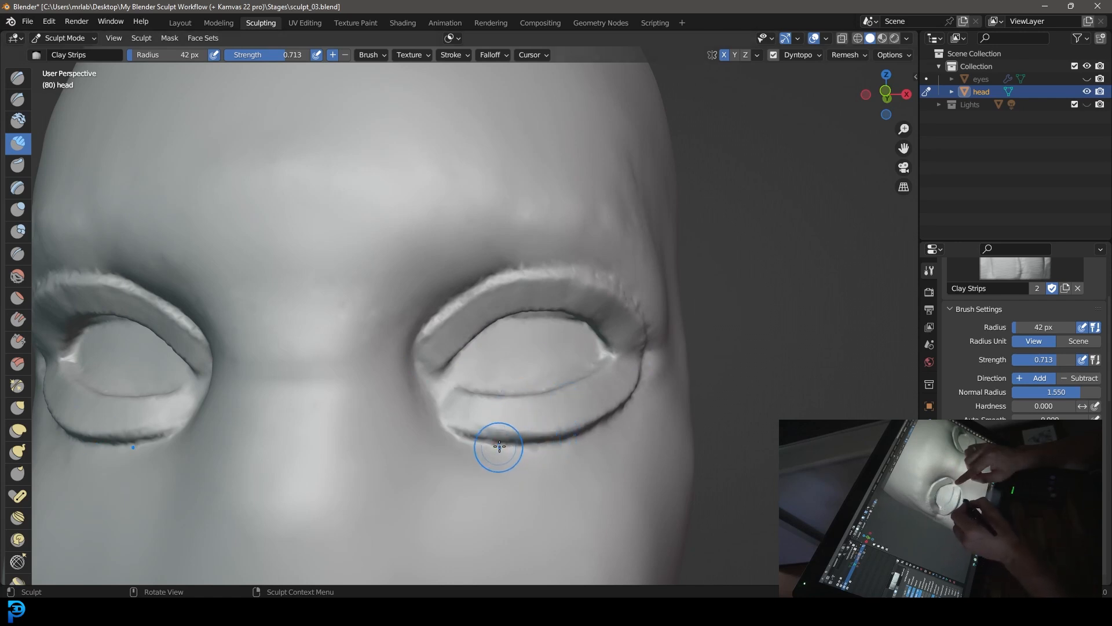
Blend the outer edges of the lower and upper eyelids into the face and show the eyes object again
mouse_move(464, 433)
mouse_down()
mouse_move(528, 444)
mouse_move(614, 409)
mouse_move(647, 363)
mouse_up()
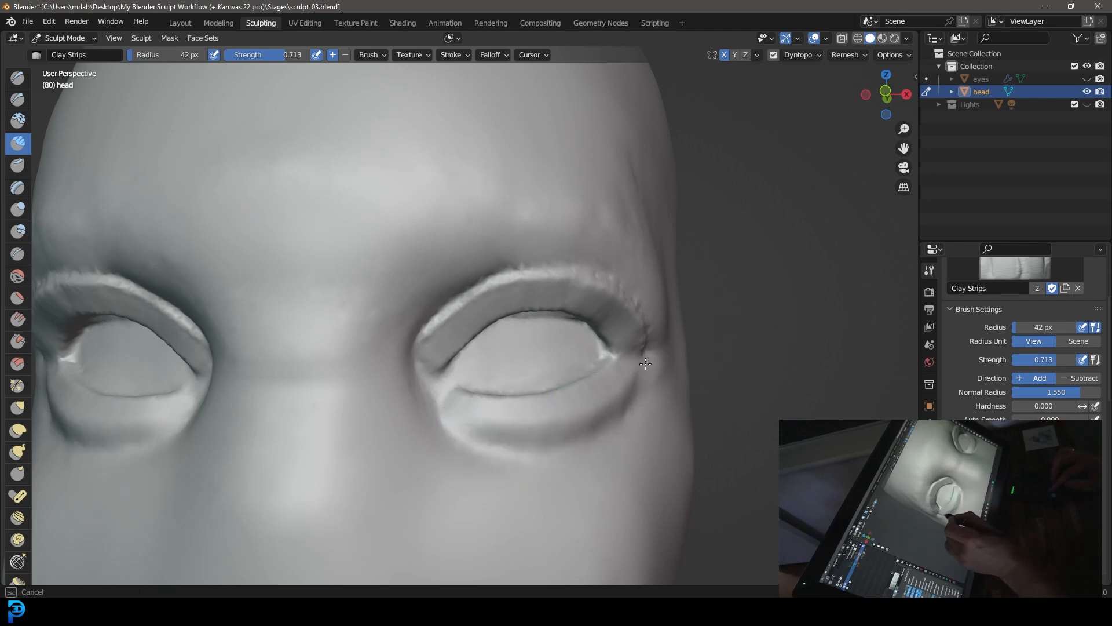
drag(569, 428, 472, 438)
mouse_move(417, 342)
mouse_down()
mouse_move(480, 277)
mouse_move(565, 280)
mouse_move(627, 299)
mouse_up()
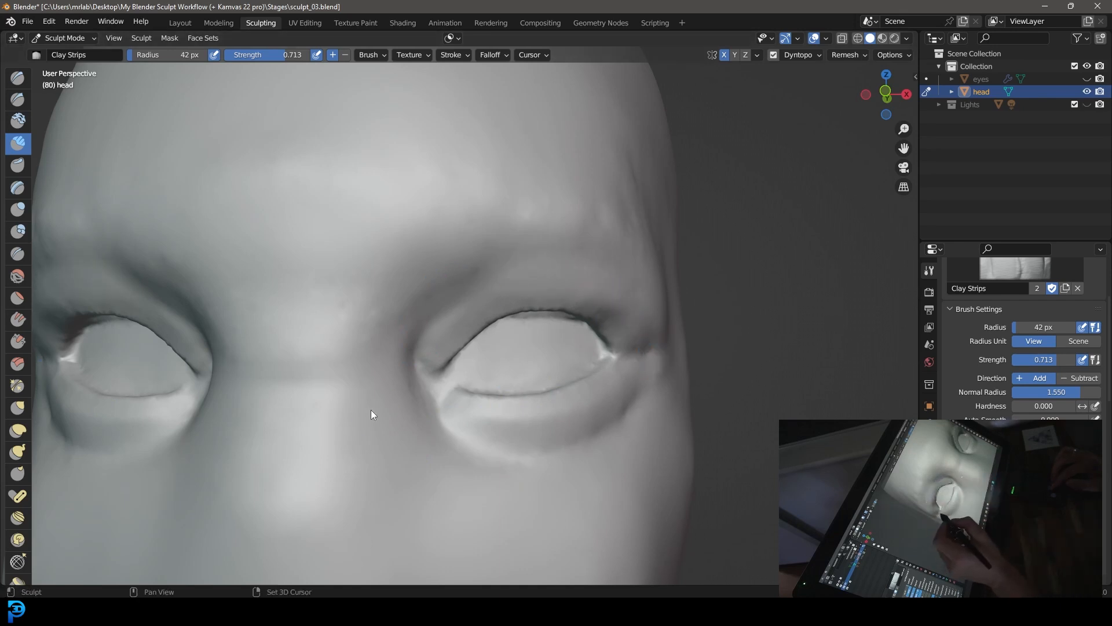
click(1087, 80)
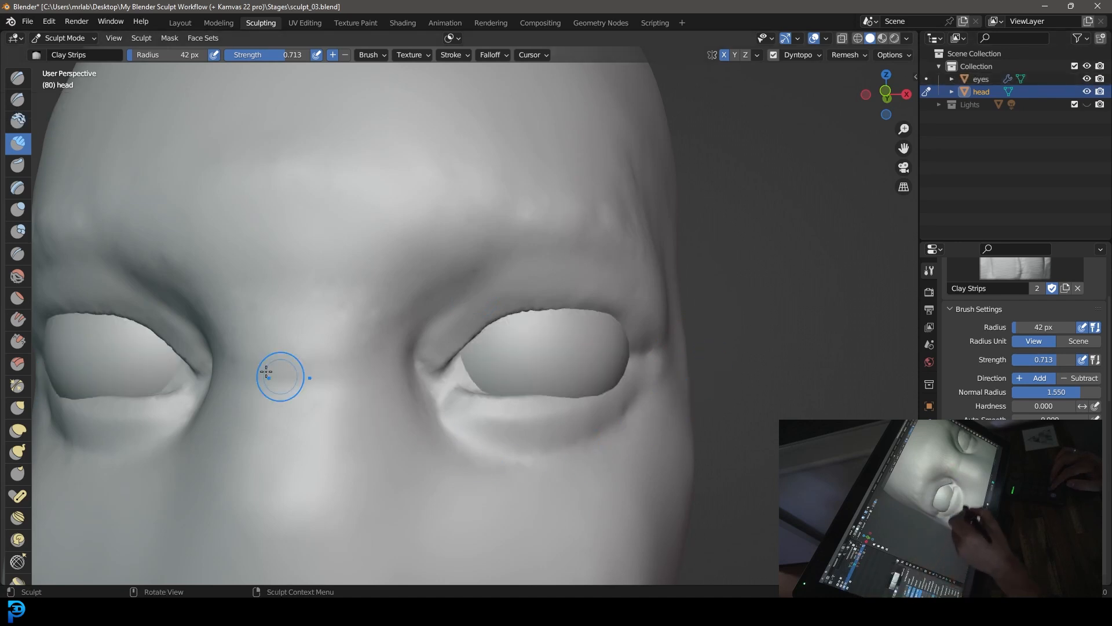
Fit the eyelids around the eyeballs from several angles with the Grab brush at a 70 px radius
click(18, 406)
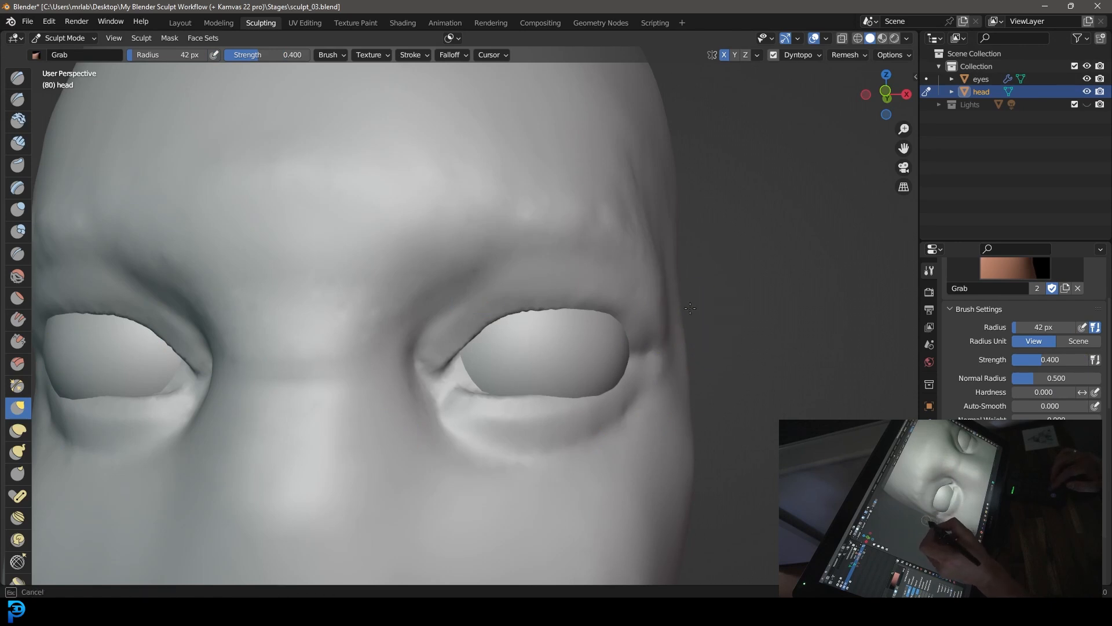
middle_drag(702, 306, 489, 258)
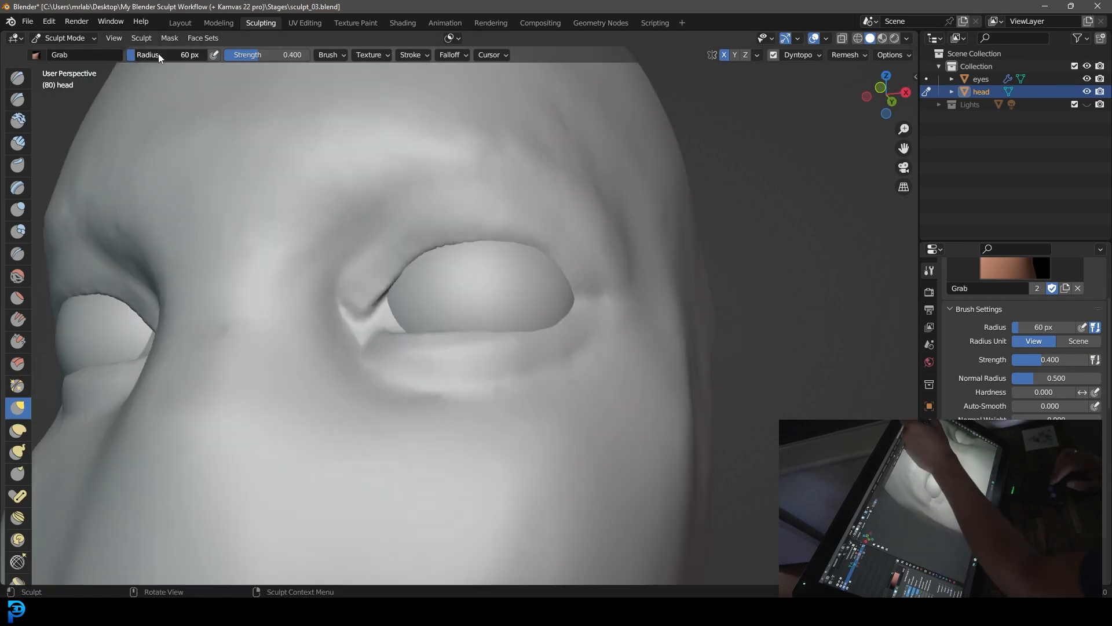
drag(159, 55, 161, 55)
middle_drag(516, 298, 462, 273)
drag(280, 366, 297, 360)
middle_drag(314, 364, 321, 296)
mouse_move(295, 183)
mouse_down()
mouse_move(287, 167)
mouse_move(319, 150)
mouse_move(347, 154)
mouse_up()
mouse_move(371, 157)
middle_down()
mouse_move(392, 179)
mouse_move(248, 241)
mouse_move(273, 253)
mouse_move(422, 250)
mouse_move(585, 152)
mouse_move(579, 197)
mouse_move(531, 300)
mouse_move(537, 288)
middle_up()
mouse_move(414, 454)
middle_down()
mouse_move(406, 504)
mouse_move(359, 478)
middle_up()
drag(455, 360, 436, 353)
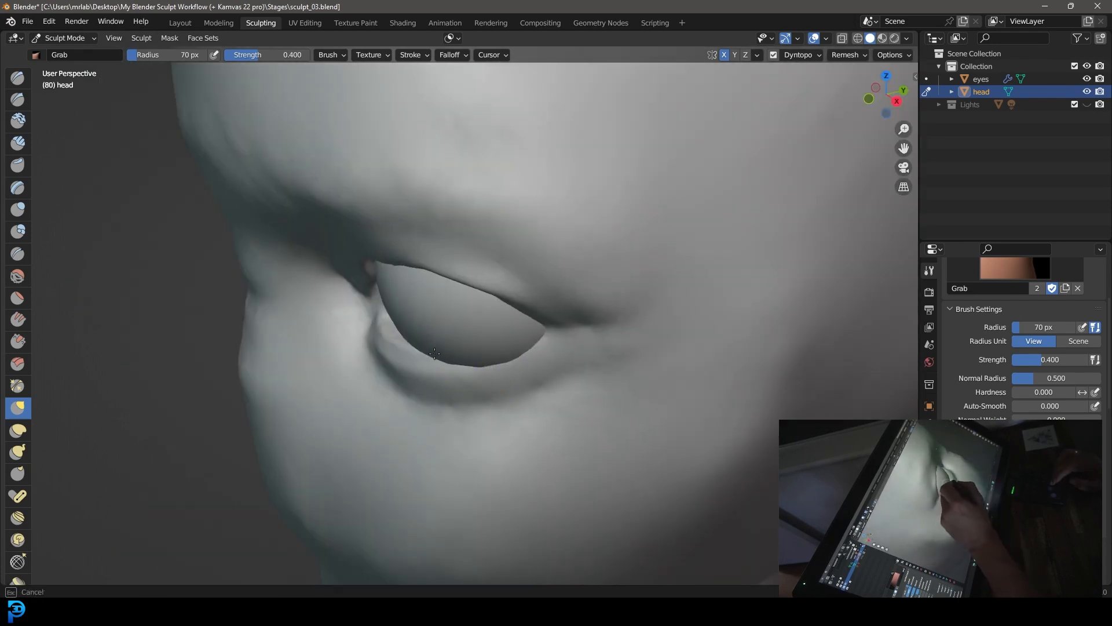
middle_drag(479, 353, 404, 399)
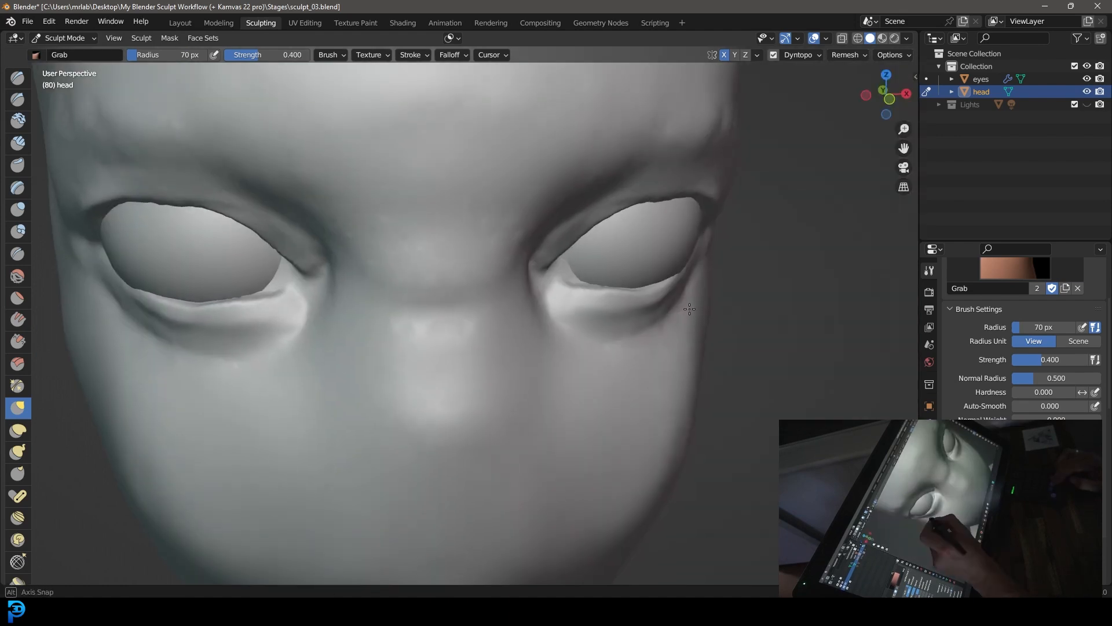
Adjust the outer eye corner and the outer ends of the eyelids with the Grab brush
middle_drag(690, 248, 715, 237)
mouse_move(715, 237)
mouse_down()
mouse_move(692, 257)
mouse_move(726, 236)
mouse_up()
middle_drag(728, 236, 730, 232)
drag(704, 201, 696, 203)
middle_drag(672, 212, 643, 152)
middle_drag(686, 284, 661, 311)
scroll(661, 311, down, 5)
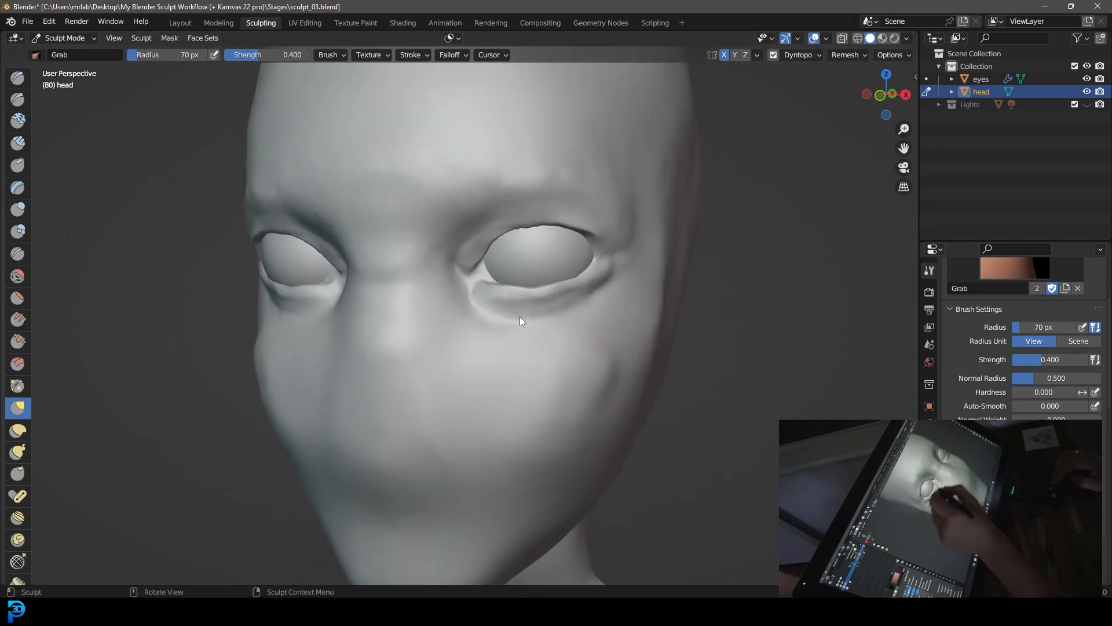
Shape the inner eye corner into a tear duct by grabbing the inner ends of the upper and lower lids
middle_drag(589, 311, 591, 310)
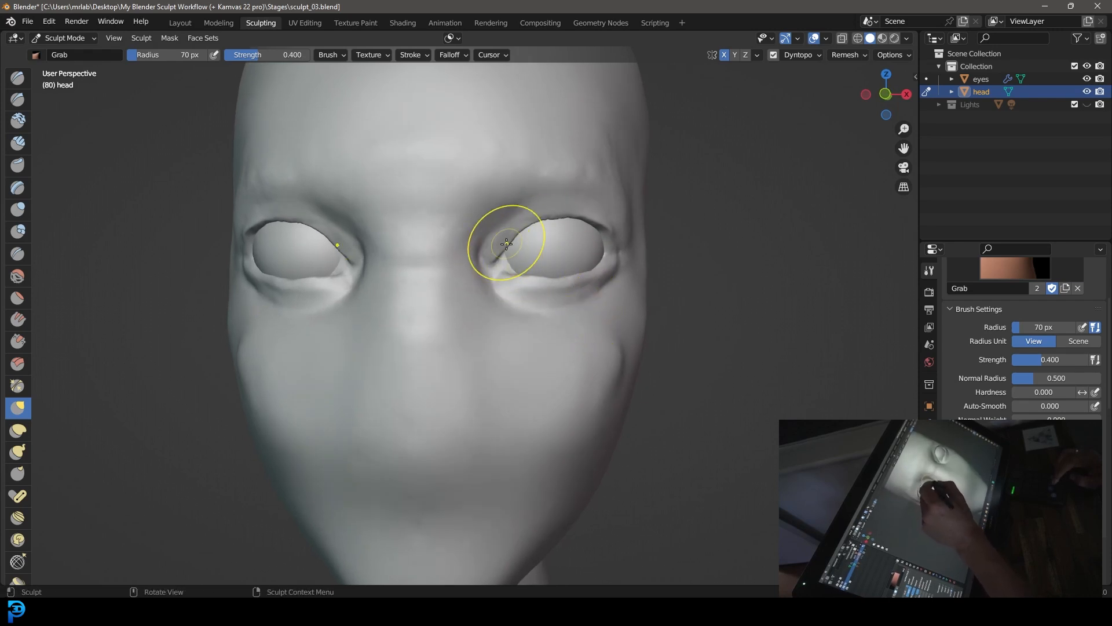
middle_drag(569, 343, 597, 327)
mouse_move(596, 328)
ctrl+middle_down()
mouse_move(622, 296)
mouse_move(646, 221)
mouse_move(620, 210)
ctrl+middle_up()
drag(461, 222, 453, 263)
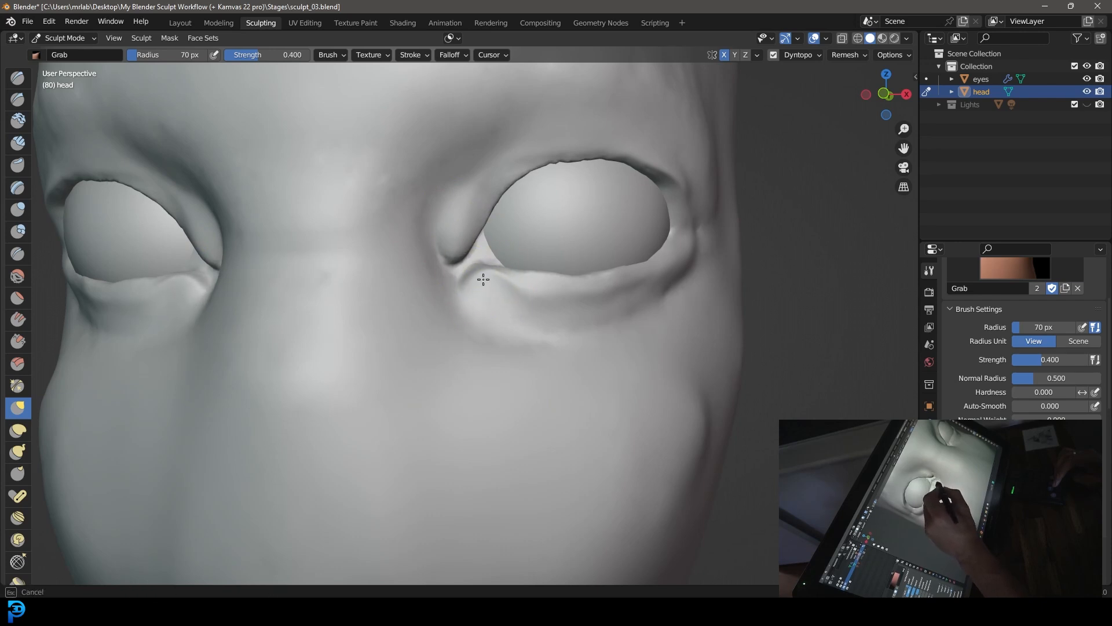
drag(493, 282, 467, 268)
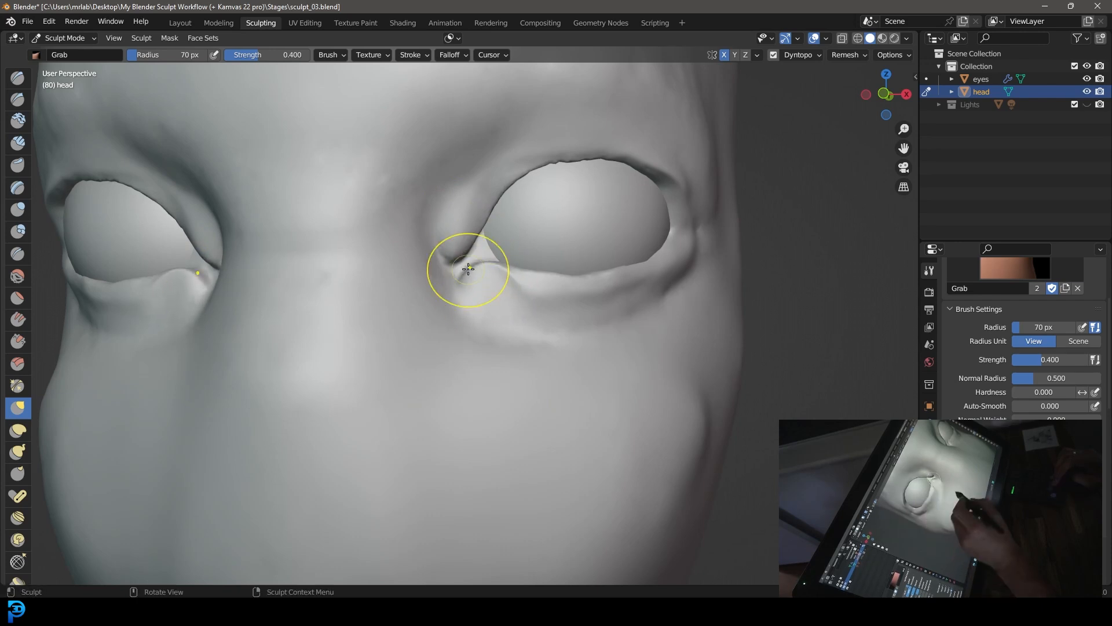
mouse_move(467, 230)
mouse_down()
mouse_move(468, 240)
mouse_move(482, 228)
mouse_up()
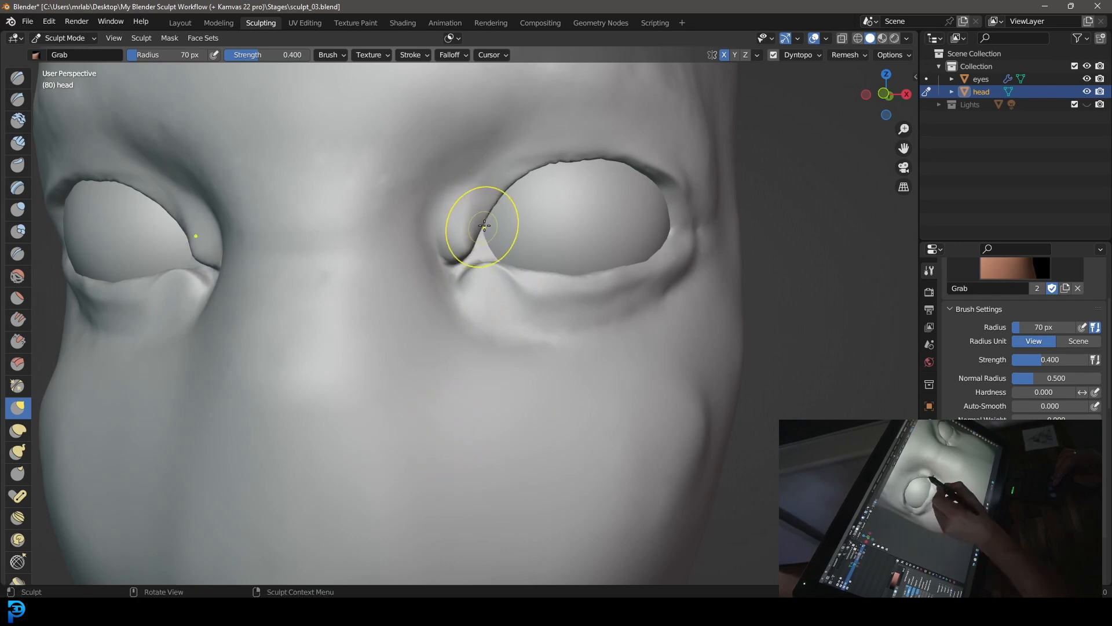
drag(448, 270, 465, 270)
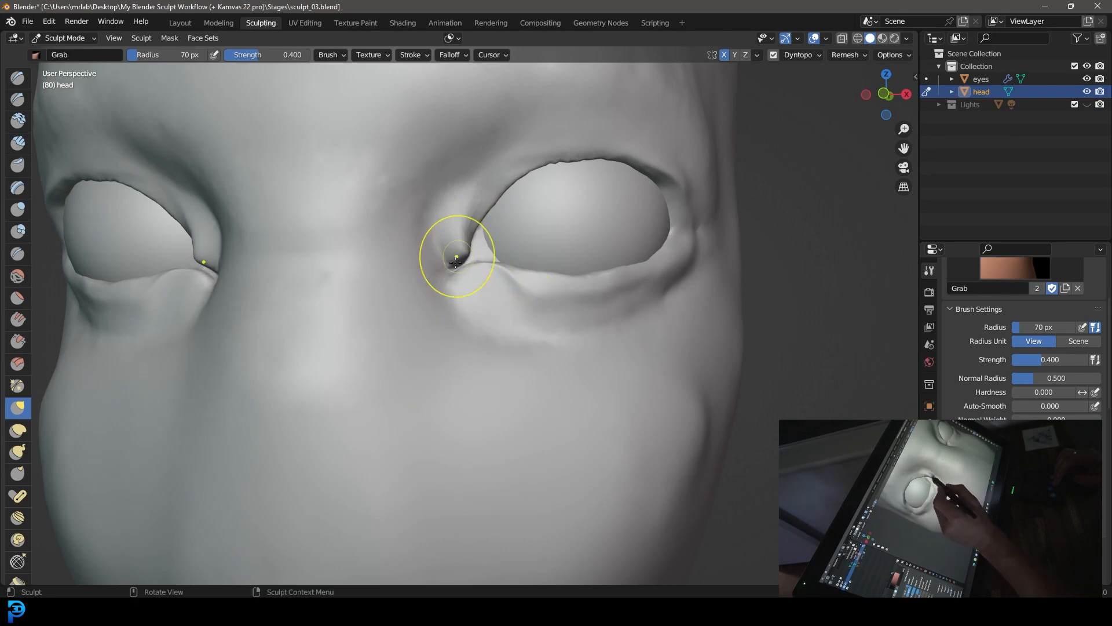
mouse_move(467, 224)
mouse_down()
mouse_move(492, 263)
mouse_move(530, 285)
mouse_up()
Add a raised rim along the lower eyelid with Clay Strips at a 24 px radius
middle_drag(641, 309, 589, 311)
key(c)
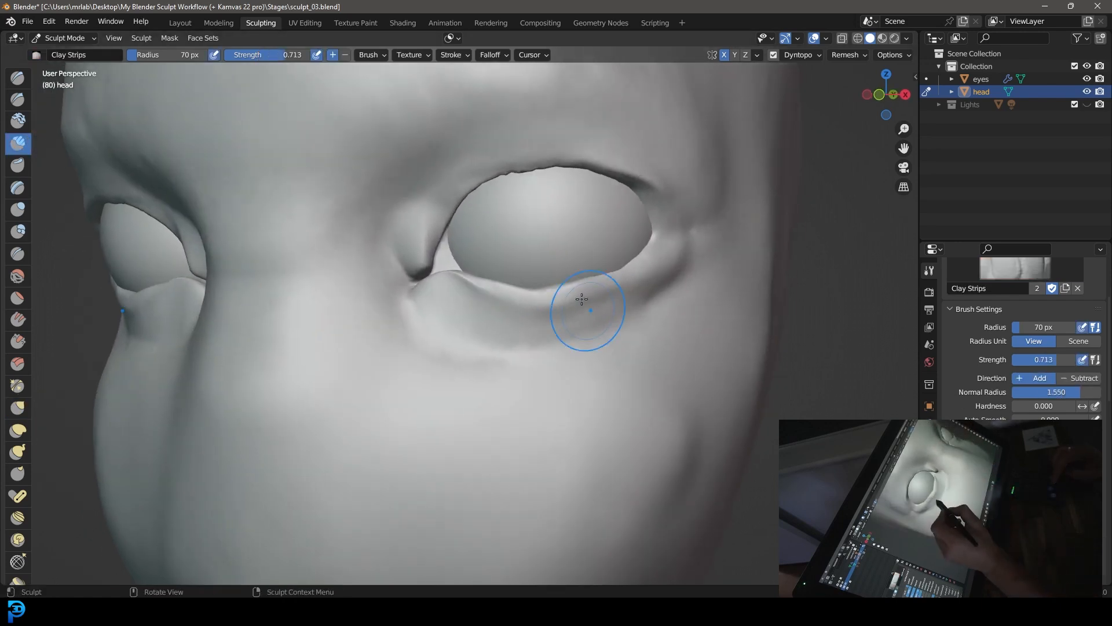
drag(149, 54, 161, 54)
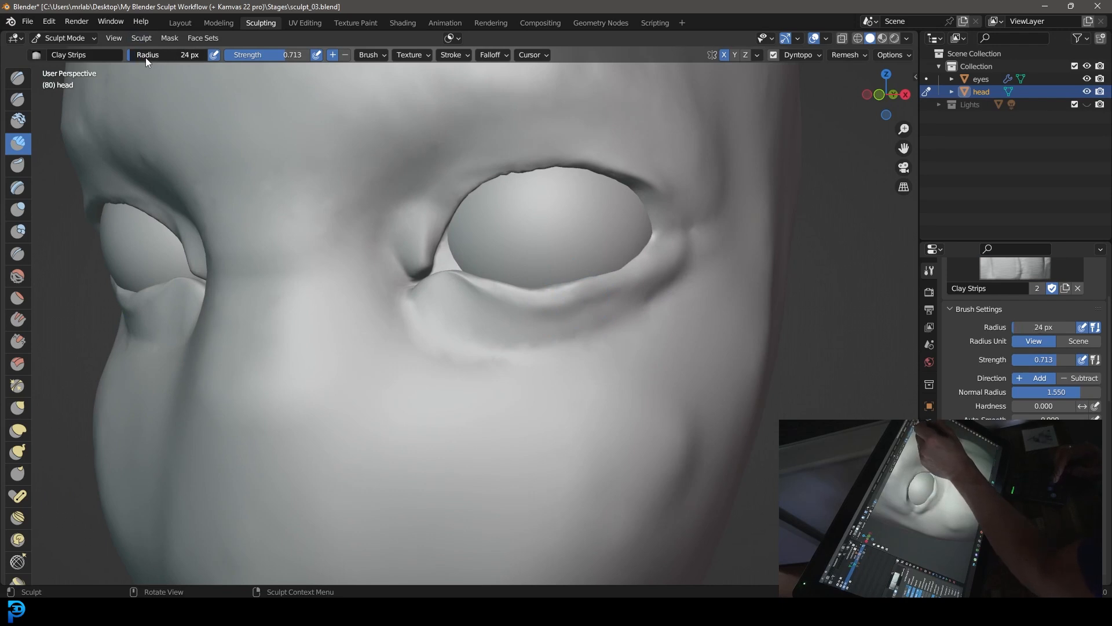
middle_drag(578, 310, 590, 308)
mouse_move(498, 293)
mouse_down()
mouse_move(597, 292)
mouse_move(647, 260)
mouse_up()
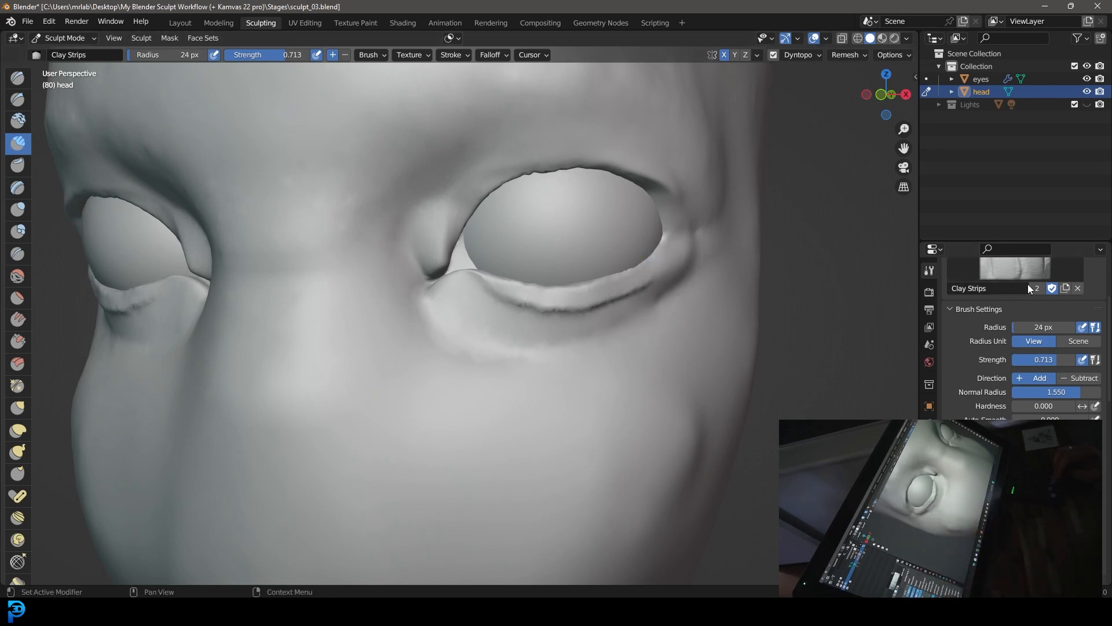
scroll(1027, 336, up, 1)
scroll(1107, 340, down, 10)
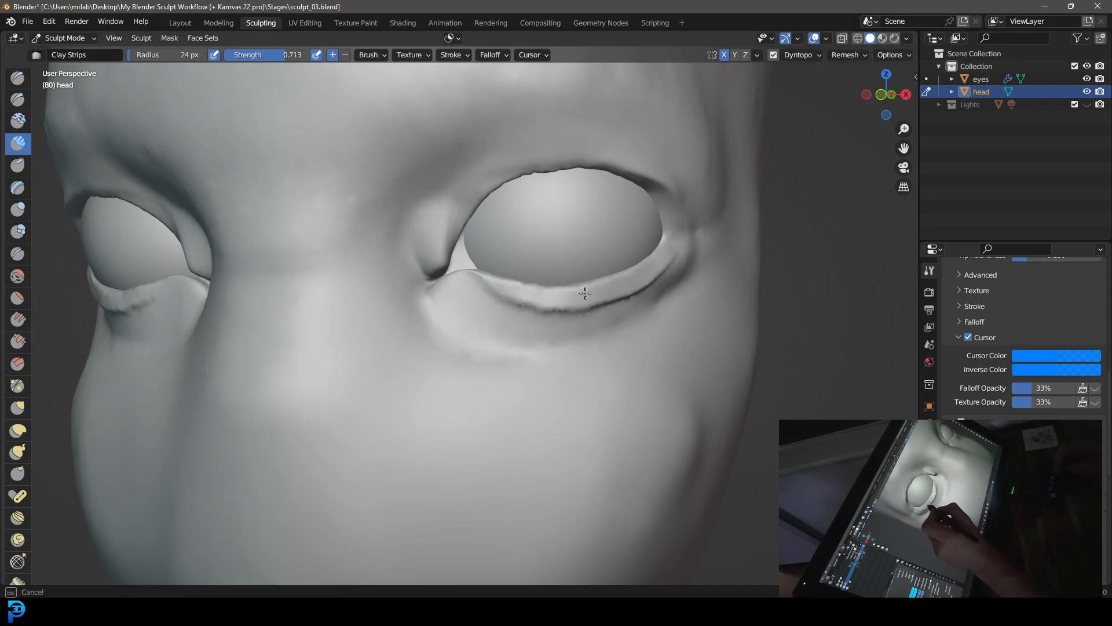
mouse_move(509, 280)
mouse_down()
mouse_move(514, 293)
mouse_move(566, 303)
mouse_move(620, 293)
mouse_move(665, 248)
mouse_move(646, 278)
mouse_move(529, 308)
mouse_up()
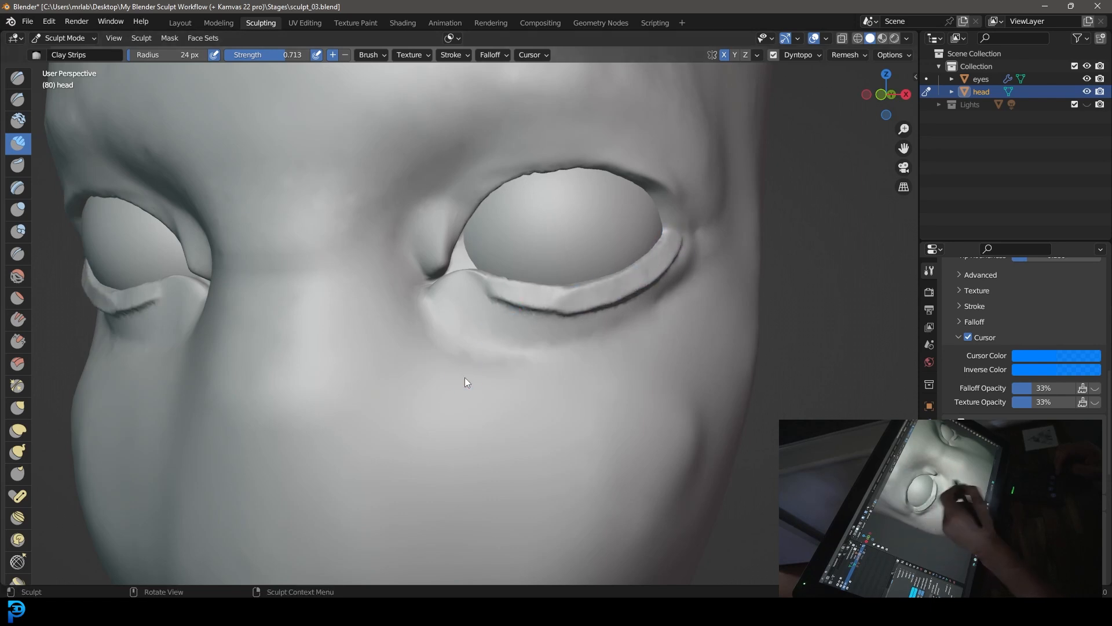
Add a matching raised rim along the upper eyelid with Clay Strips and smooth the lower lid's edge
alt+drag(591, 265, 569, 250)
mouse_move(425, 207)
mouse_down()
mouse_move(436, 164)
mouse_move(521, 116)
mouse_move(571, 119)
mouse_move(637, 163)
mouse_move(586, 129)
mouse_move(526, 116)
mouse_up()
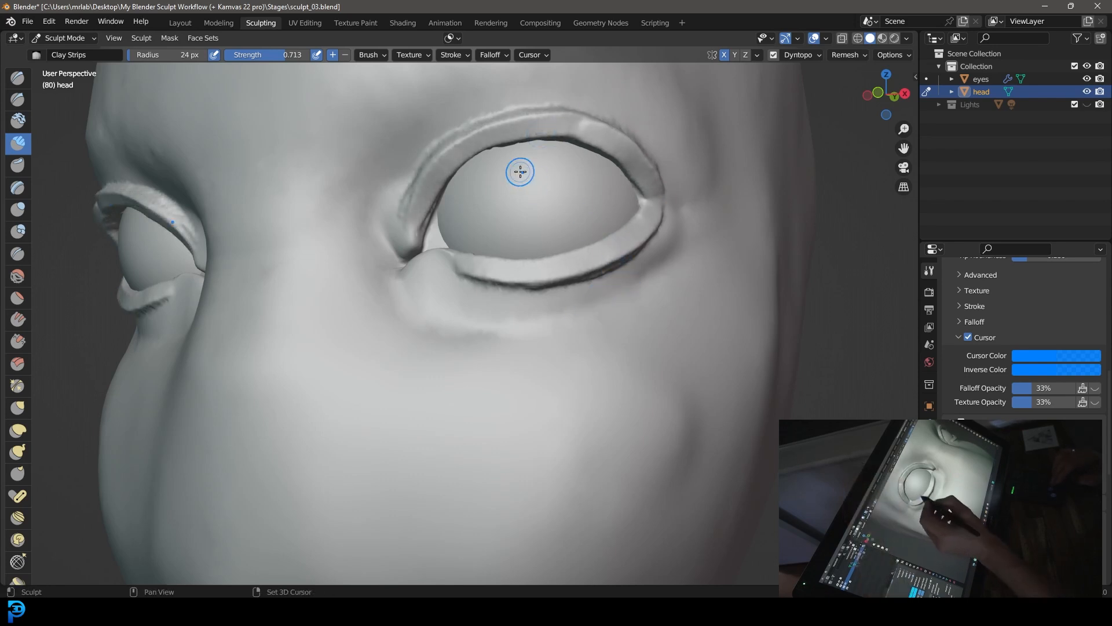
mouse_move(409, 185)
mouse_down()
mouse_move(497, 109)
mouse_move(529, 104)
mouse_move(472, 125)
mouse_move(591, 116)
mouse_up()
drag(609, 132, 590, 115)
mouse_move(473, 277)
shift+mouse_down()
mouse_move(516, 285)
mouse_move(642, 242)
mouse_move(591, 275)
shift+mouse_up()
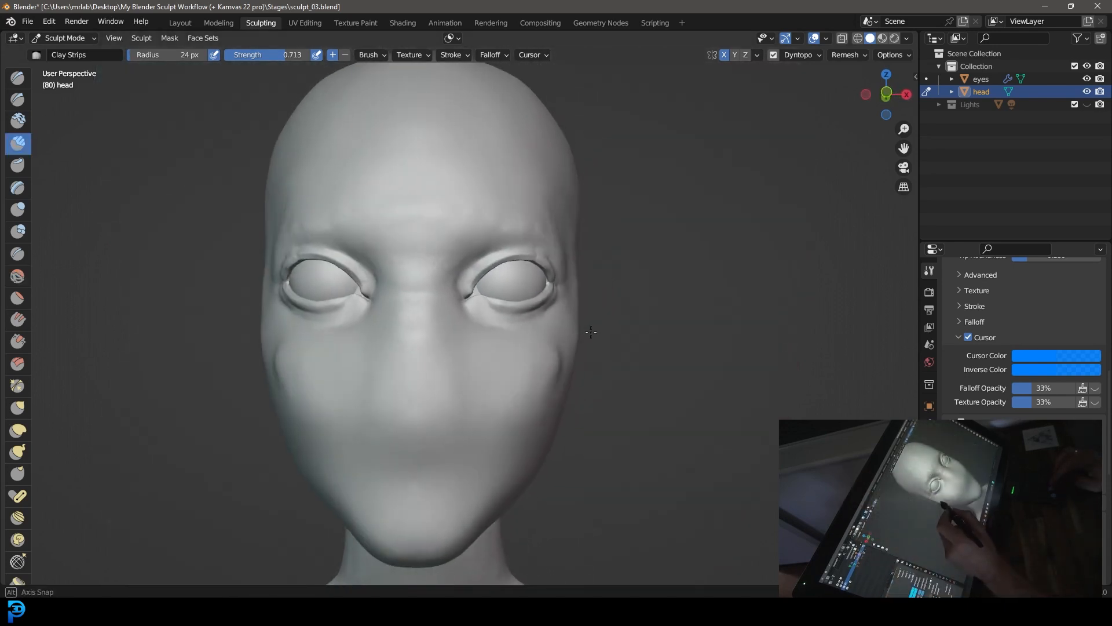
Define the upper eyelid fold with the Crease brush at a 49 px radius
mouse_move(591, 332)
middle_down()
mouse_move(571, 342)
mouse_move(573, 311)
mouse_move(548, 243)
mouse_move(526, 230)
mouse_move(516, 244)
mouse_move(565, 198)
mouse_move(526, 279)
mouse_move(377, 325)
middle_up()
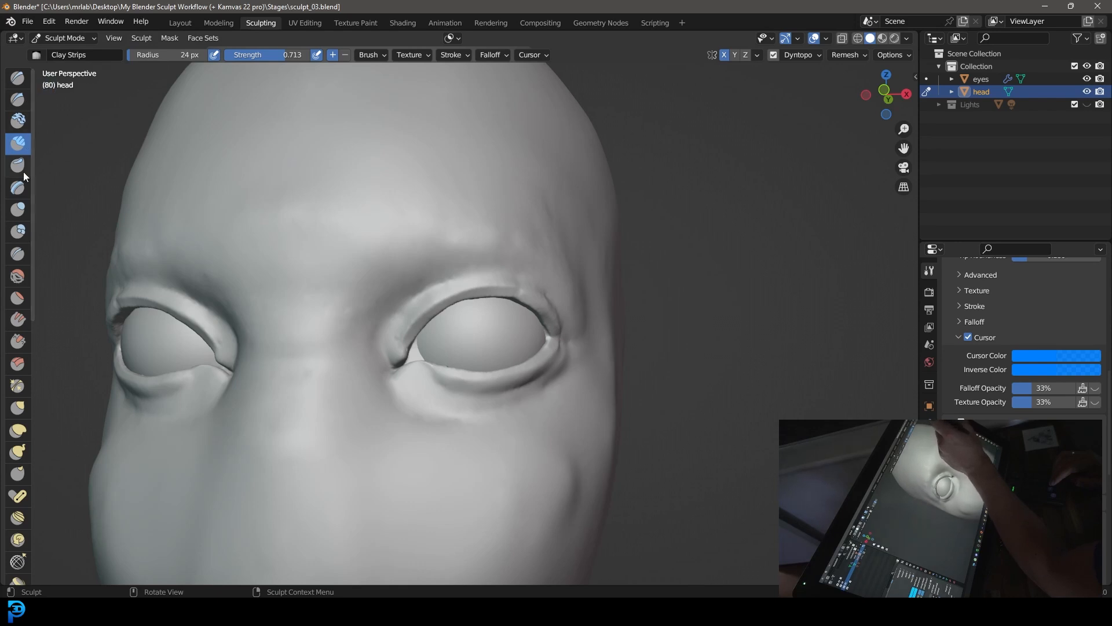
click(18, 257)
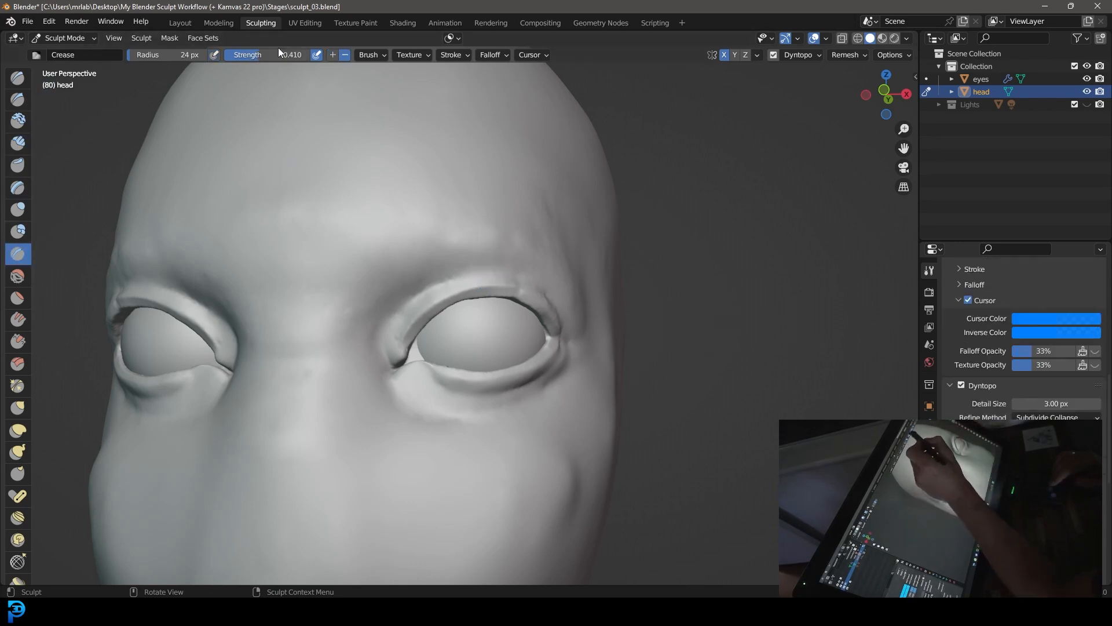
drag(162, 54, 168, 54)
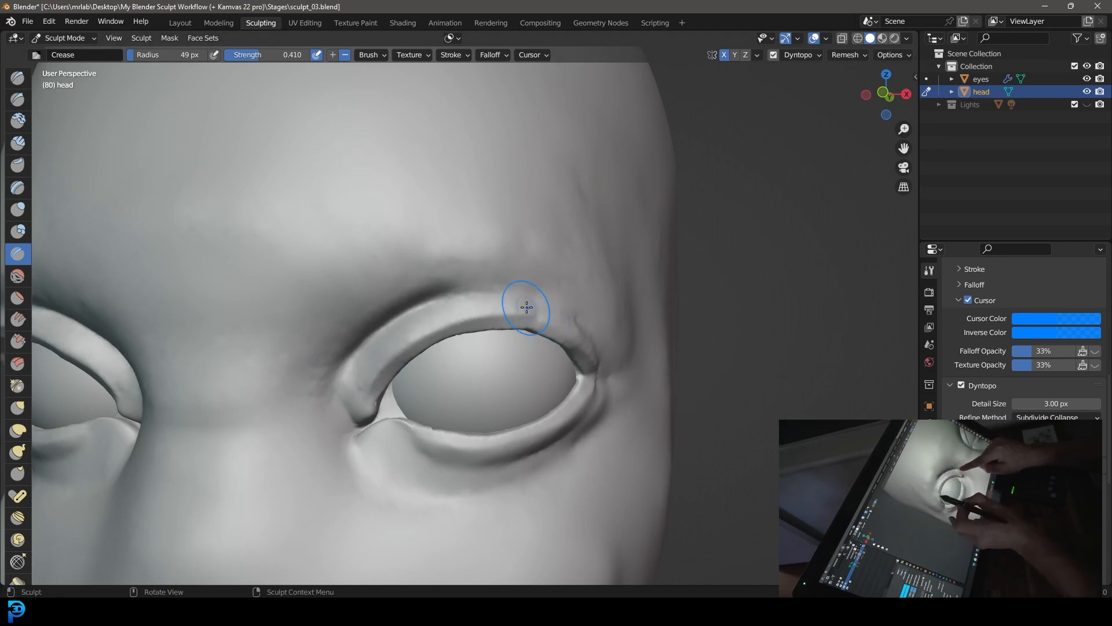
Pull down the outer half of the upper eyelid with the Grab brush at a 134 px radius
click(17, 406)
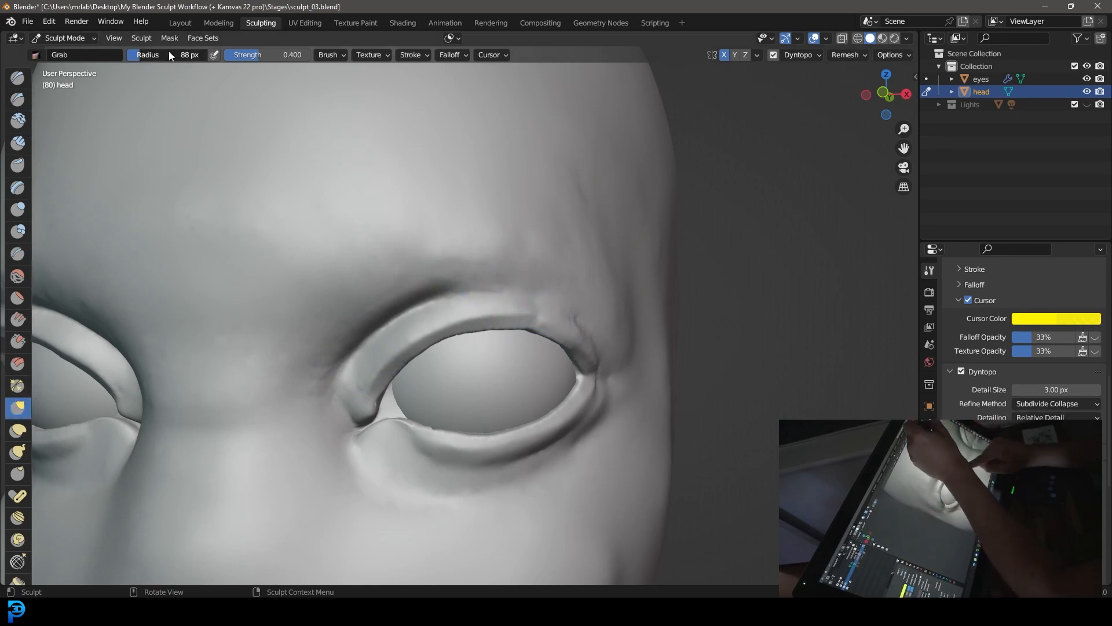
drag(179, 53, 182, 53)
drag(513, 311, 554, 354)
drag(571, 339, 569, 355)
mouse_move(473, 318)
mouse_down()
mouse_move(474, 333)
mouse_move(457, 334)
mouse_move(537, 342)
mouse_move(579, 372)
mouse_up()
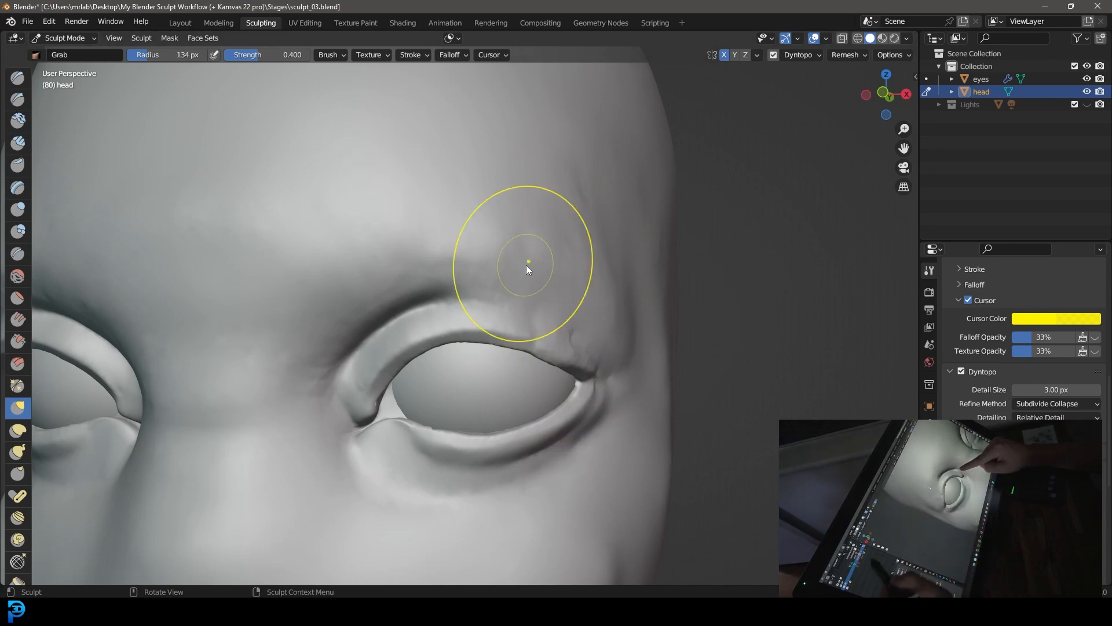
drag(586, 369, 596, 364)
Refine the outer corner of the upper eyelid with the Grab brush at a 56 px radius
key(bracketleft)
key(bracketleft)
key(bracketleft)
key(bracketleft)
key(bracketleft)
key(bracketleft)
key(bracketleft)
key(bracketleft)
middle_drag(600, 382, 601, 372)
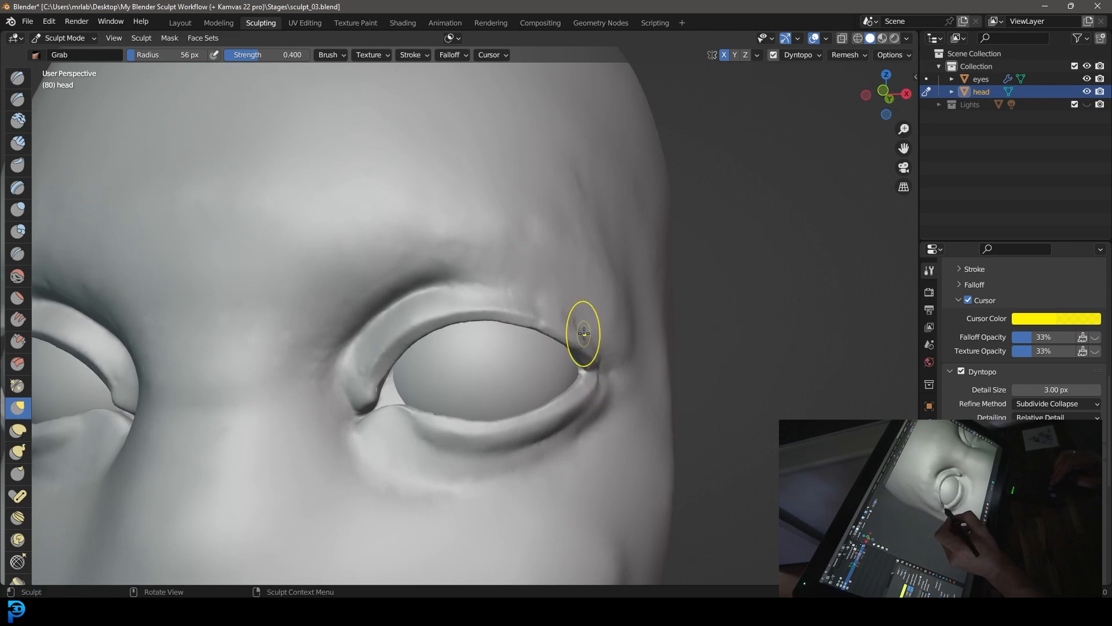
Deepen the upper eyelid fold out to the outer corner with the Crease brush at strength 0.503, using 81 px and 35 px radii
click(18, 255)
drag(250, 57, 259, 55)
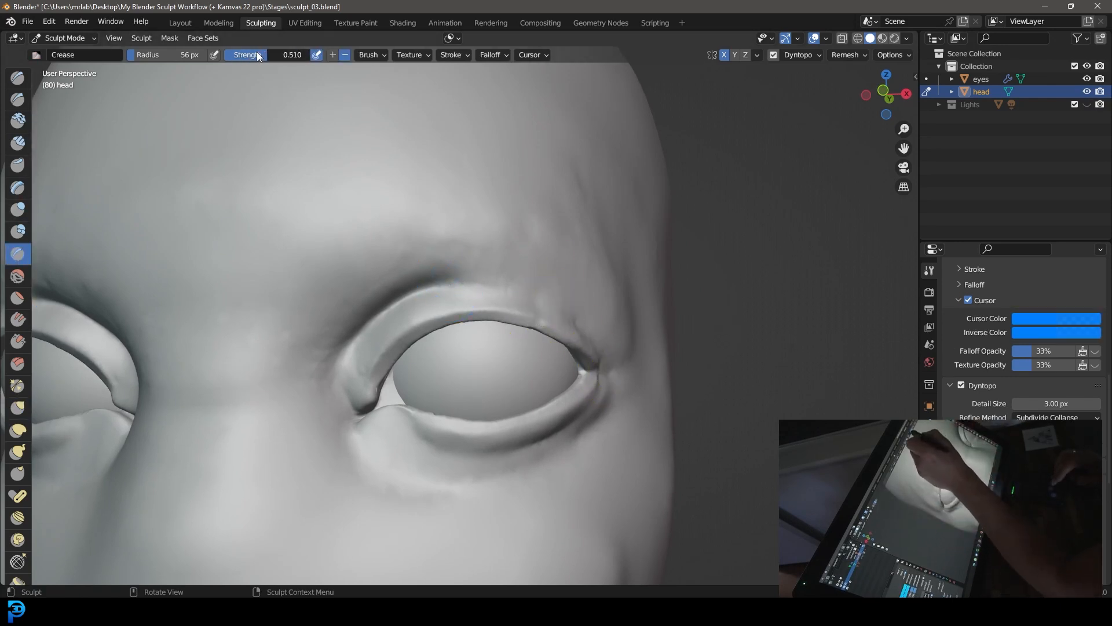
drag(152, 56, 166, 57)
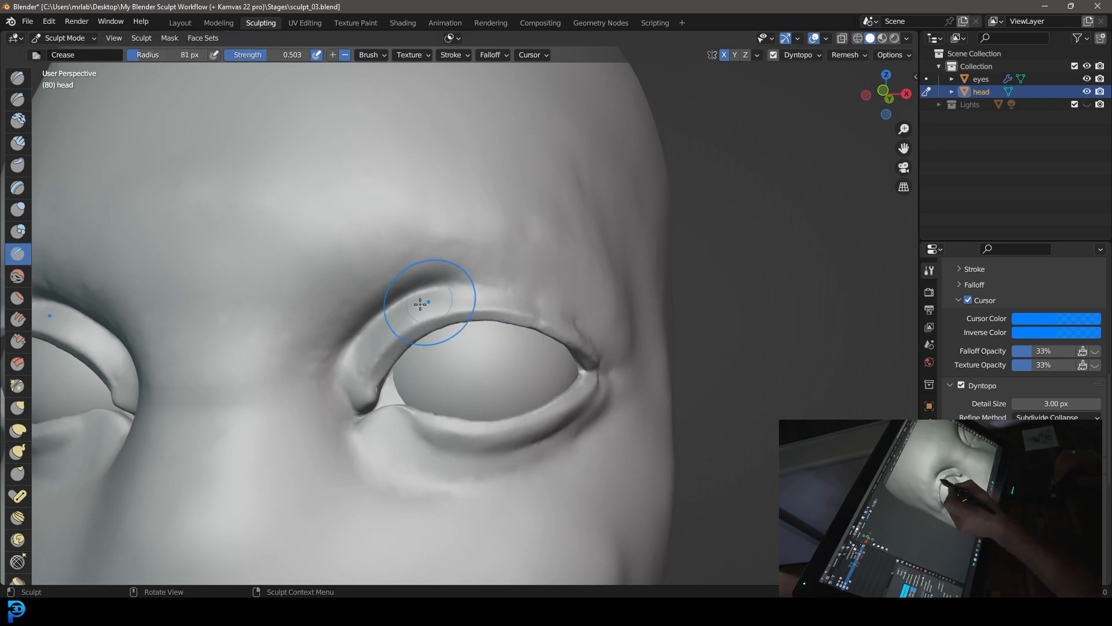
mouse_move(402, 304)
mouse_down()
mouse_move(449, 281)
mouse_move(504, 283)
mouse_move(494, 278)
mouse_move(556, 304)
mouse_up()
drag(484, 278, 557, 300)
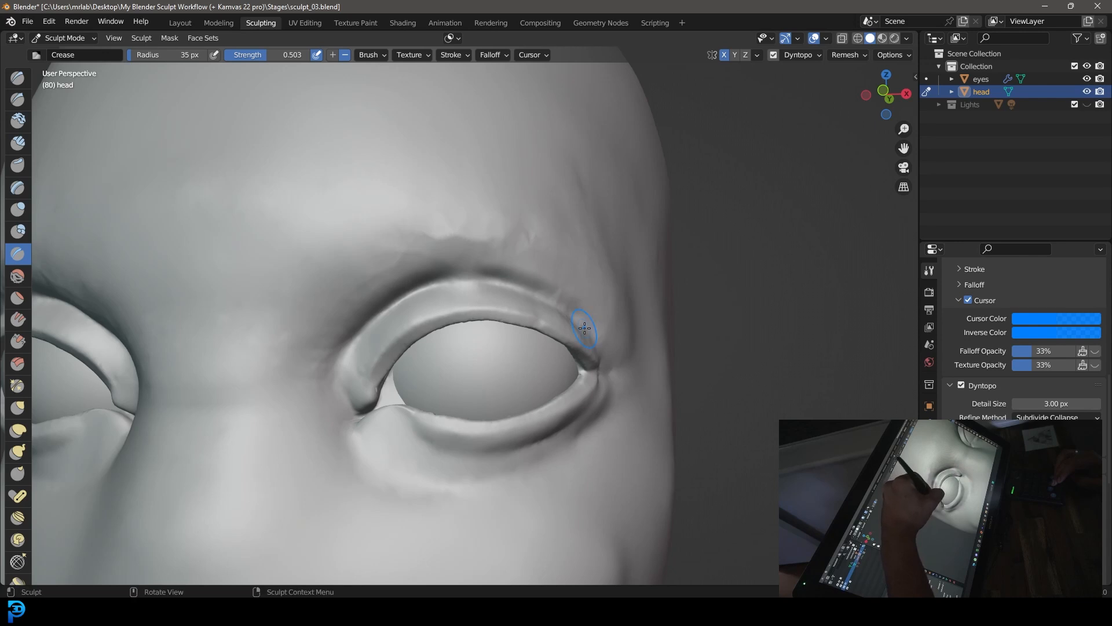
mouse_move(405, 298)
mouse_down()
mouse_move(471, 276)
mouse_move(521, 283)
mouse_move(598, 331)
mouse_up()
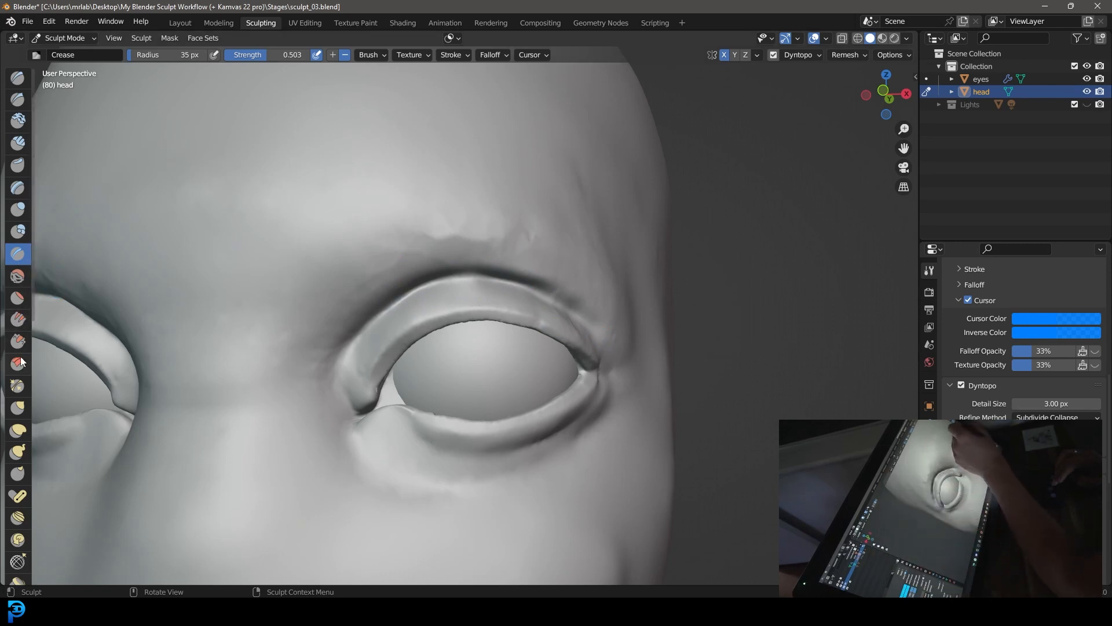
Sharpen the upper eyelid fold from inner to outer corner with the Pinch/Magnify brush at a 67 px radius
click(18, 391)
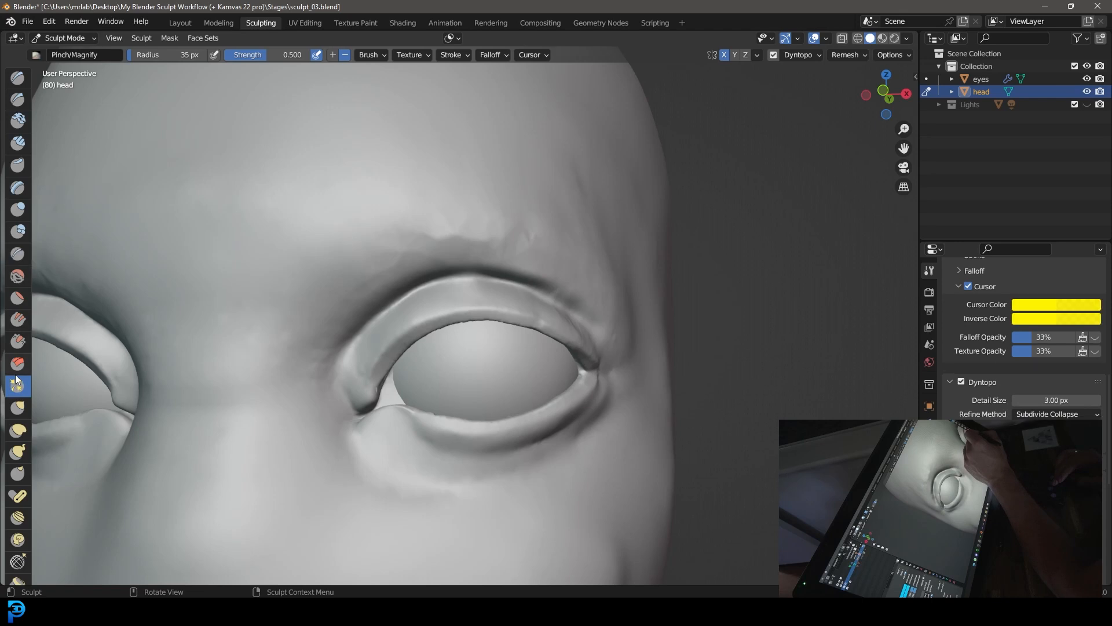
drag(144, 53, 148, 57)
drag(345, 363, 390, 305)
drag(473, 270, 563, 295)
drag(492, 261, 558, 301)
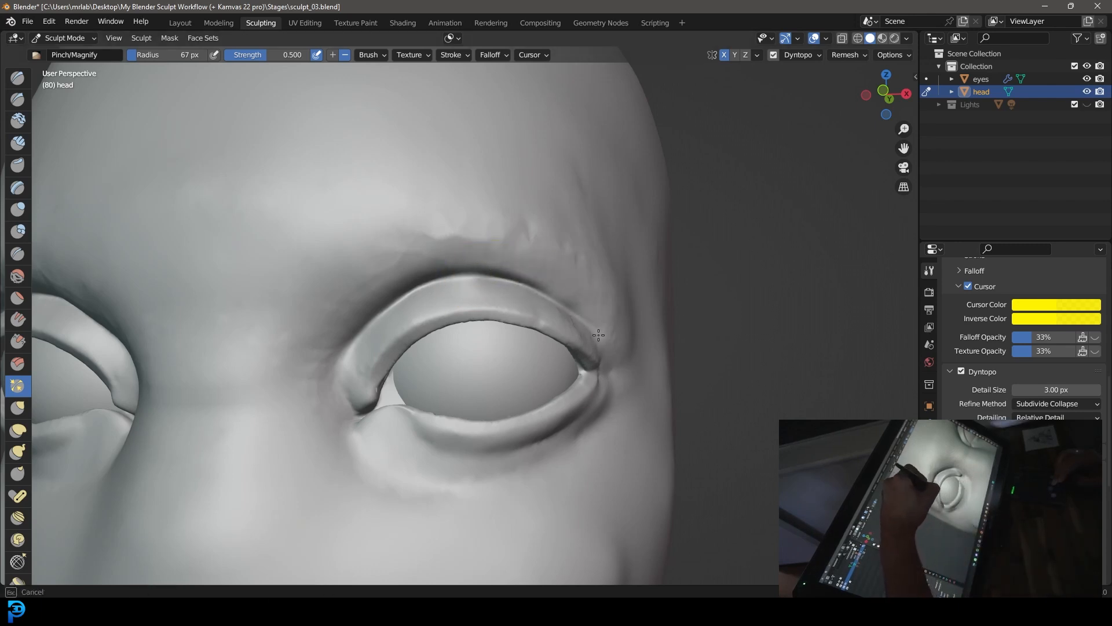
drag(597, 332, 591, 340)
drag(339, 370, 359, 332)
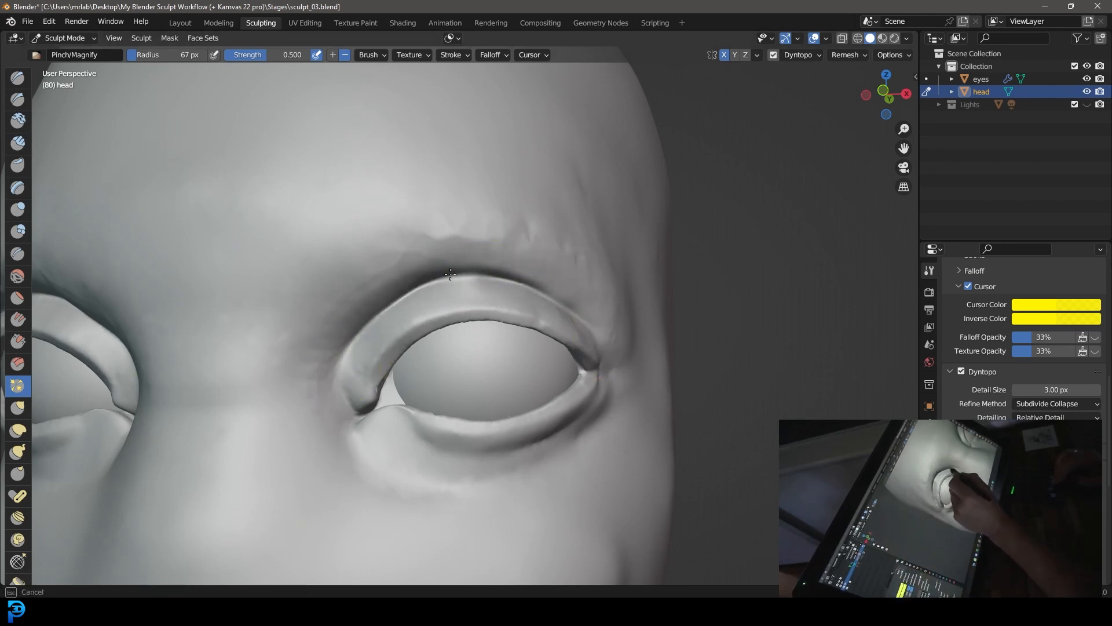
drag(335, 369, 308, 421)
drag(520, 285, 611, 356)
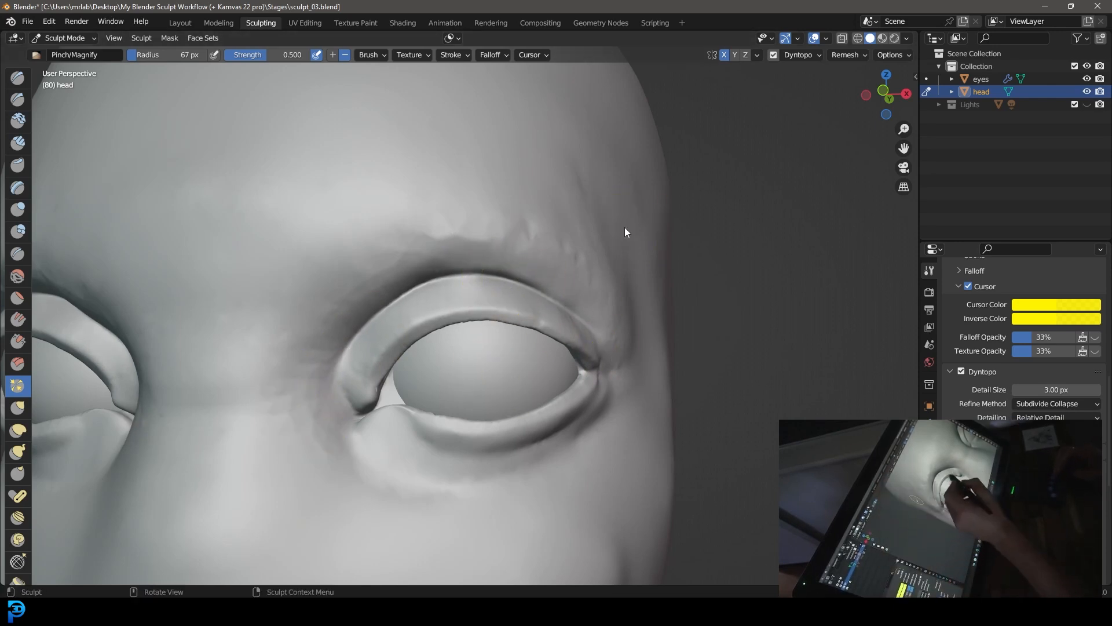
Smooth the brow, the outer eye socket and the area beneath the lower eyelid
mouse_move(421, 244)
mouse_down()
mouse_move(481, 214)
mouse_move(613, 281)
mouse_up()
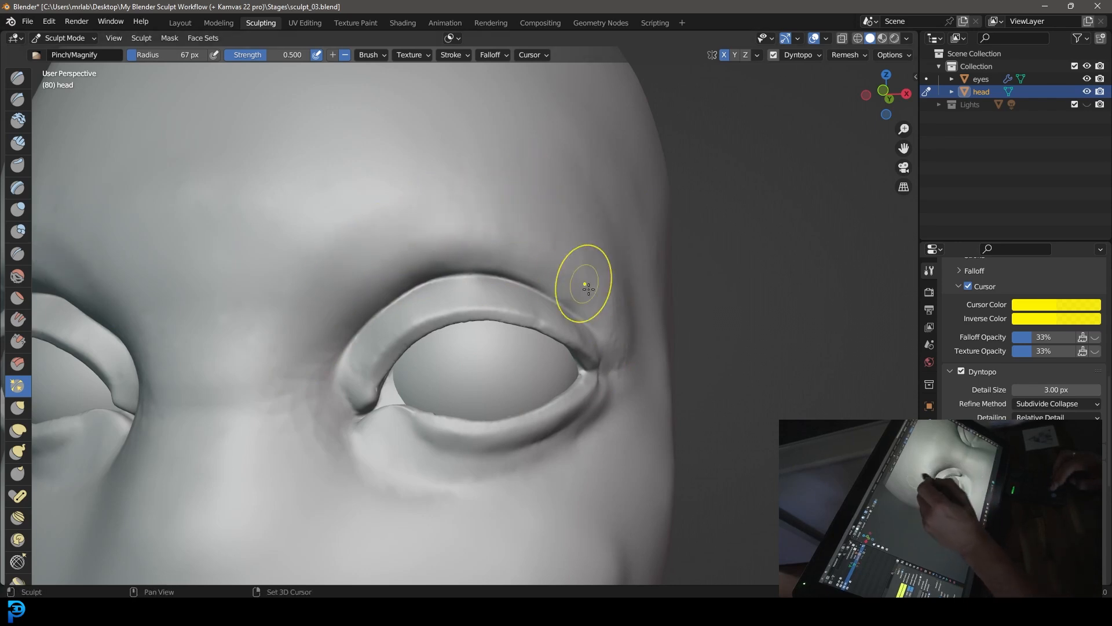
drag(519, 247, 524, 249)
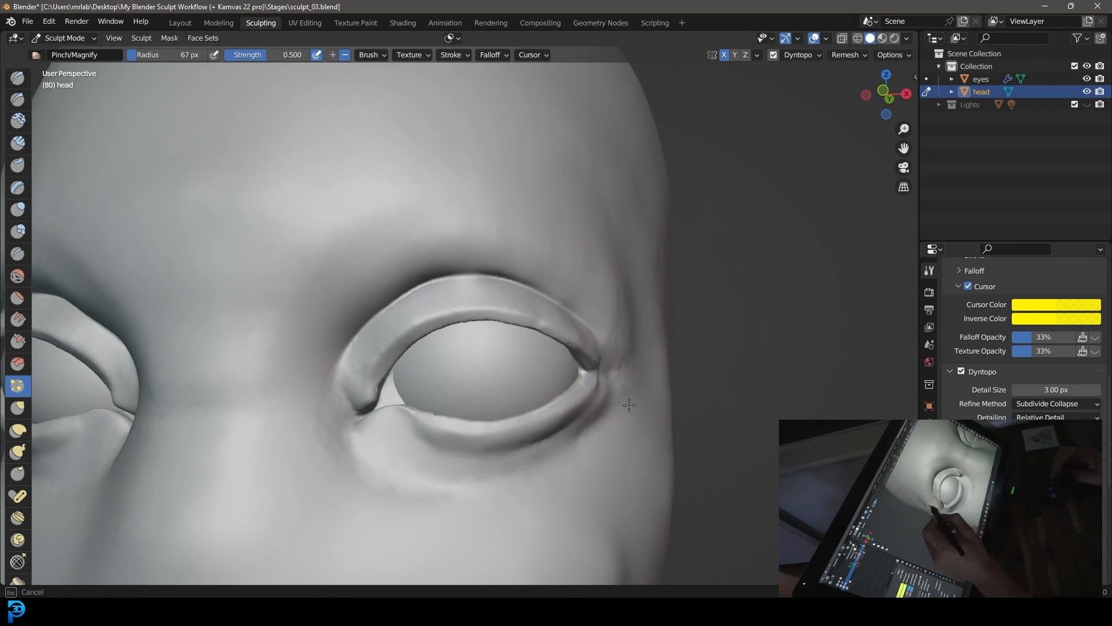
drag(602, 283, 631, 371)
mouse_move(582, 272)
mouse_down()
mouse_move(621, 391)
mouse_move(623, 359)
mouse_up()
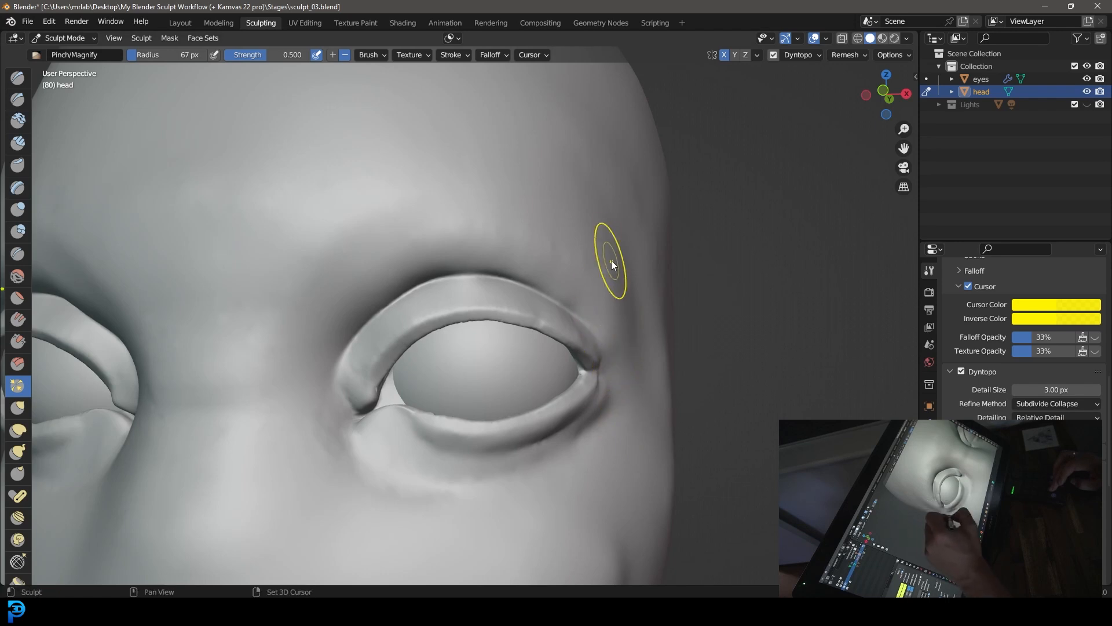
drag(608, 410, 577, 445)
mouse_move(508, 471)
mouse_down()
mouse_move(446, 494)
mouse_move(376, 482)
mouse_up()
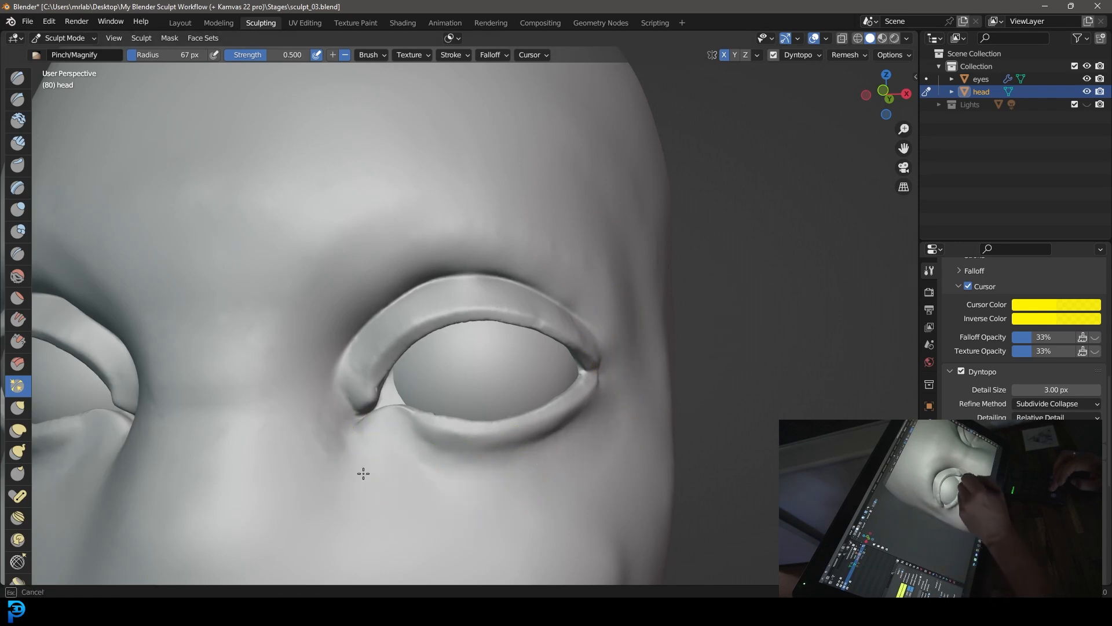
Reshape the lower eyelid's curve toward the outer corner with the Grab brush at a 67 px radius
middle_drag(596, 367, 621, 243)
middle_drag(693, 302, 671, 283)
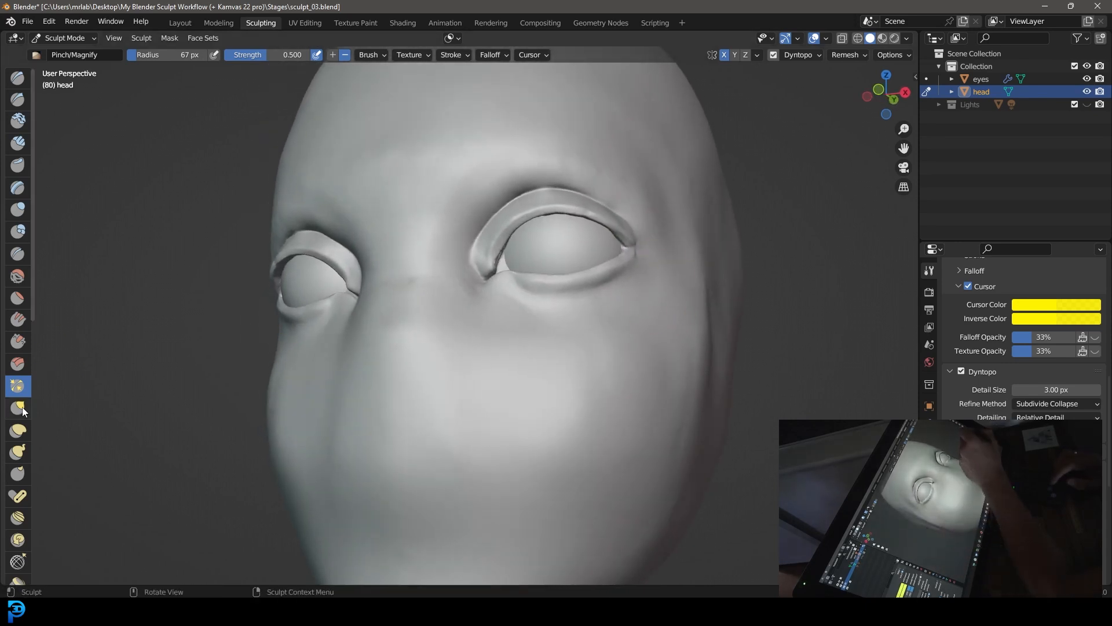
key(g)
middle_drag(681, 342, 664, 284)
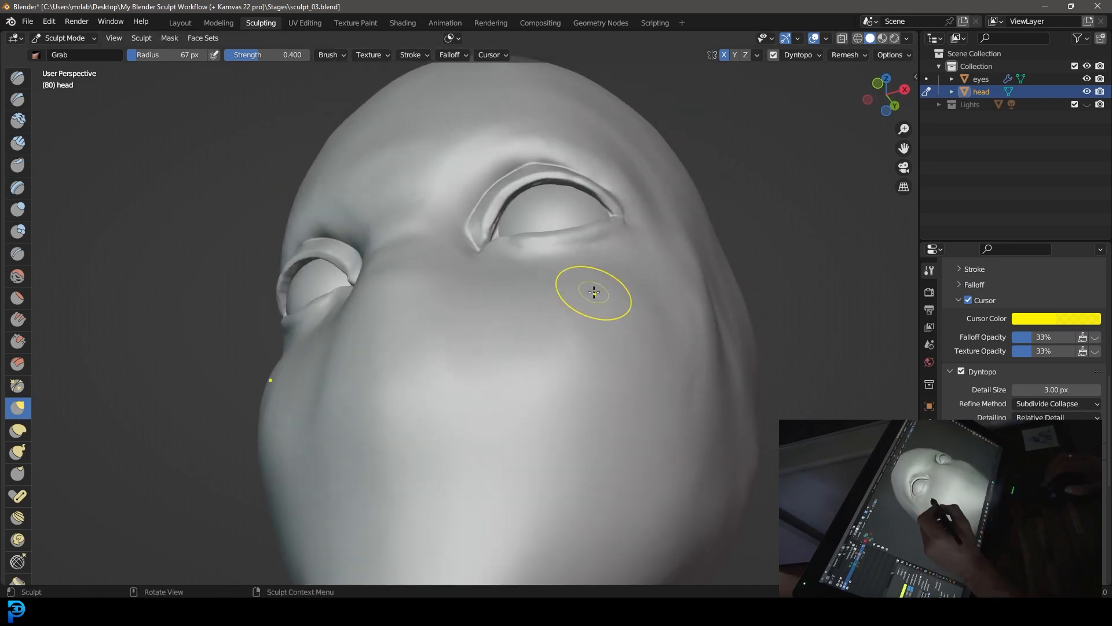
mouse_move(533, 236)
mouse_down()
mouse_move(581, 221)
mouse_move(626, 231)
mouse_up()
middle_drag(625, 231, 672, 313)
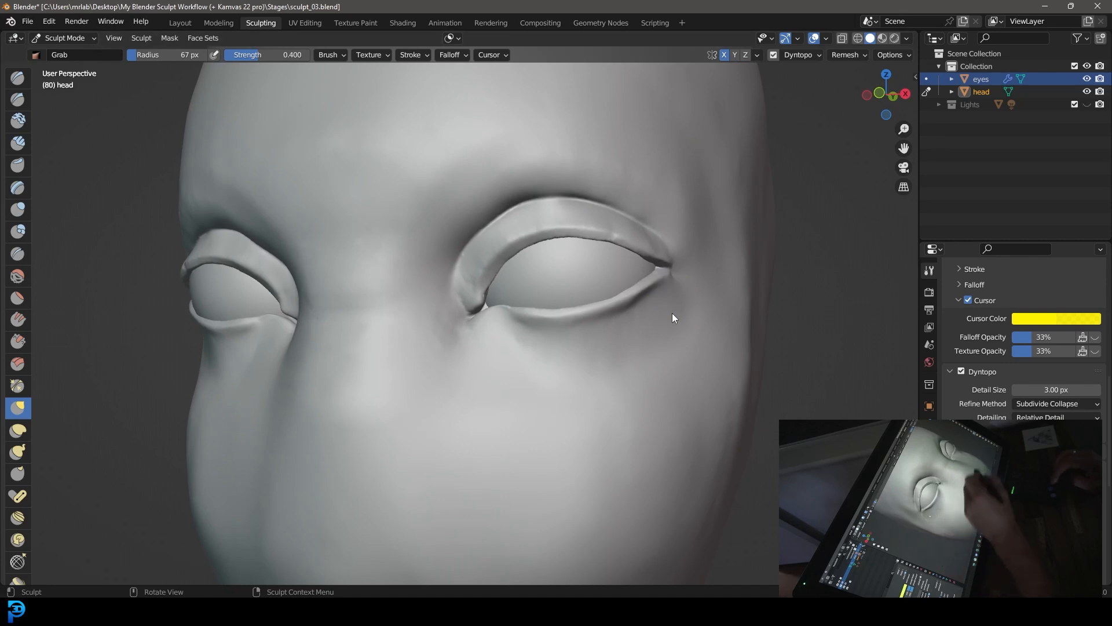
Carve a crease beneath the lower eyelid with the Crease brush at a 17 px radius
click(18, 254)
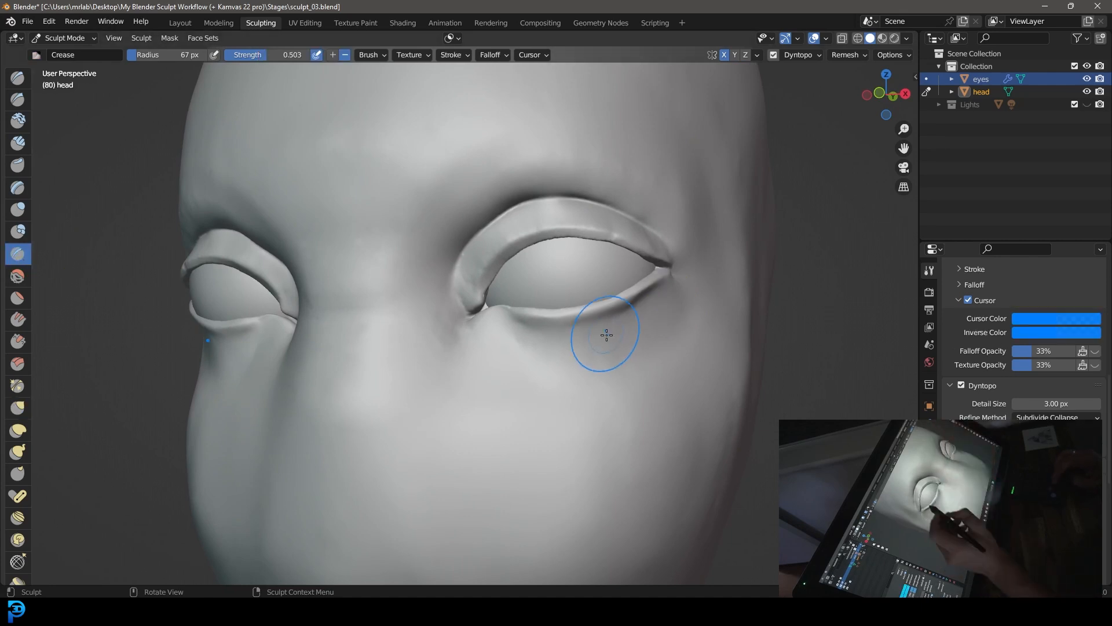
mouse_move(153, 55)
mouse_down()
mouse_move(133, 55)
mouse_move(152, 52)
mouse_up()
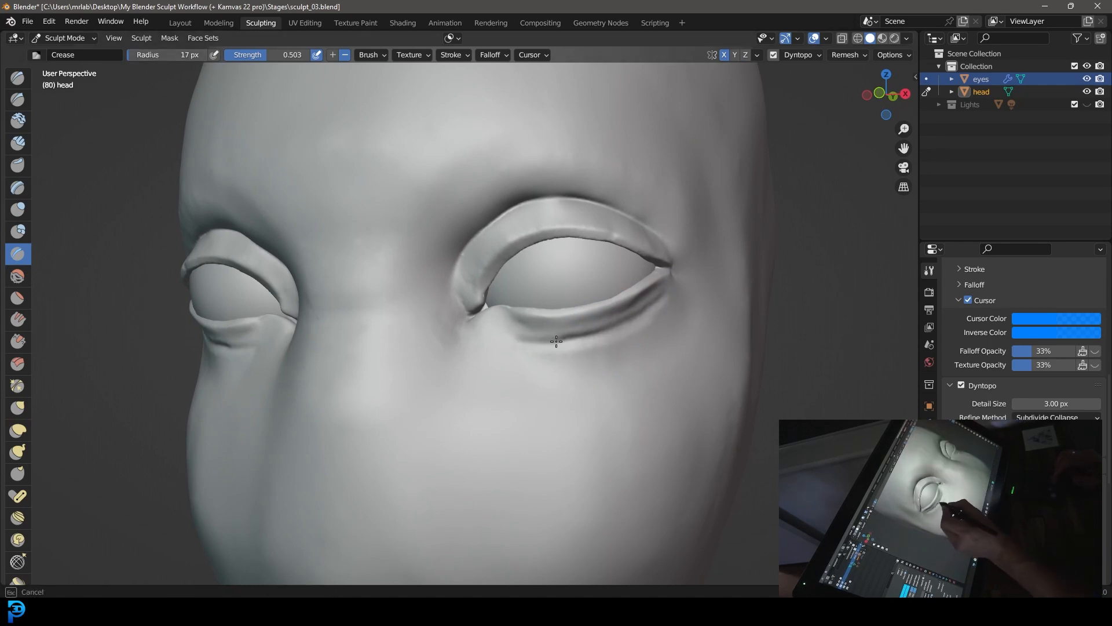
drag(636, 313, 657, 296)
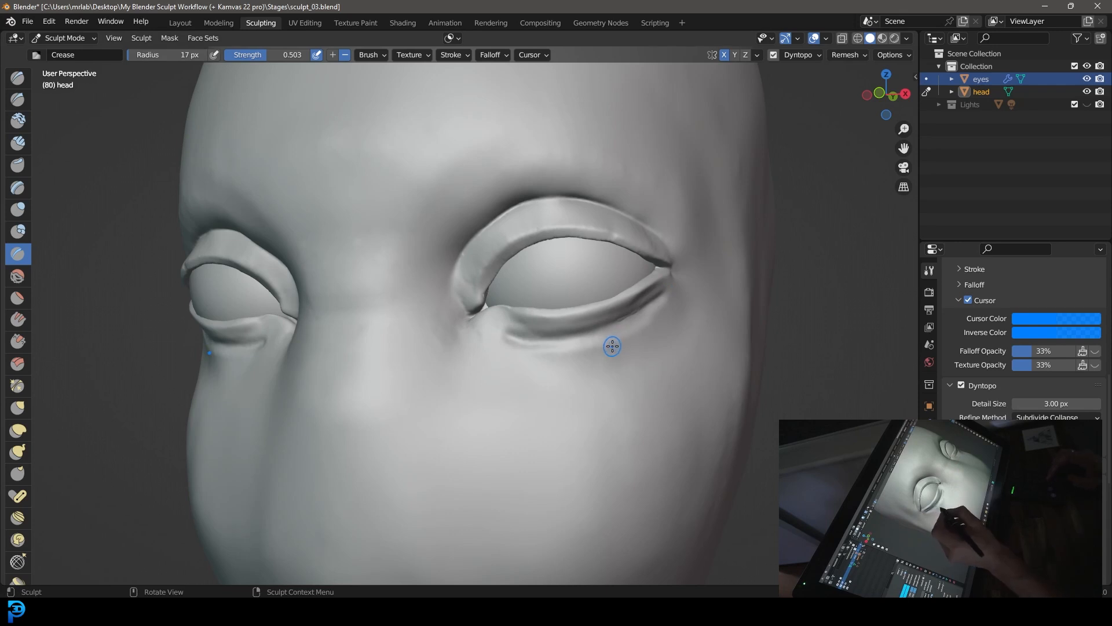
Tighten the crease beneath the lower eyelid with the Pinch/Magnify brush at a 49 px radius
click(17, 385)
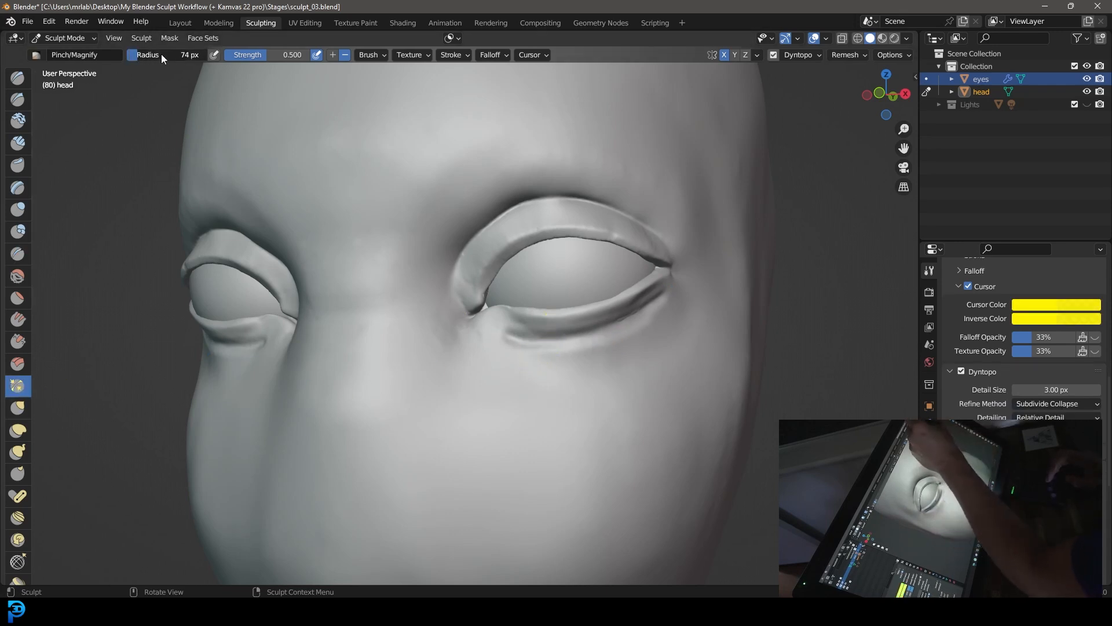
drag(156, 53, 153, 53)
mouse_move(523, 343)
mouse_down()
mouse_move(616, 327)
mouse_move(653, 304)
mouse_up()
drag(503, 326, 678, 298)
mouse_move(610, 371)
middle_down()
mouse_move(631, 377)
mouse_move(655, 318)
mouse_move(589, 383)
mouse_move(566, 377)
mouse_move(566, 390)
middle_up()
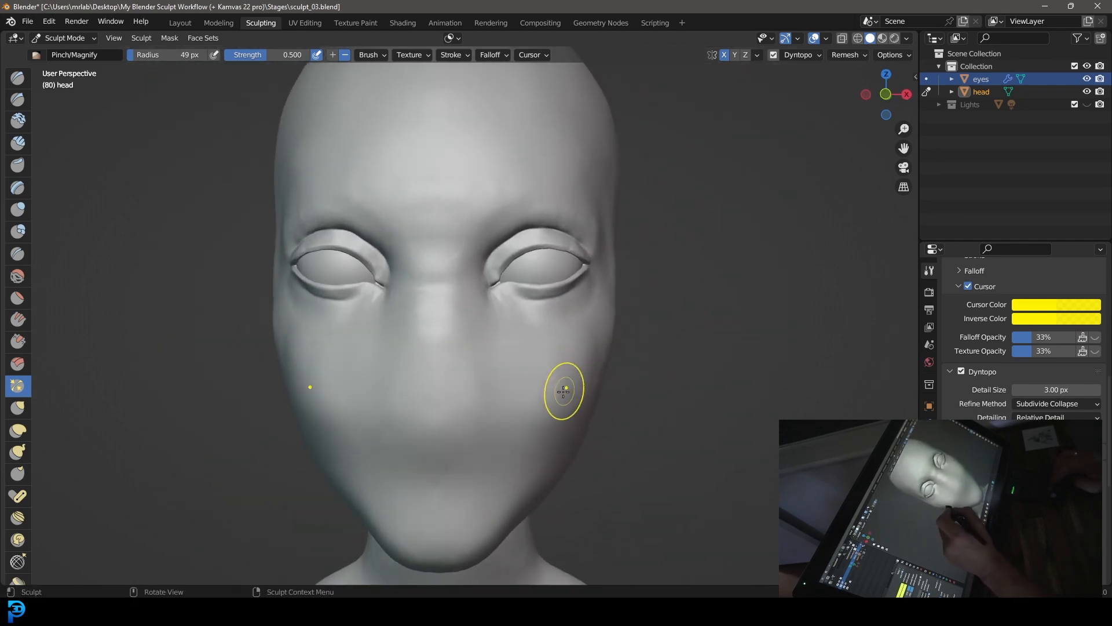
Block in the nose bridge and a wide band for the nostril wings with Clay Strips at a 53 px radius
click(23, 143)
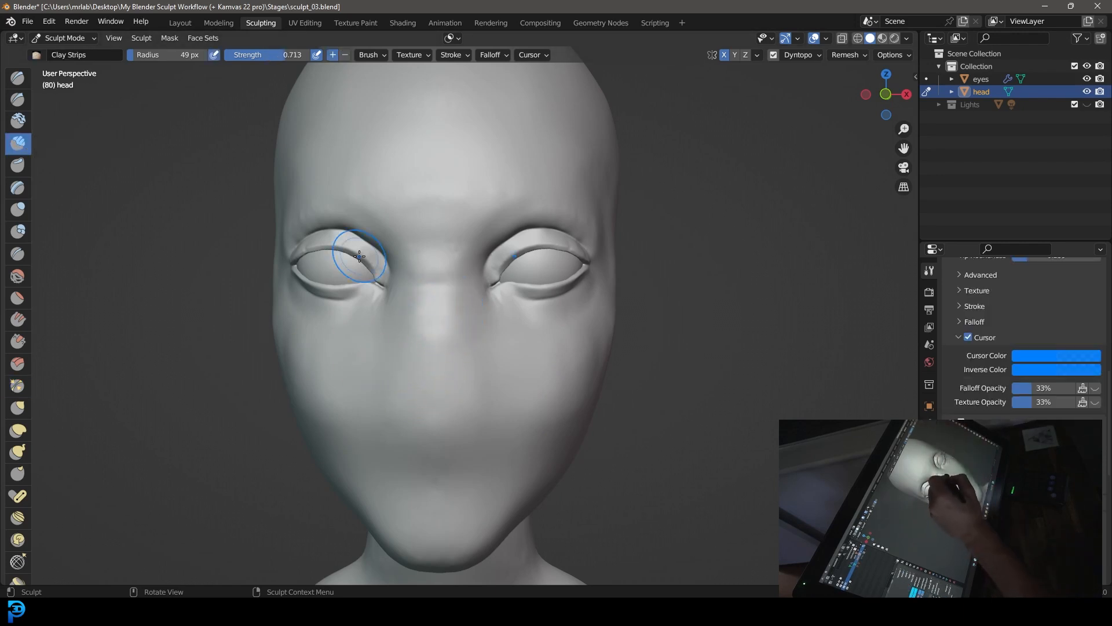
drag(147, 61, 153, 61)
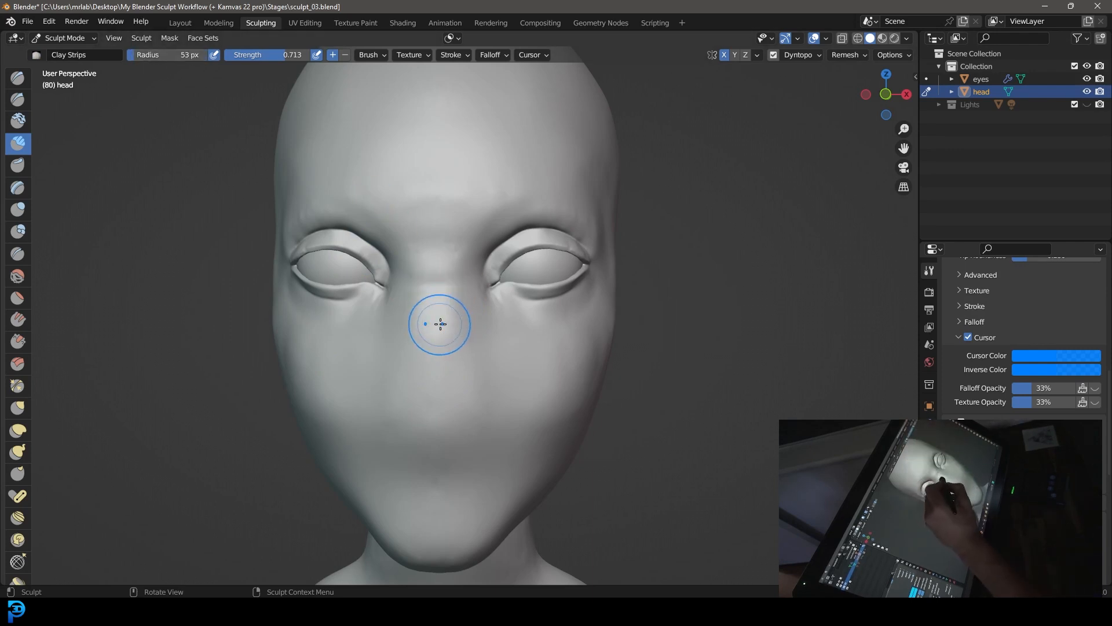
mouse_move(435, 369)
mouse_down()
mouse_move(434, 340)
mouse_move(429, 377)
mouse_move(443, 243)
mouse_move(426, 387)
mouse_up()
mouse_move(497, 365)
middle_down()
mouse_move(437, 363)
mouse_move(422, 387)
mouse_move(482, 333)
mouse_move(362, 378)
middle_up()
mouse_move(364, 369)
mouse_down()
mouse_move(429, 370)
mouse_move(481, 408)
mouse_up()
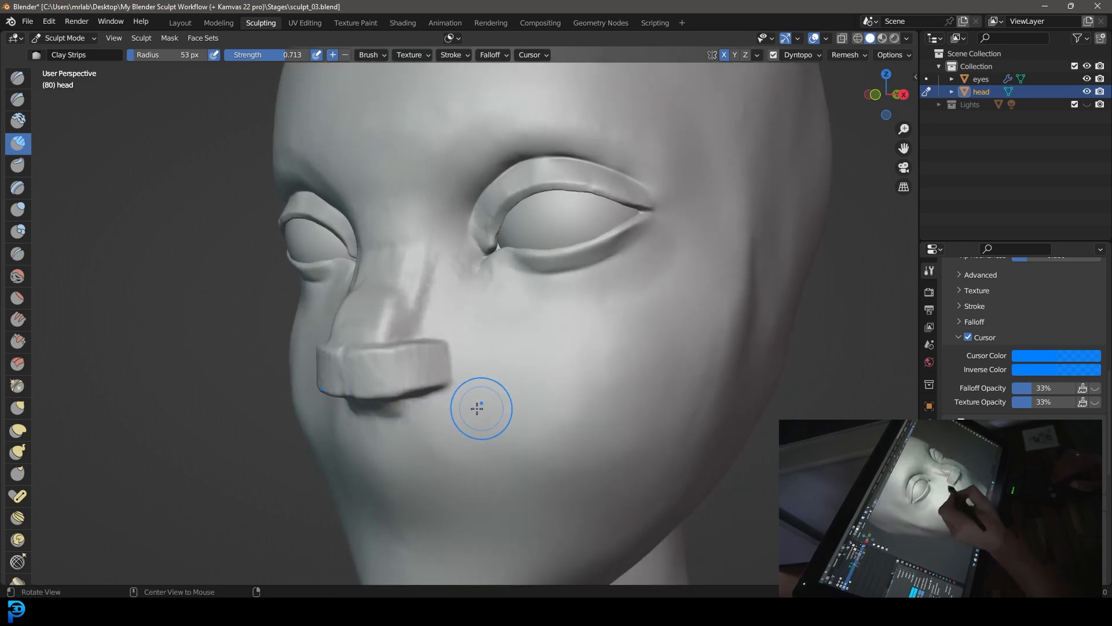
Build up a rounded nose tip in front of the nostril wings with Clay Strips
middle_drag(482, 408, 458, 405)
mouse_move(384, 383)
alt+mouse_down()
mouse_move(442, 387)
mouse_move(416, 378)
mouse_move(400, 399)
alt+mouse_up()
middle_drag(452, 410, 466, 394)
mouse_move(402, 360)
mouse_down()
mouse_move(411, 345)
mouse_move(429, 353)
mouse_up()
mouse_move(430, 353)
middle_down()
mouse_move(486, 402)
mouse_move(454, 410)
mouse_move(488, 418)
mouse_move(489, 405)
middle_up()
Fill out the sides of the nose and smooth the bridge, tip and nostril wings together
drag(374, 307, 405, 246)
mouse_move(424, 369)
alt+mouse_down()
mouse_move(394, 383)
mouse_move(427, 420)
mouse_move(452, 337)
mouse_move(454, 345)
mouse_move(488, 328)
mouse_move(481, 268)
alt+mouse_up()
mouse_move(409, 293)
mouse_down()
mouse_move(416, 234)
mouse_move(376, 308)
mouse_up()
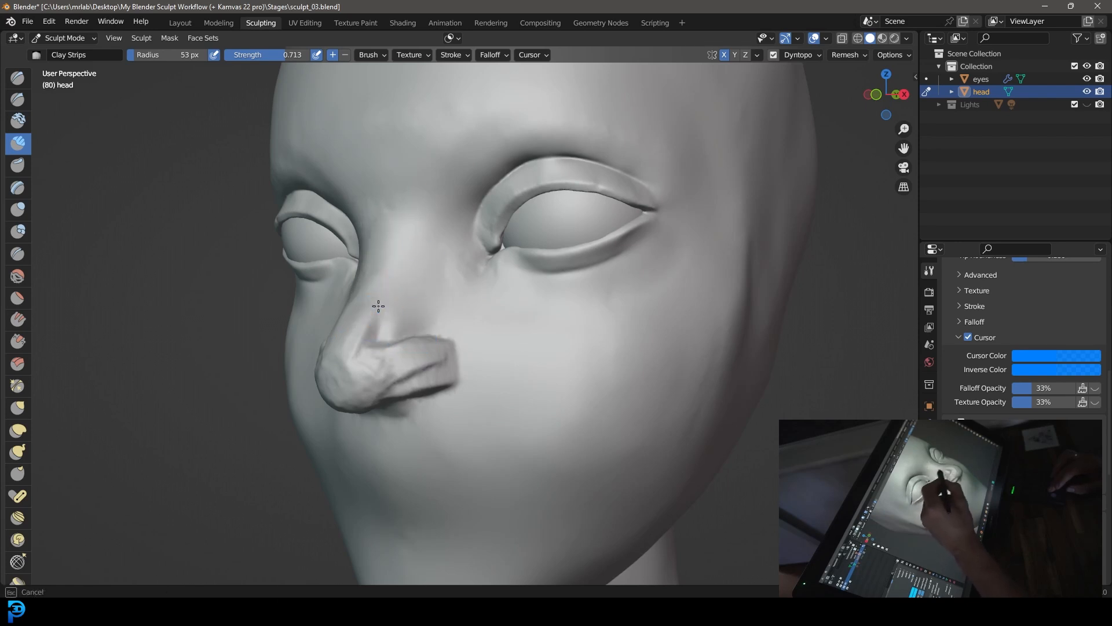
drag(357, 352, 400, 357)
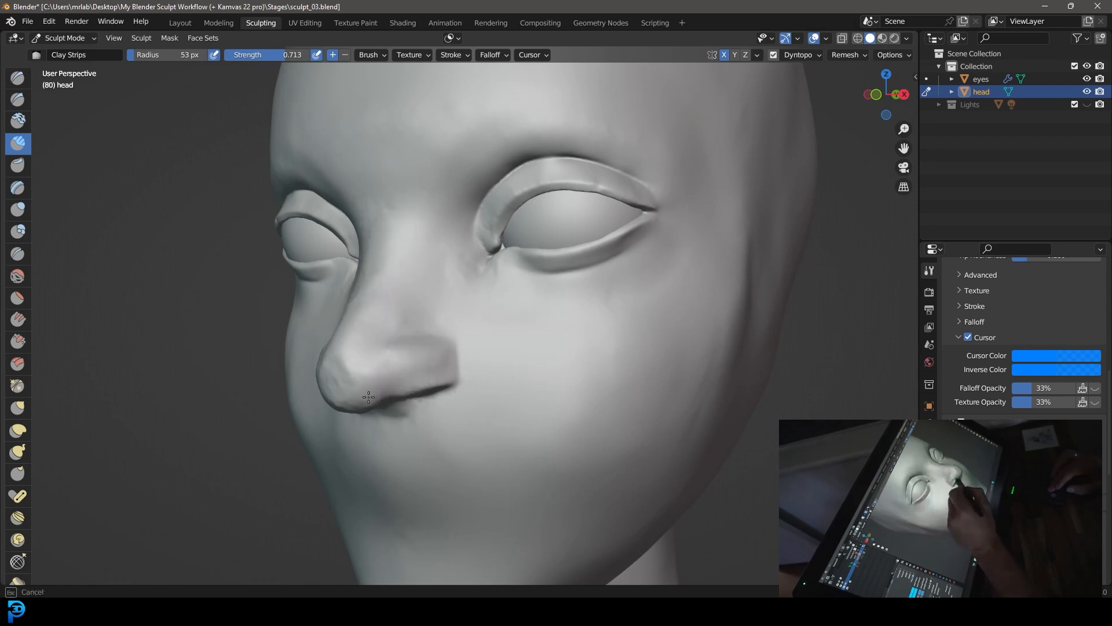
drag(349, 402, 365, 324)
middle_drag(580, 368, 480, 393)
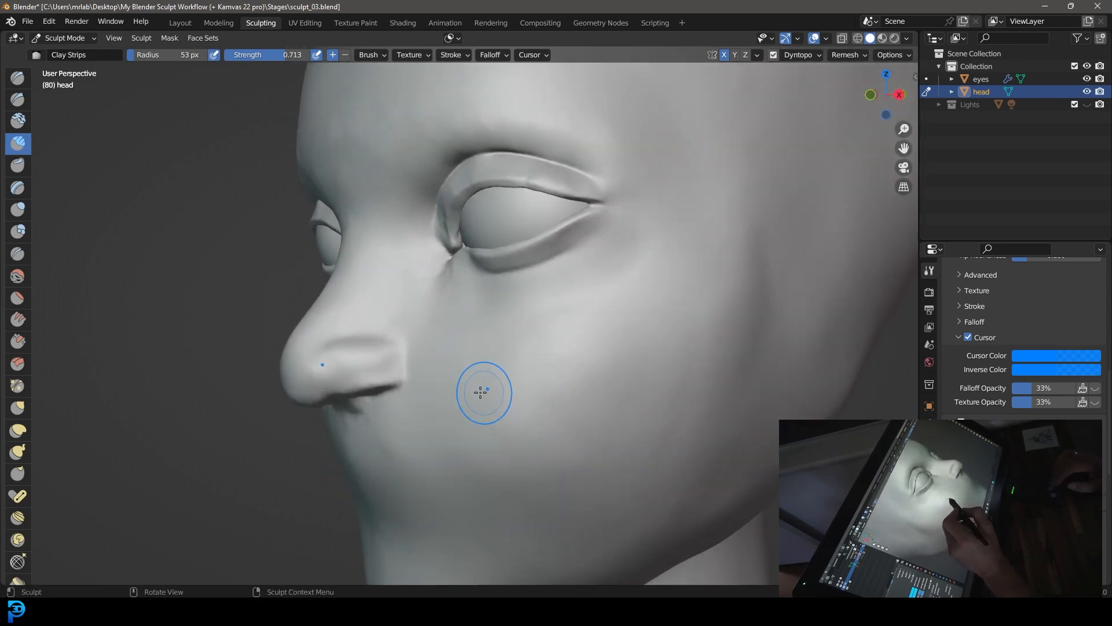
Pull the nose tip forward and adjust the bridge in the right side view with the Grab brush at an 85 px radius
click(125, 39)
mouse_move(259, 196)
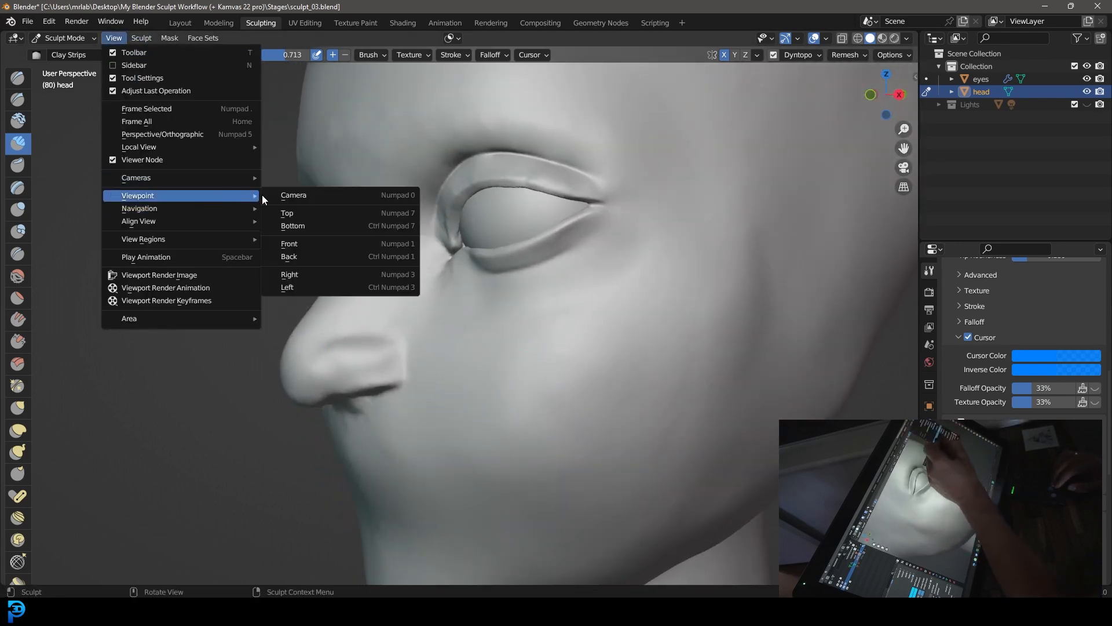
click(289, 274)
key(g)
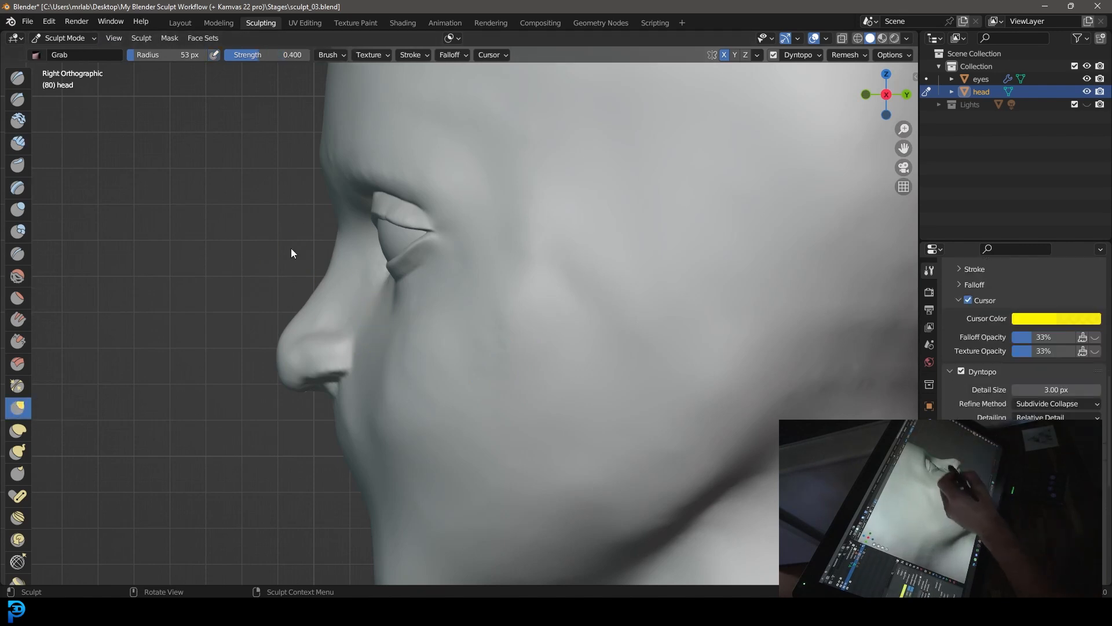
drag(151, 54, 148, 50)
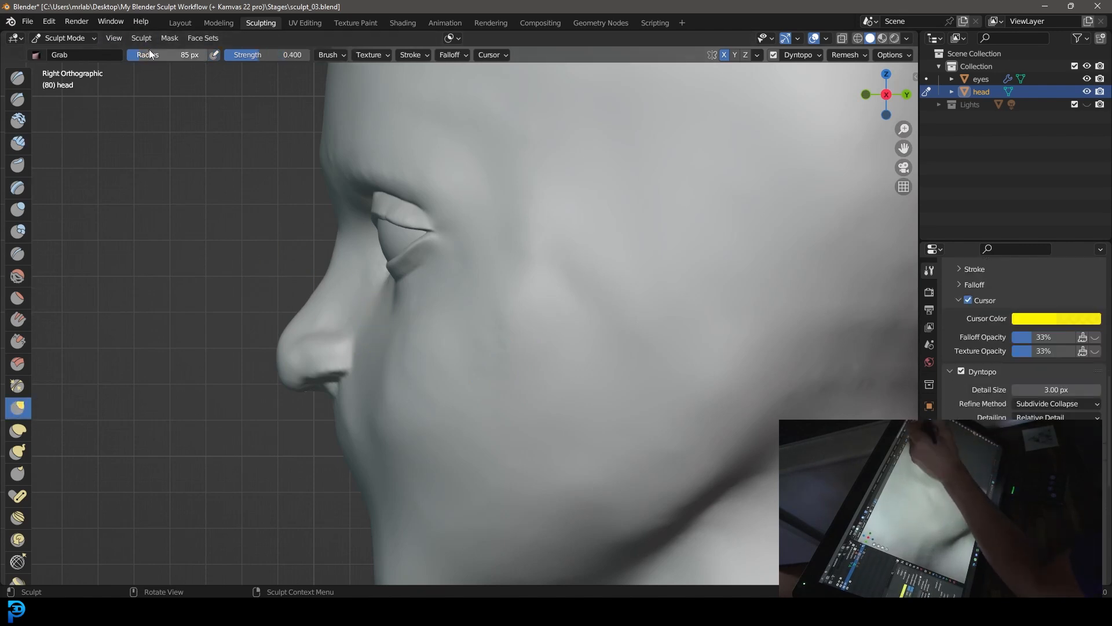
drag(283, 360, 273, 360)
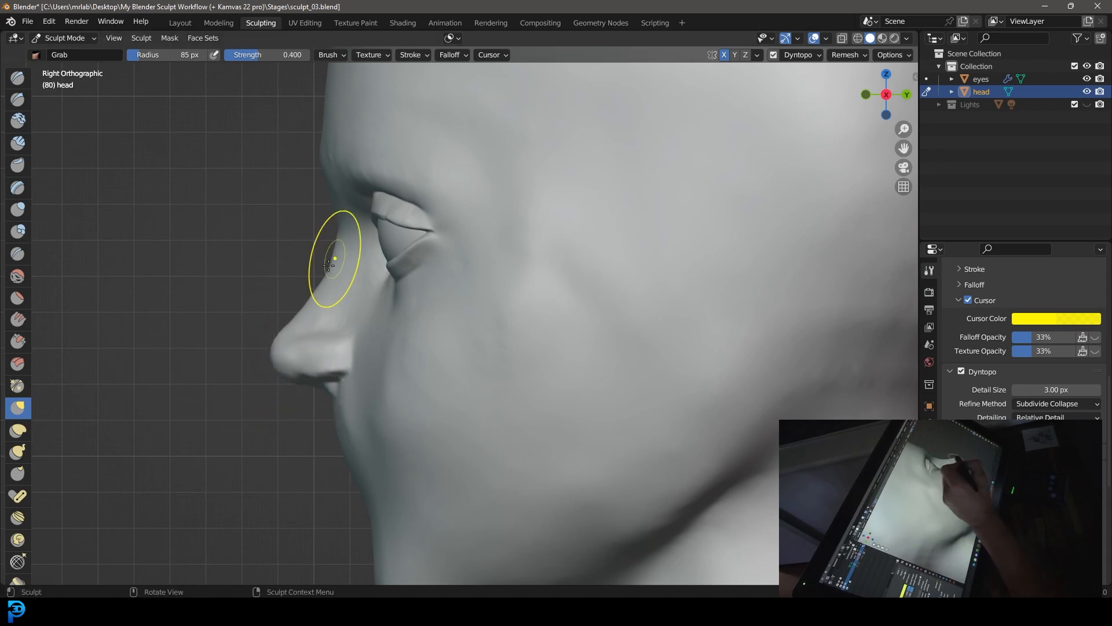
drag(341, 210, 340, 207)
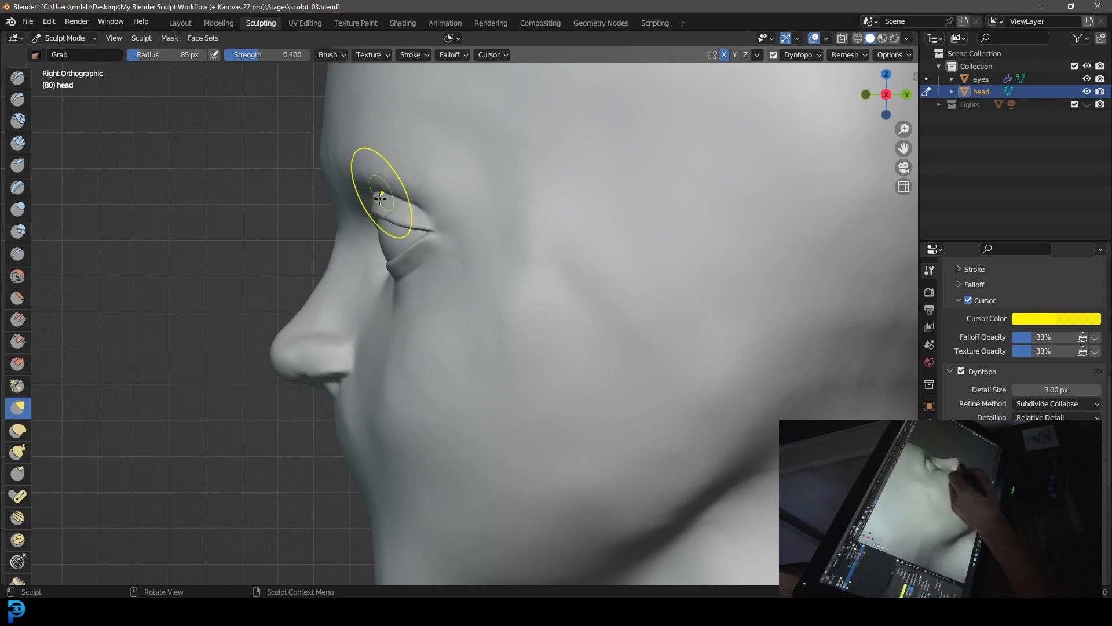
Pull the nose tip and base downward in profile with the Grab brush at a 106 px radius
click(169, 55)
key(Return)
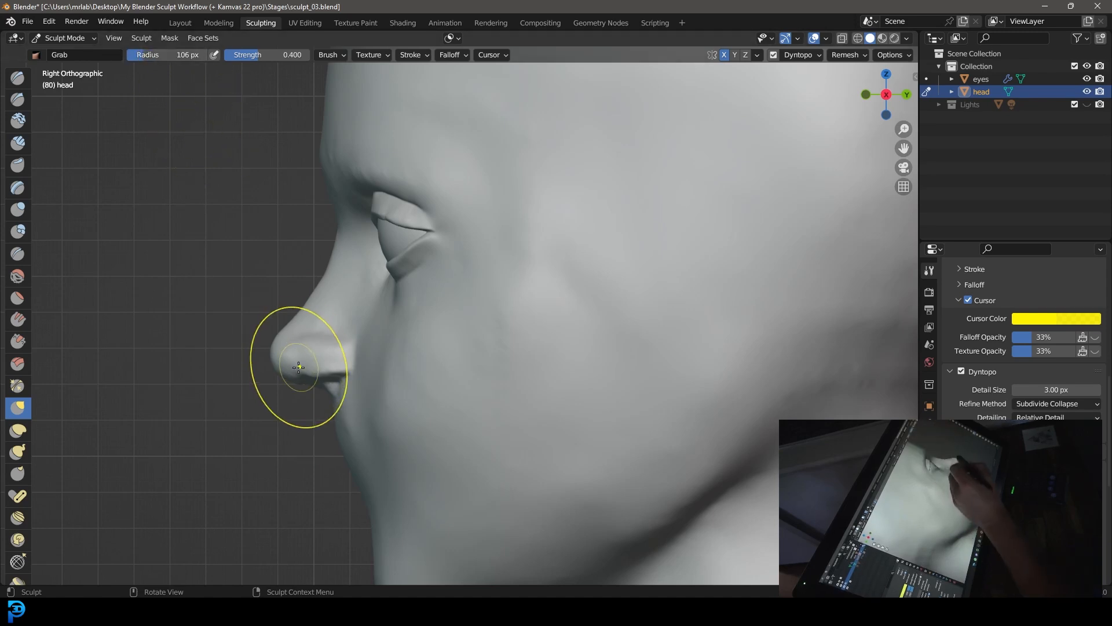
mouse_move(280, 390)
mouse_down()
mouse_move(274, 408)
mouse_move(321, 410)
mouse_move(317, 422)
mouse_up()
drag(331, 394, 342, 369)
mouse_move(341, 369)
mouse_down()
mouse_move(339, 391)
mouse_move(329, 371)
mouse_move(273, 388)
mouse_move(276, 400)
mouse_move(331, 379)
mouse_move(338, 389)
mouse_up()
mouse_move(270, 356)
mouse_down()
mouse_move(262, 350)
mouse_move(274, 379)
mouse_up()
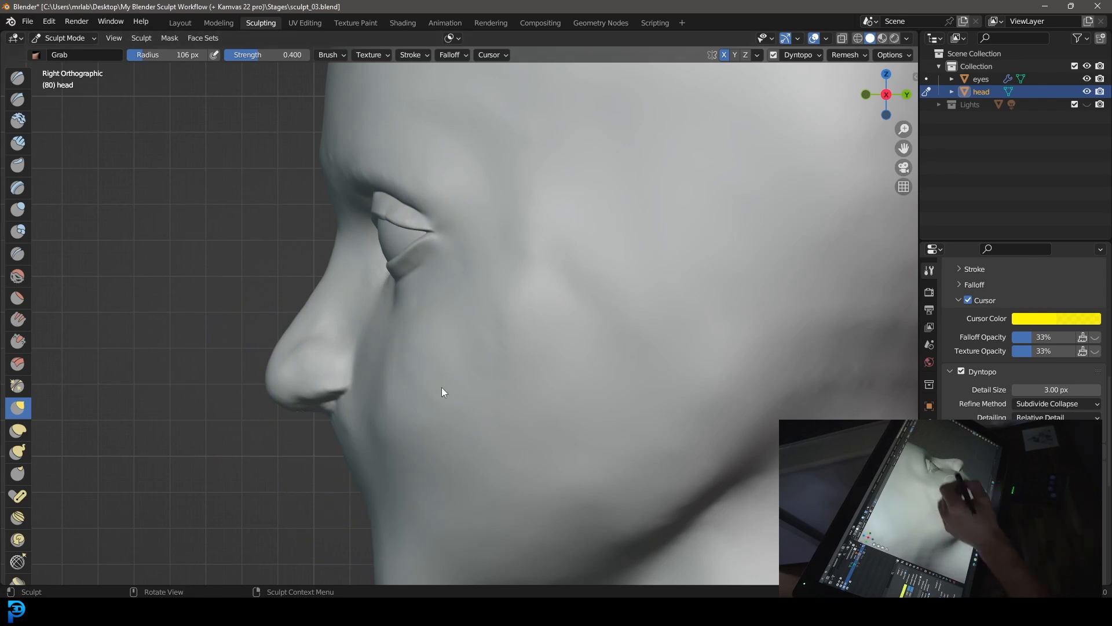
mouse_move(311, 406)
mouse_down()
mouse_move(332, 410)
mouse_move(323, 402)
mouse_up()
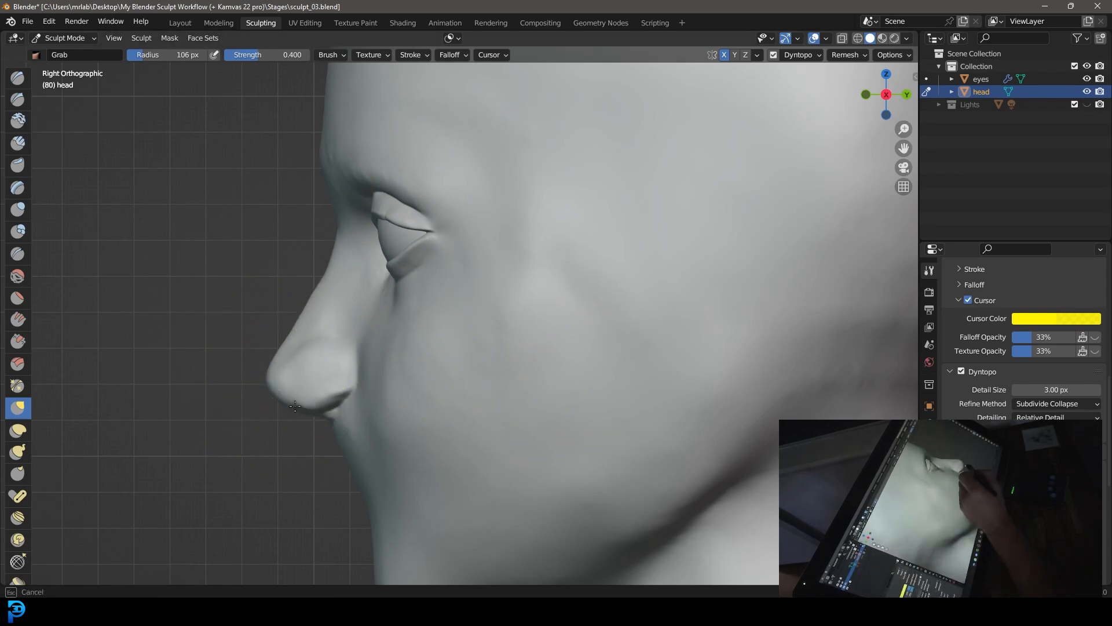
Lift the nose base and tip in profile and adjust the junction with the upper lip using the Grab brush
mouse_move(290, 405)
mouse_down()
mouse_move(303, 392)
mouse_move(318, 408)
mouse_up()
drag(318, 409, 332, 376)
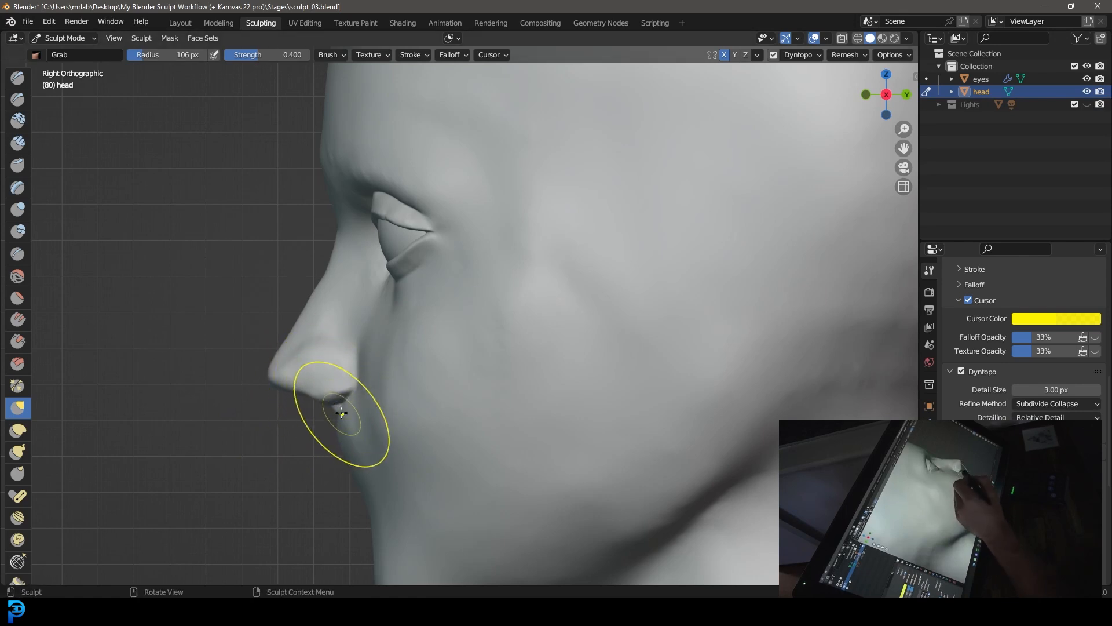
mouse_move(343, 413)
mouse_down()
mouse_move(336, 443)
mouse_move(348, 443)
mouse_up()
mouse_move(276, 358)
mouse_down()
mouse_move(286, 391)
mouse_move(283, 338)
mouse_up()
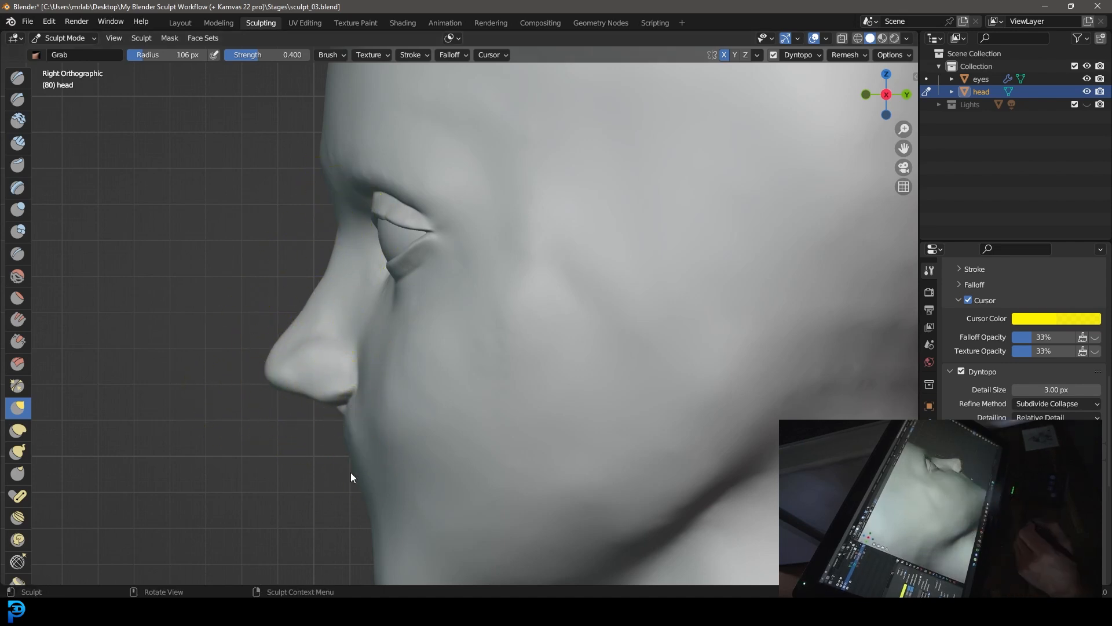
Adjust the nose bridge in the front view, reshape the underside of the tip, and smooth the nostril wing
click(115, 38)
mouse_move(174, 196)
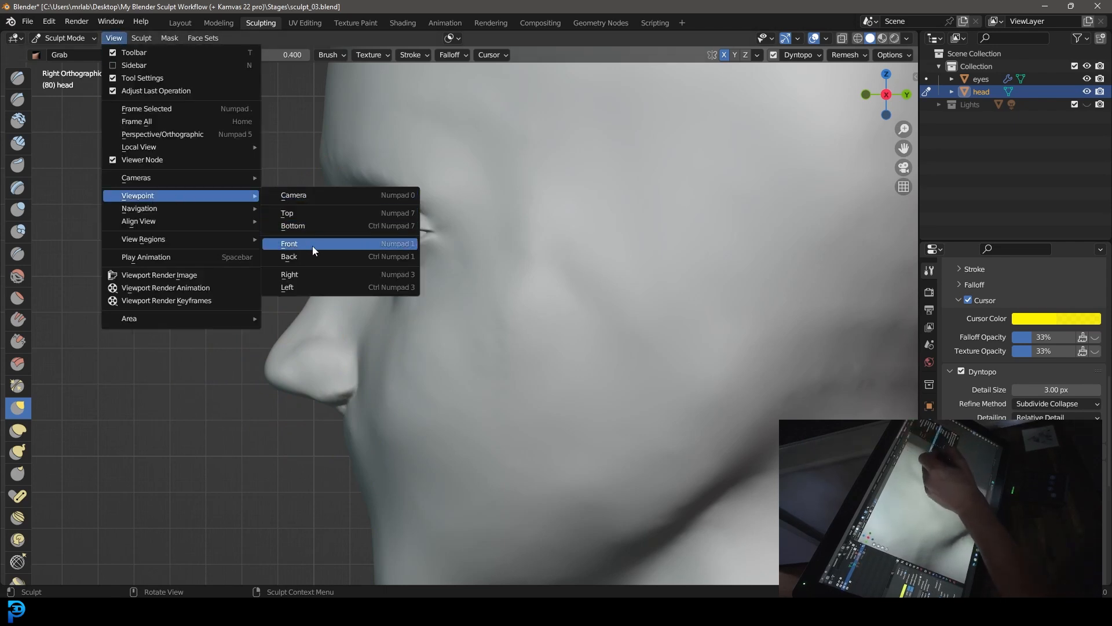
click(292, 244)
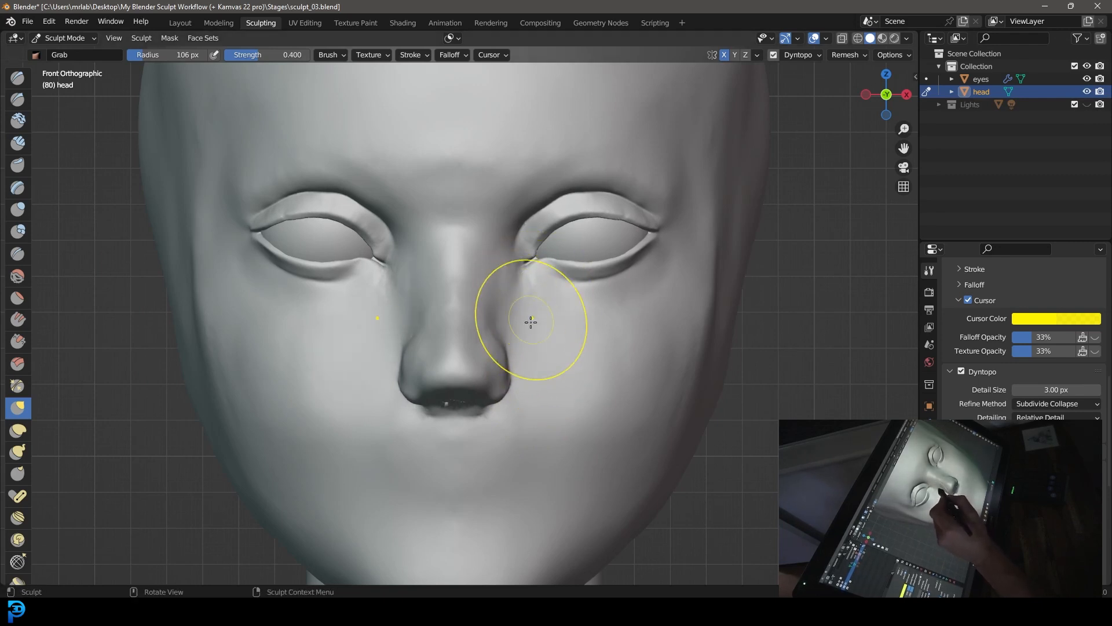
mouse_move(502, 273)
mouse_down()
mouse_move(489, 313)
mouse_move(500, 248)
mouse_up()
middle_drag(501, 247, 346, 325)
drag(344, 322, 339, 337)
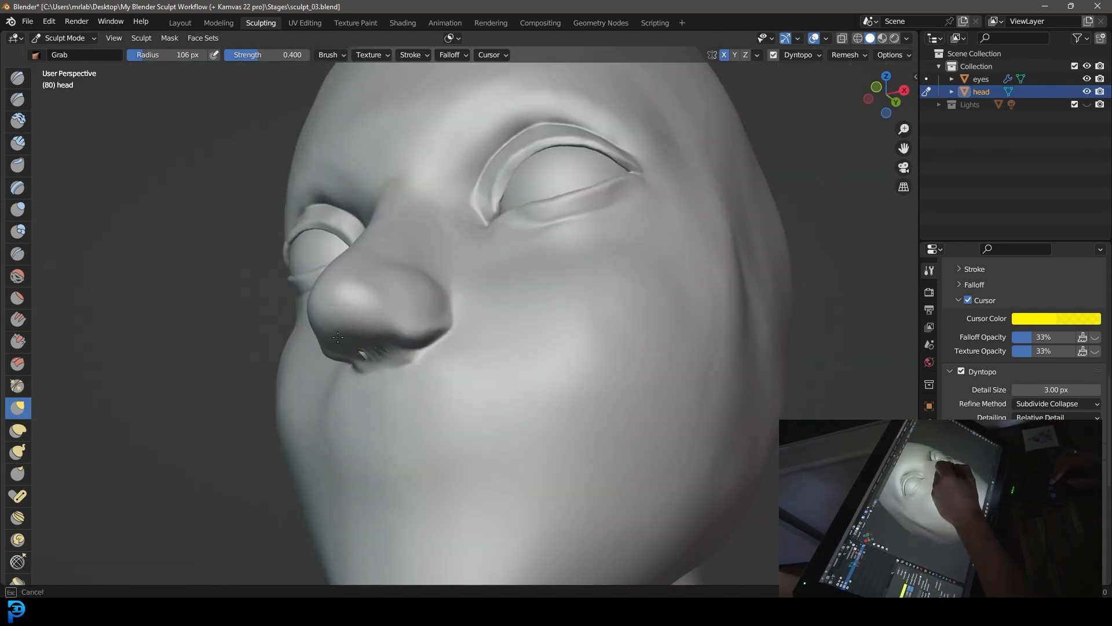
mouse_move(336, 336)
middle_down()
mouse_move(414, 348)
mouse_move(424, 323)
middle_up()
mouse_move(409, 319)
shift+mouse_down()
mouse_move(377, 309)
mouse_move(423, 313)
shift+mouse_up()
middle_drag(423, 313, 402, 367)
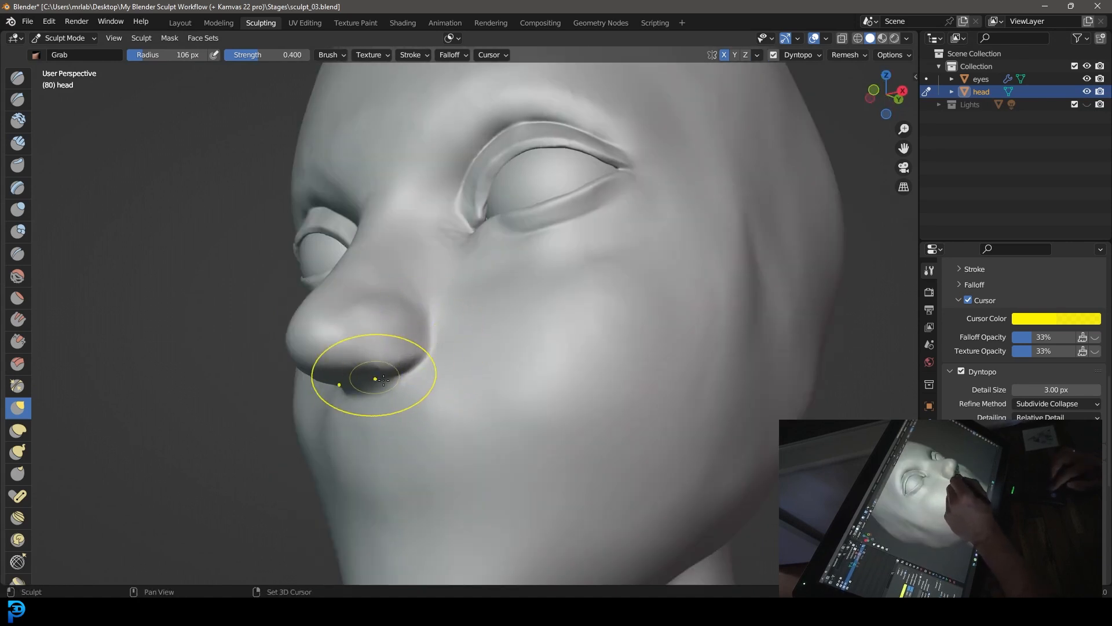
Crease the edge around the nostril wing at a 46 px radius and tighten it with the Pinch/Magnify brush
click(18, 255)
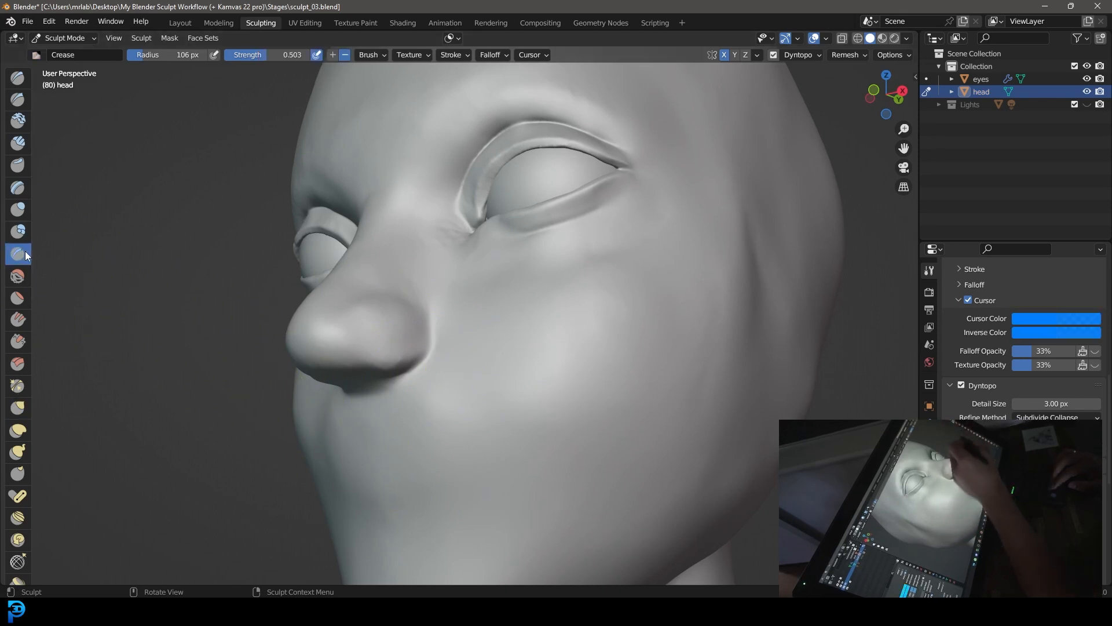
drag(157, 57, 165, 57)
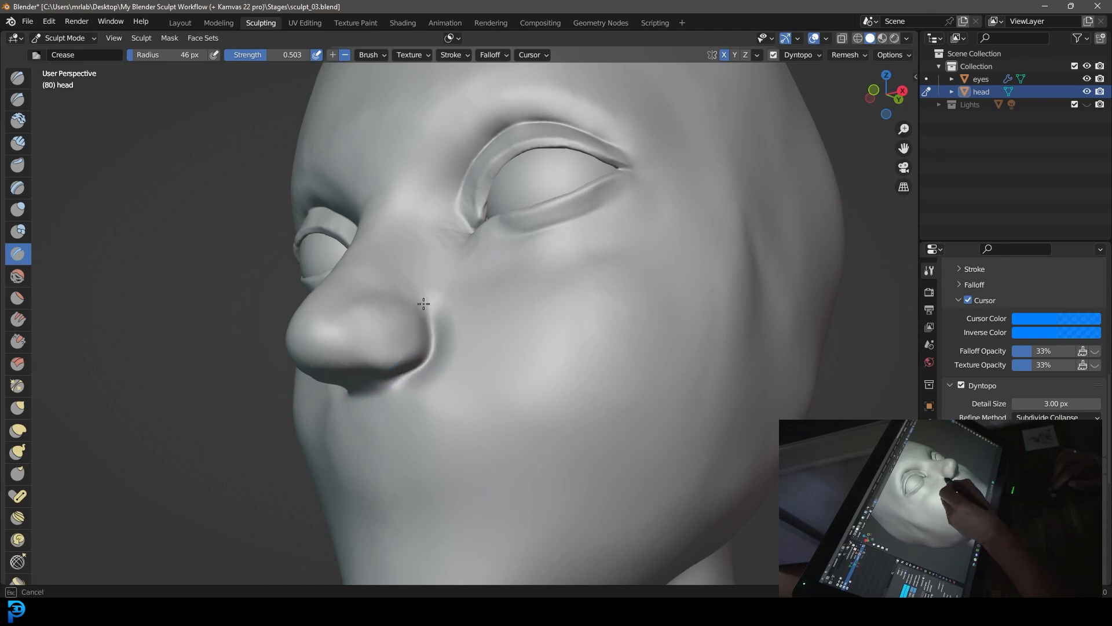
click(18, 385)
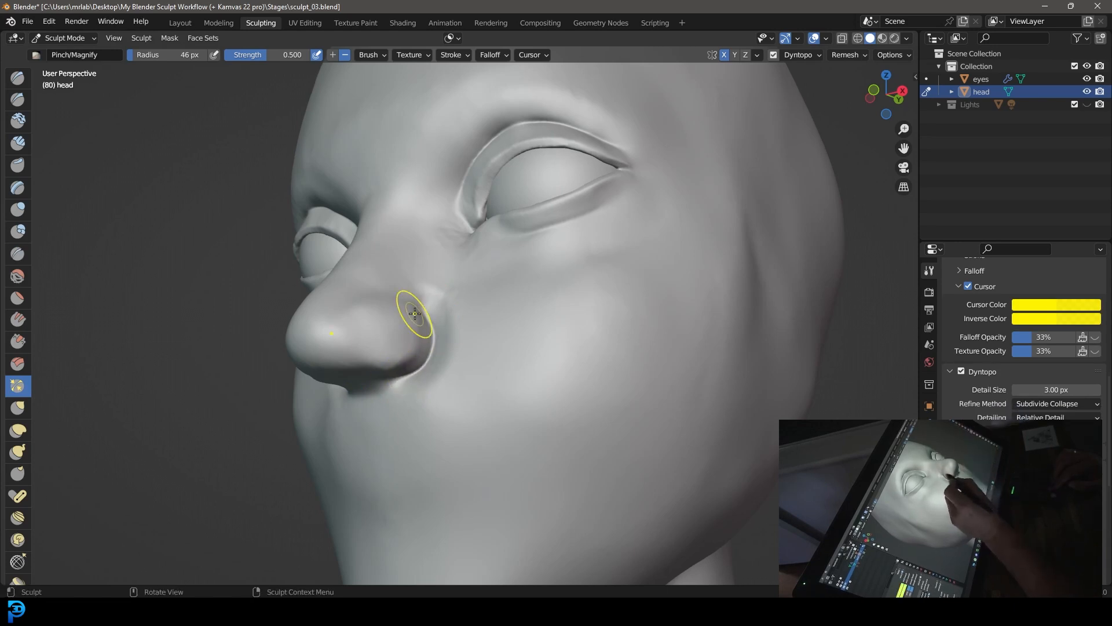
Build up the columella and carve out the nostril openings beneath the nose with Clay Strips at a 46 px radius
mouse_move(431, 387)
middle_down()
mouse_move(442, 347)
mouse_move(477, 345)
mouse_move(476, 334)
middle_up()
click(18, 142)
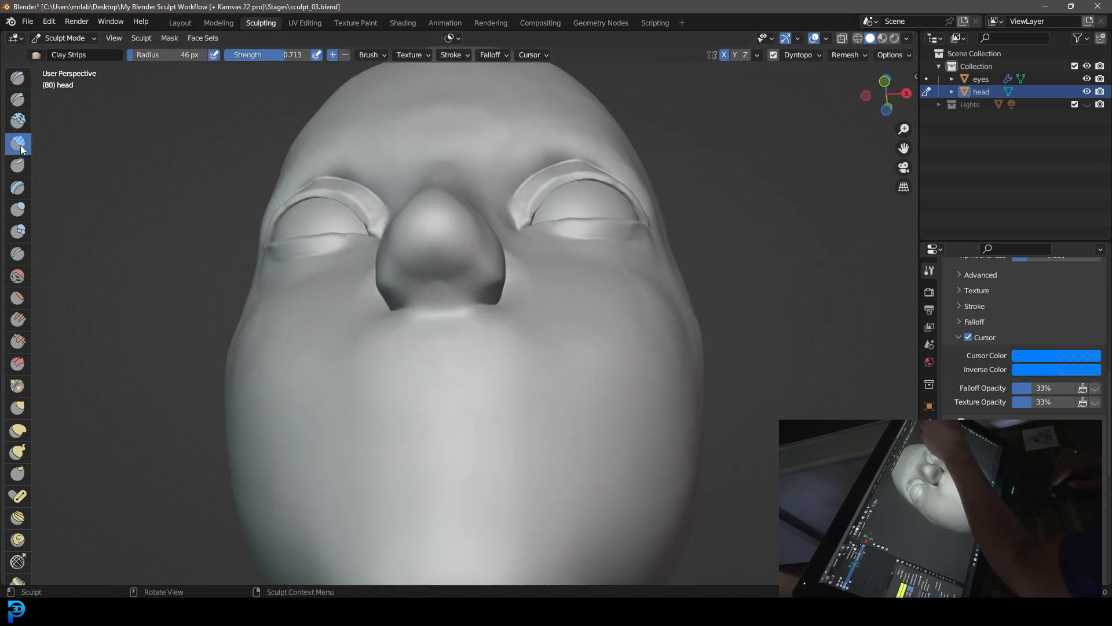
mouse_move(435, 293)
middle_down()
mouse_move(434, 348)
mouse_move(441, 333)
middle_up()
mouse_move(410, 293)
middle_down()
mouse_move(412, 283)
mouse_move(423, 298)
mouse_move(428, 270)
mouse_move(442, 267)
middle_up()
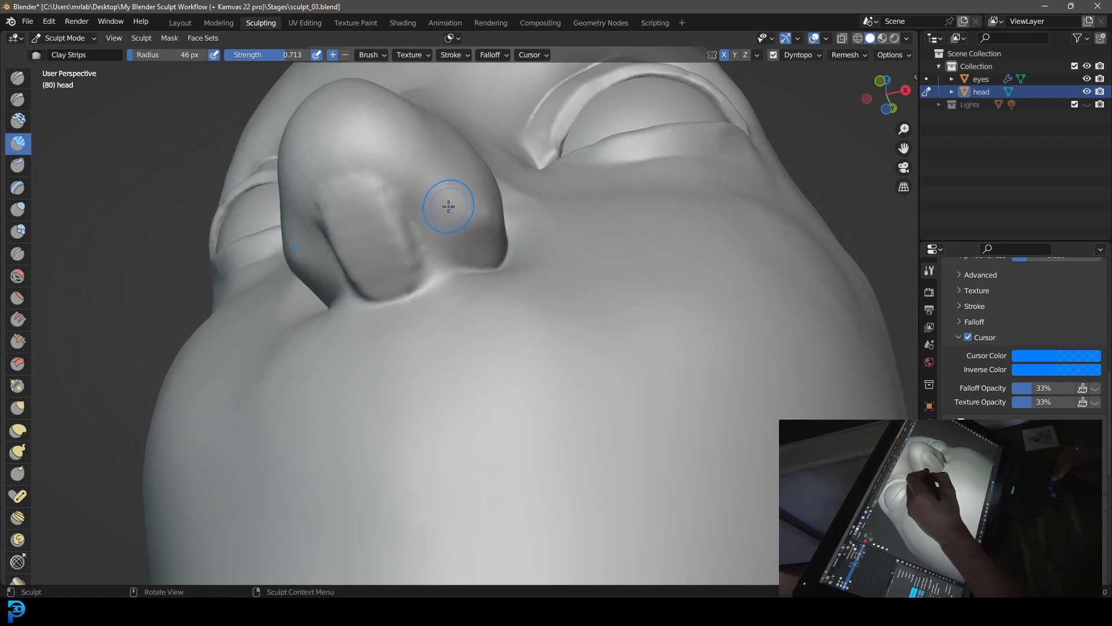
mouse_move(426, 218)
ctrl+mouse_down()
mouse_move(443, 208)
mouse_move(418, 204)
mouse_move(410, 182)
ctrl+mouse_up()
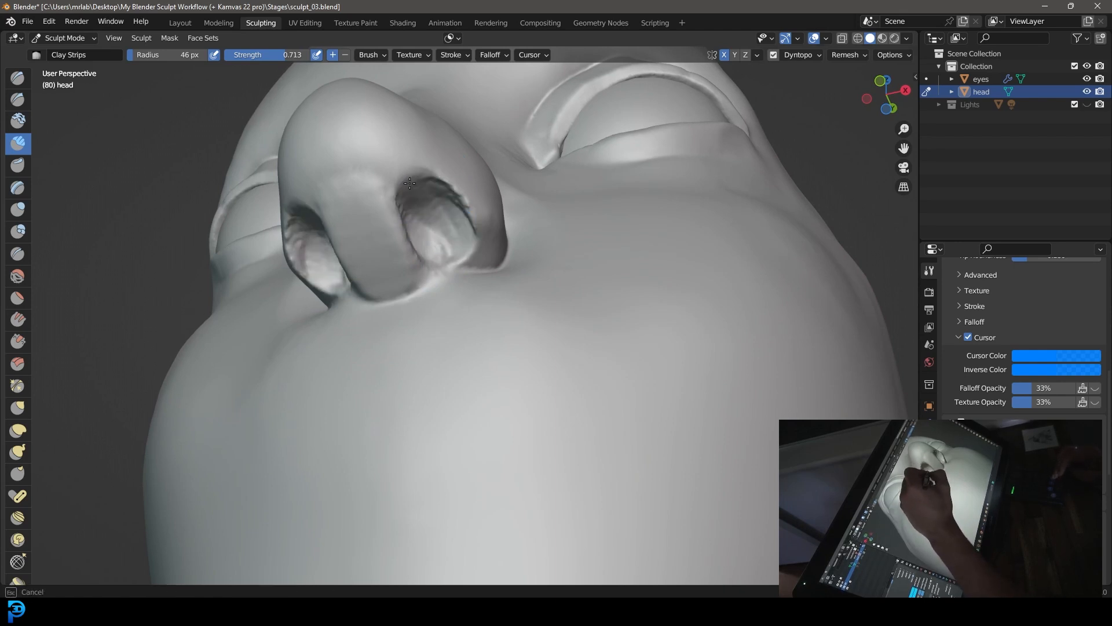
Build up the nostril rims with Clay Strips and smooth the inside of the nostrils
mouse_move(511, 234)
middle_down()
mouse_move(472, 278)
mouse_move(332, 314)
mouse_move(421, 308)
mouse_move(339, 264)
middle_up()
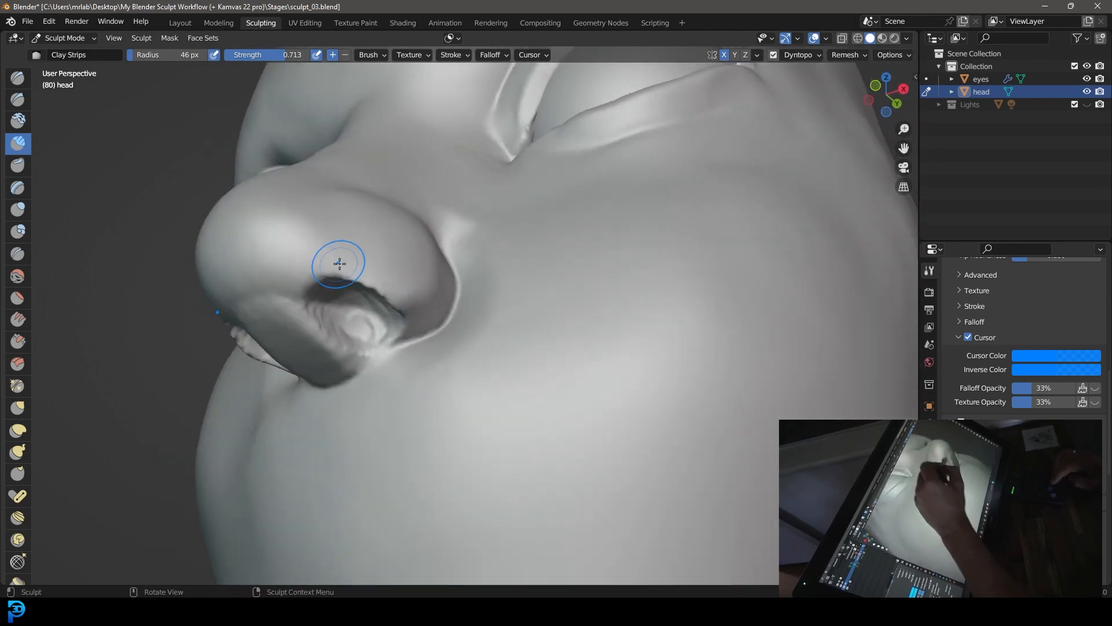
middle_drag(425, 299, 464, 230)
drag(472, 259, 391, 232)
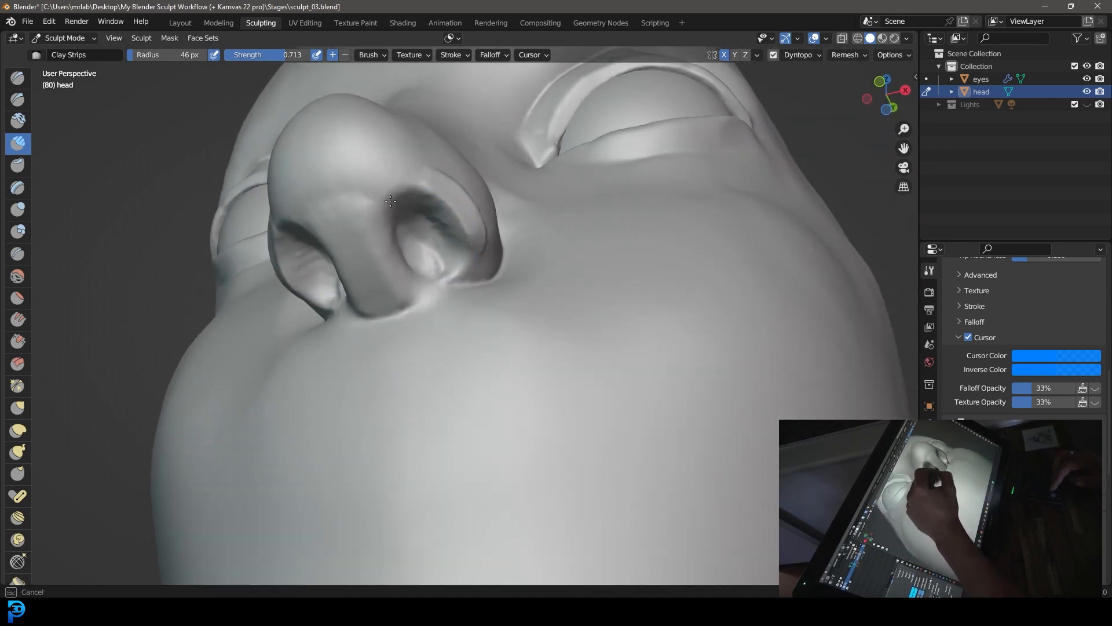
middle_drag(431, 194, 428, 350)
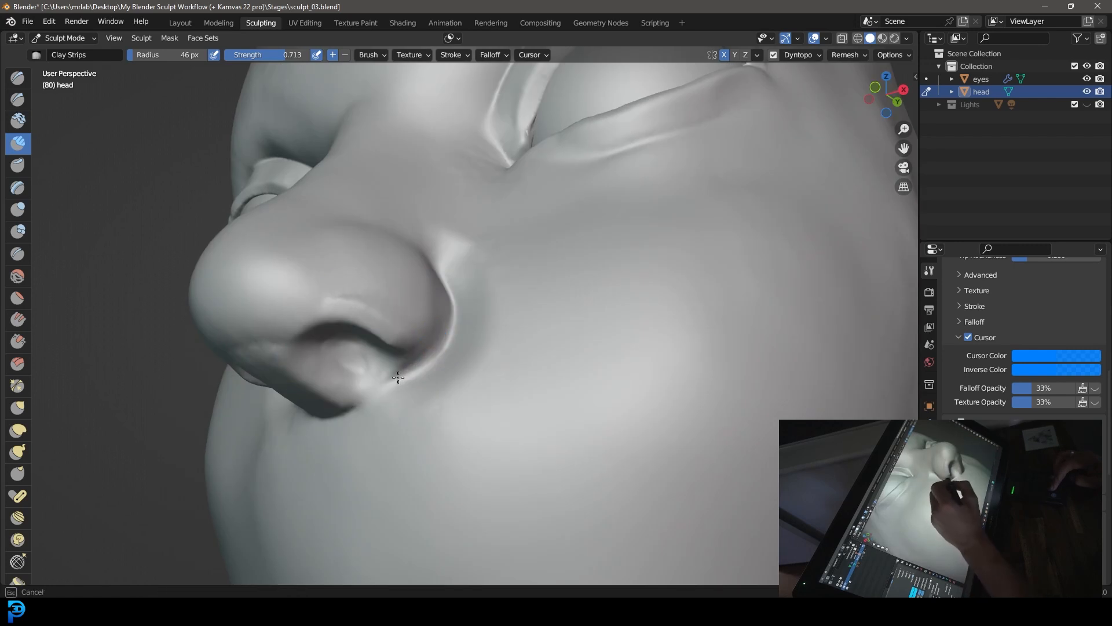
middle_drag(465, 338, 472, 422)
mouse_move(477, 382)
middle_down()
mouse_move(501, 409)
mouse_move(546, 384)
mouse_move(533, 395)
middle_up()
Reshape the nostril wings and rims with the Grab brush at a 78 px radius
click(19, 408)
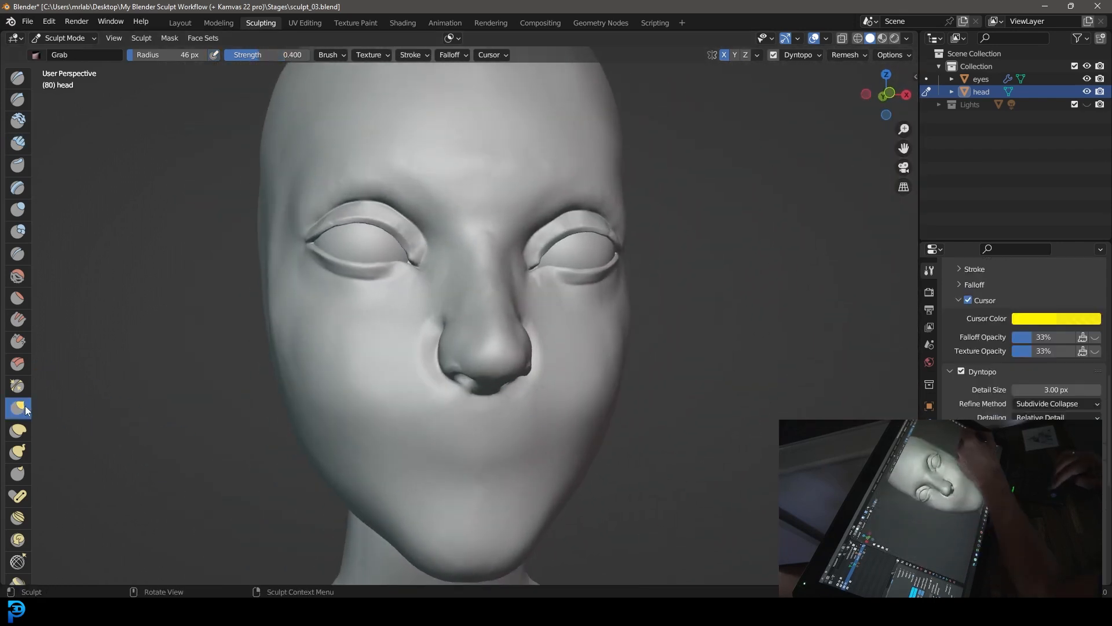
mouse_move(544, 345)
middle_down()
mouse_move(521, 373)
mouse_move(492, 356)
mouse_move(509, 343)
mouse_move(512, 351)
mouse_move(509, 312)
middle_up()
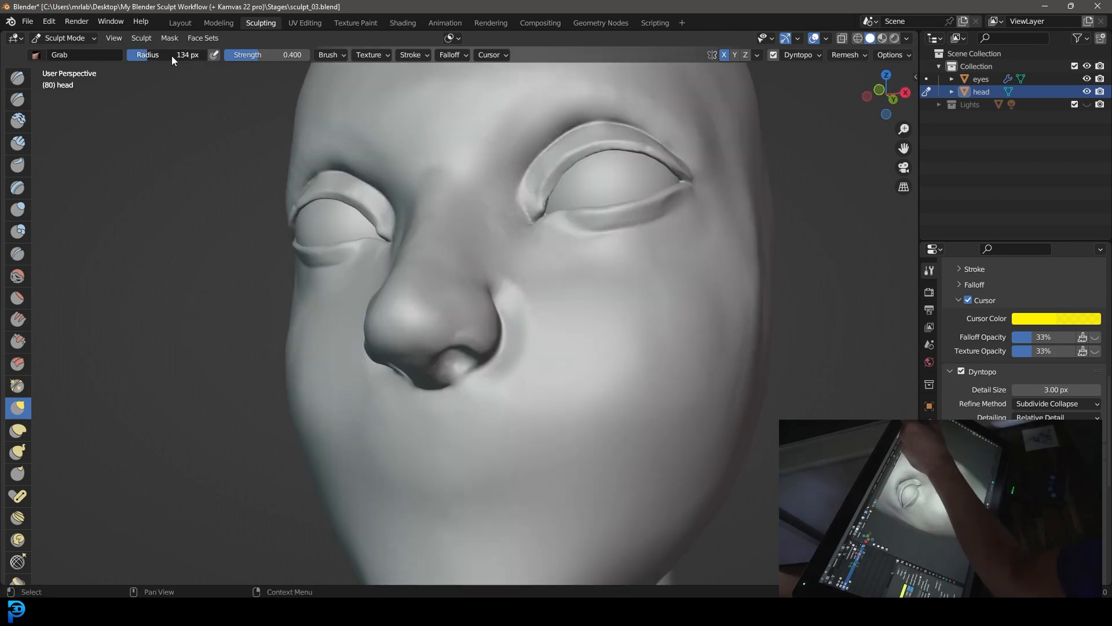
drag(156, 55, 159, 54)
drag(480, 339, 501, 375)
middle_drag(509, 334, 464, 336)
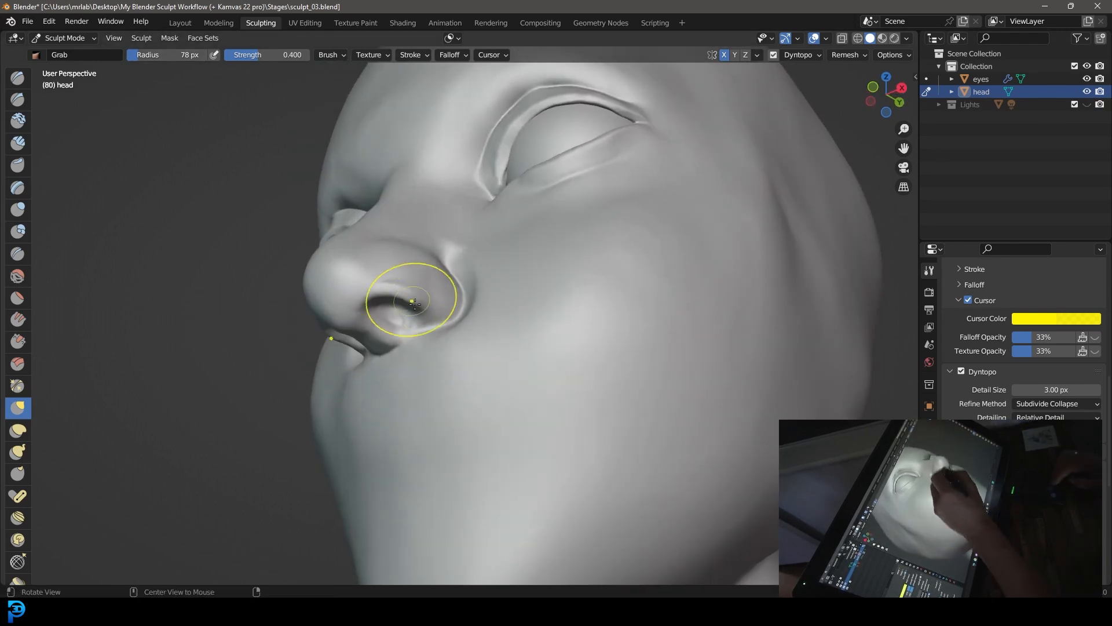
Reshape the nose underside and wing creases with the Grab brush, enlarging its radius to 144 px for broader adjustments
middle_drag(410, 298, 380, 347)
drag(349, 375, 347, 373)
mouse_move(398, 384)
middle_down()
mouse_move(395, 371)
mouse_move(398, 393)
middle_up()
drag(399, 394, 413, 377)
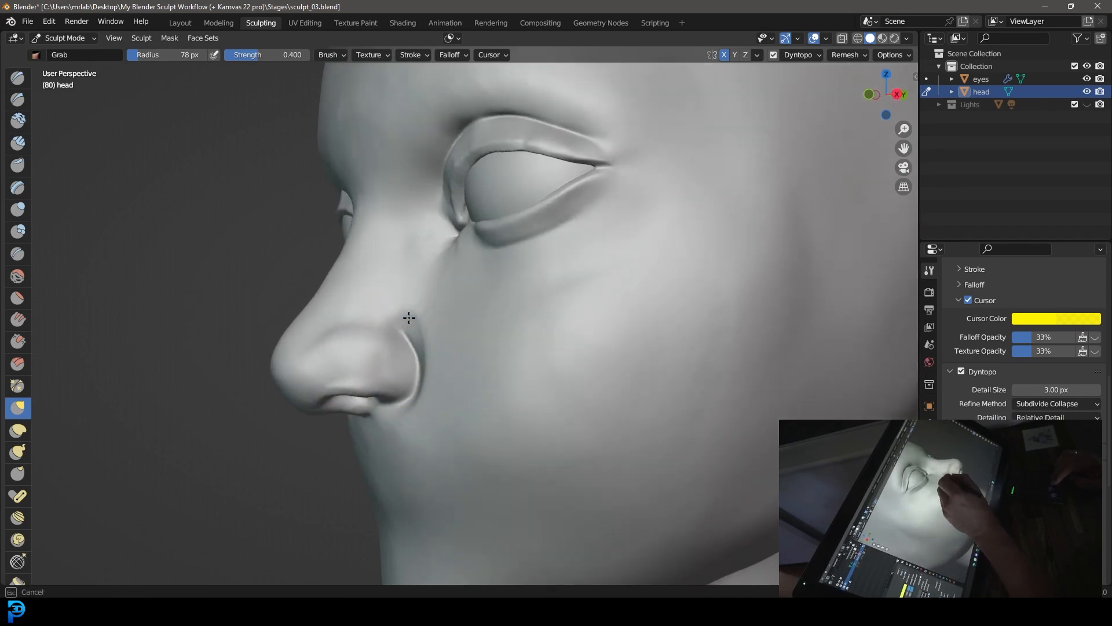
drag(421, 302, 413, 312)
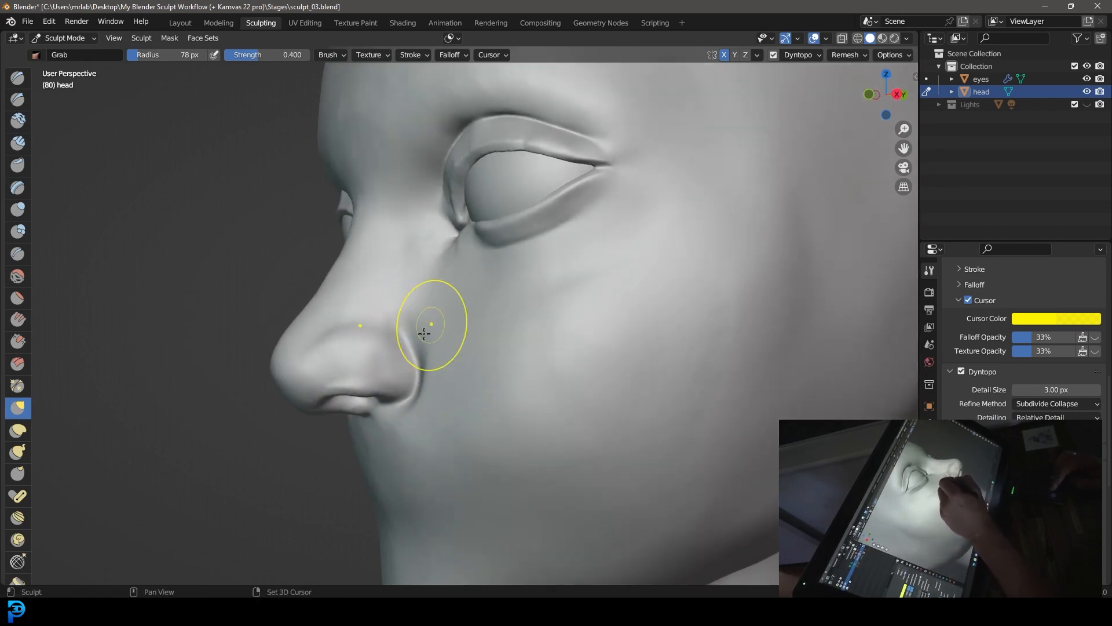
middle_drag(394, 337, 531, 358)
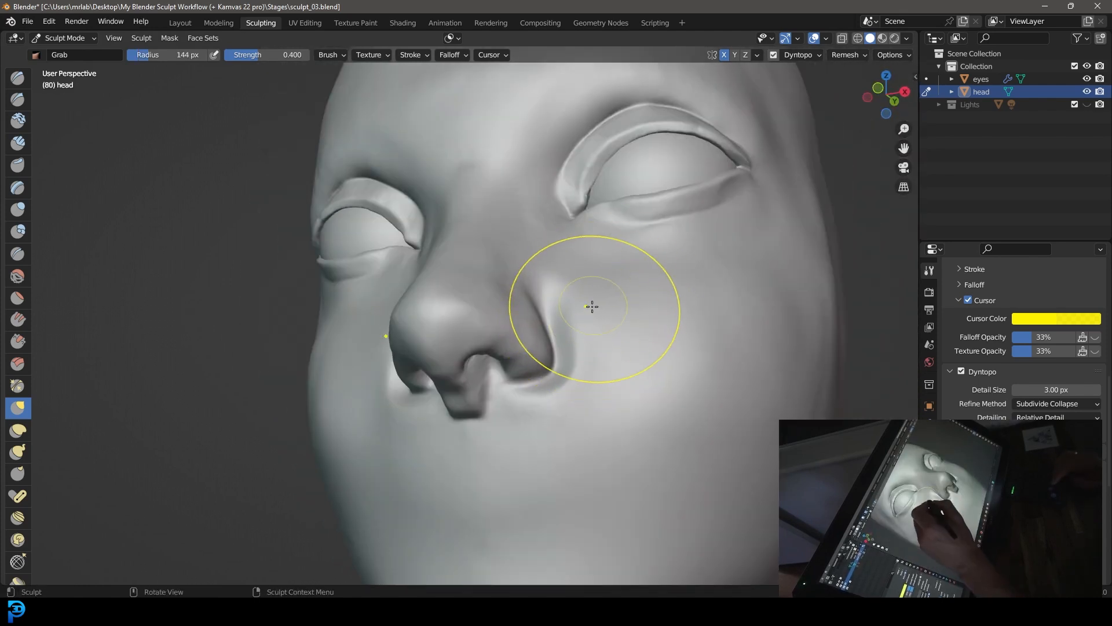
mouse_move(578, 331)
middle_down()
mouse_move(581, 303)
mouse_move(613, 280)
mouse_move(621, 290)
mouse_move(591, 303)
mouse_move(568, 294)
mouse_move(566, 315)
mouse_move(554, 311)
mouse_move(593, 291)
mouse_move(543, 314)
mouse_move(564, 289)
middle_up()
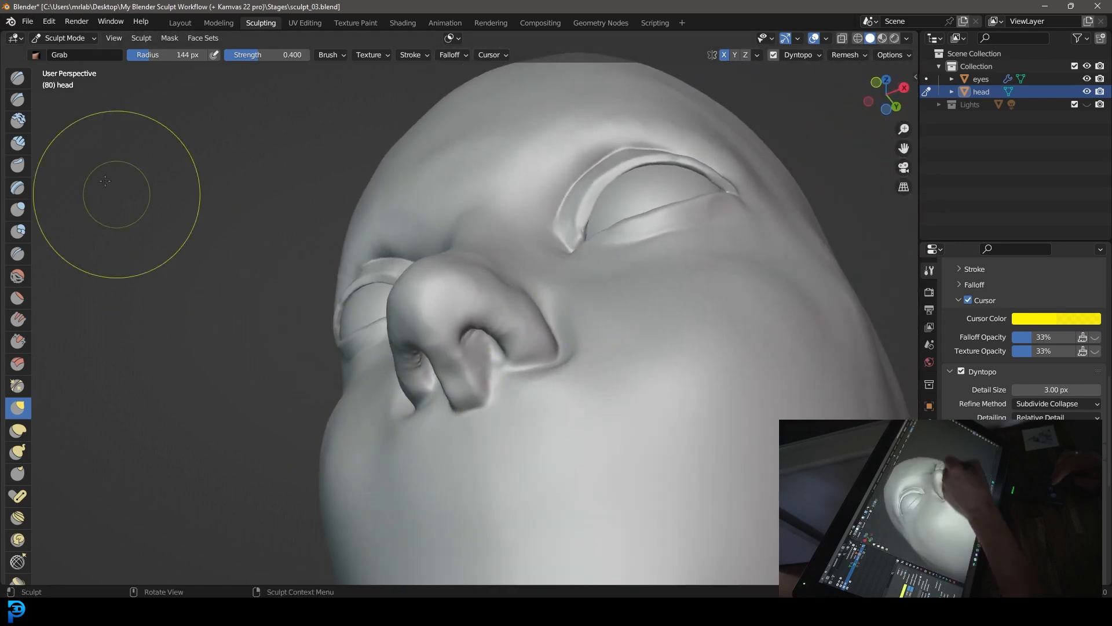
Examine the nostrils and columella from below and from the side, and check the proportions of the whole bust
click(21, 145)
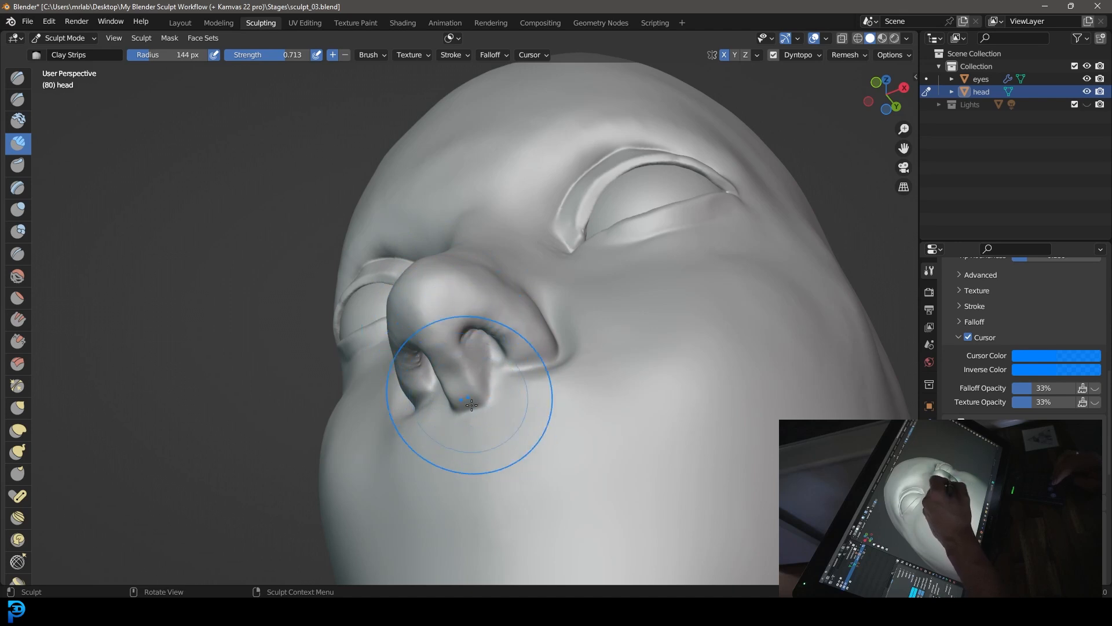
mouse_move(498, 363)
middle_down()
mouse_move(524, 410)
mouse_move(522, 323)
middle_up()
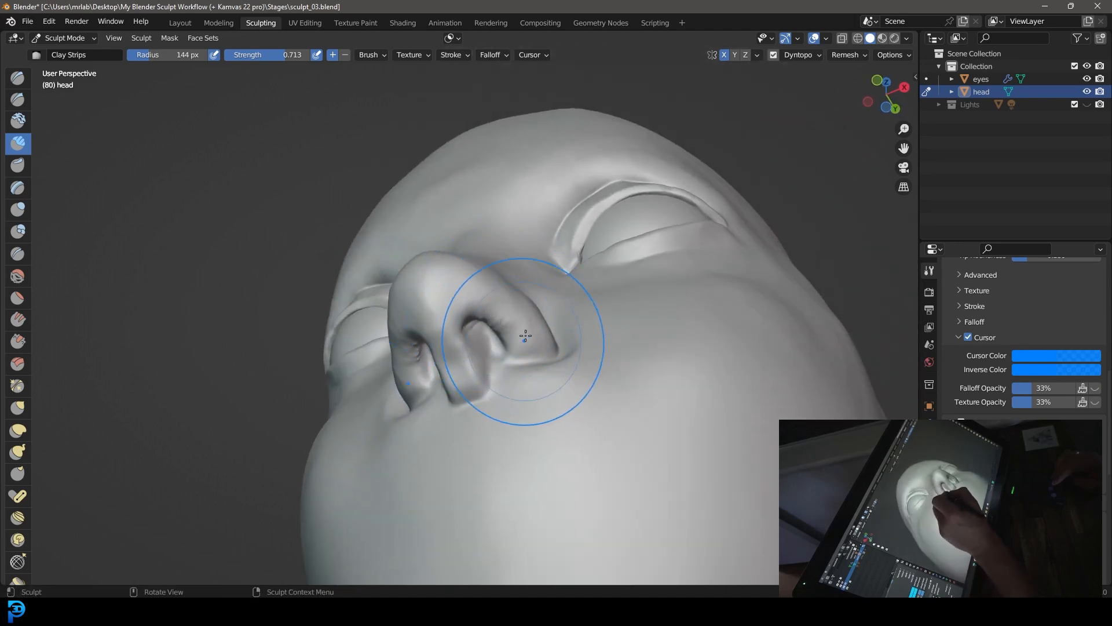
middle_drag(494, 324, 450, 321)
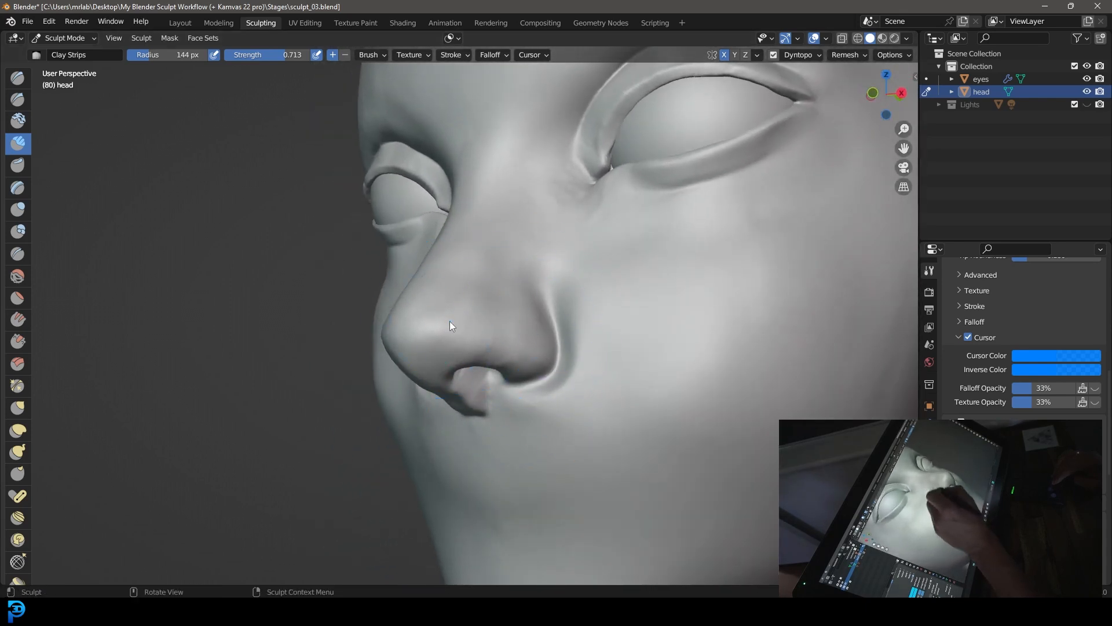
middle_drag(509, 266, 499, 352)
middle_drag(458, 387, 459, 293)
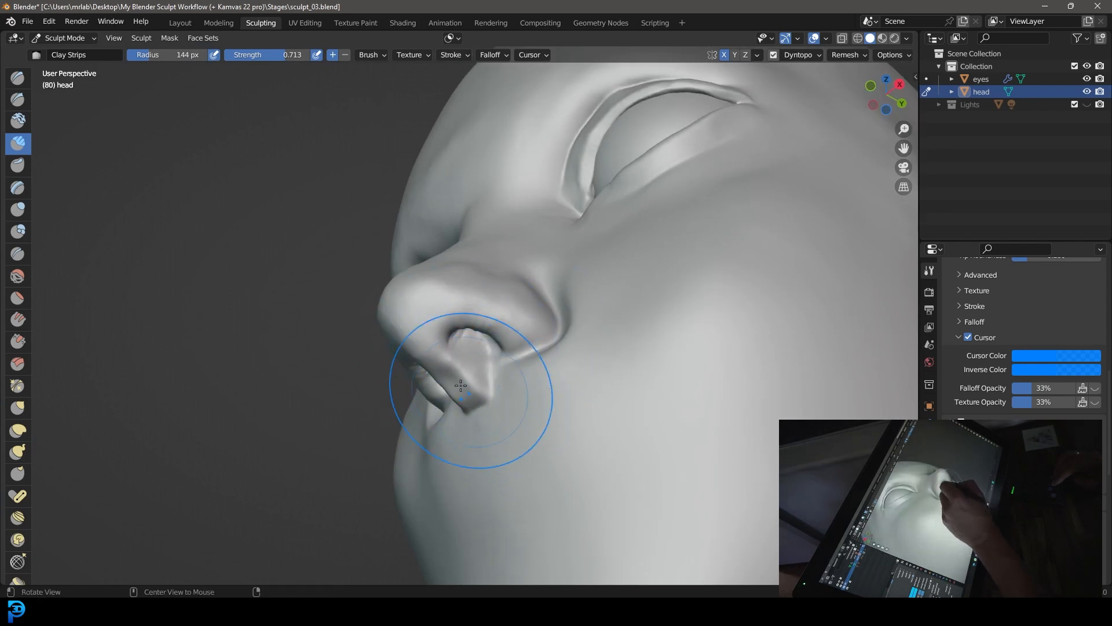
middle_drag(479, 373, 461, 385)
mouse_move(471, 439)
middle_down()
mouse_move(606, 415)
mouse_move(555, 329)
mouse_move(529, 400)
mouse_move(641, 387)
mouse_move(571, 402)
mouse_move(497, 366)
mouse_move(579, 367)
mouse_move(547, 493)
middle_up()
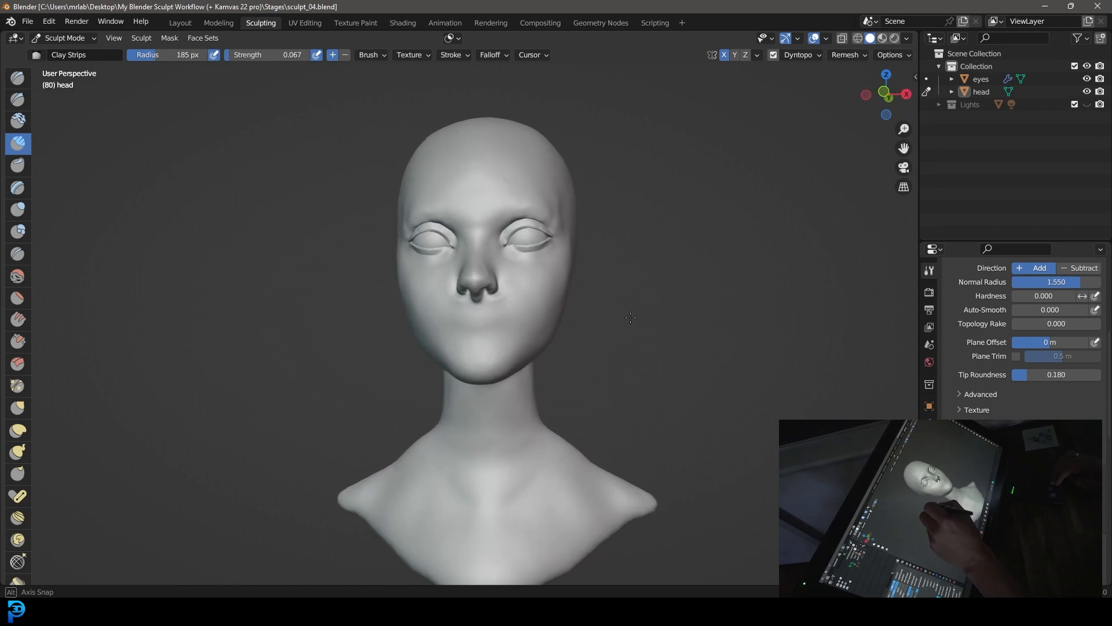
middle_drag(630, 318, 623, 327)
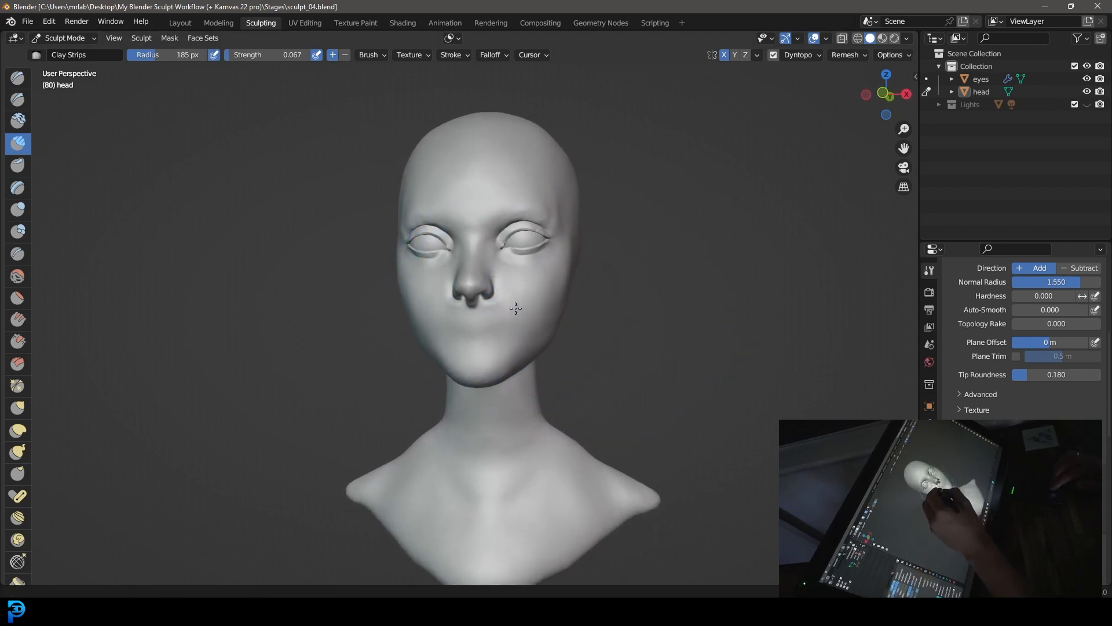
ctrl+middle_drag(516, 310, 536, 253)
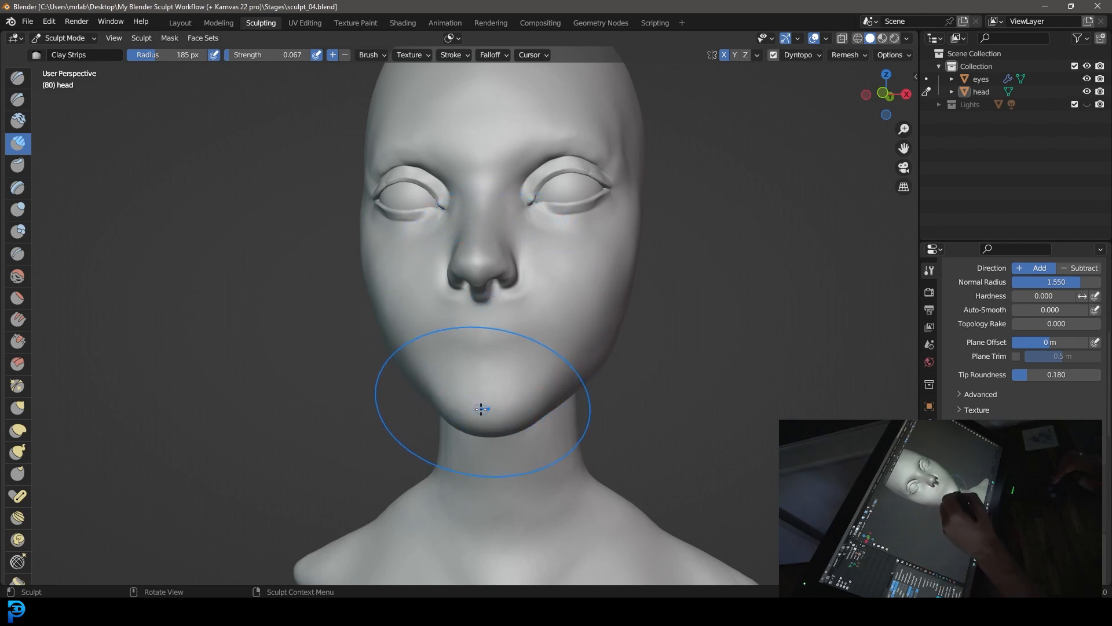
middle_drag(477, 408, 497, 425)
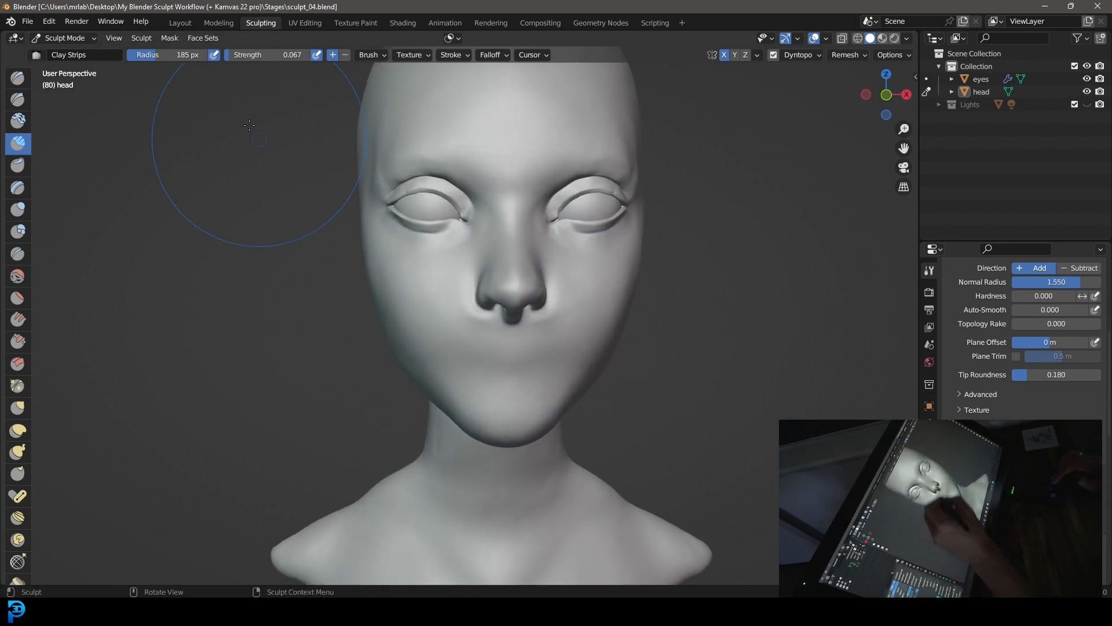
Cut a horizontal mouth line below the nose in the front view with the Crease brush at a 36 px radius
click(114, 38)
mouse_move(238, 196)
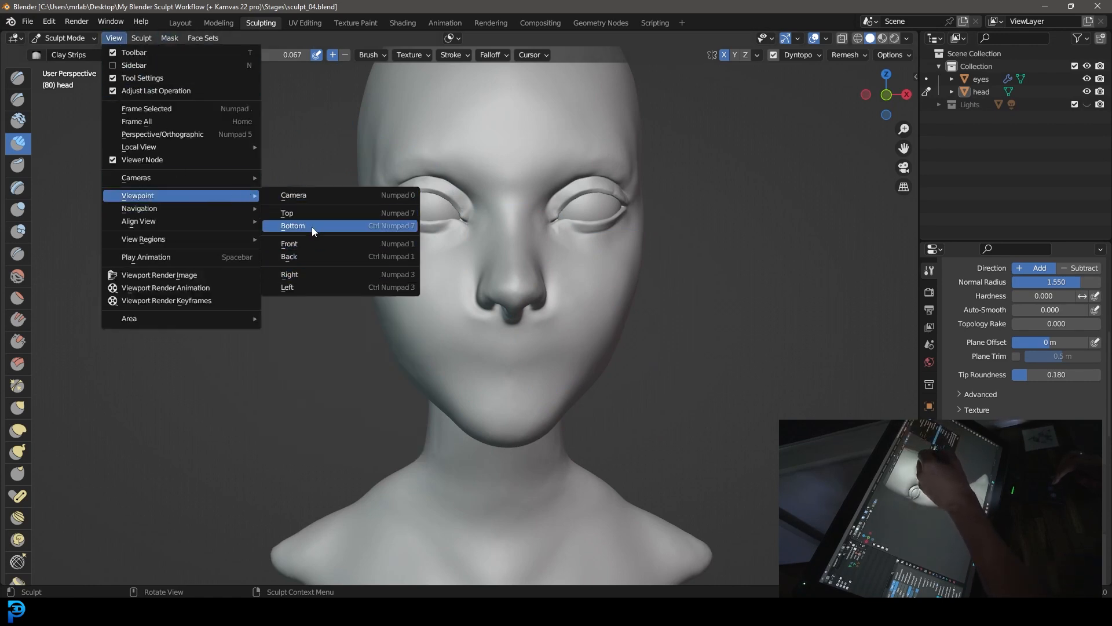
click(308, 244)
ctrl+middle_drag(589, 328, 650, 257)
shift+middle_drag(650, 296, 608, 286)
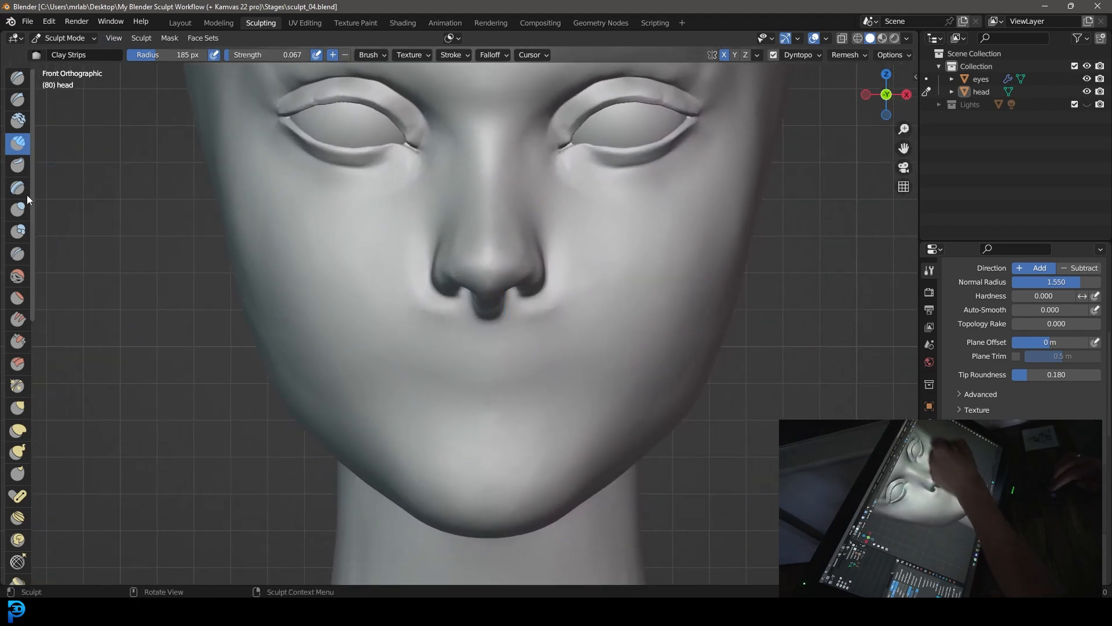
click(25, 255)
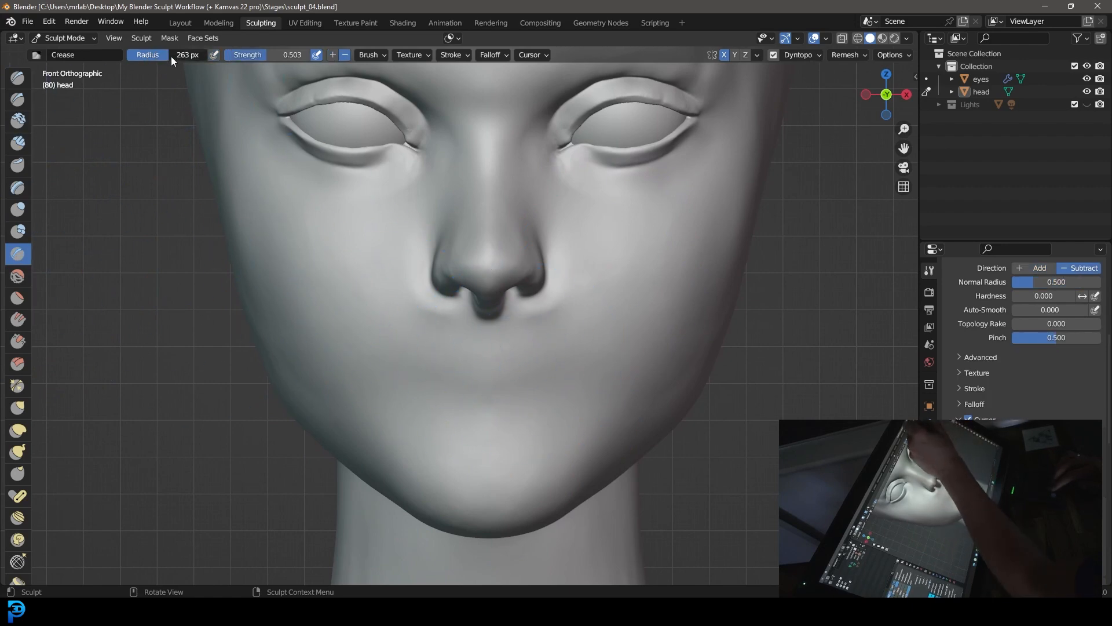
drag(133, 56, 127, 57)
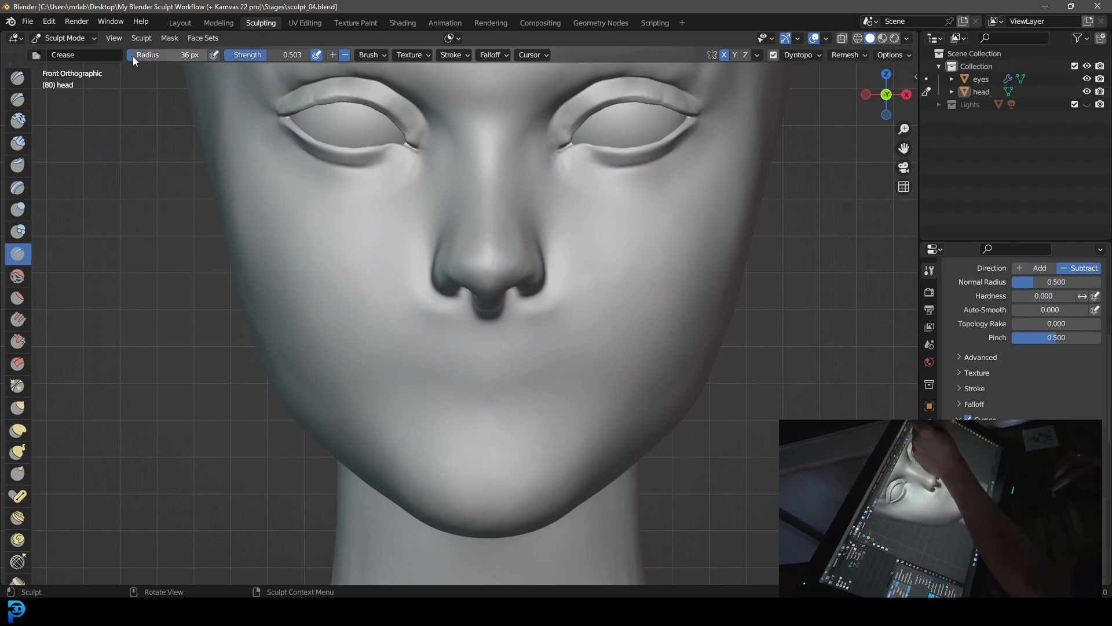
mouse_move(499, 387)
mouse_down()
mouse_move(548, 390)
mouse_move(596, 372)
mouse_up()
drag(494, 387, 586, 375)
drag(481, 390, 591, 380)
drag(487, 386, 582, 383)
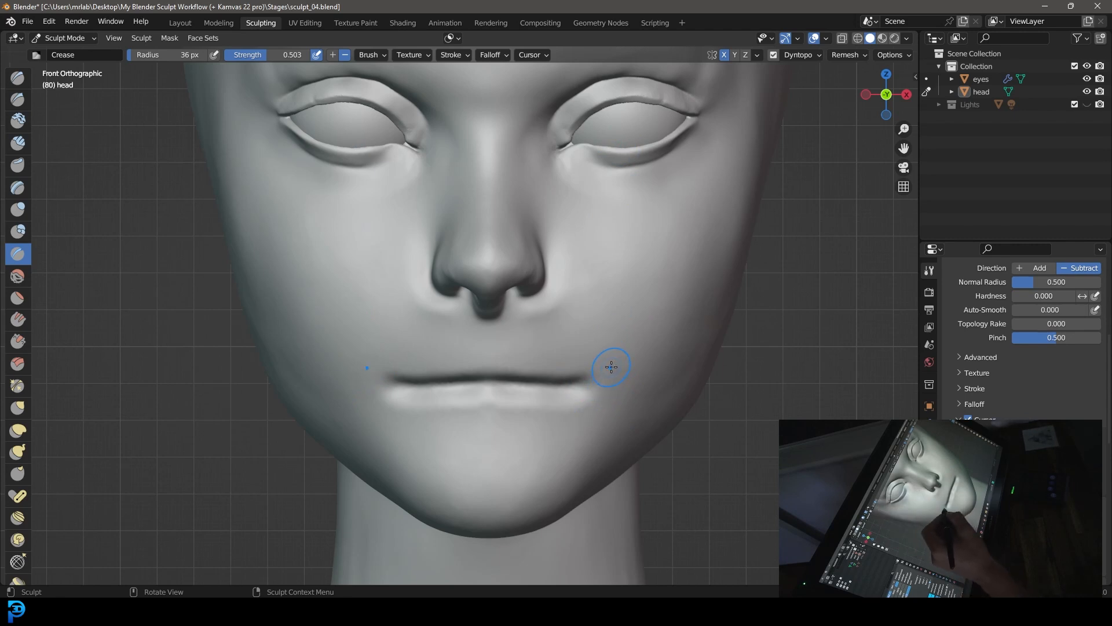
Try to extend the mouth line outward past its corners with the Crease brush, and undo the stroke
drag(582, 383, 623, 375)
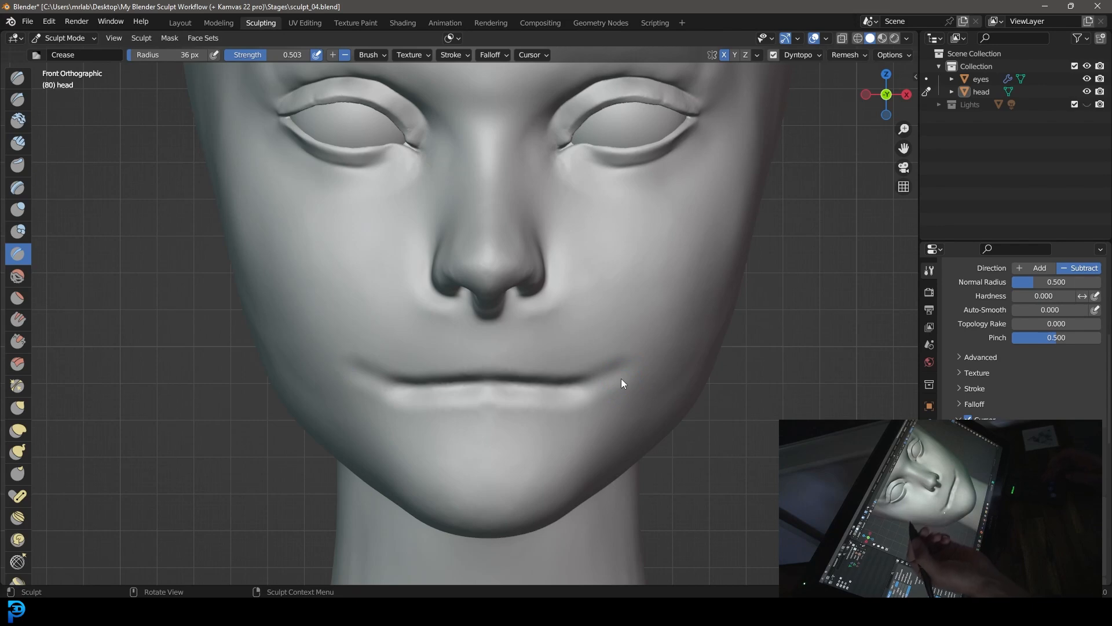
key(ctrl+z)
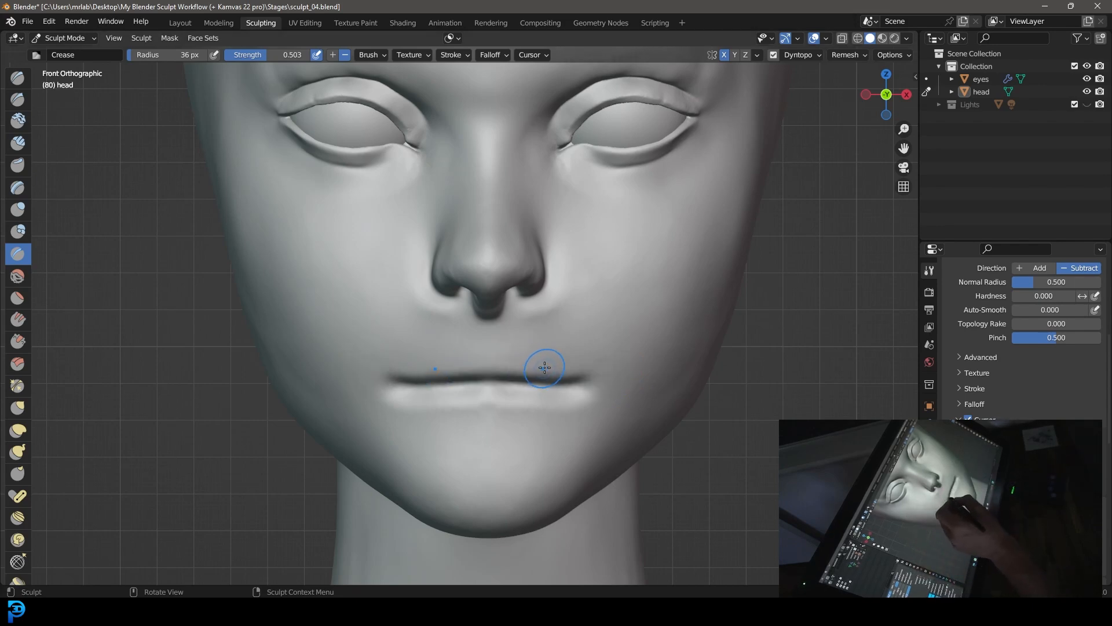
Build up the middle of the upper lip with Clay Strips at a 51 px radius and 0.287 strength
click(18, 143)
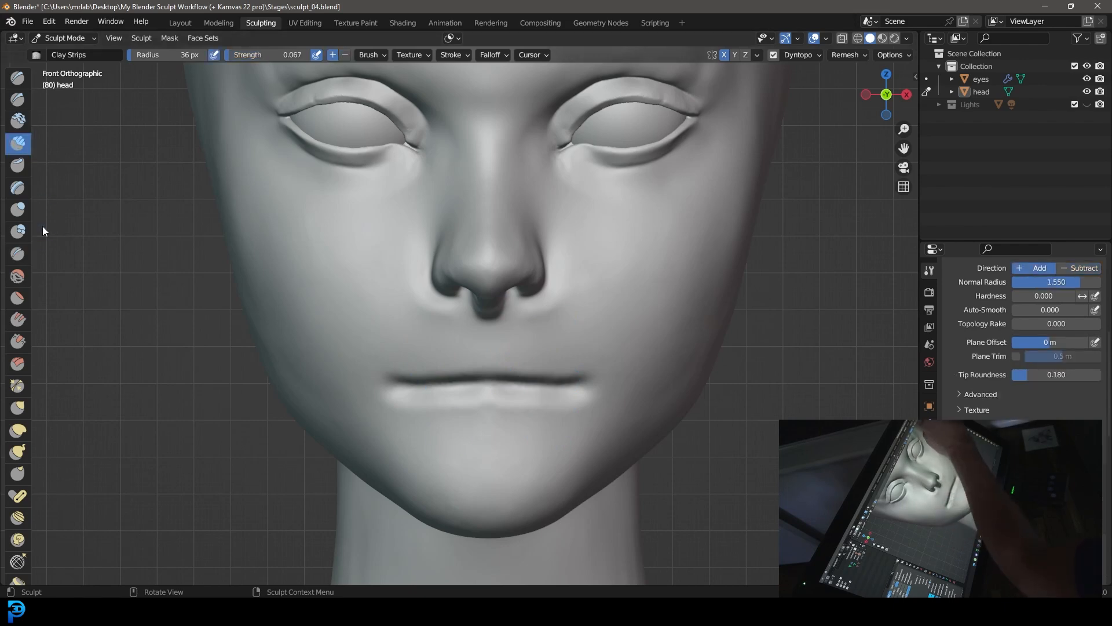
middle_drag(619, 349, 615, 302)
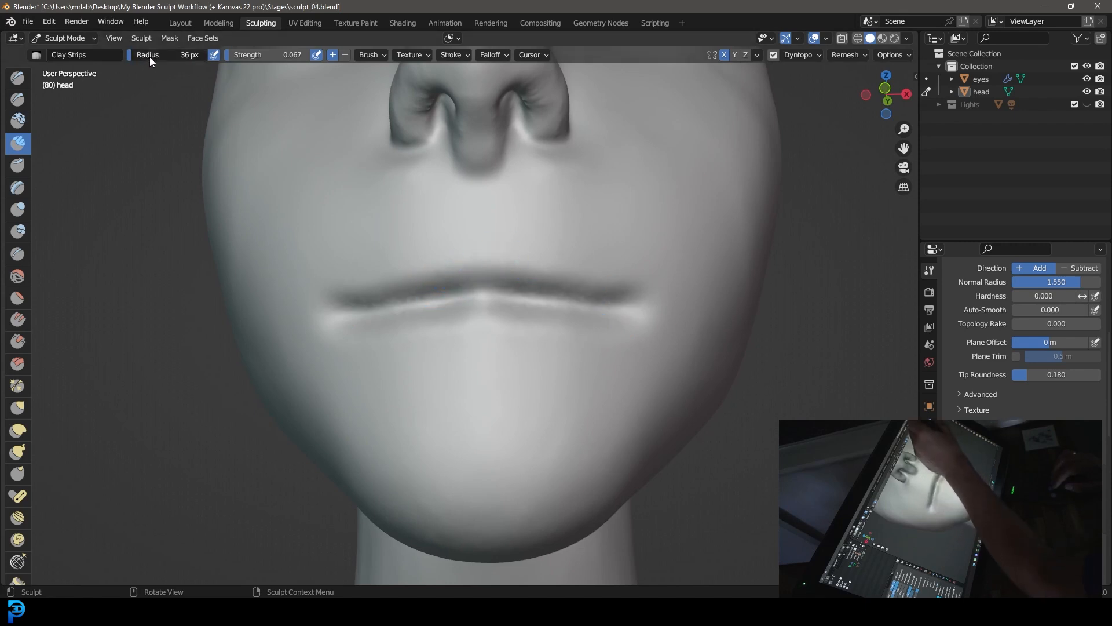
mouse_move(160, 54)
mouse_down()
mouse_move(145, 57)
mouse_move(155, 52)
mouse_up()
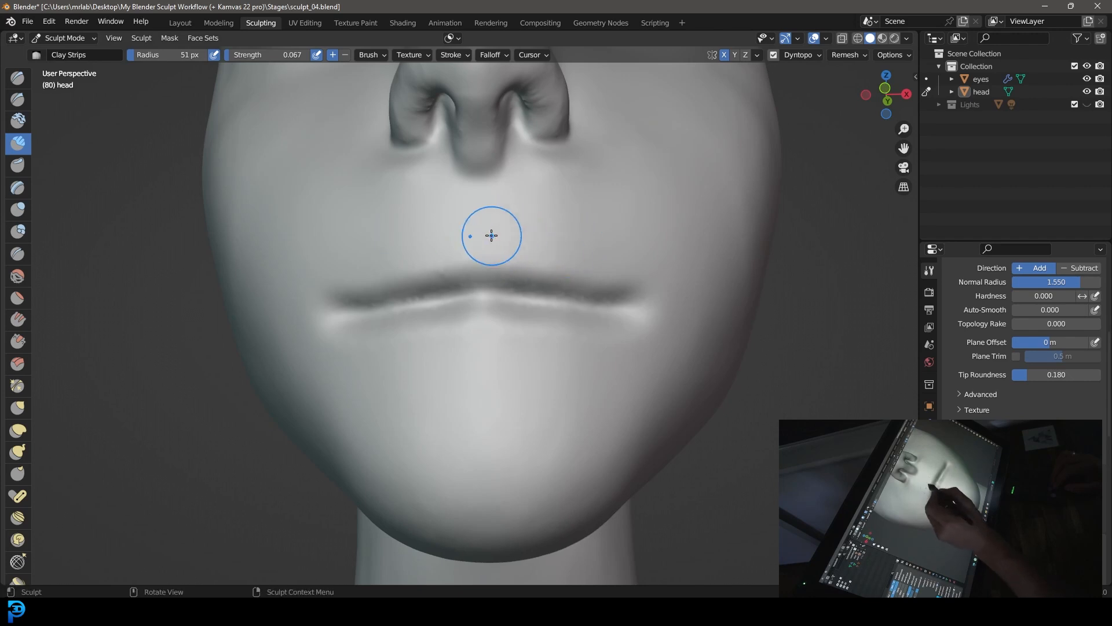
drag(244, 53, 268, 56)
mouse_move(514, 247)
mouse_down()
mouse_move(546, 248)
mouse_move(523, 215)
mouse_move(534, 253)
mouse_move(553, 249)
mouse_up()
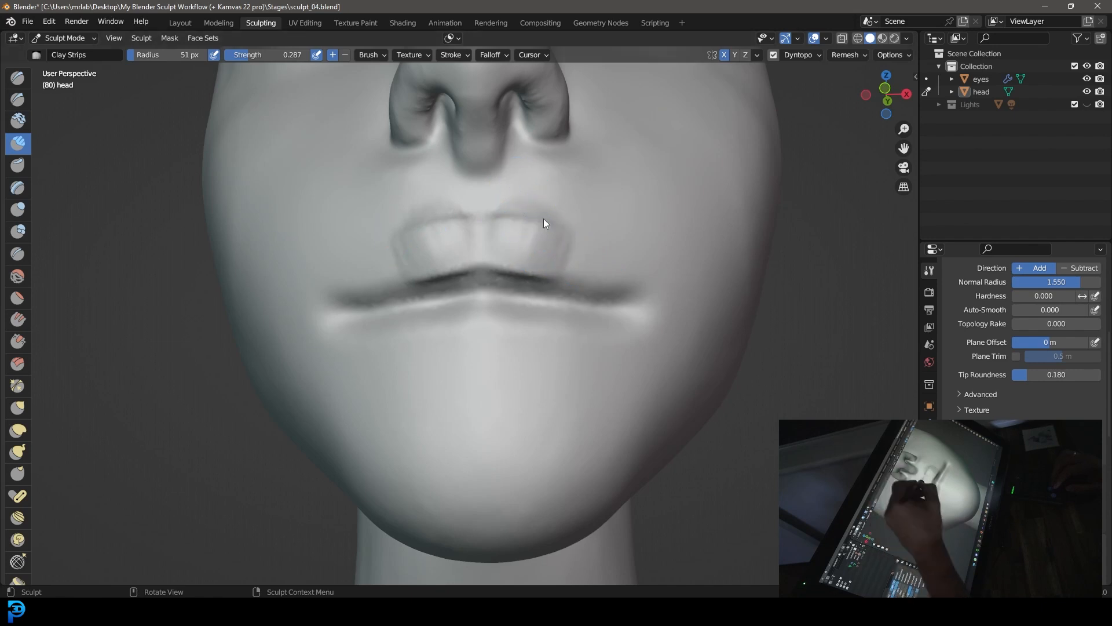
mouse_move(538, 215)
mouse_down()
mouse_move(527, 206)
mouse_move(509, 255)
mouse_move(511, 220)
mouse_up()
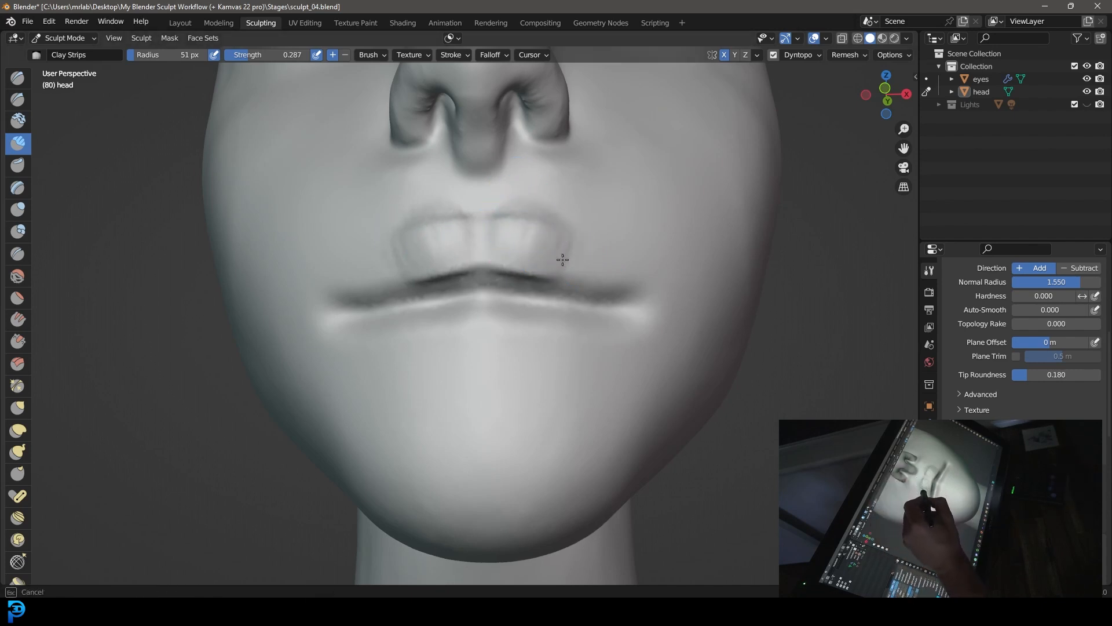
Extend the upper lip volume from its centre down to the mouth corners with Clay Strips
mouse_move(528, 257)
mouse_down()
mouse_move(549, 226)
mouse_move(529, 214)
mouse_move(618, 290)
mouse_up()
drag(561, 245, 628, 300)
drag(561, 245, 602, 278)
drag(577, 258, 629, 299)
drag(551, 240, 644, 314)
drag(514, 238, 508, 239)
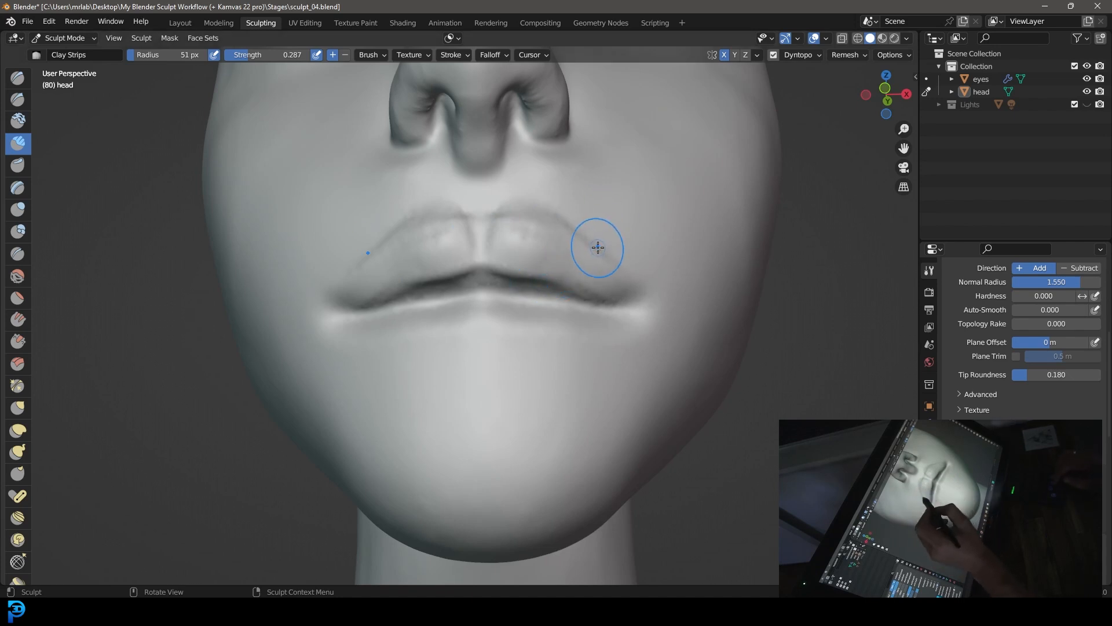
Block in the lower lip beneath the mouth line with Clay Strips, from the centre out towards the corners
mouse_move(571, 290)
middle_down()
mouse_move(557, 281)
mouse_move(529, 303)
mouse_move(626, 275)
mouse_move(583, 298)
mouse_move(577, 290)
mouse_move(546, 367)
mouse_move(566, 338)
mouse_move(570, 357)
mouse_move(497, 390)
middle_up()
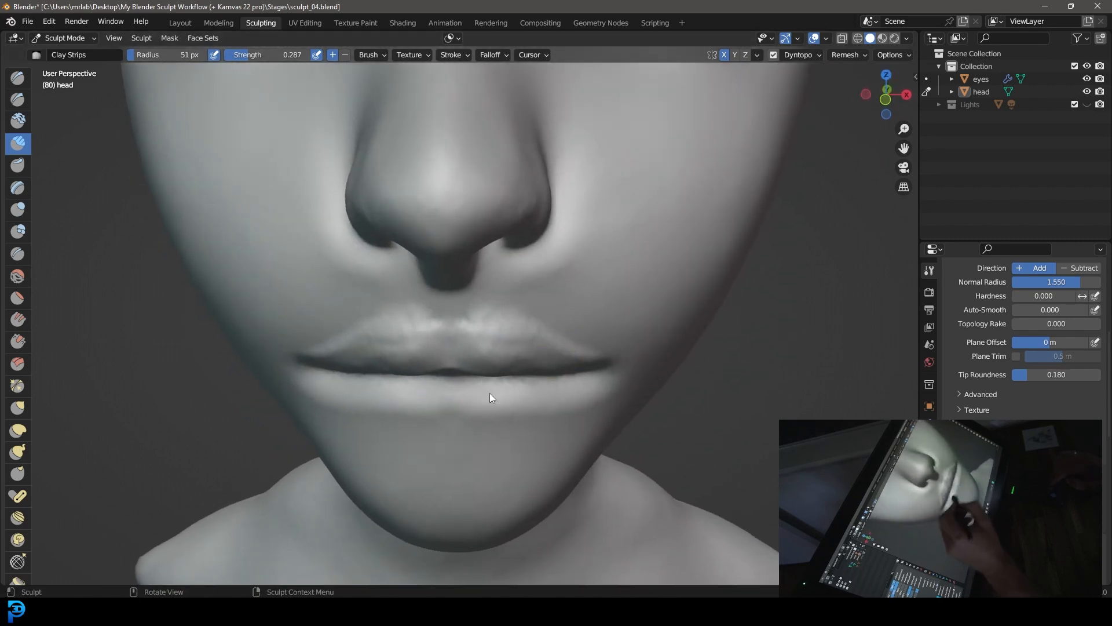
mouse_move(464, 399)
mouse_down()
mouse_move(474, 406)
mouse_move(405, 417)
mouse_move(506, 418)
mouse_move(486, 400)
mouse_move(576, 378)
mouse_up()
drag(513, 399, 588, 378)
mouse_move(516, 400)
mouse_down()
mouse_move(565, 383)
mouse_move(574, 420)
mouse_up()
mouse_move(437, 400)
mouse_down()
mouse_move(427, 405)
mouse_move(468, 419)
mouse_move(501, 410)
mouse_up()
Thicken the lower lip with vertical Clay Strips strokes from its centre to its outer ends
mouse_move(501, 409)
middle_down()
mouse_move(558, 393)
mouse_move(471, 297)
mouse_move(519, 321)
mouse_move(539, 270)
mouse_move(533, 286)
middle_up()
drag(459, 304, 463, 263)
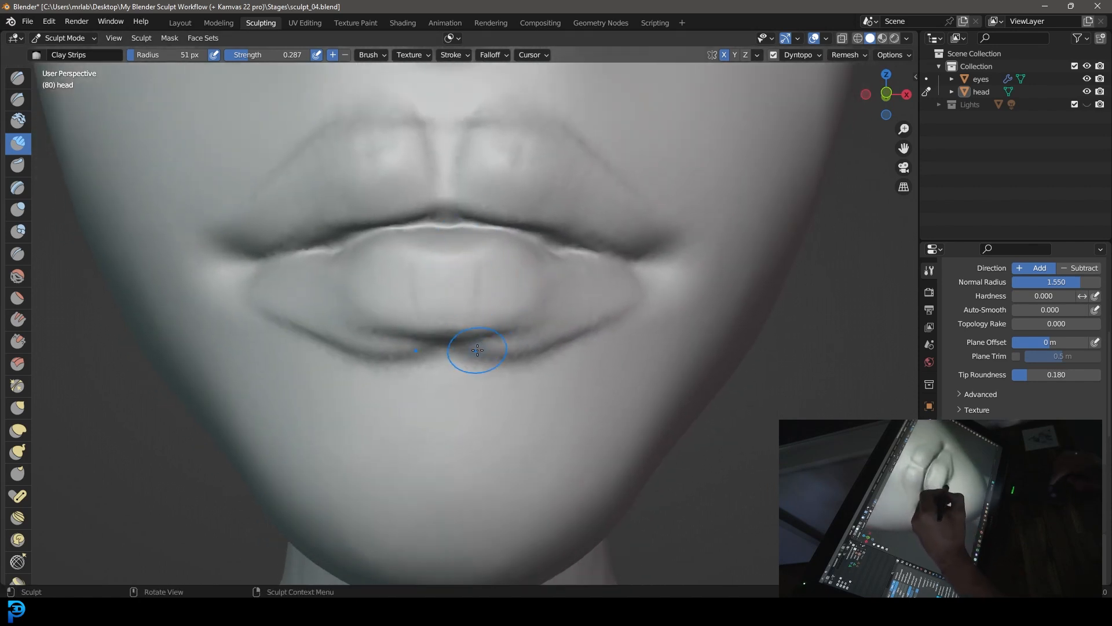
mouse_move(486, 324)
mouse_down()
mouse_move(497, 241)
mouse_move(524, 255)
mouse_up()
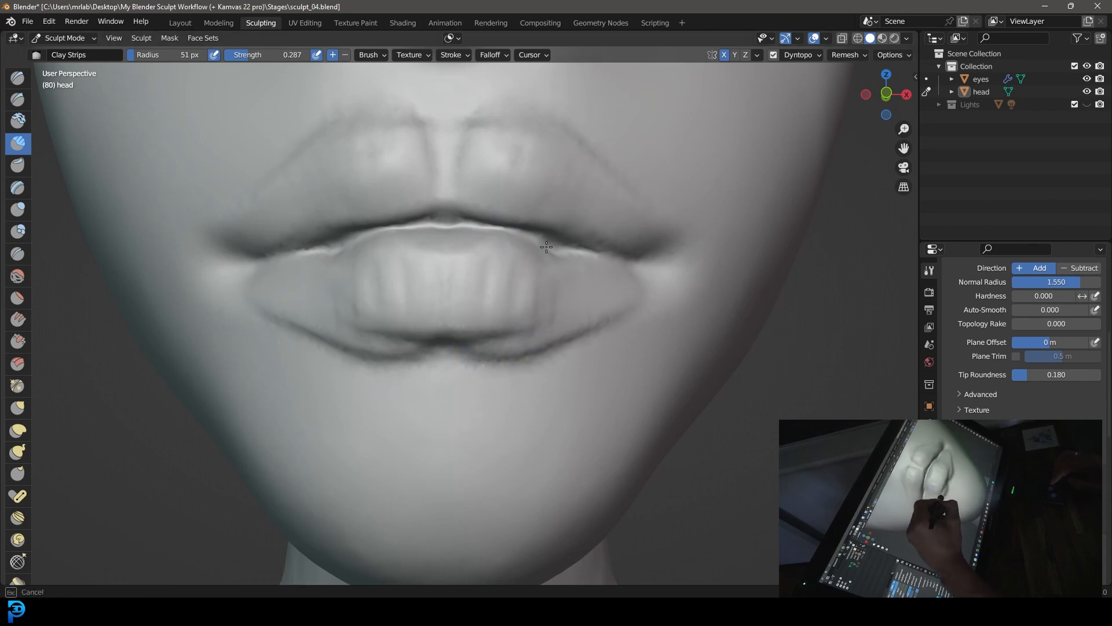
mouse_move(617, 311)
alt+mouse_down()
mouse_move(619, 298)
mouse_move(614, 318)
alt+mouse_up()
mouse_move(614, 317)
ctrl+alt+mouse_down()
mouse_move(619, 297)
mouse_move(620, 346)
mouse_move(609, 343)
ctrl+alt+mouse_up()
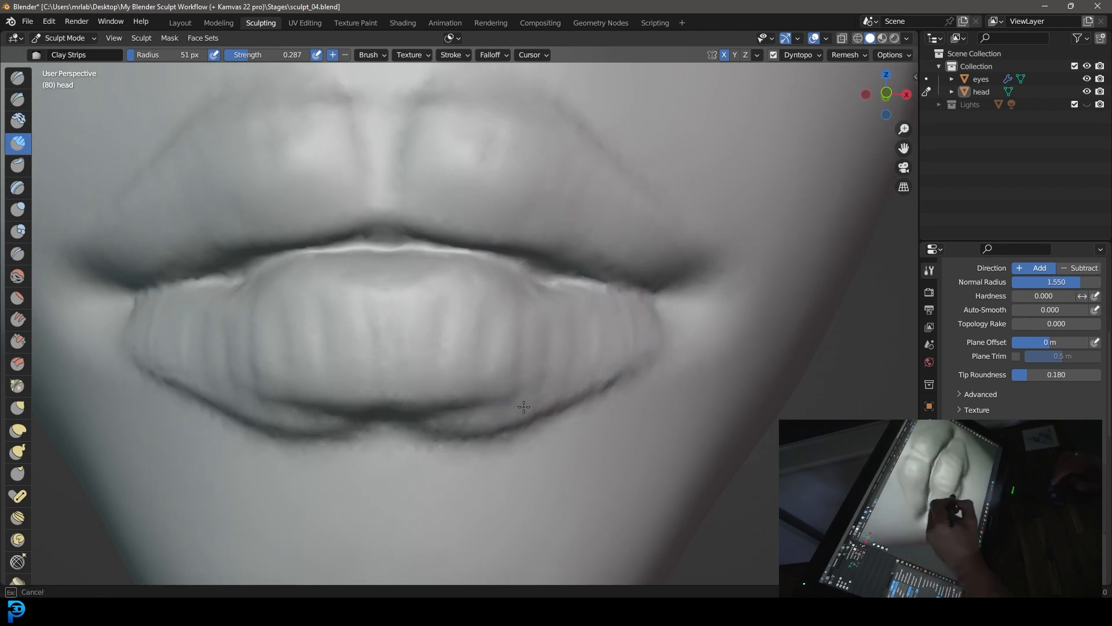
drag(546, 298, 527, 305)
mouse_move(410, 420)
mouse_down()
mouse_move(376, 425)
mouse_move(411, 359)
mouse_up()
Fill out the upper lip with vertical Clay Strips strokes, including the area beside its central groove
mouse_move(510, 366)
middle_down()
mouse_move(506, 398)
mouse_move(534, 367)
mouse_move(531, 384)
mouse_move(521, 377)
middle_up()
middle_drag(440, 307, 429, 293)
middle_drag(347, 248, 364, 264)
drag(370, 231, 377, 165)
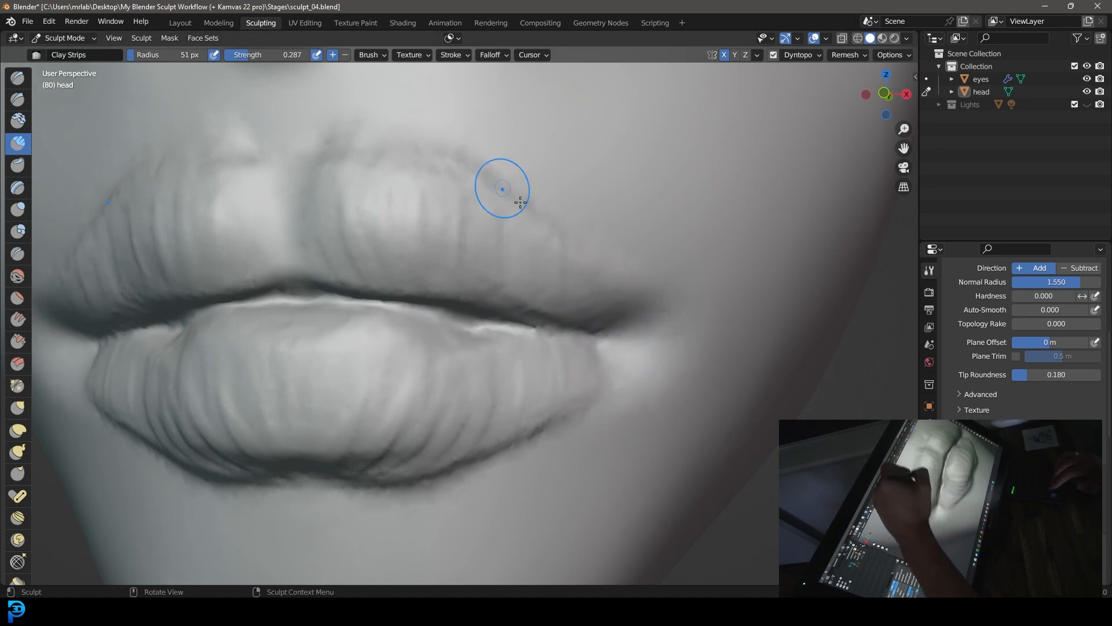
drag(318, 233, 322, 260)
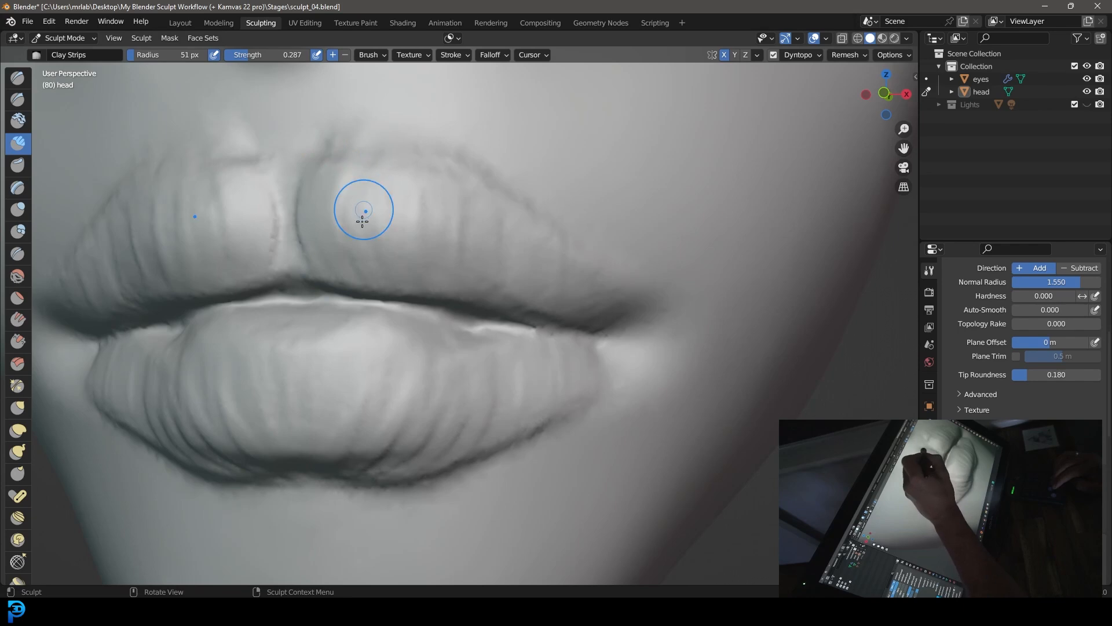
mouse_move(347, 199)
middle_down()
mouse_move(459, 285)
mouse_move(442, 189)
middle_up()
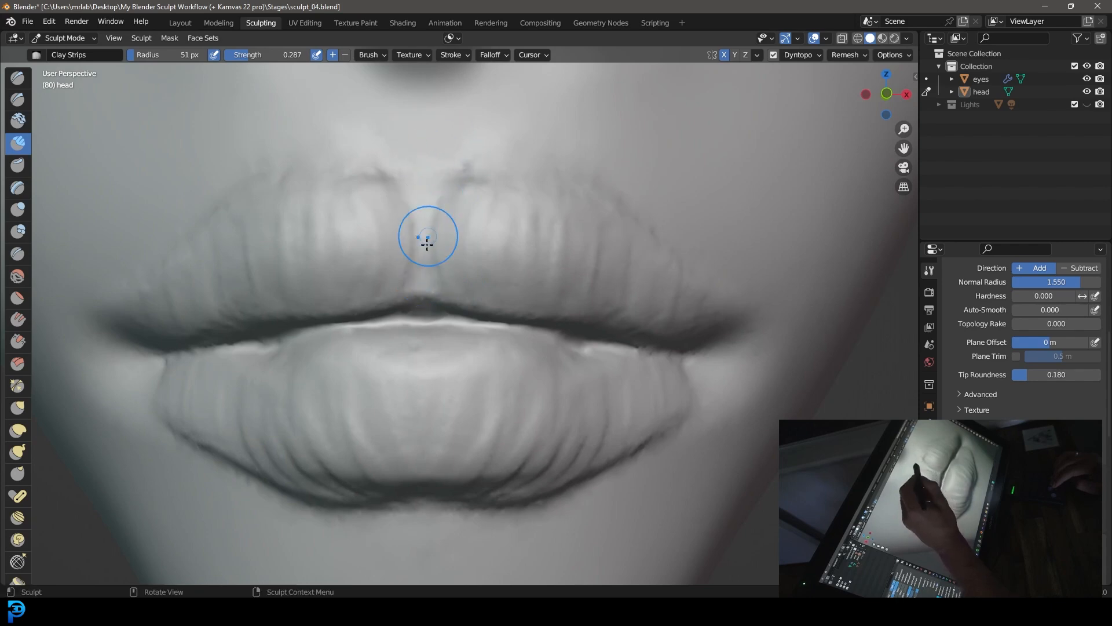
Tighten the seam between the lips with the Pinch/Magnify brush at a 51 px radius and 0.500 strength
mouse_move(472, 273)
middle_down()
mouse_move(471, 263)
mouse_move(471, 288)
mouse_move(475, 273)
middle_up()
mouse_move(589, 278)
ctrl+middle_down()
mouse_move(600, 285)
mouse_move(584, 358)
ctrl+middle_up()
middle_drag(580, 316, 568, 327)
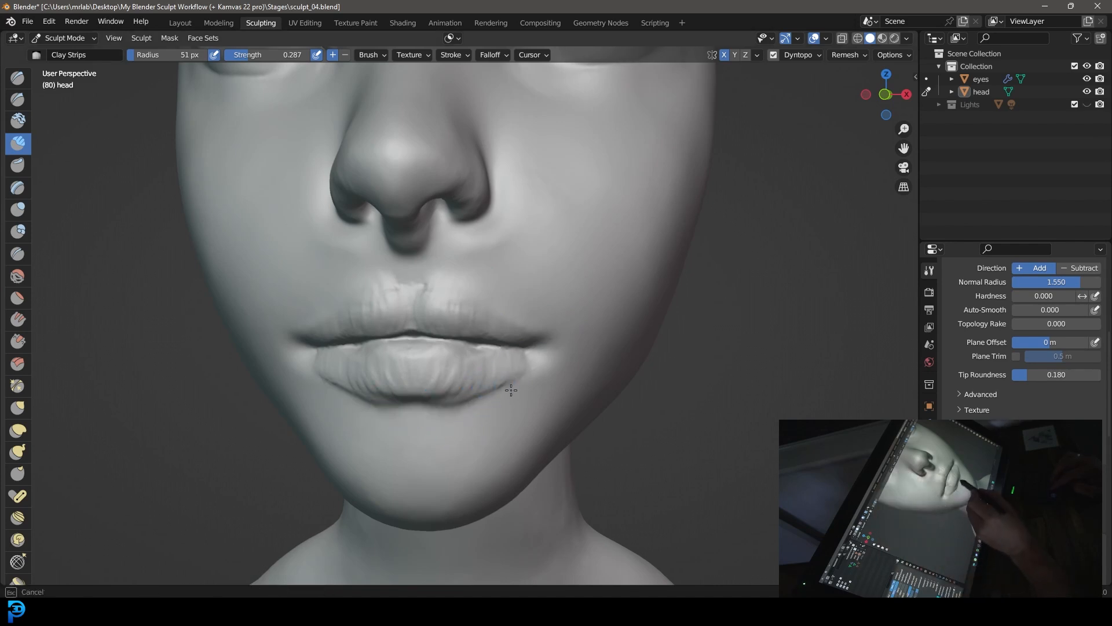
ctrl+middle_drag(613, 309, 721, 277)
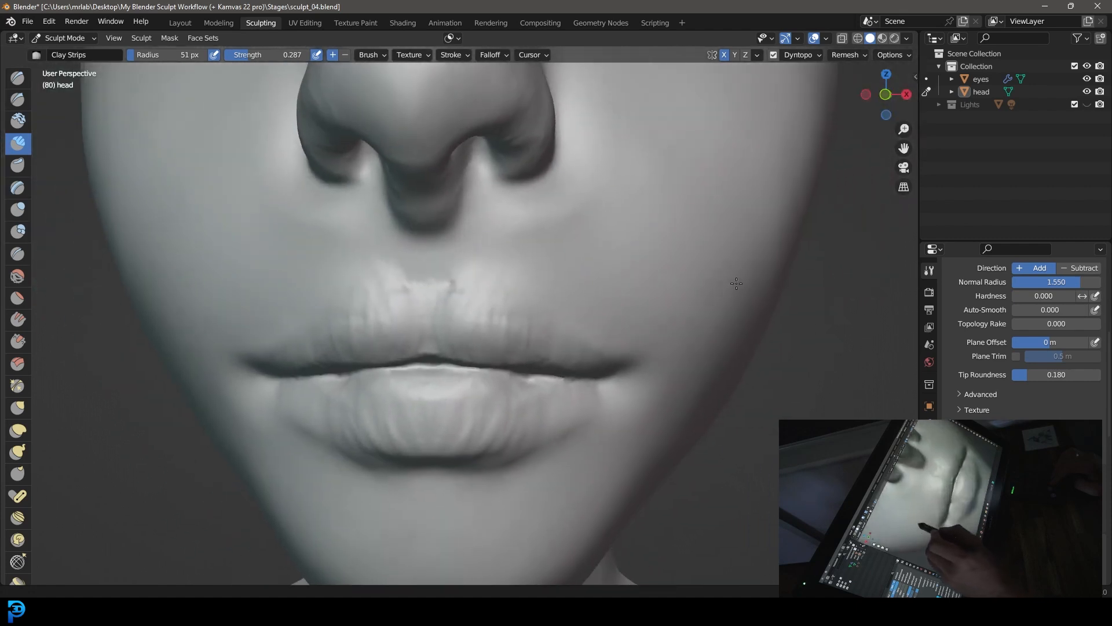
click(17, 386)
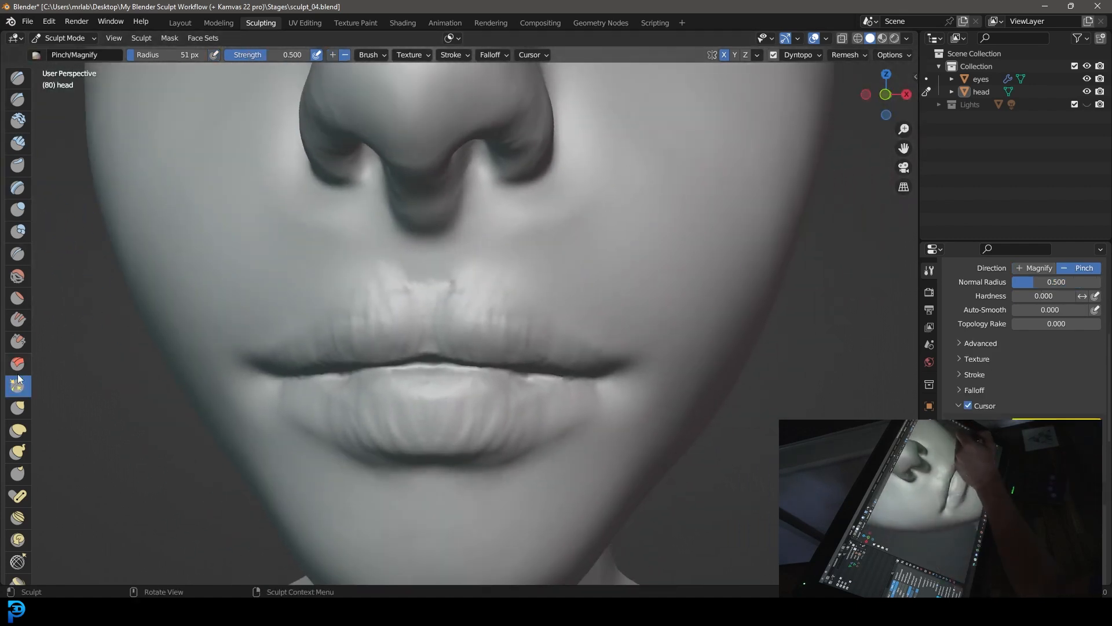
drag(447, 366, 426, 364)
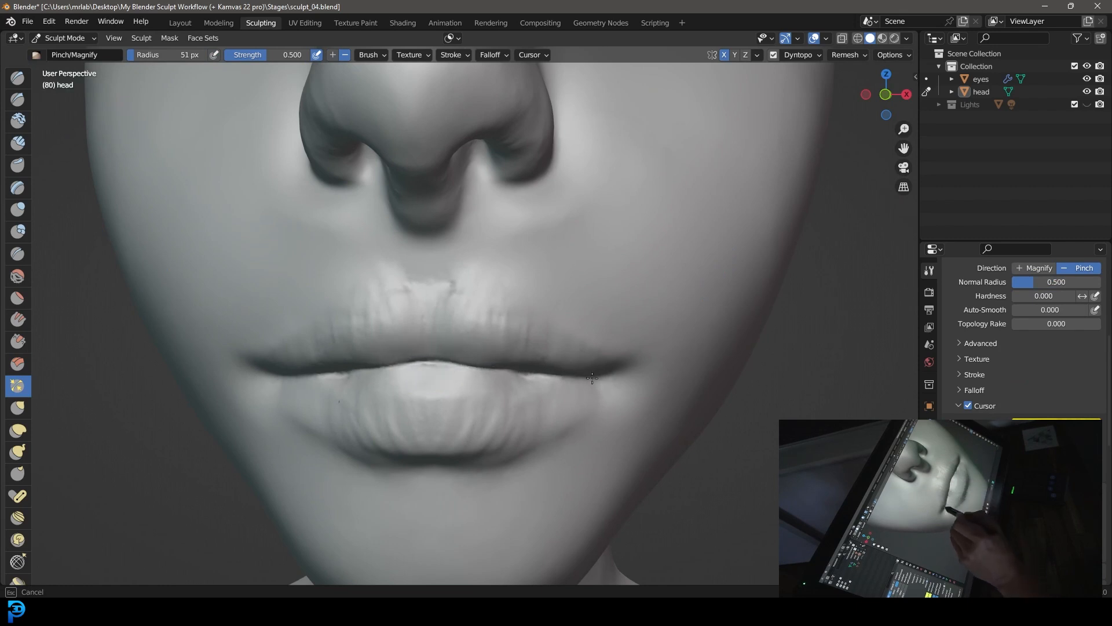
mouse_move(445, 364)
mouse_down()
mouse_move(372, 372)
mouse_move(426, 362)
mouse_up()
drag(544, 372, 585, 369)
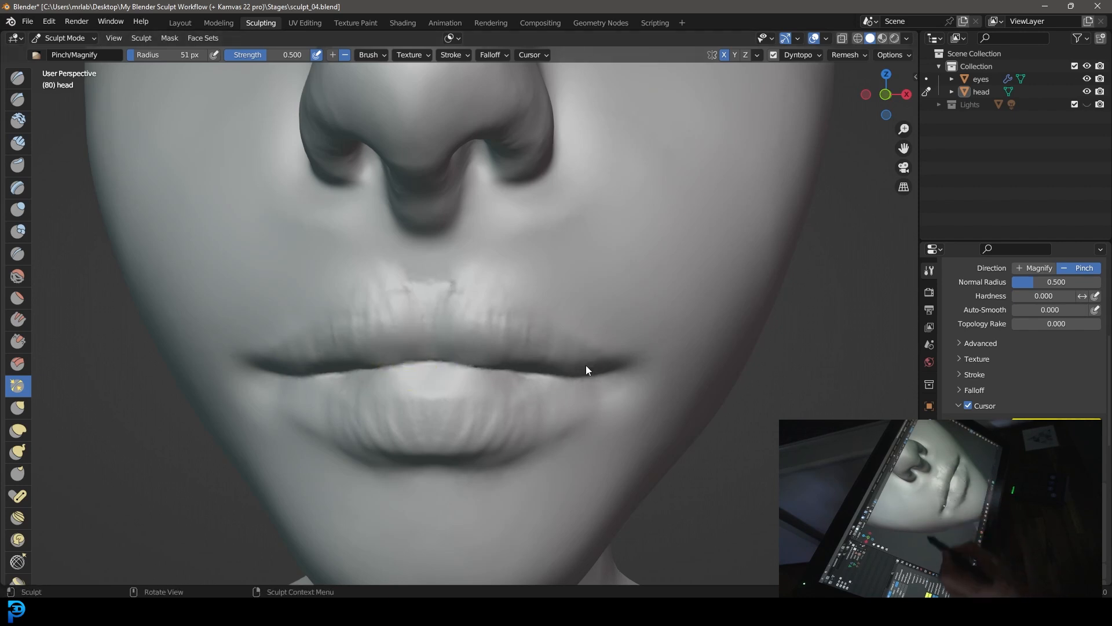
Outline the upper lip's top edge with the Crease brush at 12 px, raise its radius to 23 px and undo the last stroke
ctrl+middle_drag(585, 369, 572, 340)
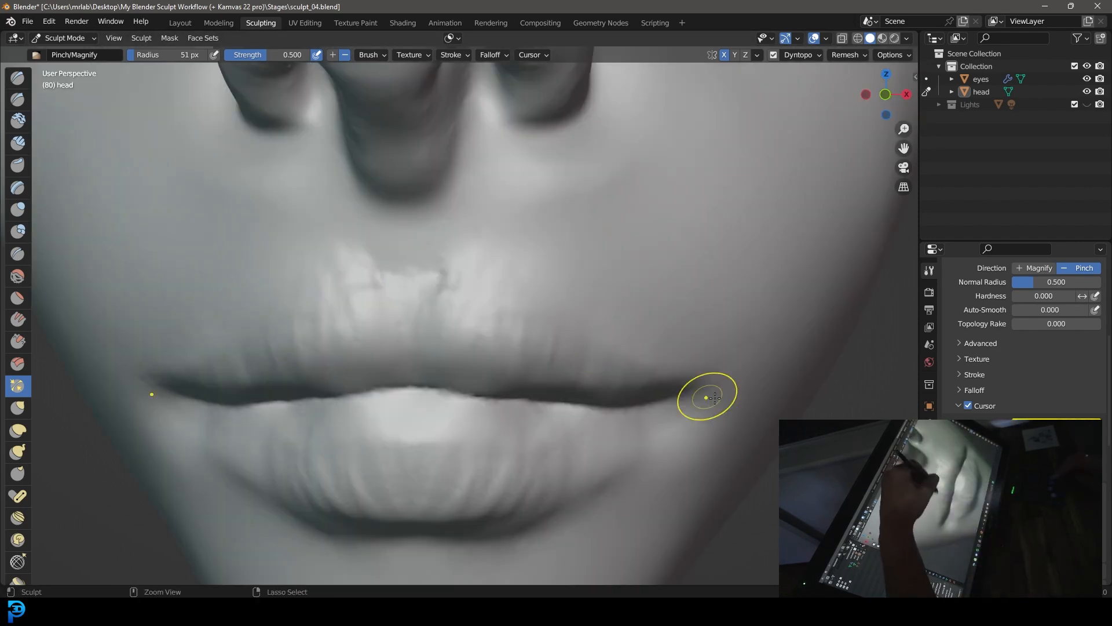
click(19, 254)
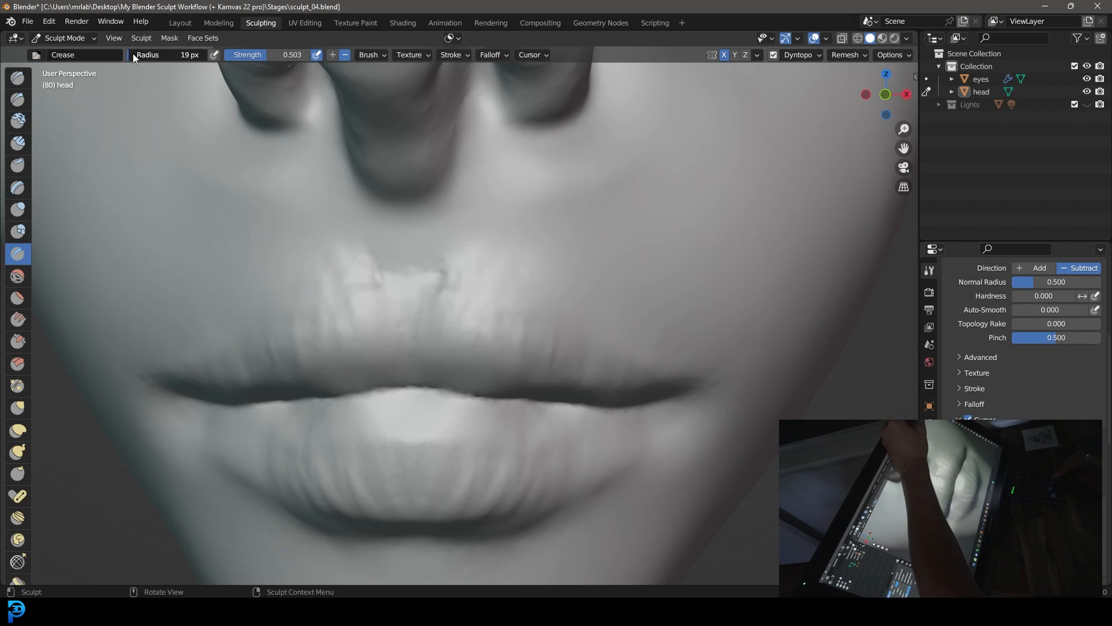
drag(138, 57, 131, 57)
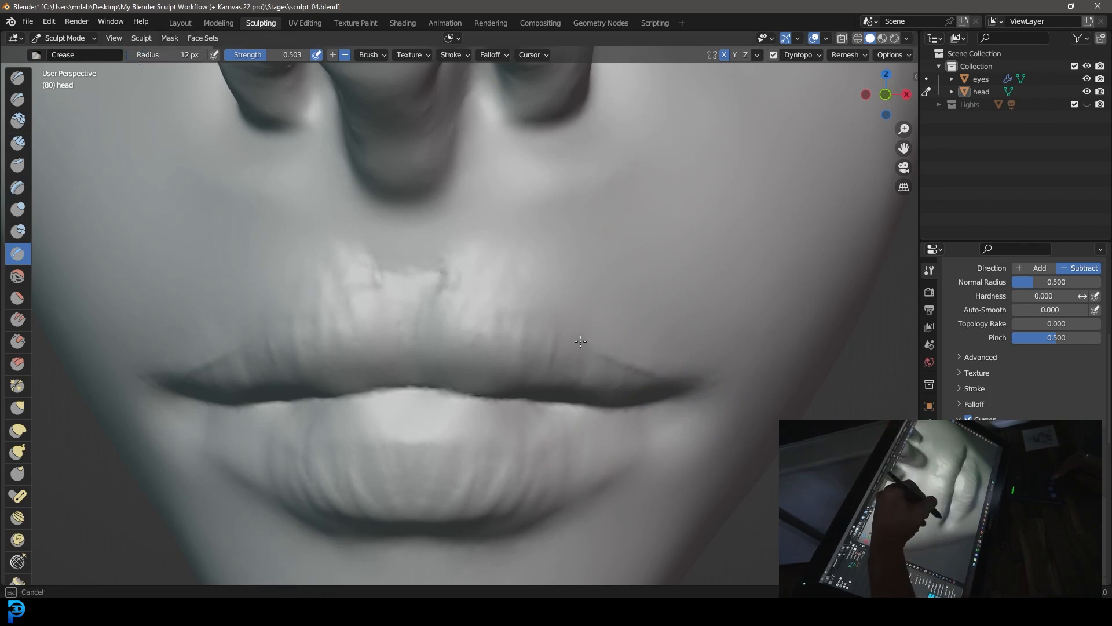
drag(617, 355, 504, 306)
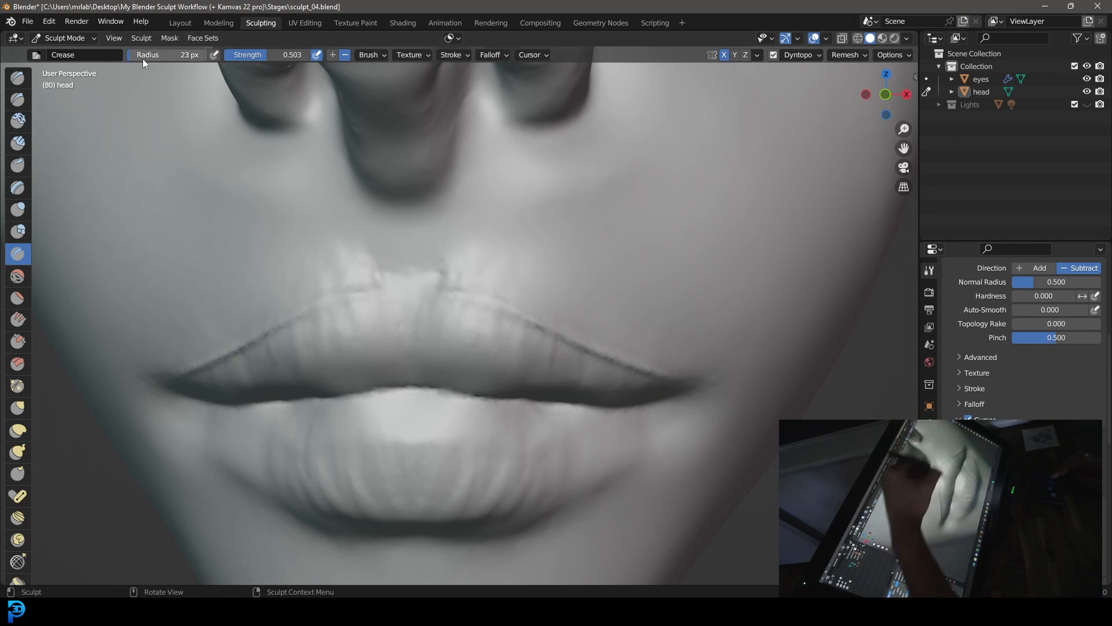
key(ctrl+z)
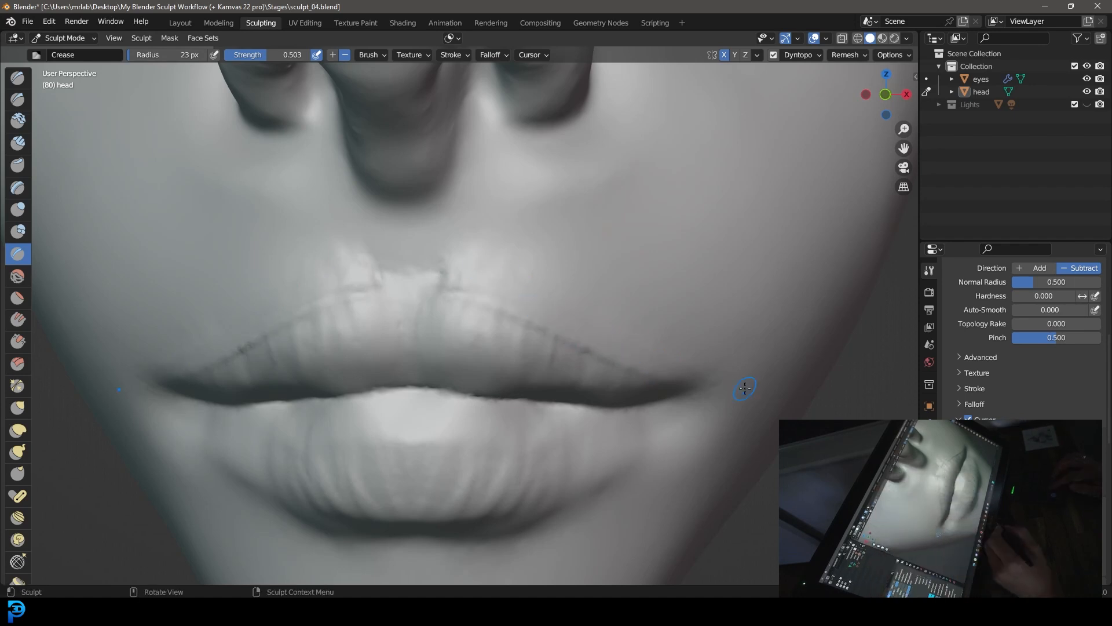
Build the philtrum ridges and the area between nose and upper lip with Clay Strips at a 54 px radius
ctrl+middle_drag(692, 317, 699, 406)
mouse_move(665, 342)
ctrl+middle_down()
mouse_move(631, 293)
mouse_move(660, 304)
ctrl+middle_up()
click(18, 141)
drag(141, 55, 157, 54)
ctrl+middle_drag(547, 312, 535, 255)
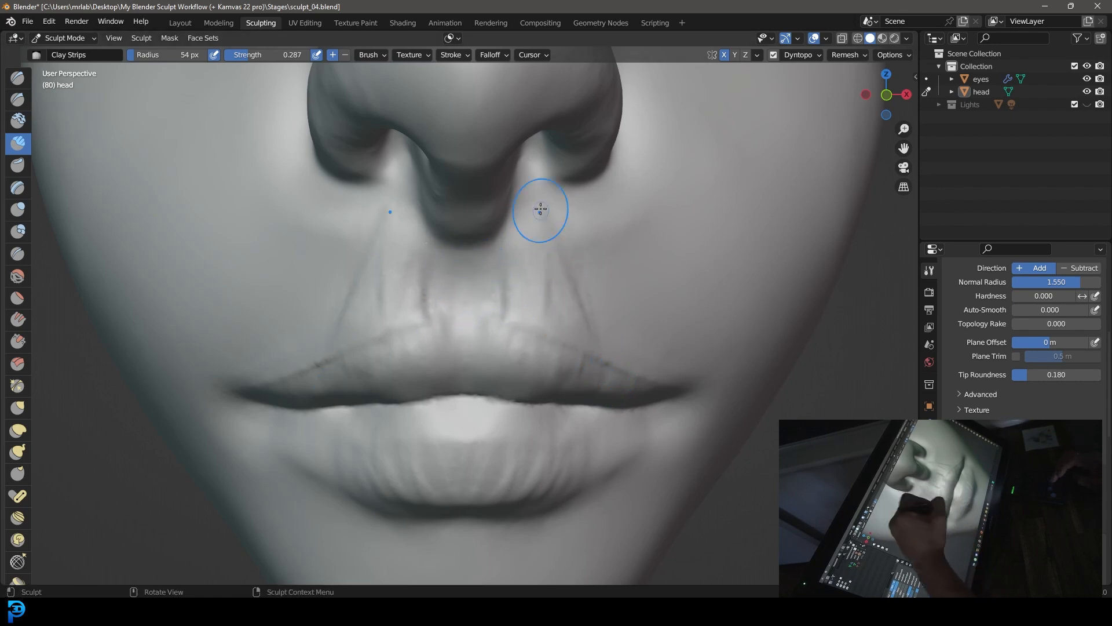
middle_drag(576, 278, 569, 301)
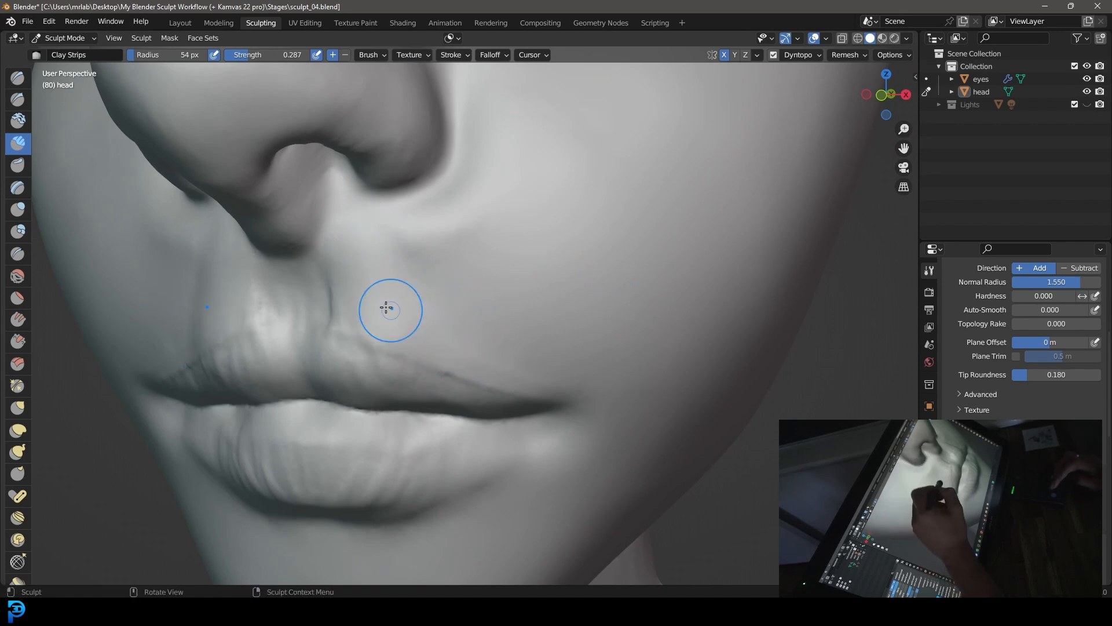
drag(455, 312, 486, 303)
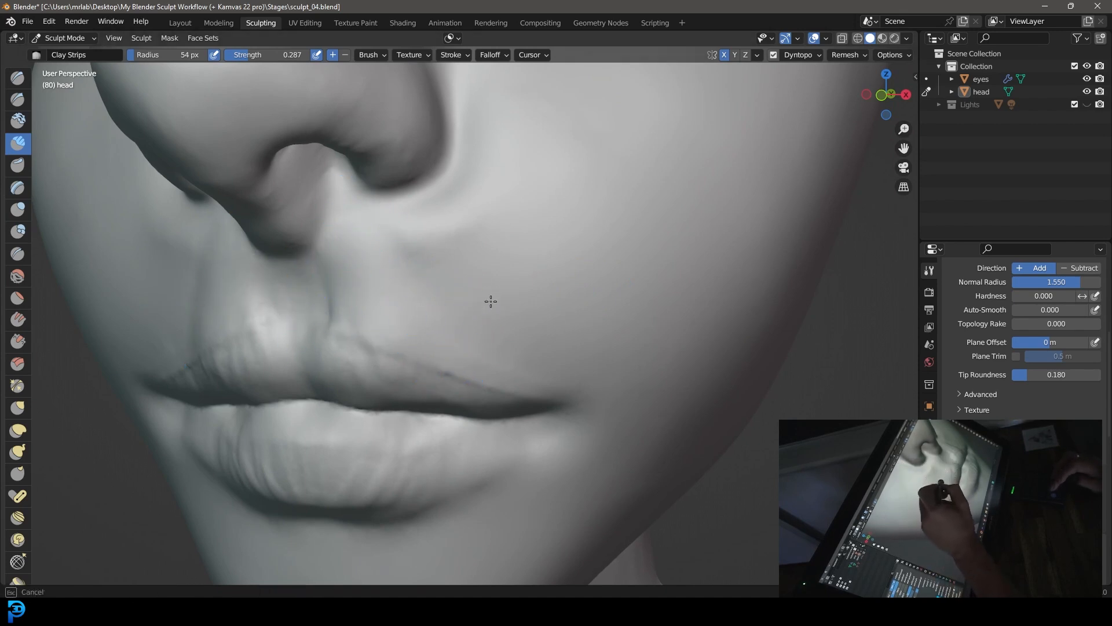
Reshape the philtrum, upper lip edge and mouth corners from the front with the Grab brush at a 71 px radius
scroll(524, 304, down, 8)
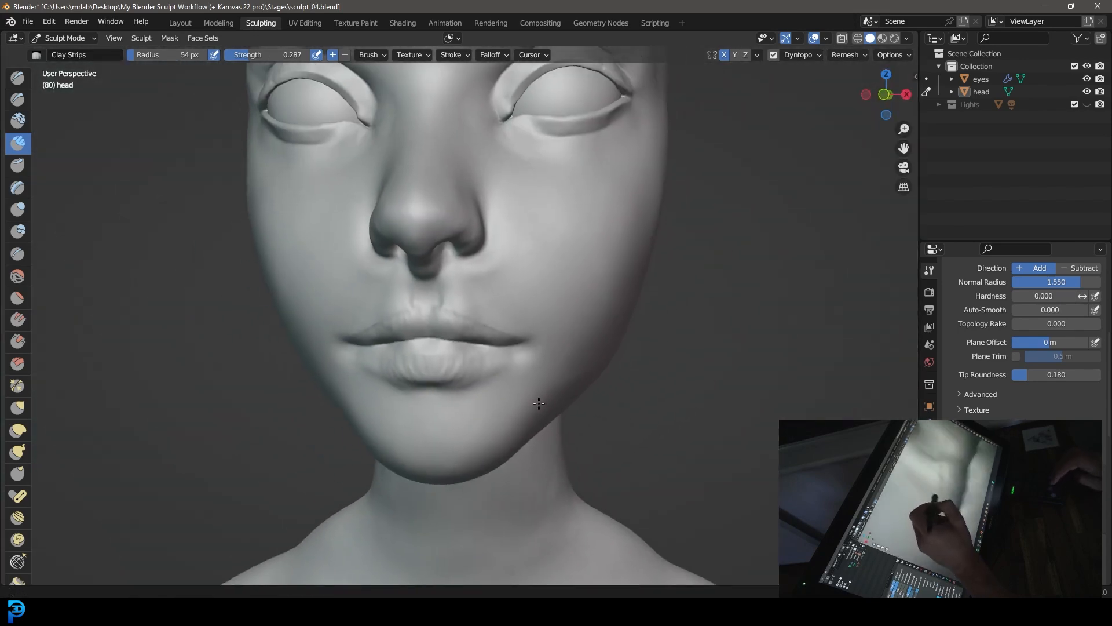
mouse_move(538, 403)
middle_down()
mouse_move(529, 367)
mouse_move(464, 375)
mouse_move(524, 340)
mouse_move(532, 300)
middle_up()
click(17, 408)
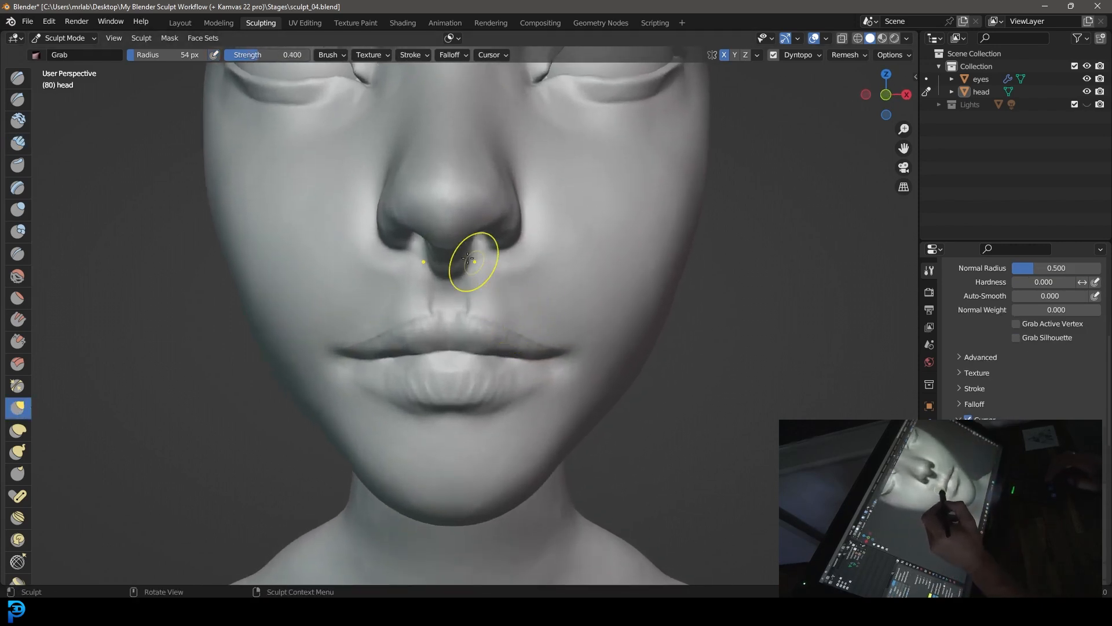
drag(165, 56, 145, 56)
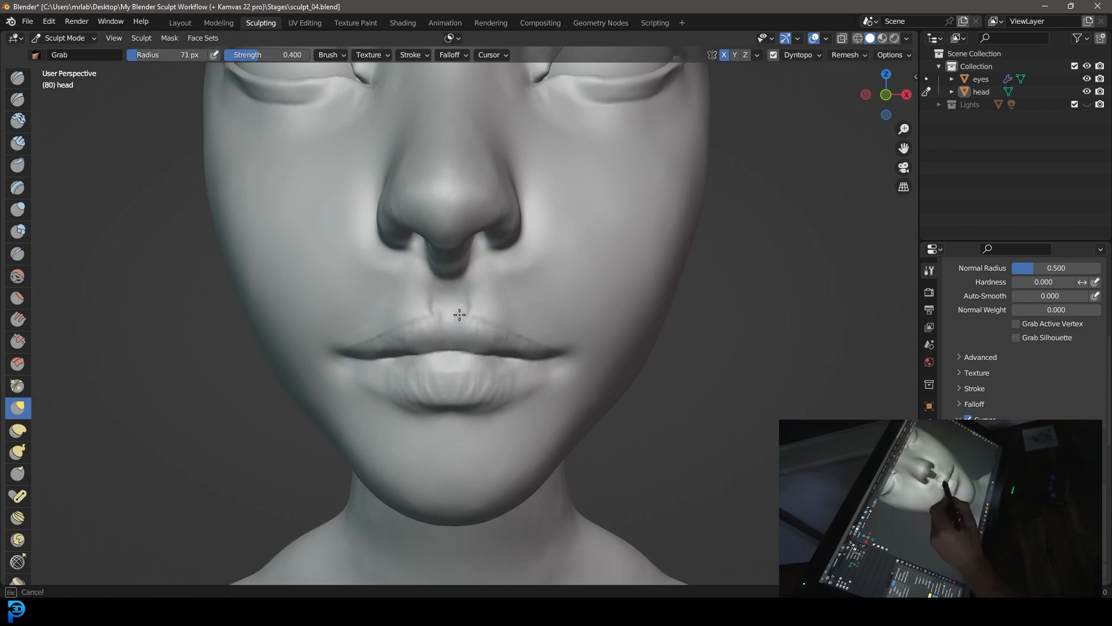
drag(499, 304, 477, 289)
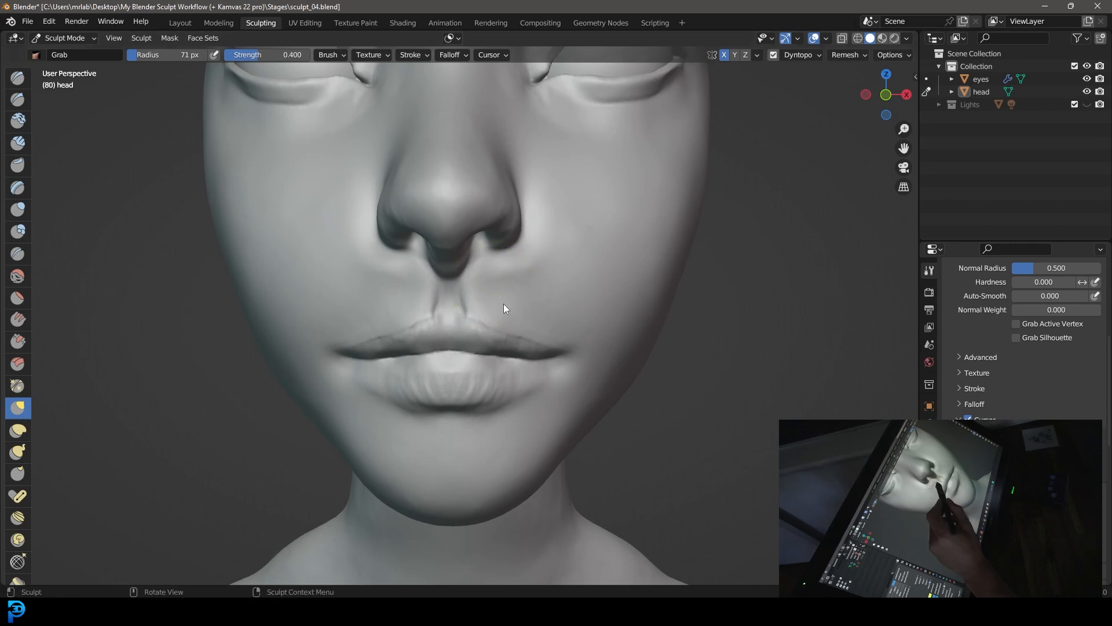
drag(566, 339, 580, 342)
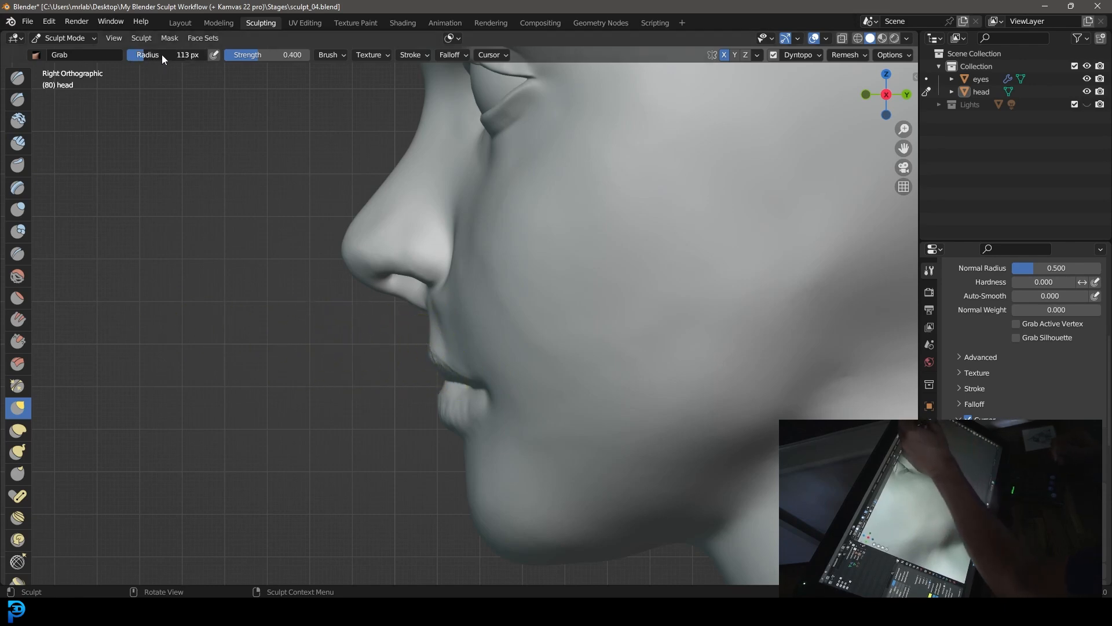
Pull the upper lip forward and adjust the area under the nose in the side view with the Grab brush at 92 px
drag(161, 55, 160, 58)
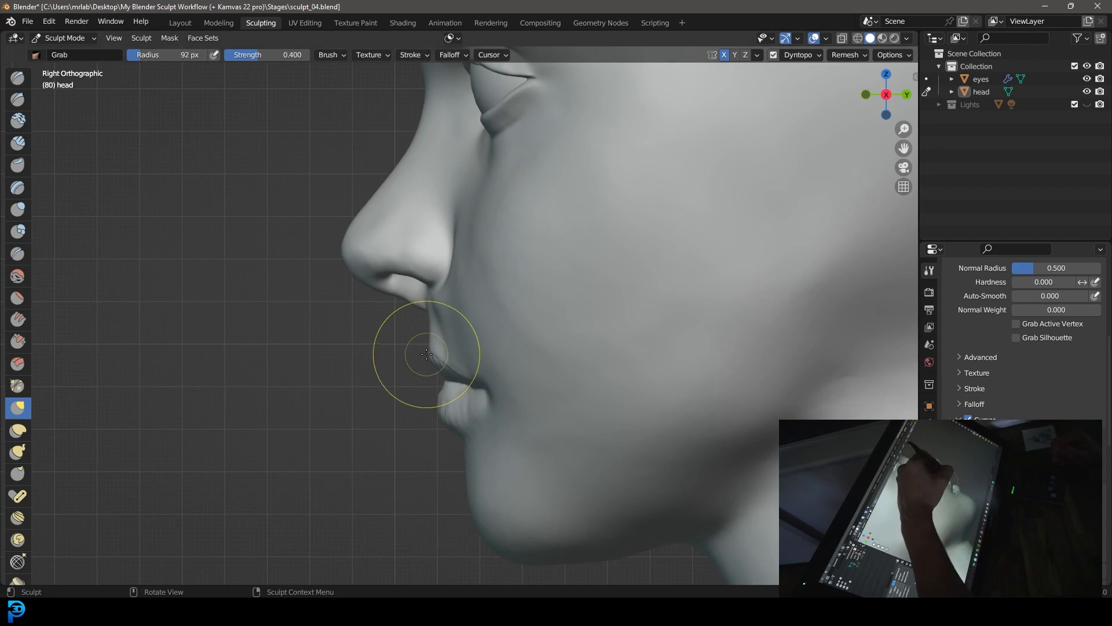
mouse_move(424, 354)
mouse_down()
mouse_move(396, 346)
mouse_move(405, 359)
mouse_move(407, 348)
mouse_up()
drag(407, 308, 412, 285)
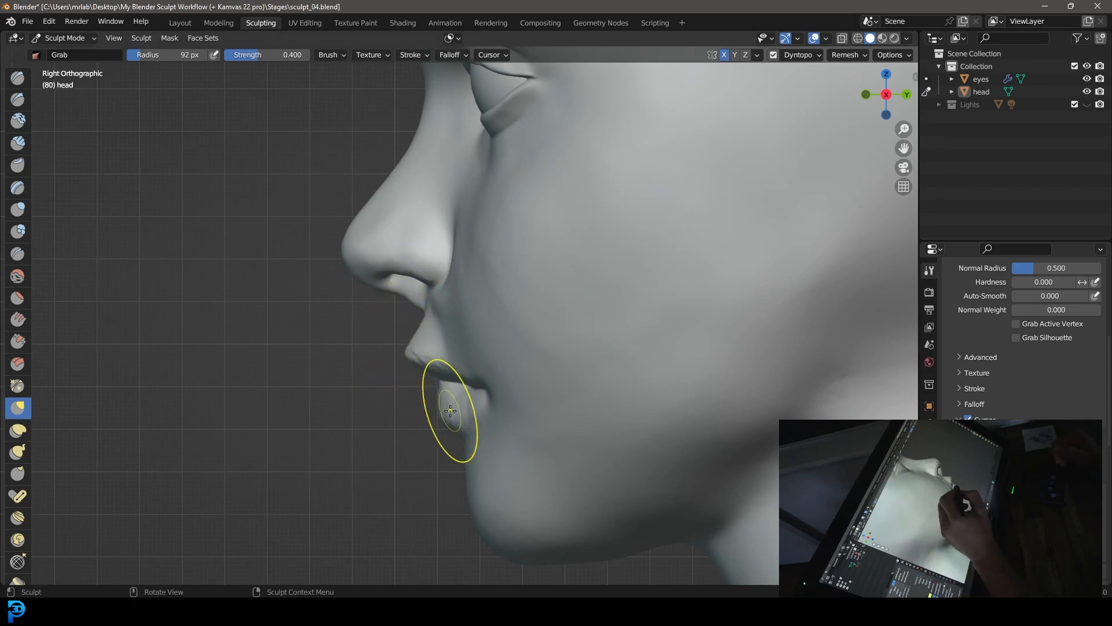
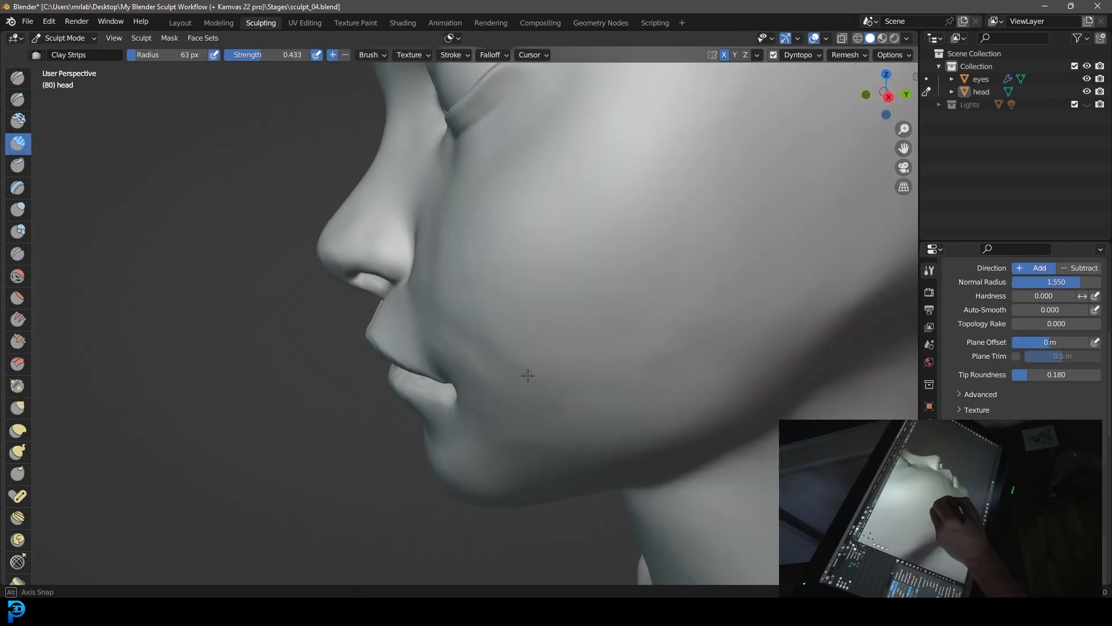
Sharpen the upper lip's border and the philtrum ridge with the Pinch/Magnify brush at a 63 px radius and 0.500 strength
mouse_move(541, 368)
middle_down()
mouse_move(612, 382)
mouse_move(470, 302)
middle_up()
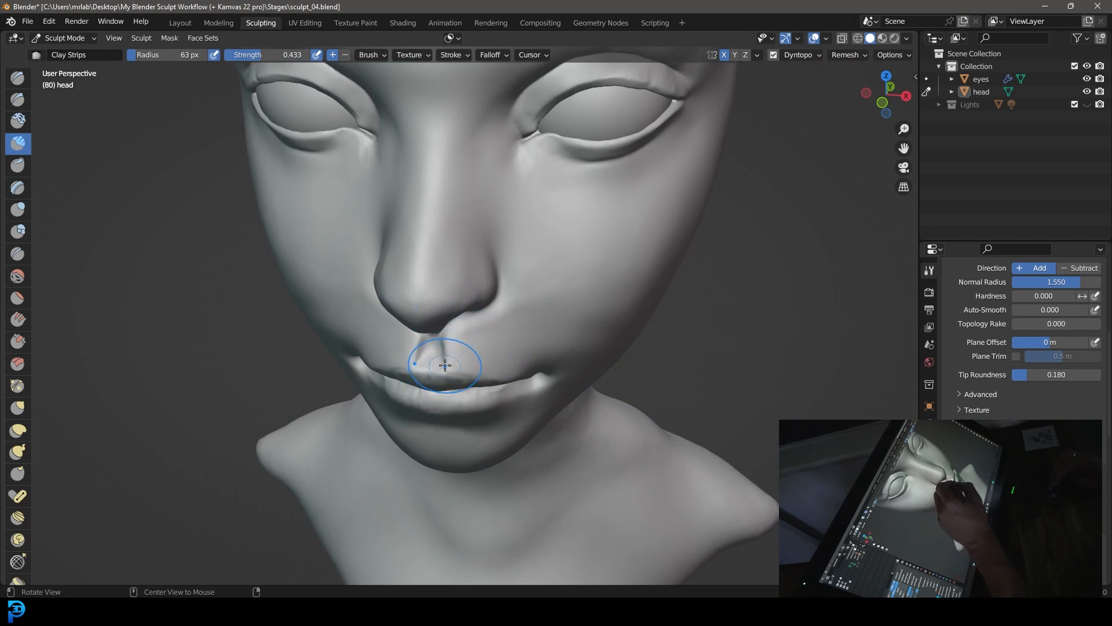
middle_drag(492, 399, 452, 386)
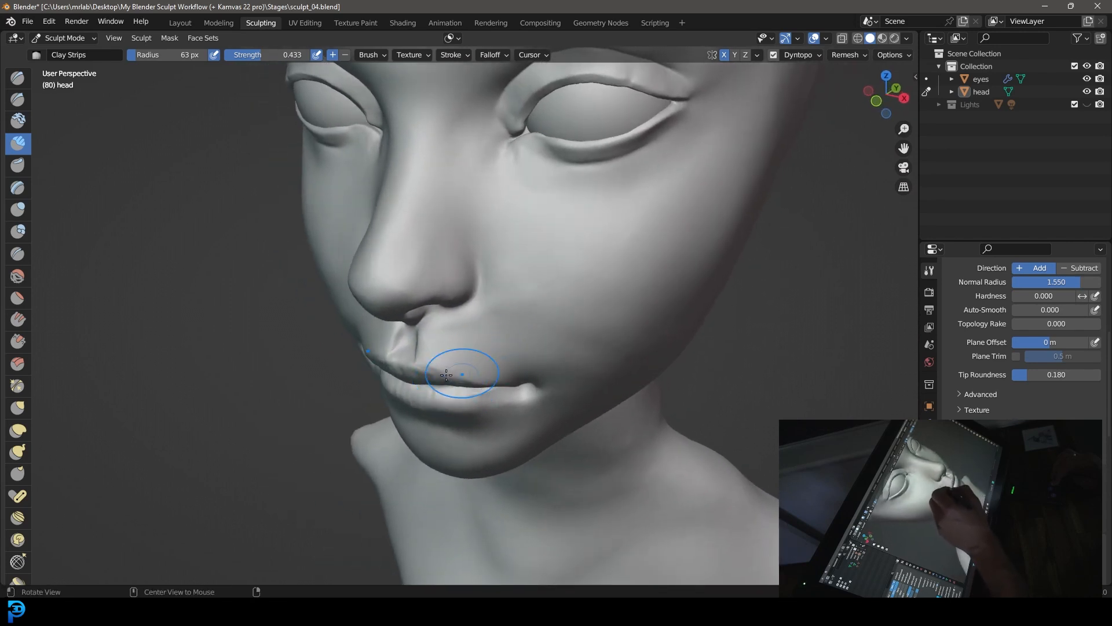
middle_drag(519, 365, 429, 340)
mouse_move(417, 380)
middle_down()
mouse_move(526, 331)
mouse_move(452, 319)
middle_up()
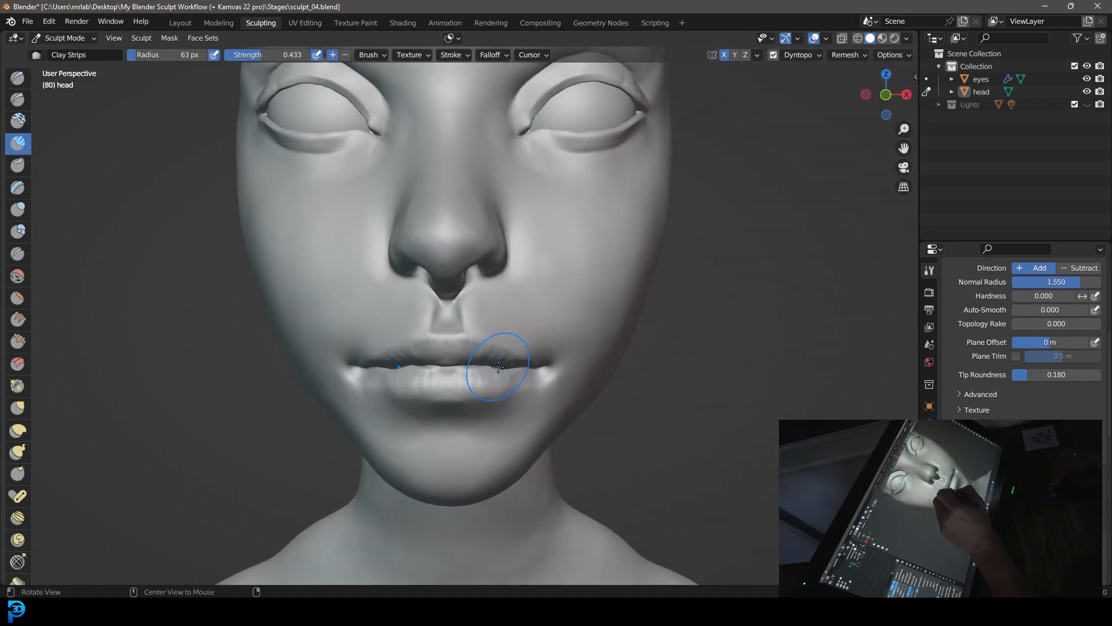
mouse_move(515, 371)
middle_down()
mouse_move(546, 322)
mouse_move(516, 340)
mouse_move(549, 318)
mouse_move(568, 271)
mouse_move(568, 310)
mouse_move(536, 319)
mouse_move(584, 283)
middle_up()
click(18, 385)
ctrl+middle_drag(571, 337, 563, 318)
drag(612, 401, 560, 366)
drag(642, 415, 637, 411)
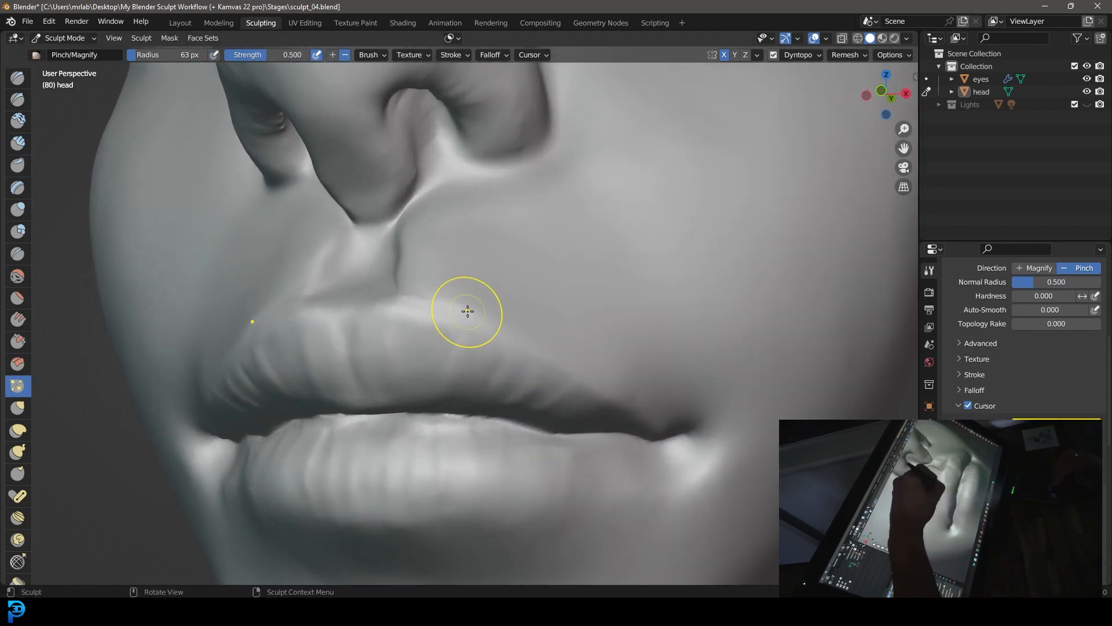
drag(508, 334, 510, 335)
drag(620, 405, 605, 400)
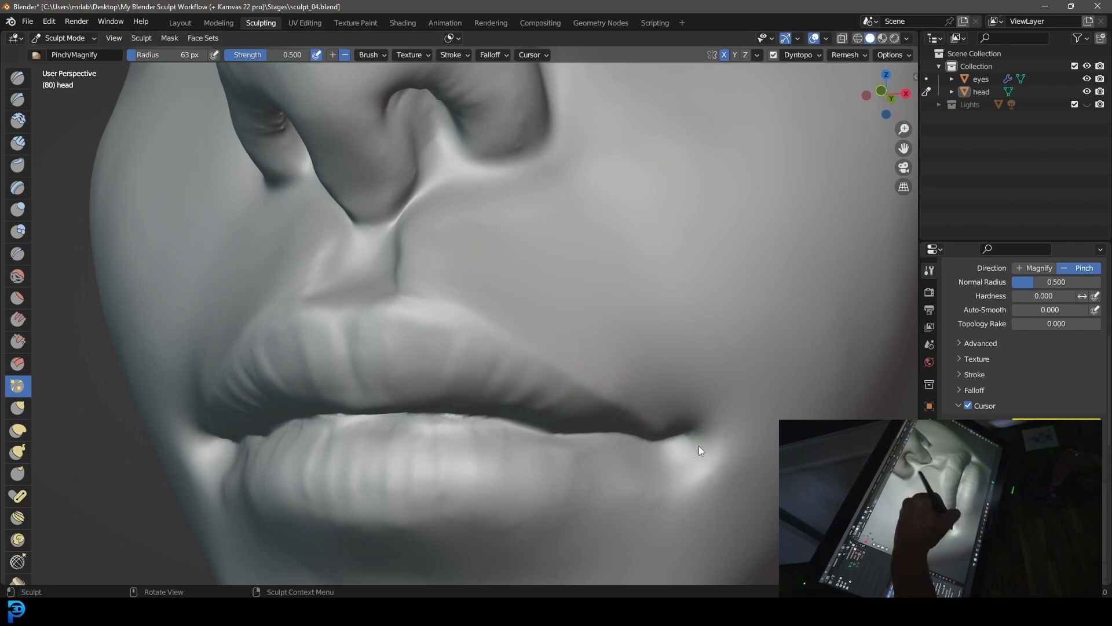
drag(508, 351, 446, 313)
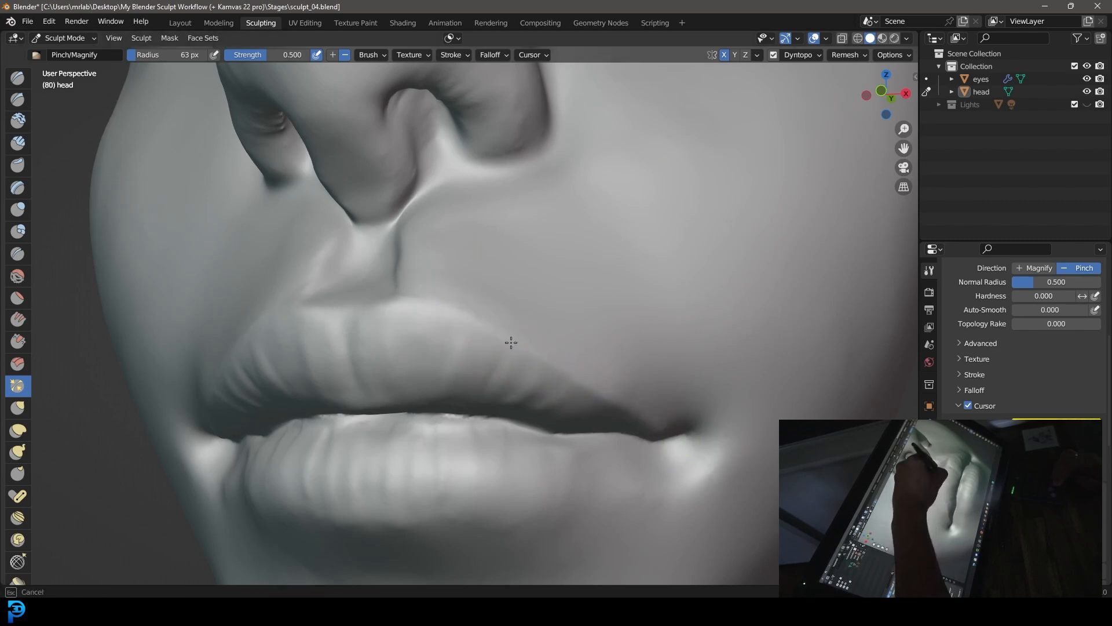
drag(404, 266, 409, 297)
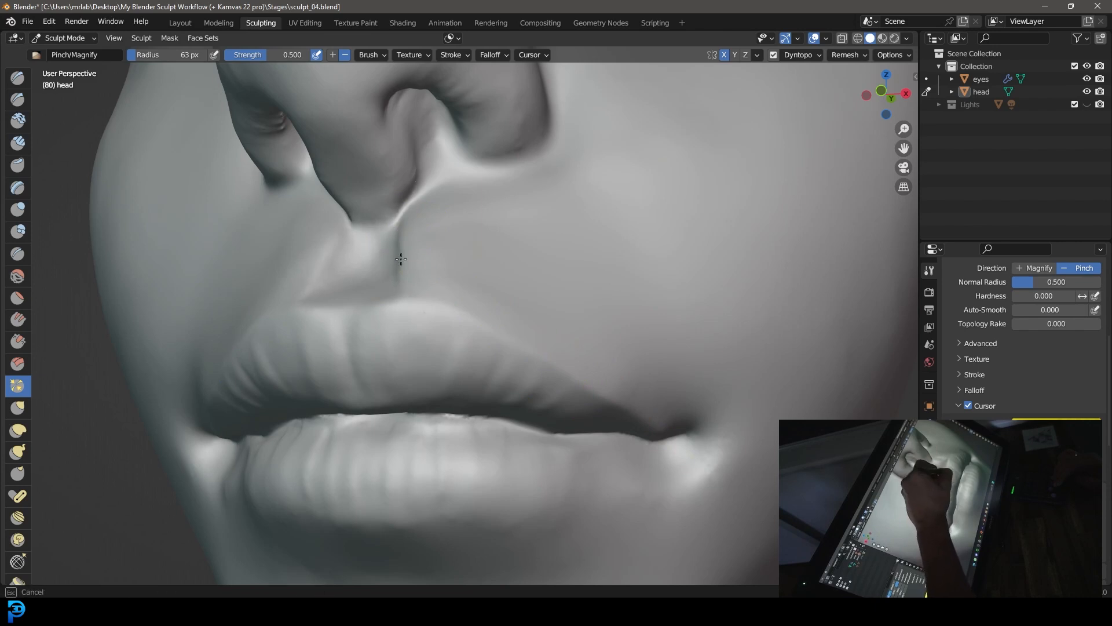
Pinch the lower lip's upper edge along the mouth line toward the mouth corner
drag(397, 423, 535, 429)
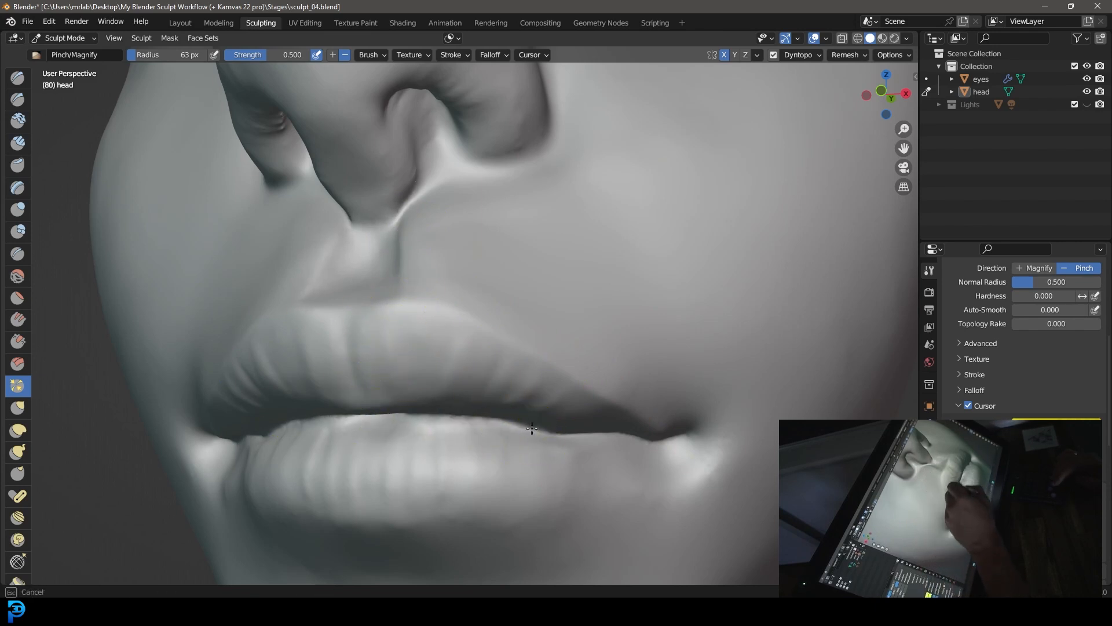
drag(427, 422, 449, 421)
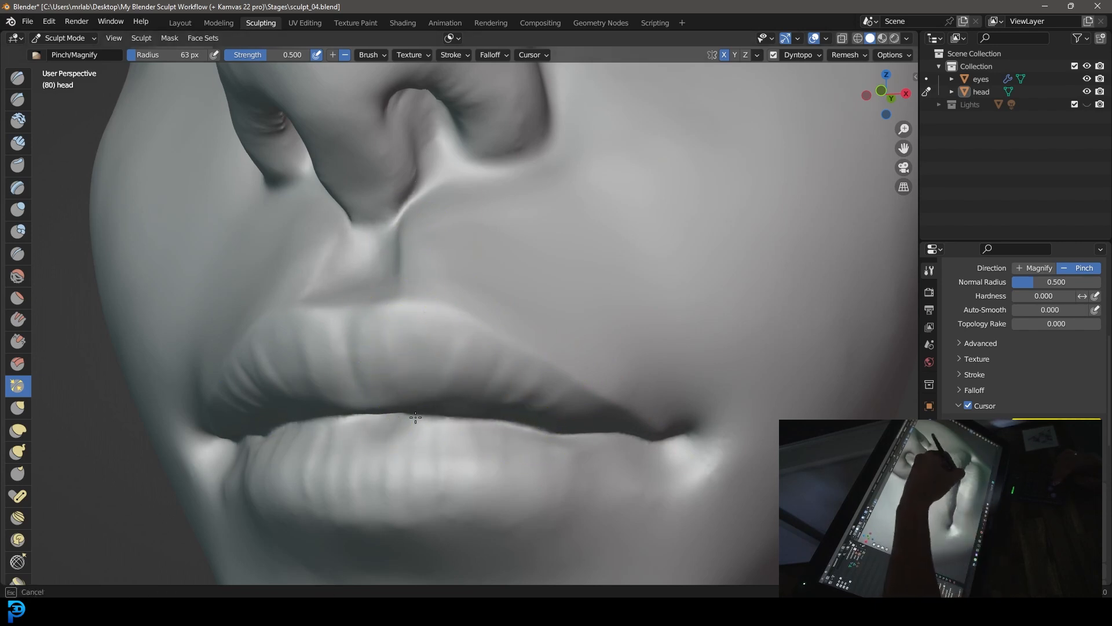
drag(582, 437, 597, 441)
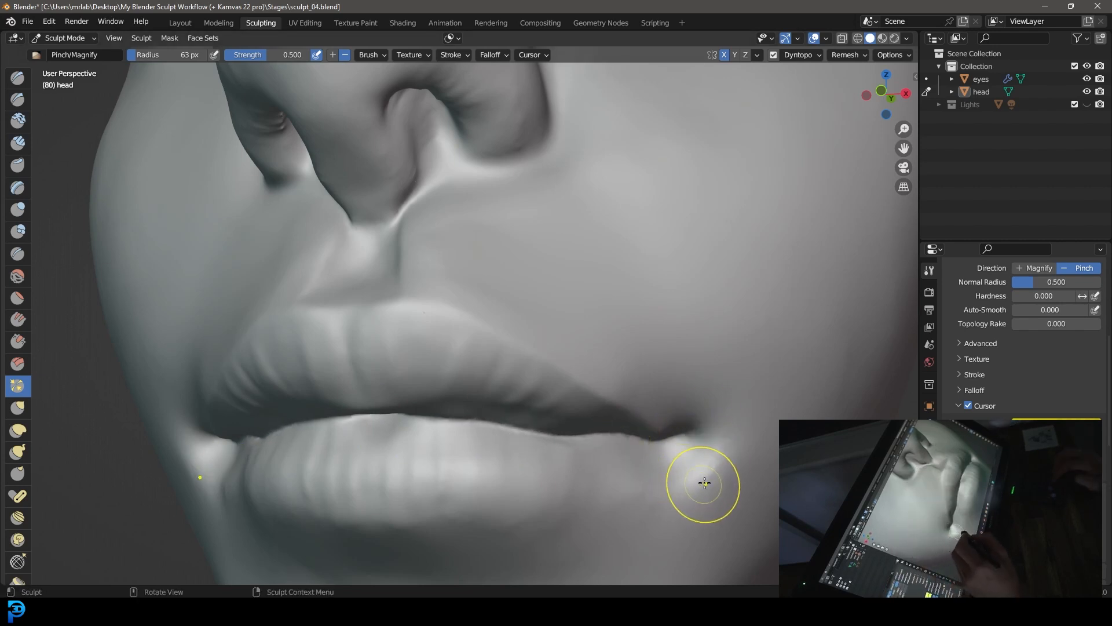
Define the lower lip's bottom edge with the Pinch/Magnify brush, raising its strength to 1.000
mouse_move(683, 479)
middle_down()
mouse_move(728, 460)
mouse_move(719, 464)
middle_up()
drag(476, 476, 608, 457)
middle_drag(631, 478, 573, 479)
drag(365, 468, 556, 434)
drag(278, 481, 484, 444)
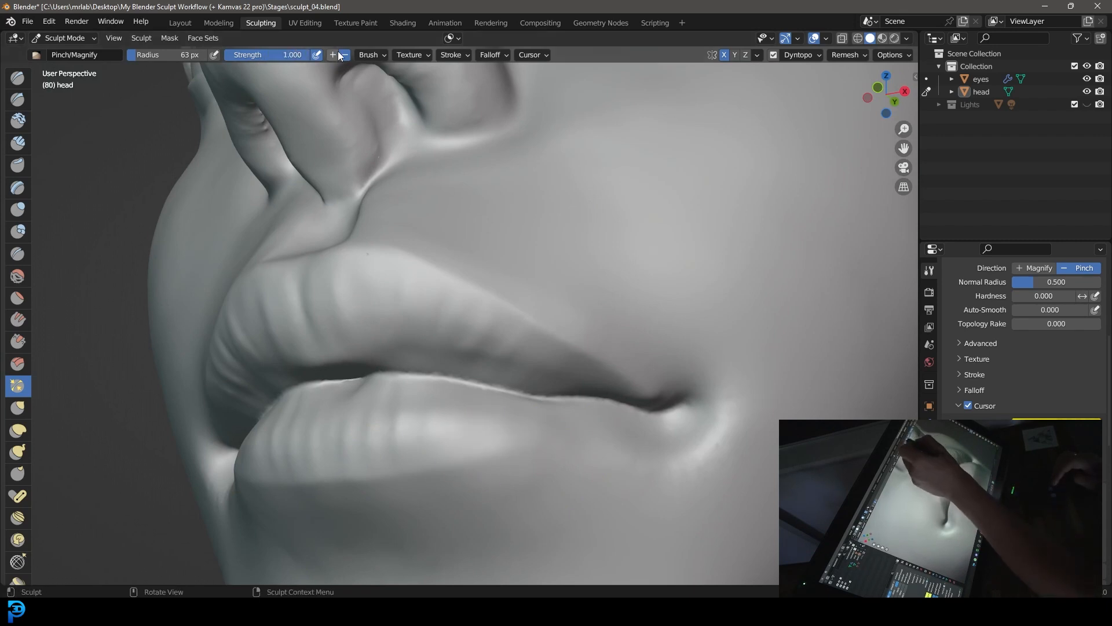
drag(339, 480, 340, 481)
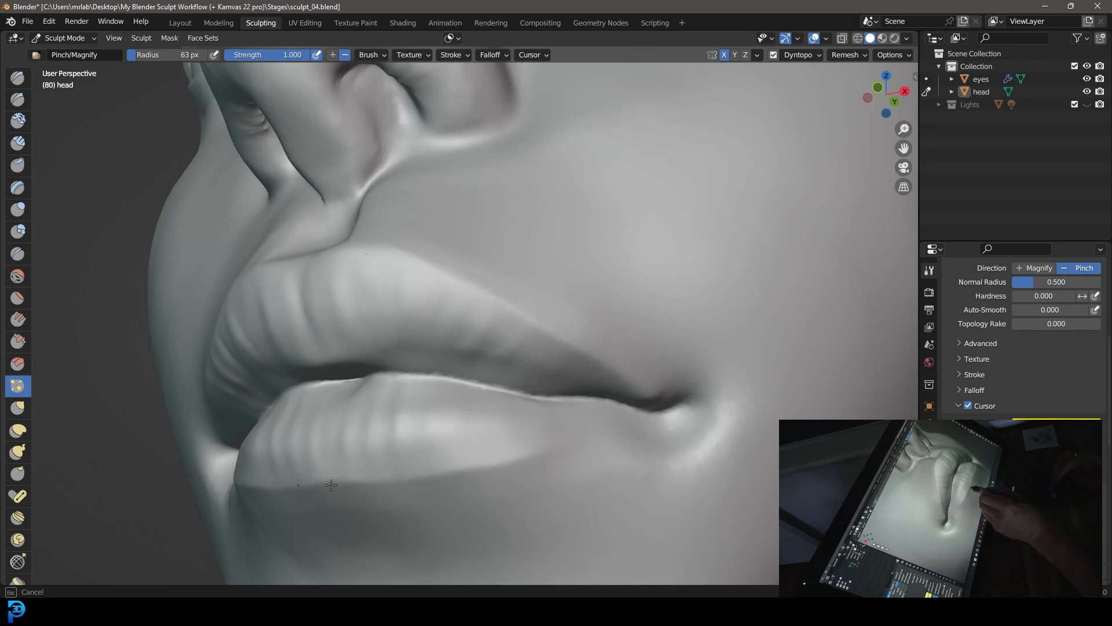
drag(391, 477, 495, 462)
Examine the lips in relation to the whole face, jaw and neck from several angles
mouse_move(583, 429)
ctrl+middle_down()
mouse_move(574, 467)
mouse_move(540, 494)
ctrl+middle_up()
shift+middle_drag(601, 422, 657, 450)
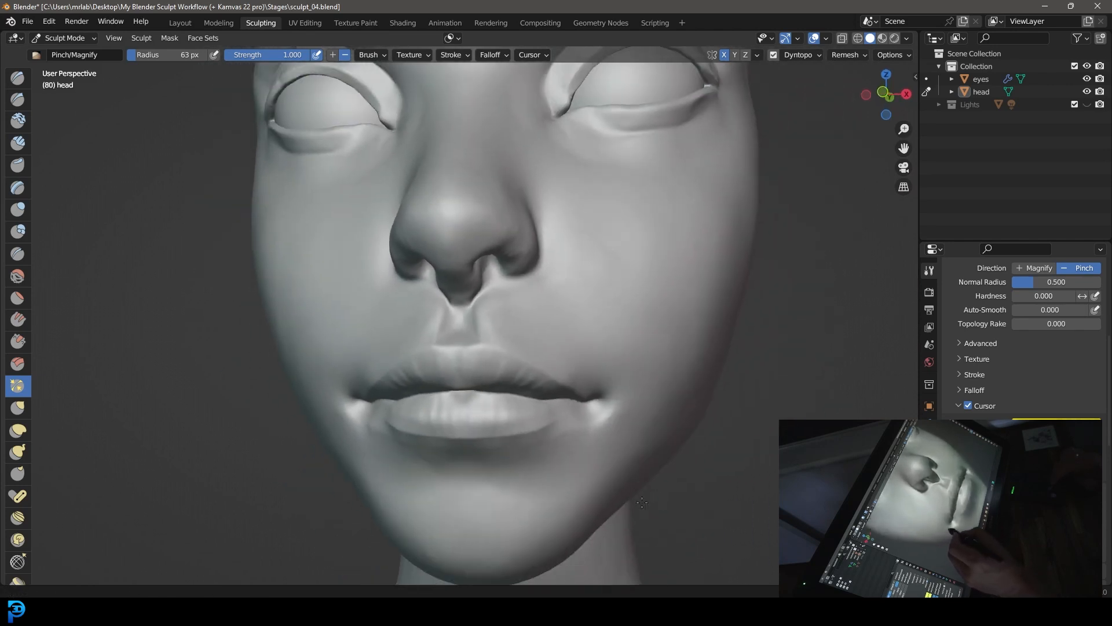
ctrl+middle_drag(641, 503, 601, 551)
ctrl+middle_drag(651, 399, 566, 538)
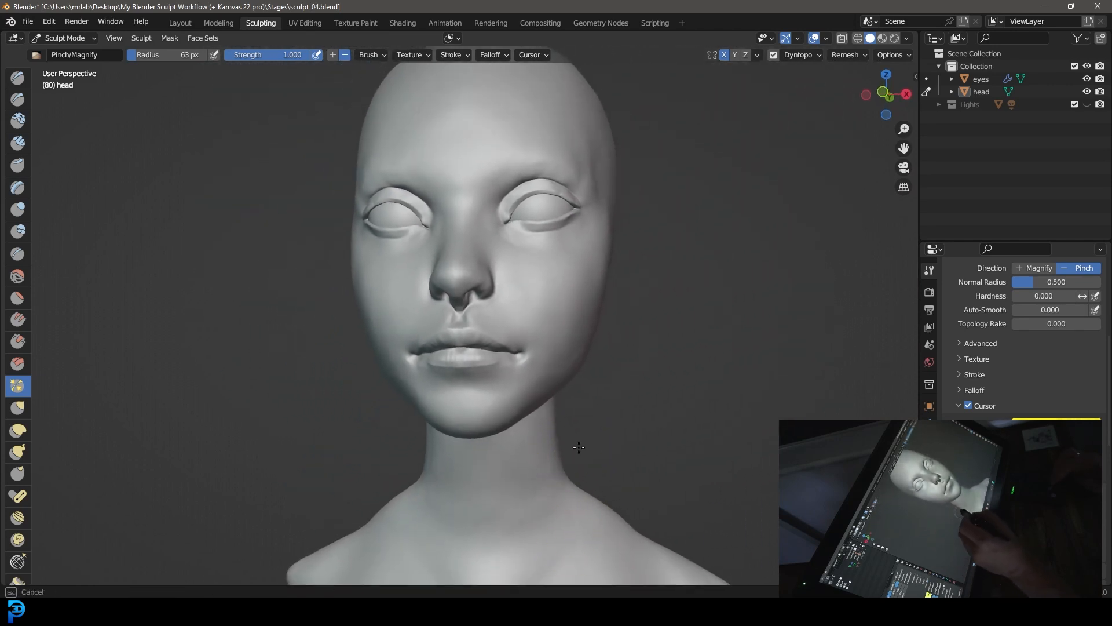
mouse_move(632, 423)
shift+middle_down()
mouse_move(672, 448)
mouse_move(693, 439)
mouse_move(700, 448)
mouse_move(659, 441)
mouse_move(685, 435)
mouse_move(701, 406)
mouse_move(712, 413)
mouse_move(694, 416)
mouse_move(633, 373)
shift+middle_up()
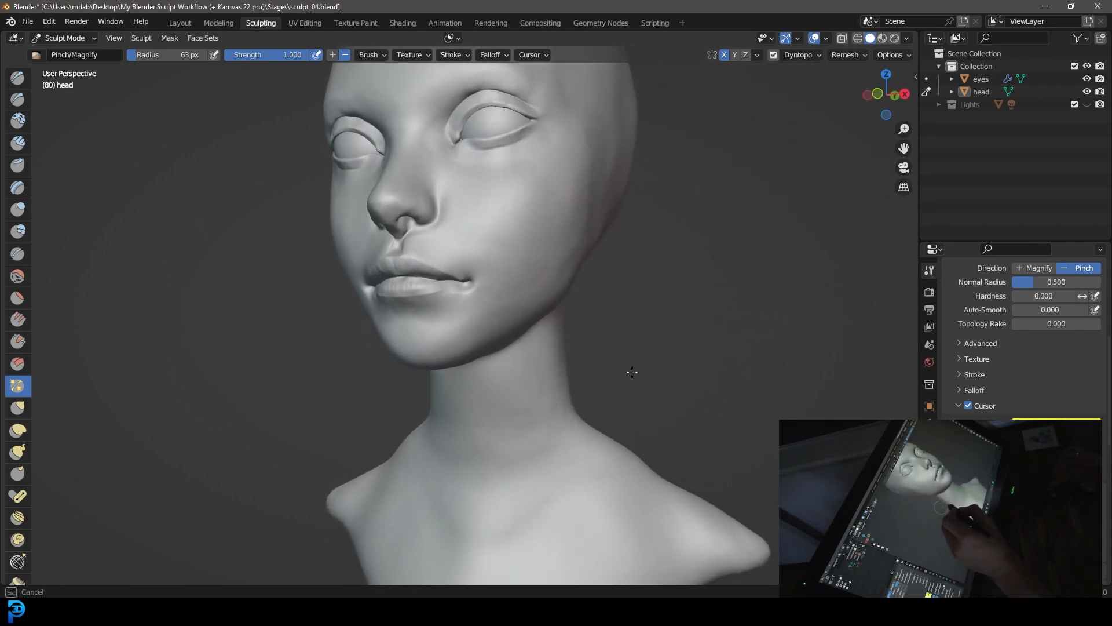
alt+drag(621, 355, 660, 333)
alt+drag(648, 371, 595, 285)
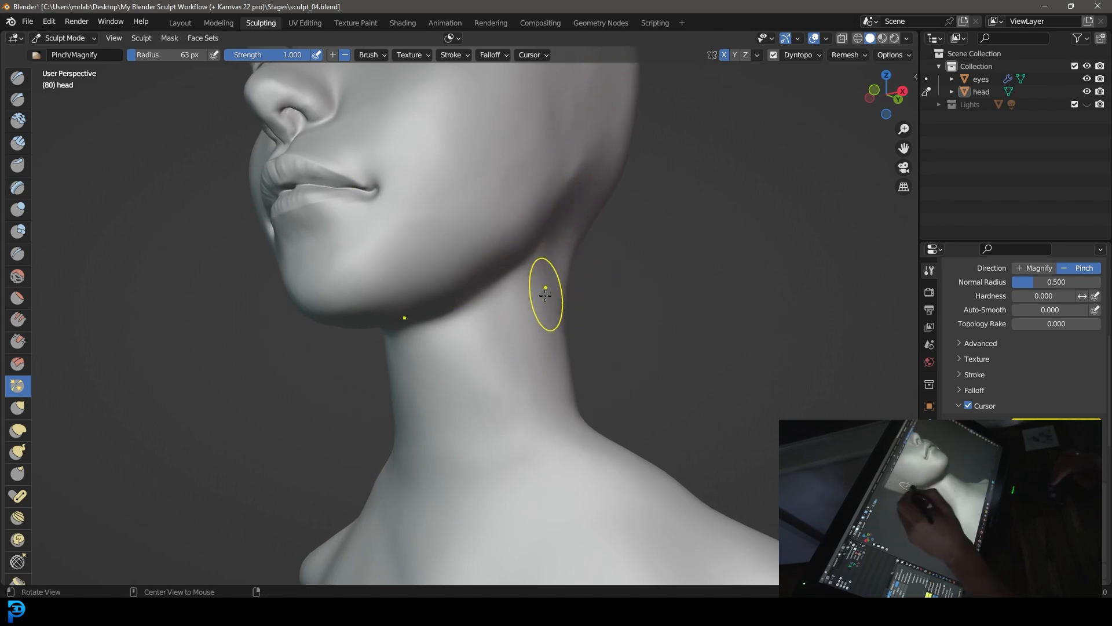
mouse_move(526, 337)
alt+mouse_down()
mouse_move(591, 318)
mouse_move(599, 329)
mouse_move(615, 307)
mouse_move(614, 258)
mouse_move(602, 304)
mouse_move(566, 325)
mouse_move(622, 311)
mouse_move(619, 294)
mouse_move(582, 293)
mouse_move(654, 295)
mouse_move(645, 287)
alt+mouse_up()
Build the diagonal side neck muscle from behind the jaw to the collar with Clay Strips at 63 px and 0.760 strength
click(19, 143)
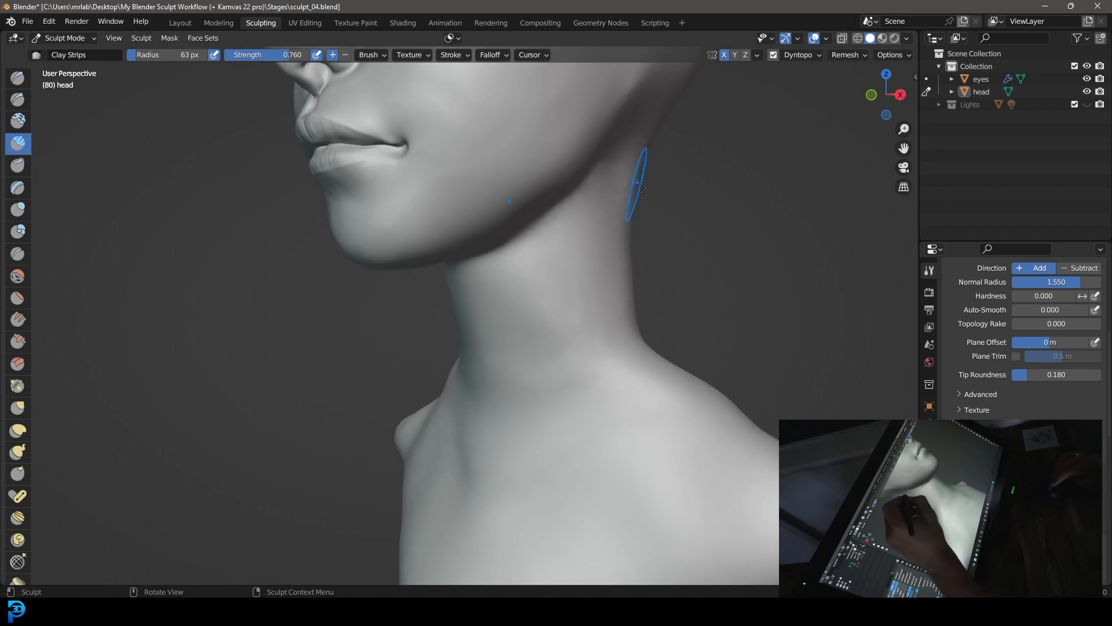
middle_drag(639, 185, 625, 192)
drag(663, 146, 615, 335)
drag(653, 169, 588, 367)
middle_drag(583, 368, 646, 362)
mouse_move(526, 296)
mouse_down()
mouse_move(470, 469)
mouse_move(526, 448)
mouse_move(529, 382)
mouse_move(530, 397)
mouse_move(563, 342)
mouse_up()
alt+drag(554, 385, 590, 380)
drag(608, 237, 530, 441)
drag(616, 260, 520, 463)
Add clay strips down the front of the throat from under the jaw toward the base of the neck
alt+drag(546, 404, 574, 393)
mouse_move(450, 200)
alt+mouse_down()
mouse_move(468, 228)
mouse_move(460, 315)
alt+mouse_up()
drag(463, 234, 474, 290)
drag(504, 232, 480, 432)
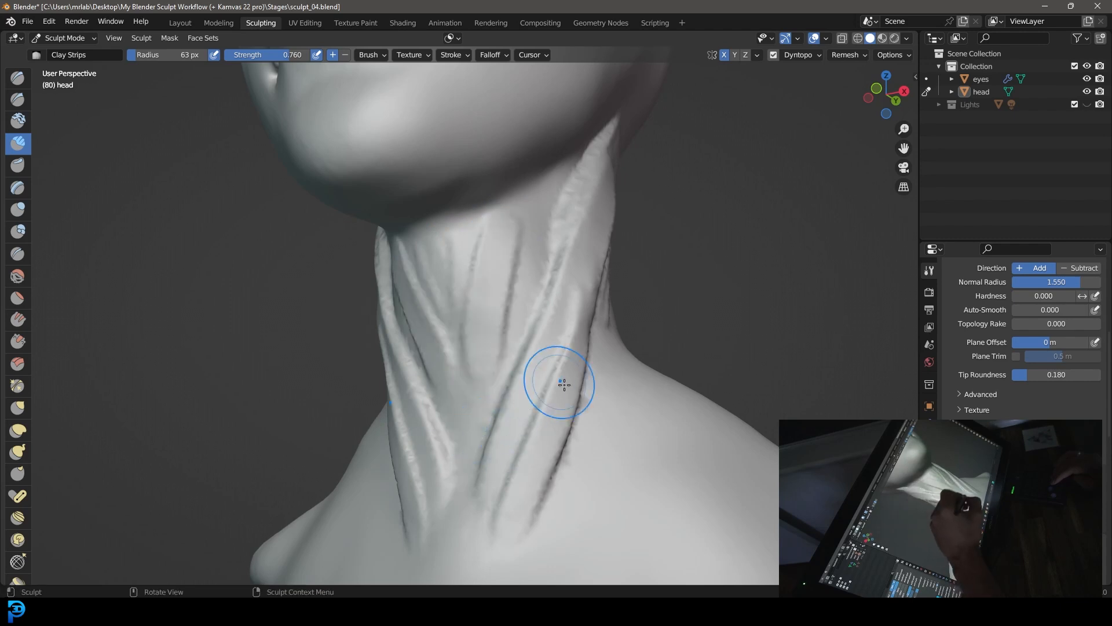
Smooth the clay strips on the throat and side neck muscles until they blend into the neck and shoulders
middle_drag(566, 371, 574, 400)
shift+drag(491, 409, 477, 344)
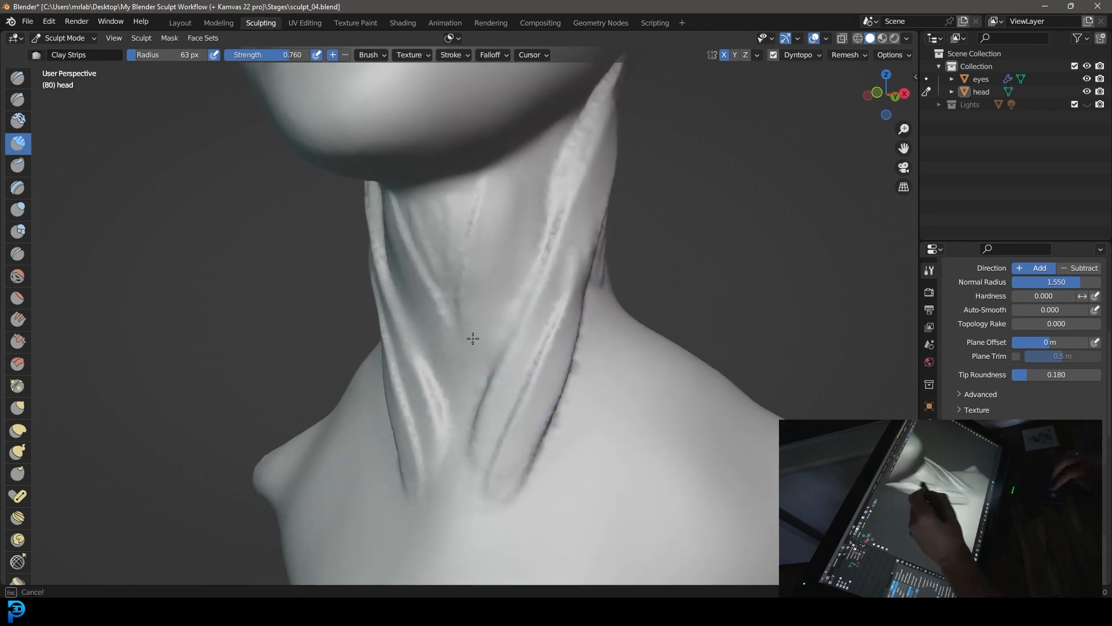
shift+drag(493, 400, 547, 255)
shift+drag(581, 142, 536, 272)
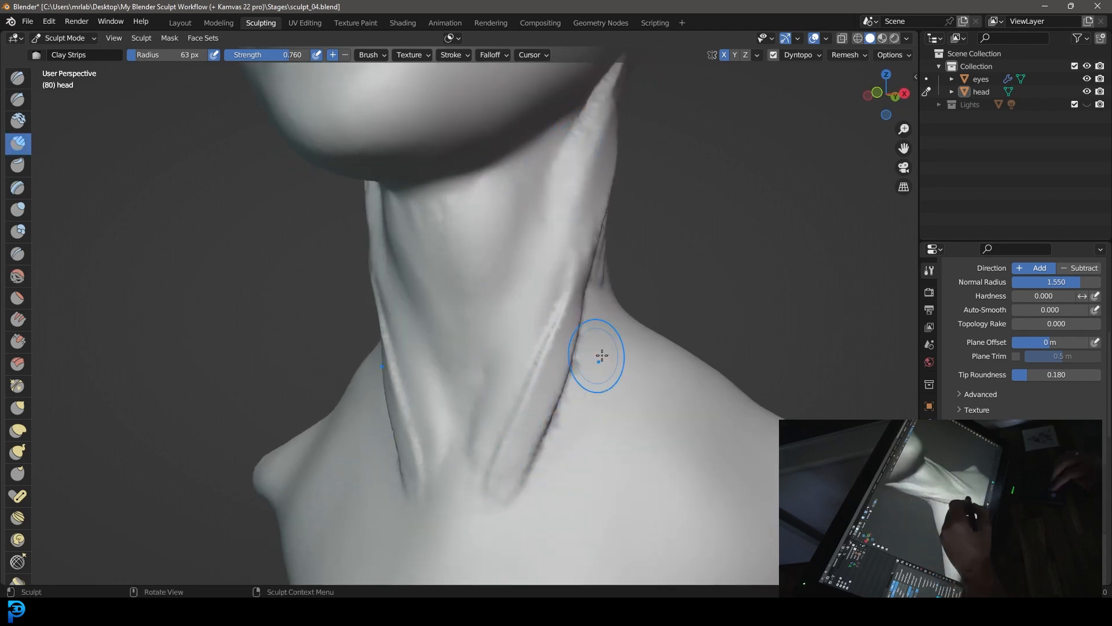
middle_drag(676, 350, 610, 365)
mouse_move(667, 387)
shift+mouse_down()
mouse_move(650, 457)
mouse_move(712, 280)
mouse_move(675, 267)
shift+mouse_up()
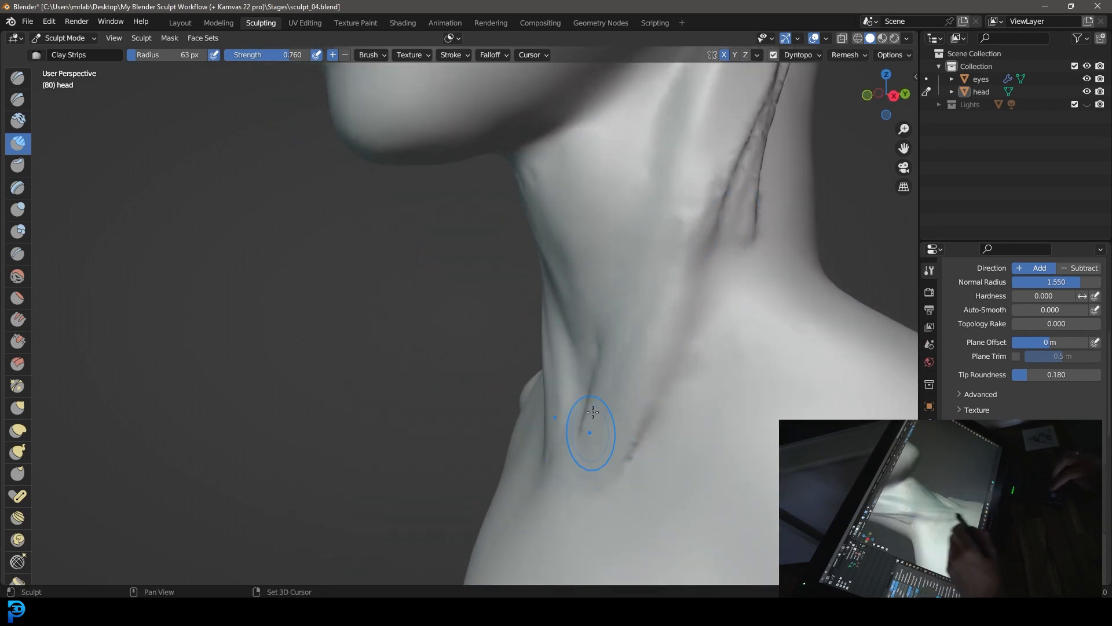
mouse_move(774, 261)
middle_down()
mouse_move(740, 316)
mouse_move(623, 398)
middle_up()
mouse_move(622, 398)
shift+mouse_down()
mouse_move(686, 129)
mouse_move(579, 419)
mouse_move(599, 167)
mouse_move(467, 397)
mouse_move(473, 468)
shift+mouse_up()
shift+drag(497, 412, 515, 529)
shift+drag(649, 222, 690, 173)
Examine the neck muscles and the proportions of the whole bust from several angles
alt+drag(627, 438, 689, 367)
mouse_move(657, 424)
ctrl+alt+mouse_down()
mouse_move(657, 414)
mouse_move(618, 494)
mouse_move(600, 438)
mouse_move(676, 352)
mouse_move(618, 345)
ctrl+alt+mouse_up()
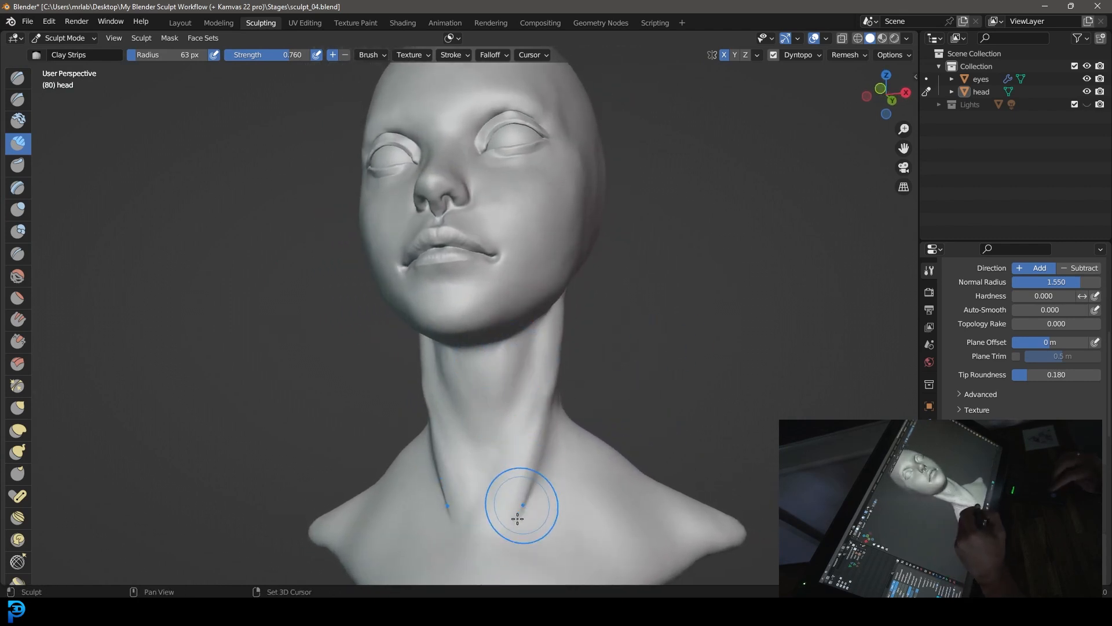
mouse_move(591, 442)
middle_down()
mouse_move(572, 427)
mouse_move(576, 411)
middle_up()
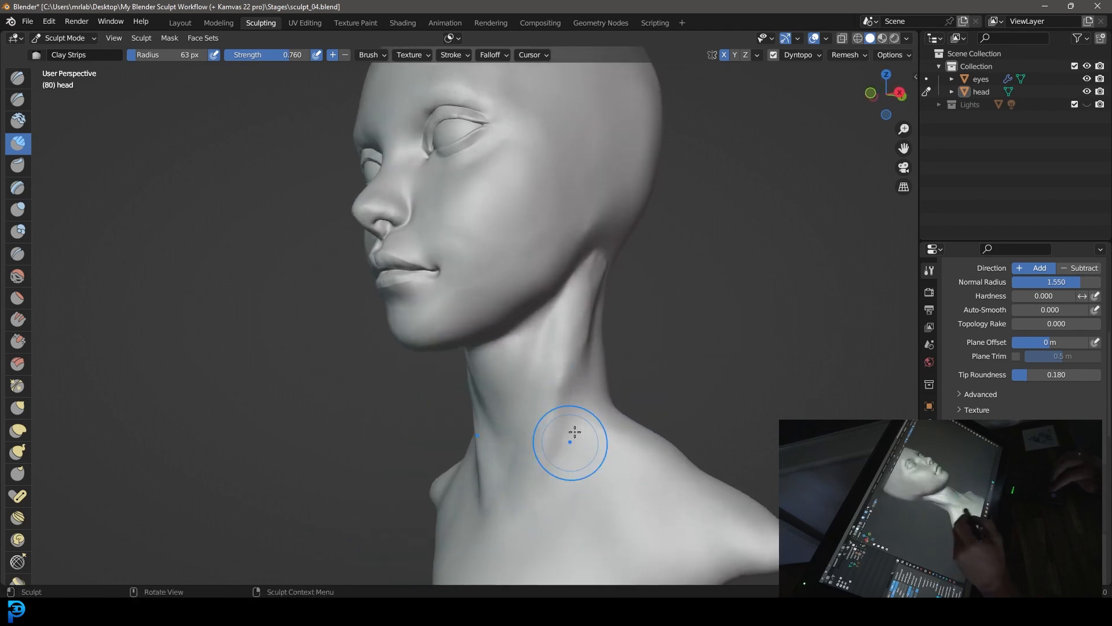
middle_drag(651, 346, 684, 385)
alt+drag(683, 384, 642, 462)
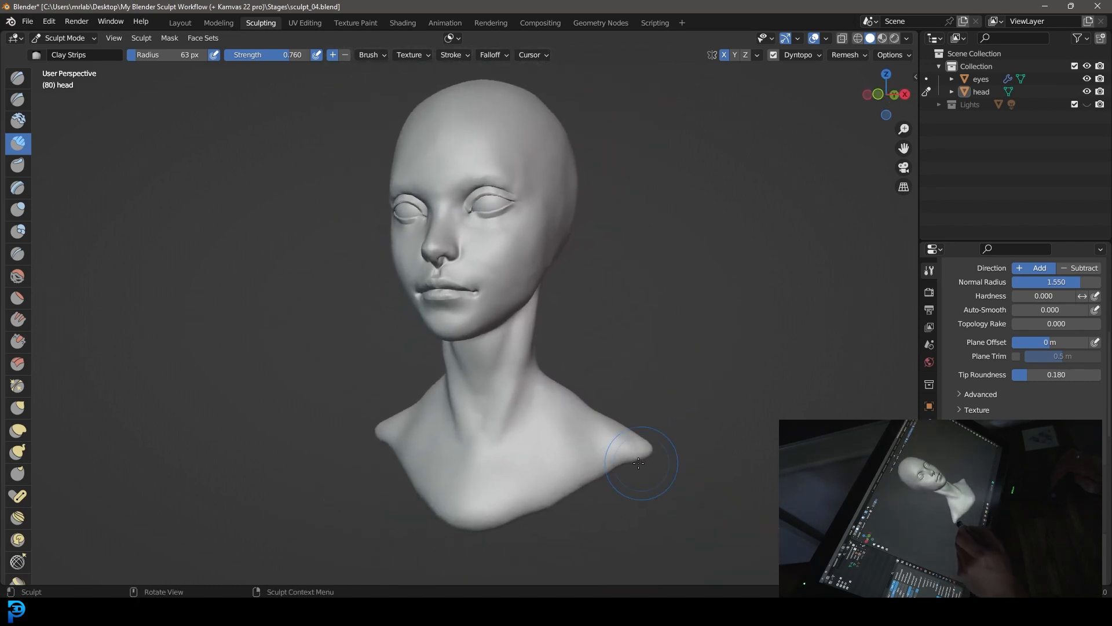
middle_drag(663, 385, 682, 357)
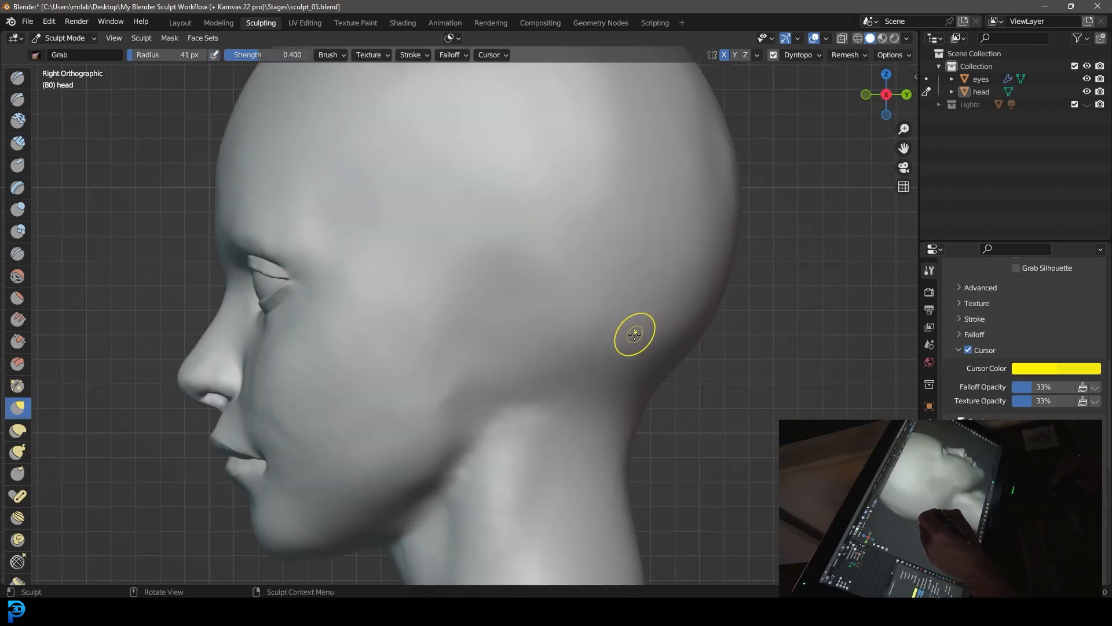
Build a C-shaped ear base on the side of the head with Clay Strips at 41 px and 0.760 strength
click(18, 142)
ctrl+middle_drag(570, 270, 614, 241)
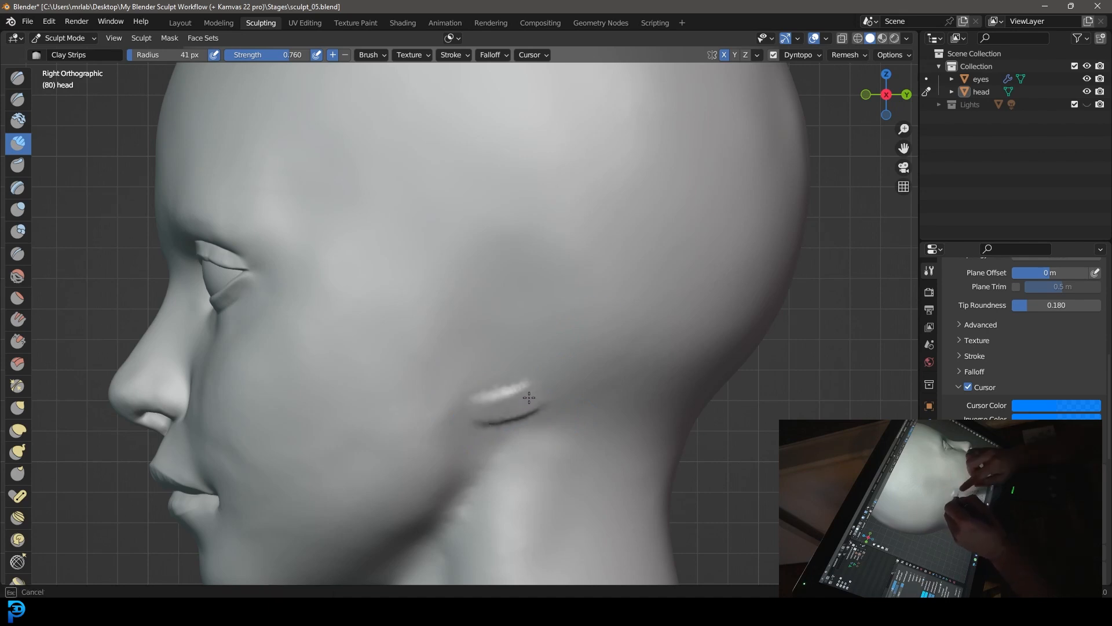
mouse_move(558, 375)
mouse_down()
mouse_move(603, 338)
mouse_move(566, 263)
mouse_move(522, 266)
mouse_move(485, 287)
mouse_move(493, 318)
mouse_up()
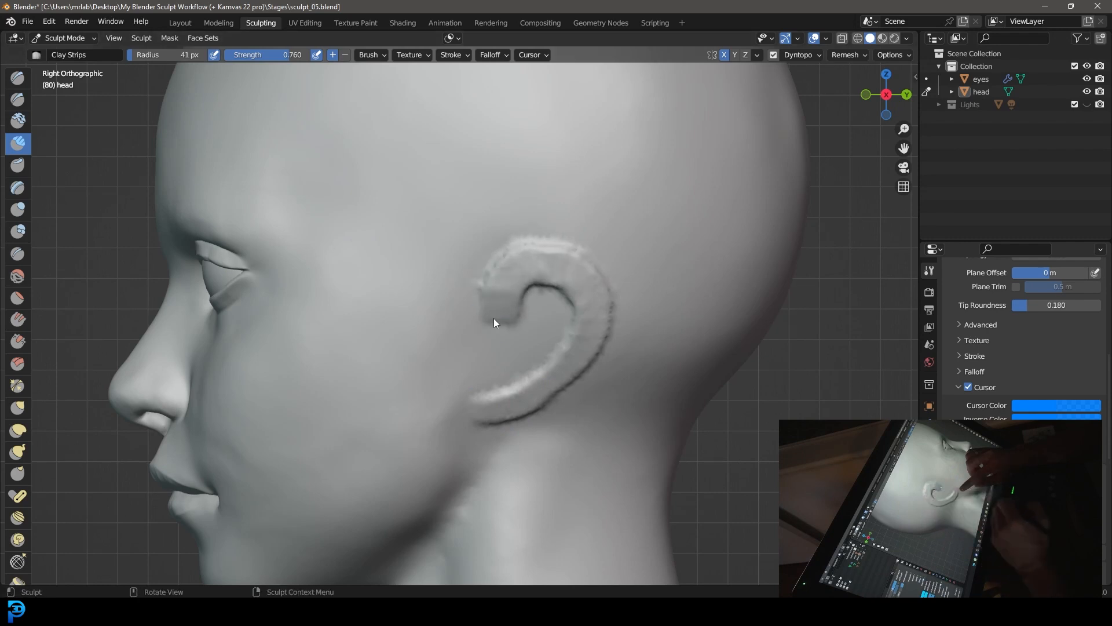
mouse_move(563, 315)
mouse_down()
mouse_move(493, 401)
mouse_move(600, 347)
mouse_move(566, 259)
mouse_move(507, 301)
mouse_move(574, 273)
mouse_move(548, 368)
mouse_move(489, 394)
mouse_move(565, 293)
mouse_up()
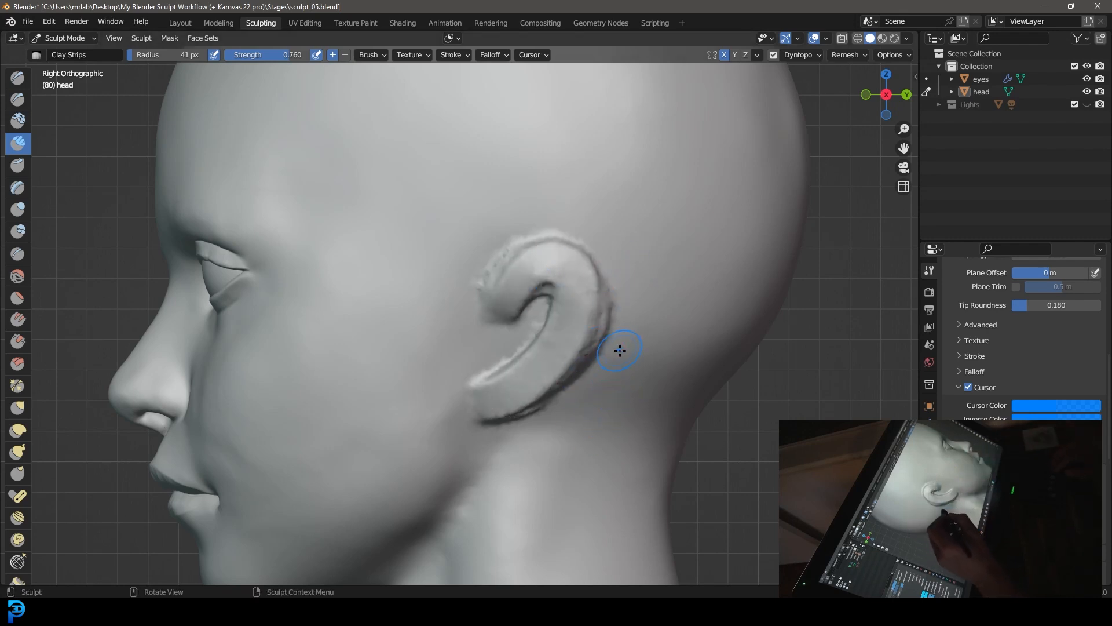
Carve around the ear's outer base to separate it from the head with the Crease brush at 41 px and 0.503 strength
middle_drag(628, 350, 308, 467)
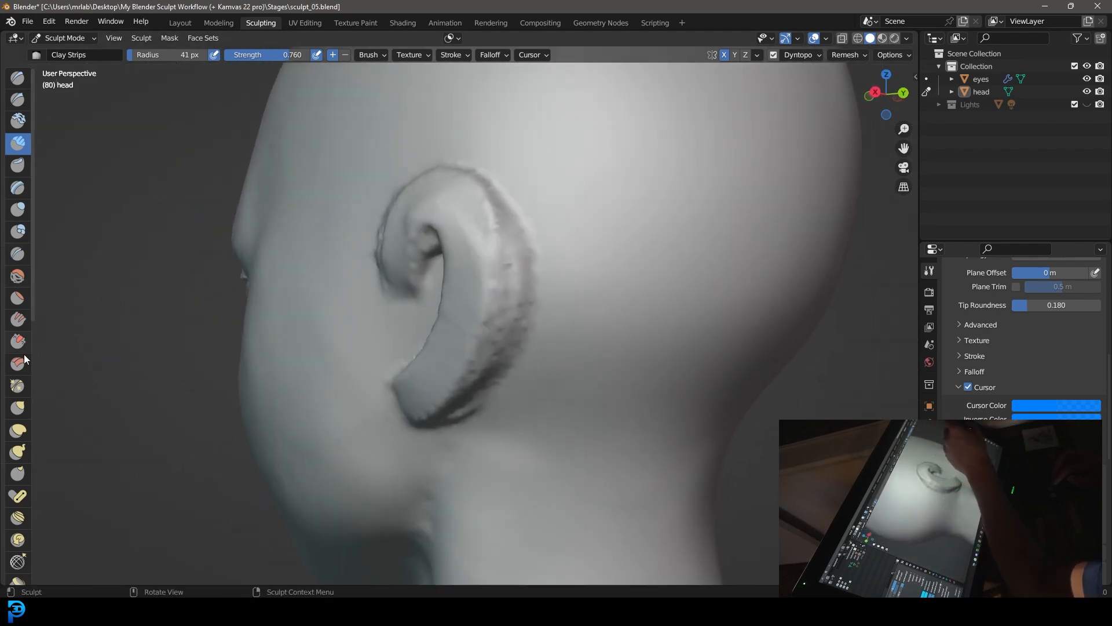
click(17, 254)
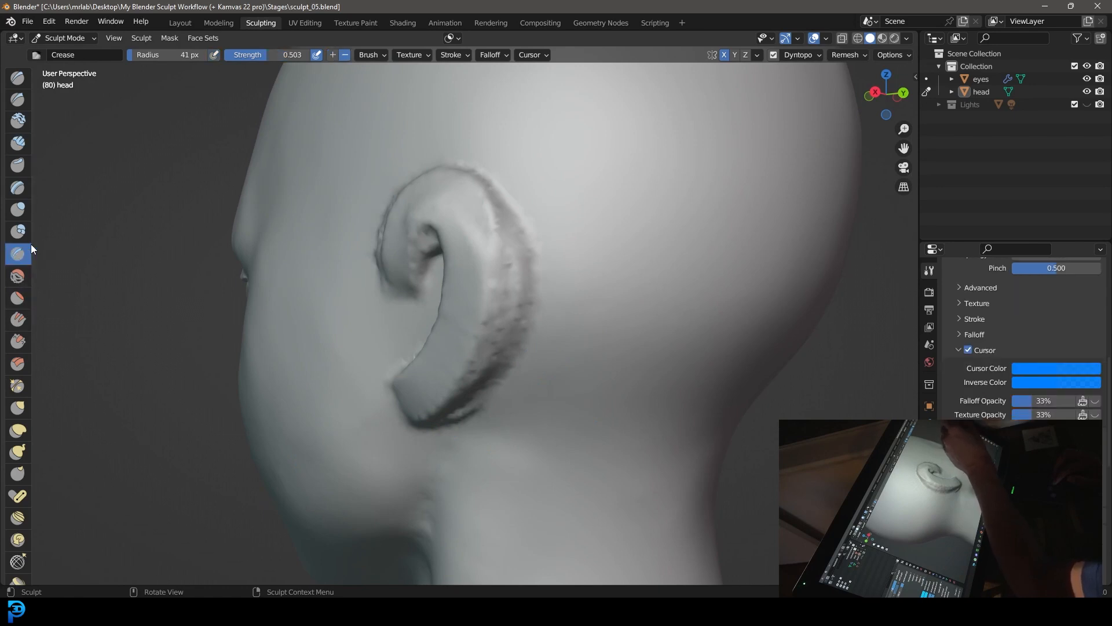
middle_drag(533, 348, 500, 323)
mouse_move(387, 387)
mouse_down()
mouse_move(419, 320)
mouse_move(404, 374)
mouse_up()
middle_drag(392, 385, 377, 416)
mouse_move(377, 329)
mouse_down()
mouse_move(375, 304)
mouse_move(382, 387)
mouse_up()
middle_drag(381, 304, 374, 242)
mouse_move(373, 261)
mouse_down()
mouse_move(368, 371)
mouse_move(374, 281)
mouse_up()
middle_drag(377, 210, 400, 293)
drag(417, 381, 371, 290)
middle_drag(379, 289, 443, 342)
drag(557, 425, 492, 408)
middle_drag(571, 409, 361, 339)
drag(377, 391, 389, 412)
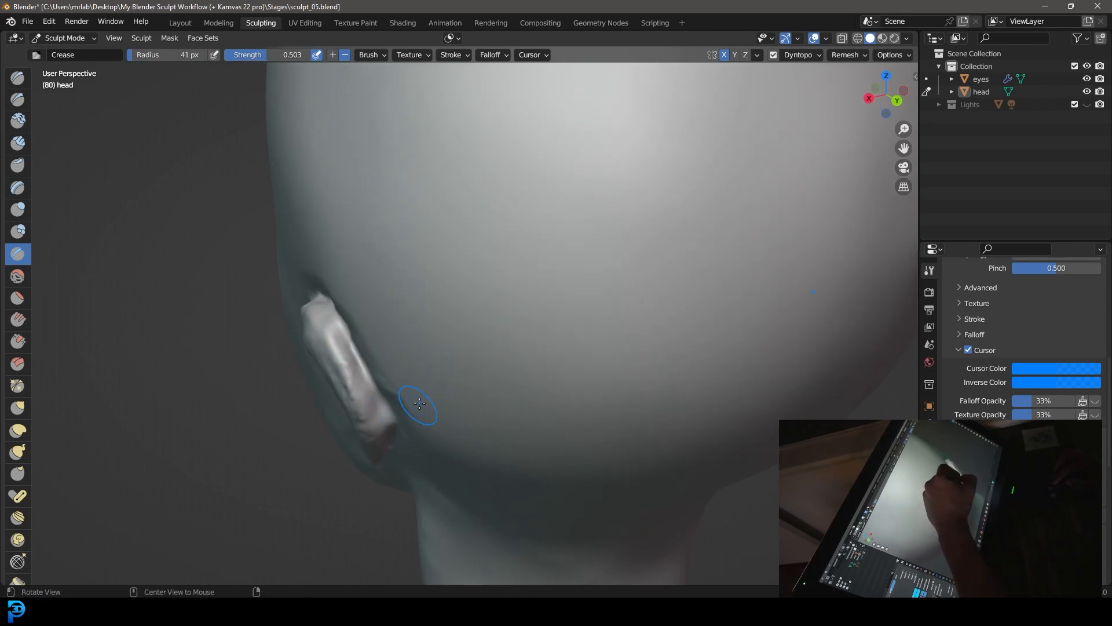
middle_drag(412, 407, 405, 376)
drag(337, 267, 365, 333)
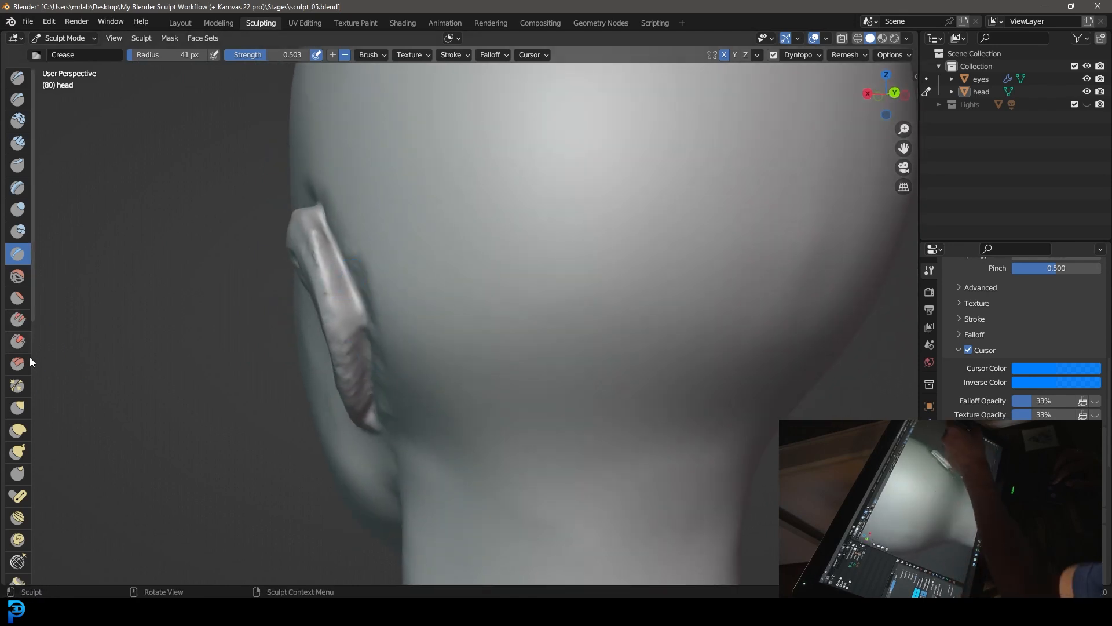
Tighten the seam between the back of the ear and the head with the Pinch/Magnify brush at 45 px and 1.000 strength
click(17, 385)
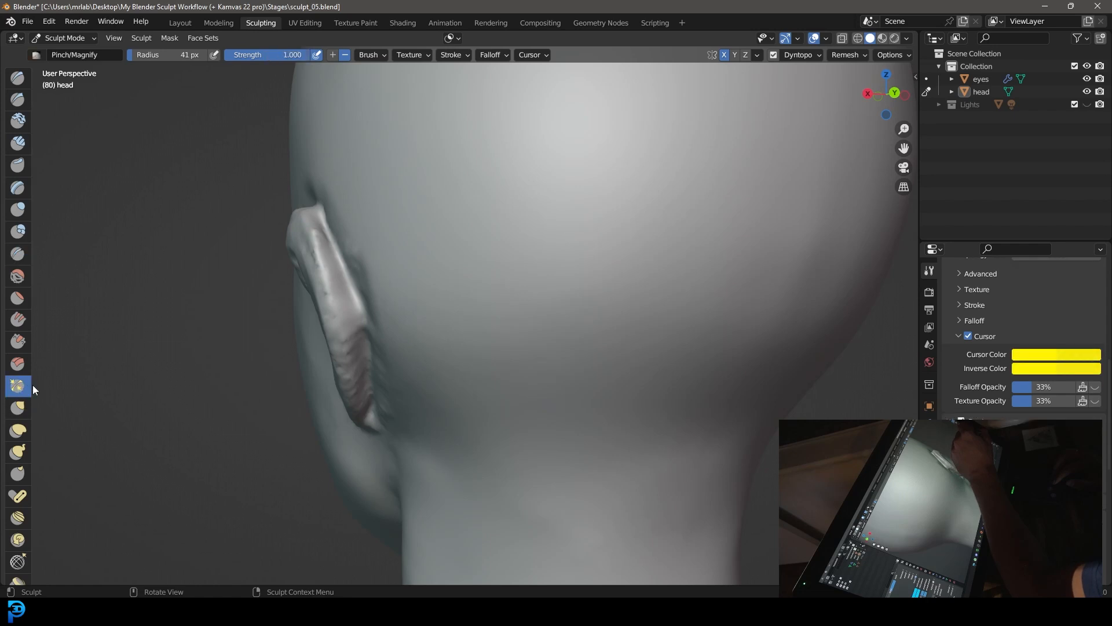
middle_drag(386, 353, 378, 335)
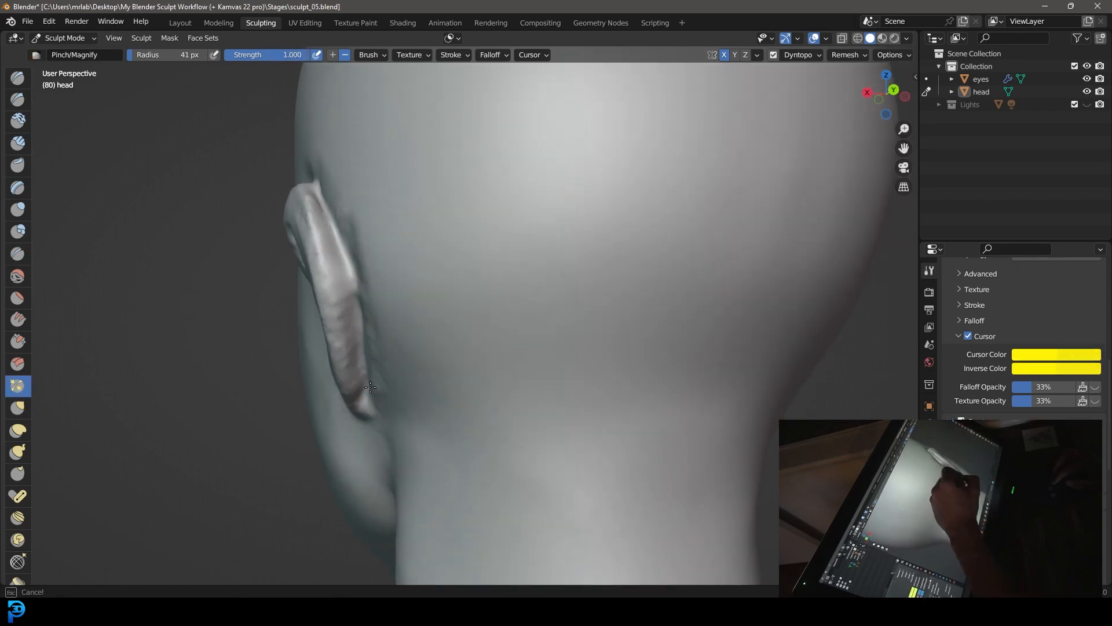
middle_drag(373, 406, 374, 348)
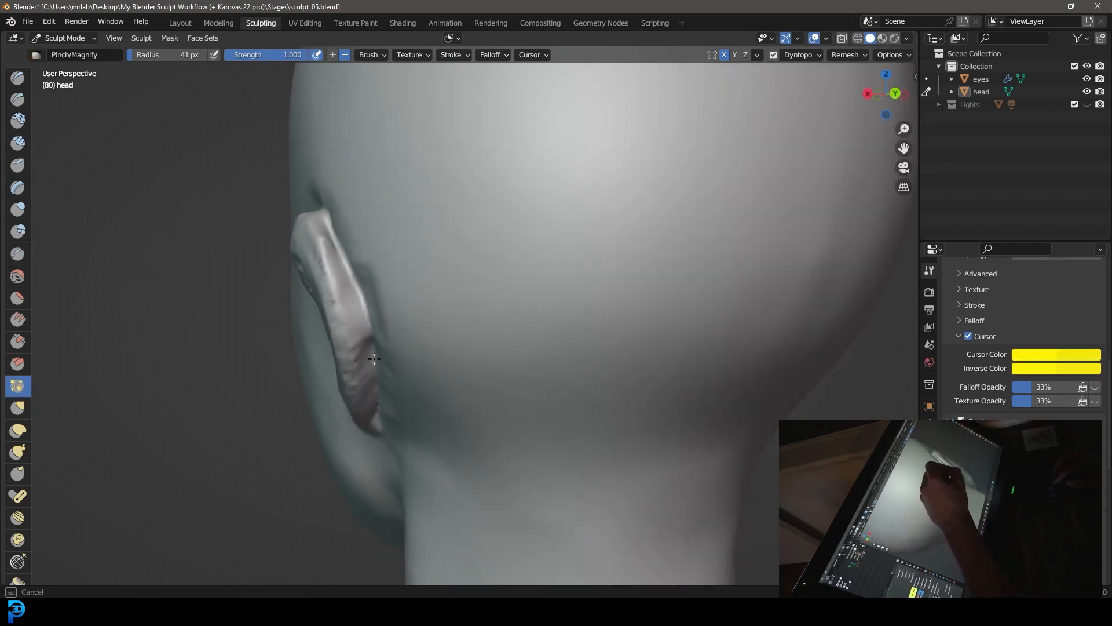
middle_drag(362, 308, 341, 316)
drag(164, 55, 167, 55)
mouse_move(372, 392)
mouse_down()
mouse_move(361, 362)
mouse_move(371, 342)
mouse_up()
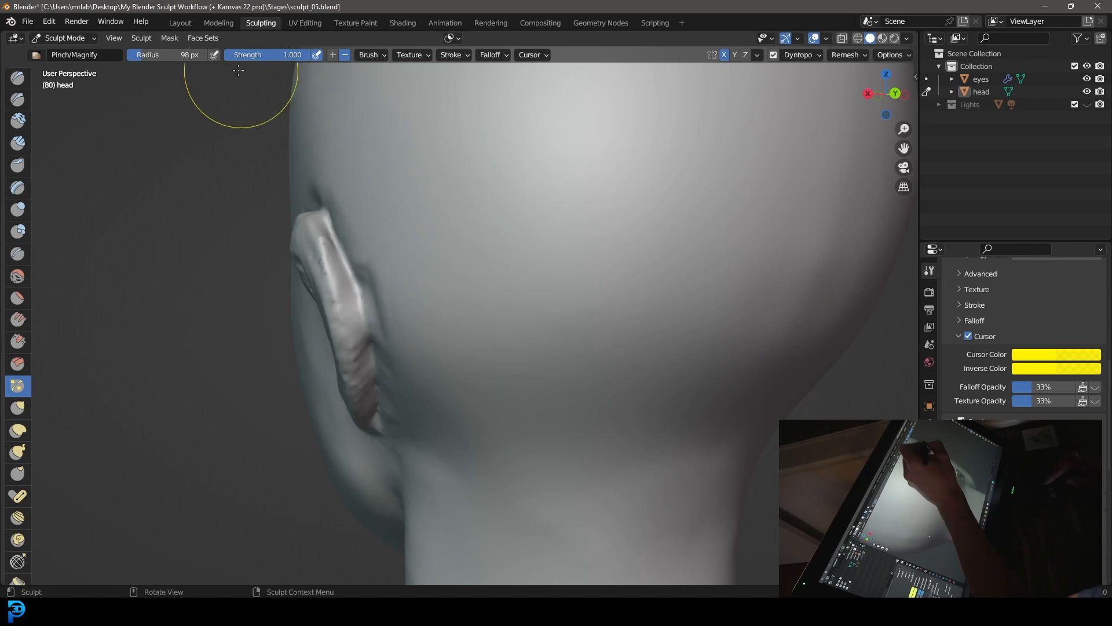
drag(164, 55, 151, 55)
drag(365, 322, 374, 356)
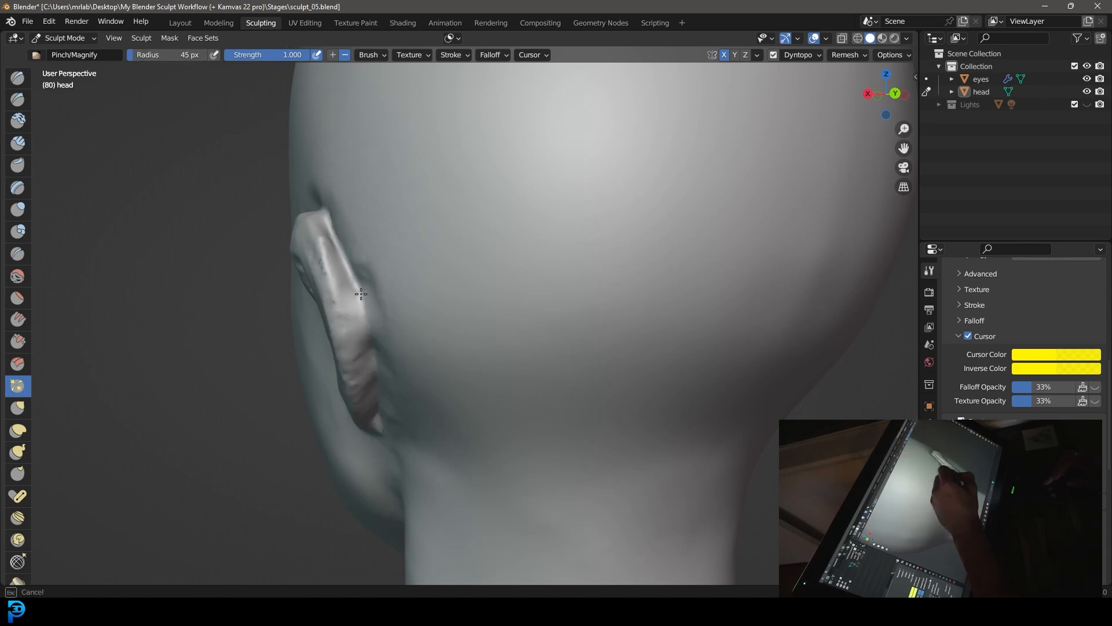
middle_drag(398, 307, 422, 372)
drag(422, 372, 419, 376)
mouse_move(378, 307)
middle_down()
mouse_move(397, 400)
mouse_move(447, 324)
middle_up()
drag(349, 270, 374, 348)
drag(374, 348, 369, 313)
mouse_move(378, 355)
middle_down()
mouse_move(324, 393)
mouse_move(168, 464)
middle_up()
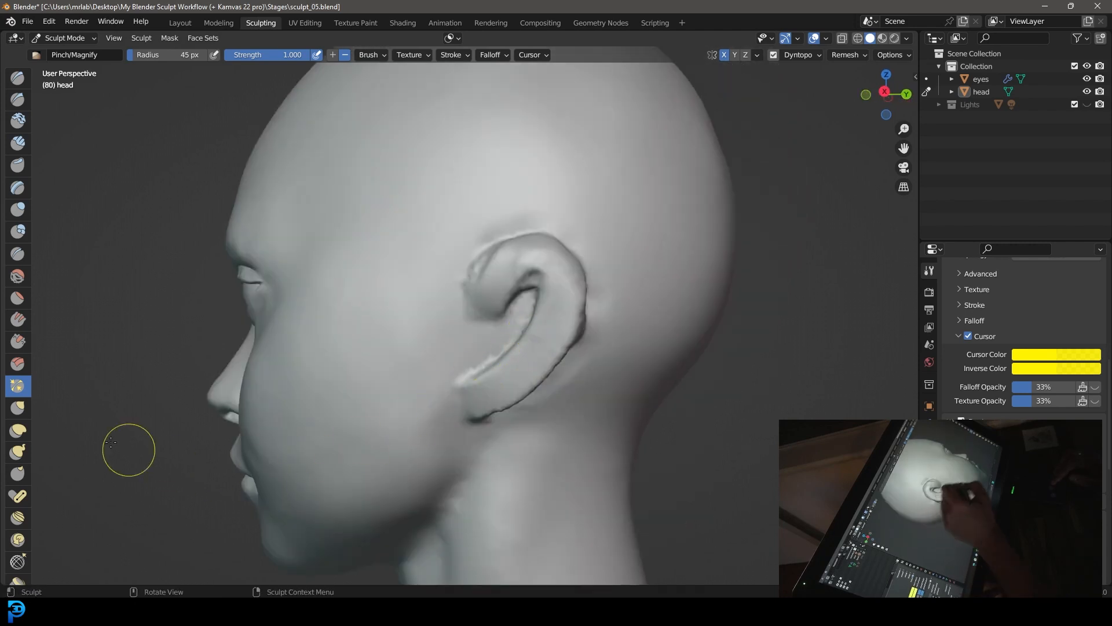
Adjust the ear's lower edge and upper front outline in side view with the Grab brush at 59 px and 0.400 strength
click(17, 407)
middle_drag(613, 328, 616, 343)
drag(137, 54, 145, 53)
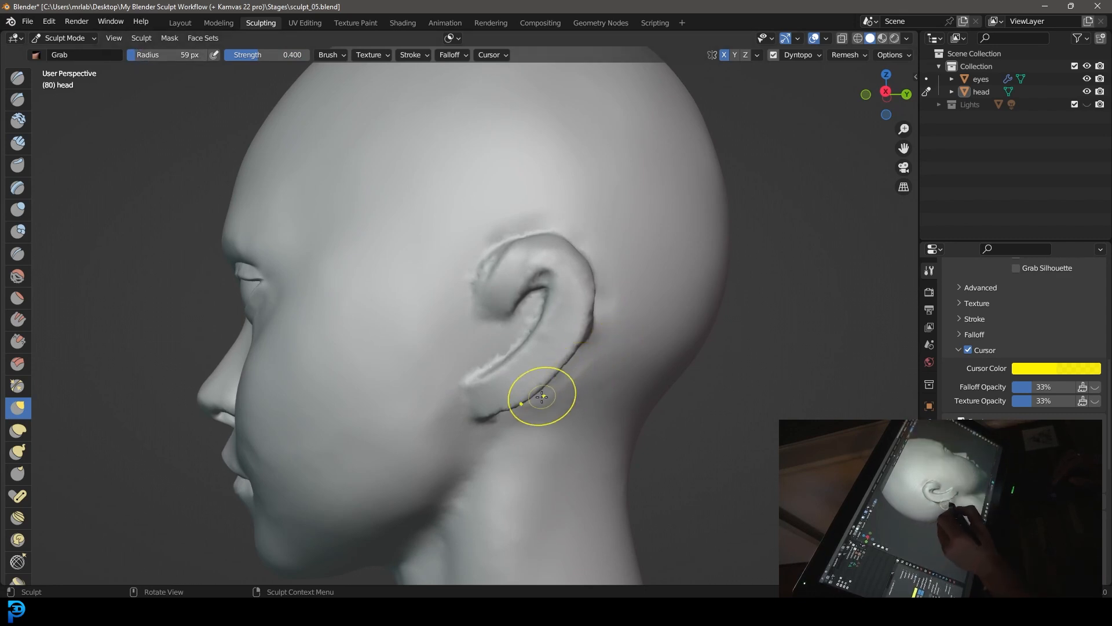
mouse_move(540, 389)
mouse_down()
mouse_move(522, 396)
mouse_move(576, 353)
mouse_move(603, 260)
mouse_move(546, 212)
mouse_move(489, 239)
mouse_up()
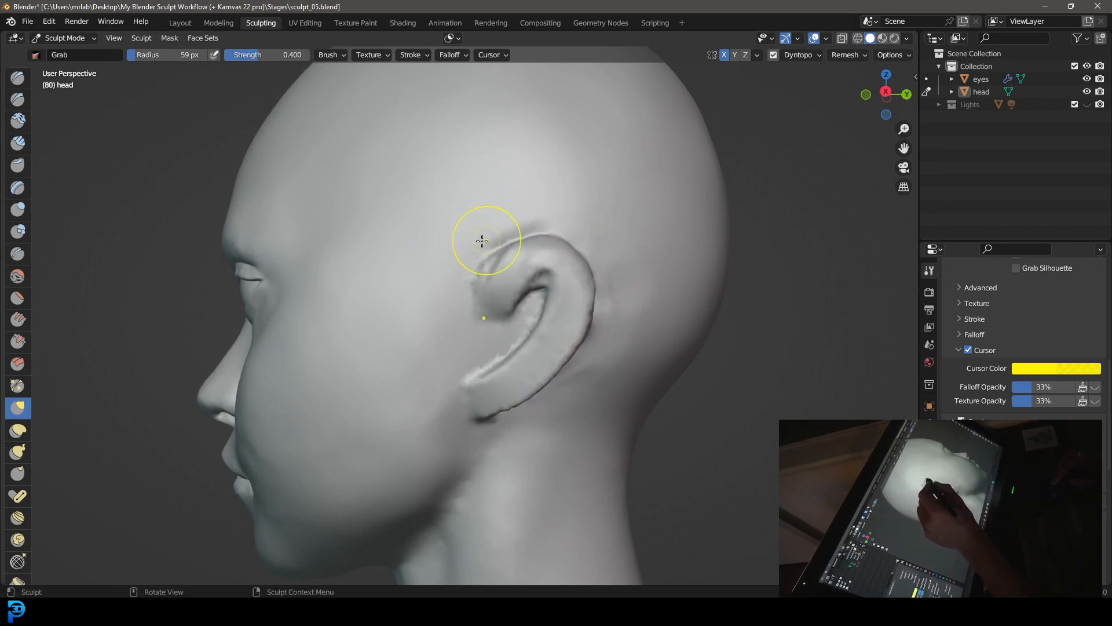
Pull the ear's rim and lower part outward from behind with the Grab brush at 116 px and 0.400 strength
mouse_move(495, 282)
middle_down()
mouse_move(586, 365)
mouse_move(542, 373)
mouse_move(579, 294)
mouse_move(599, 328)
middle_up()
mouse_move(574, 288)
middle_down()
mouse_move(427, 398)
mouse_move(452, 446)
mouse_move(649, 347)
mouse_move(610, 375)
mouse_move(638, 401)
mouse_move(546, 359)
mouse_move(554, 343)
middle_up()
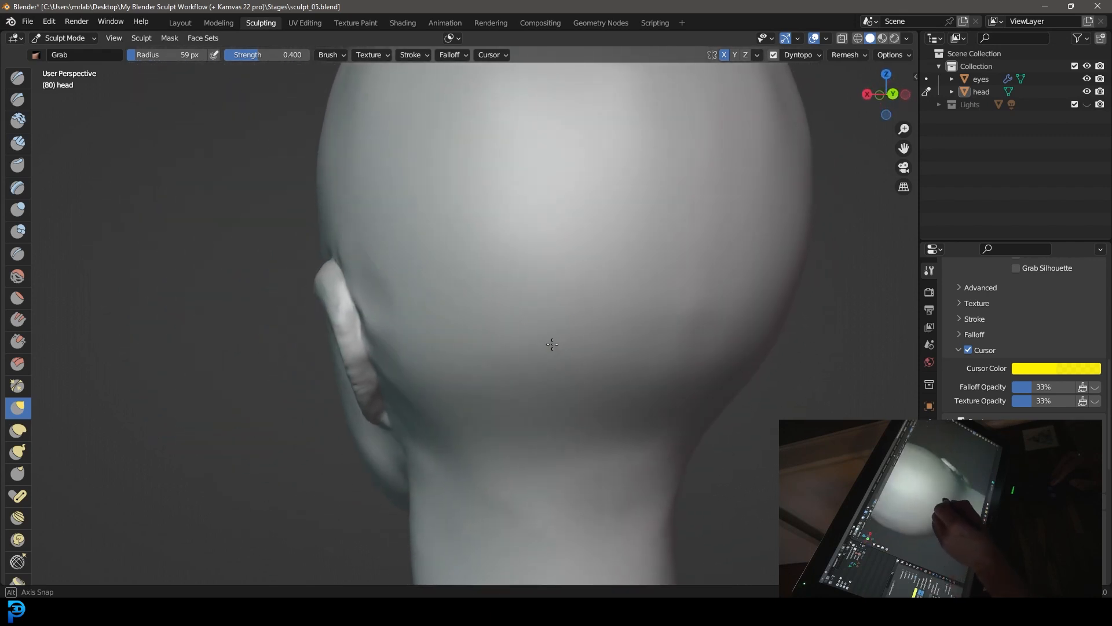
drag(160, 54, 152, 53)
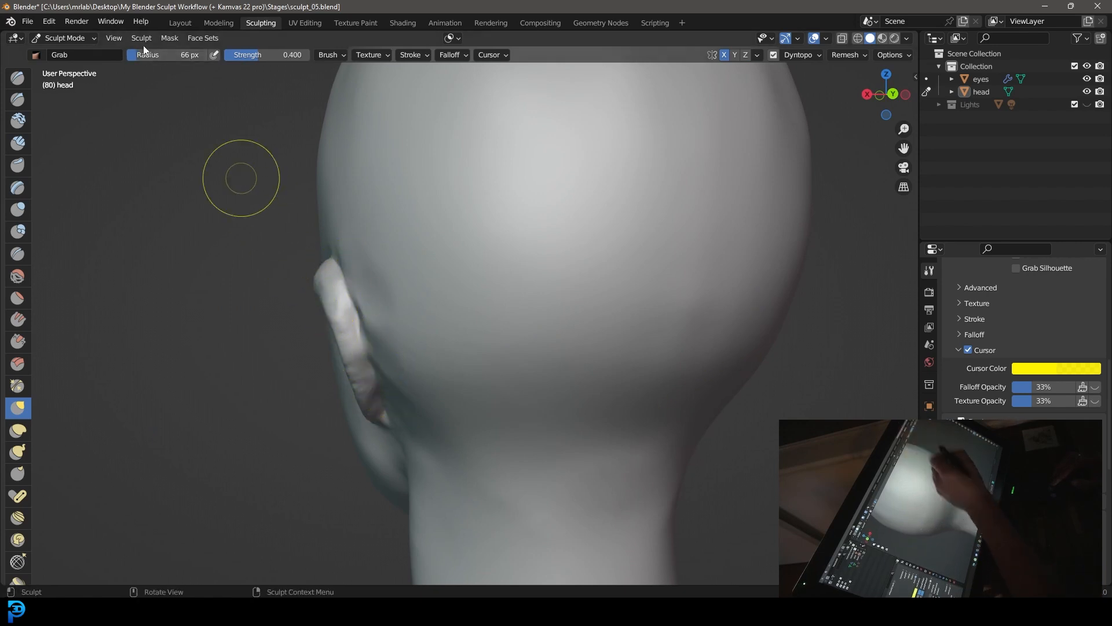
drag(164, 54, 191, 54)
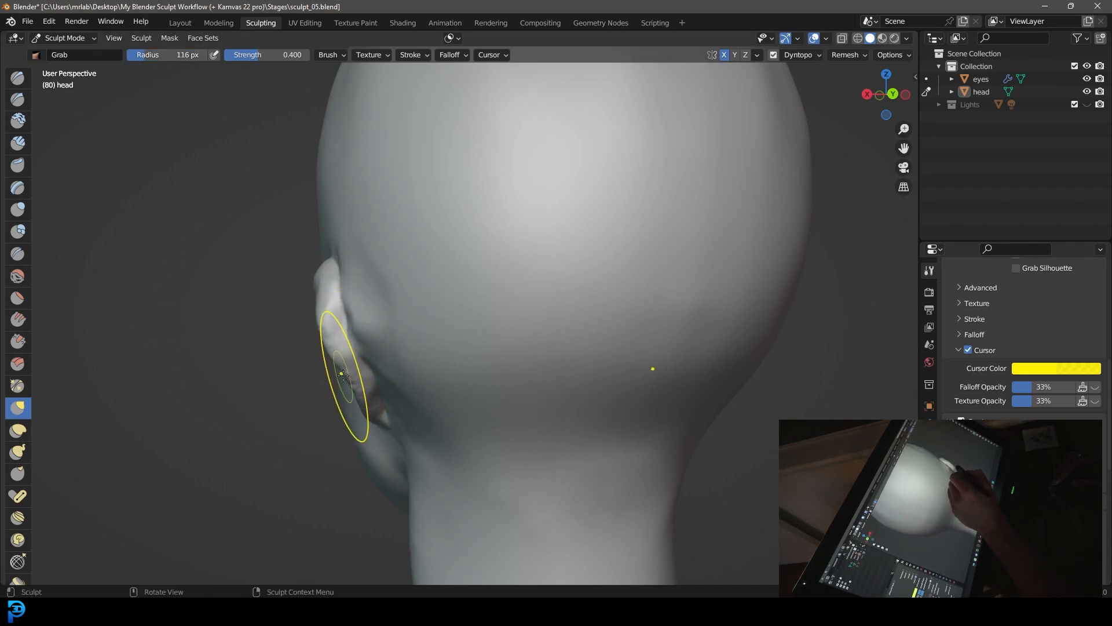
drag(344, 396, 328, 400)
mouse_move(328, 361)
mouse_down()
mouse_move(314, 348)
mouse_move(302, 277)
mouse_up()
mouse_move(385, 350)
middle_down()
mouse_move(423, 400)
mouse_move(367, 413)
middle_up()
mouse_move(368, 413)
mouse_down()
mouse_move(370, 385)
mouse_move(359, 406)
mouse_up()
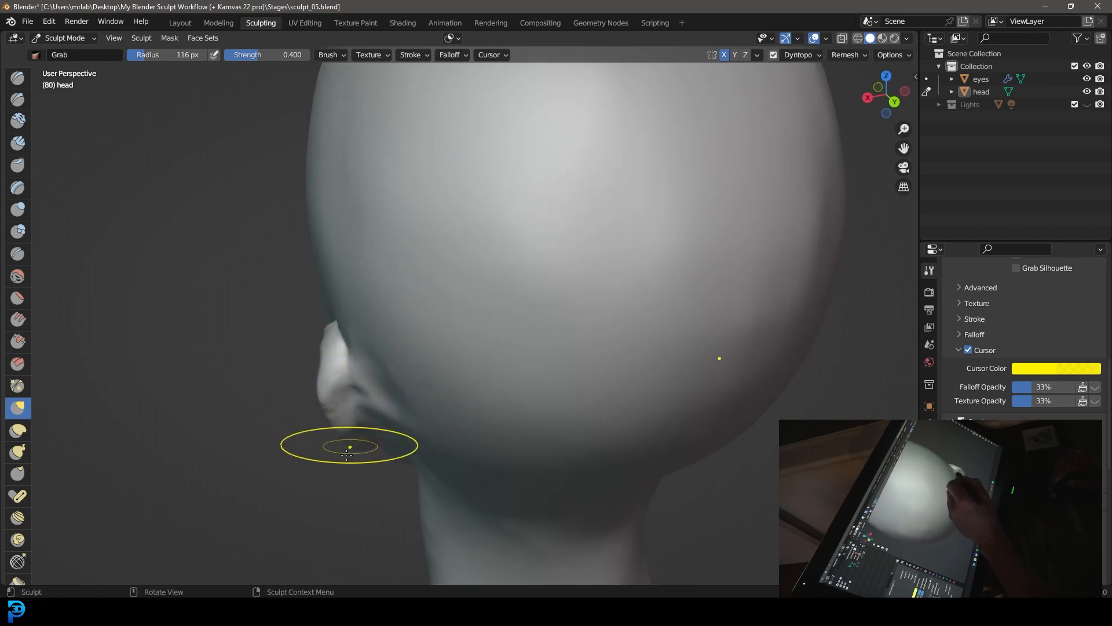
Define the groove between the back of the ear and the skull with the Crease brush at 0.503 strength
click(18, 253)
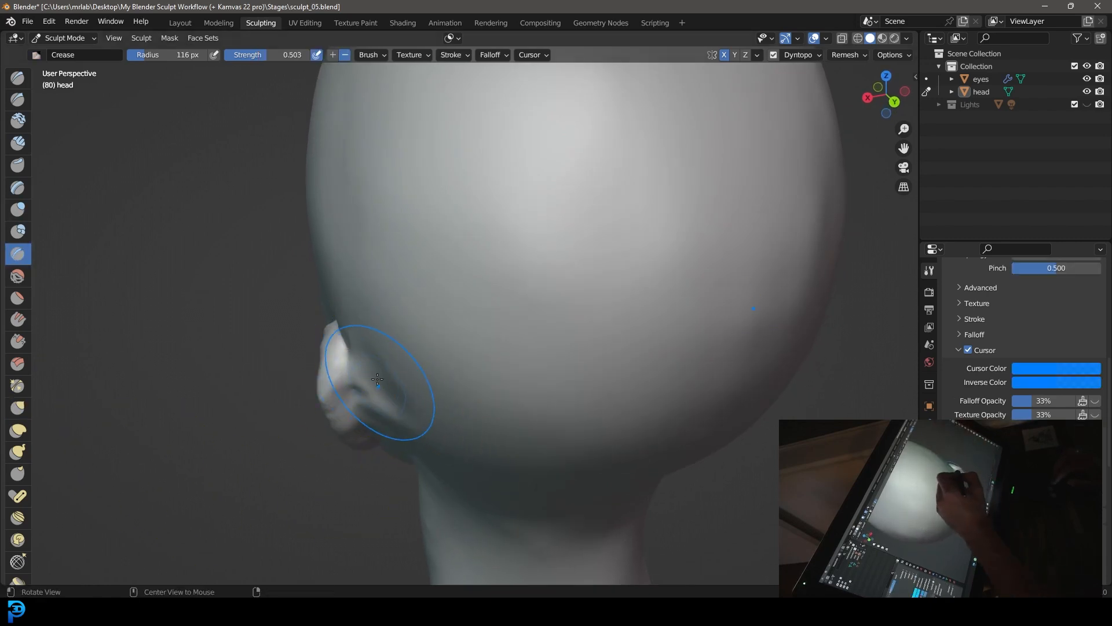
middle_drag(377, 386, 376, 295)
mouse_move(384, 344)
middle_down()
mouse_move(380, 312)
mouse_move(385, 372)
mouse_move(467, 311)
mouse_move(538, 321)
mouse_move(511, 318)
mouse_move(453, 387)
mouse_move(413, 373)
mouse_move(411, 324)
mouse_move(406, 357)
mouse_move(377, 347)
mouse_move(405, 389)
middle_up()
Reshape the ear's back edge and side outline with a smaller Grab brush at 0.400 strength
click(18, 408)
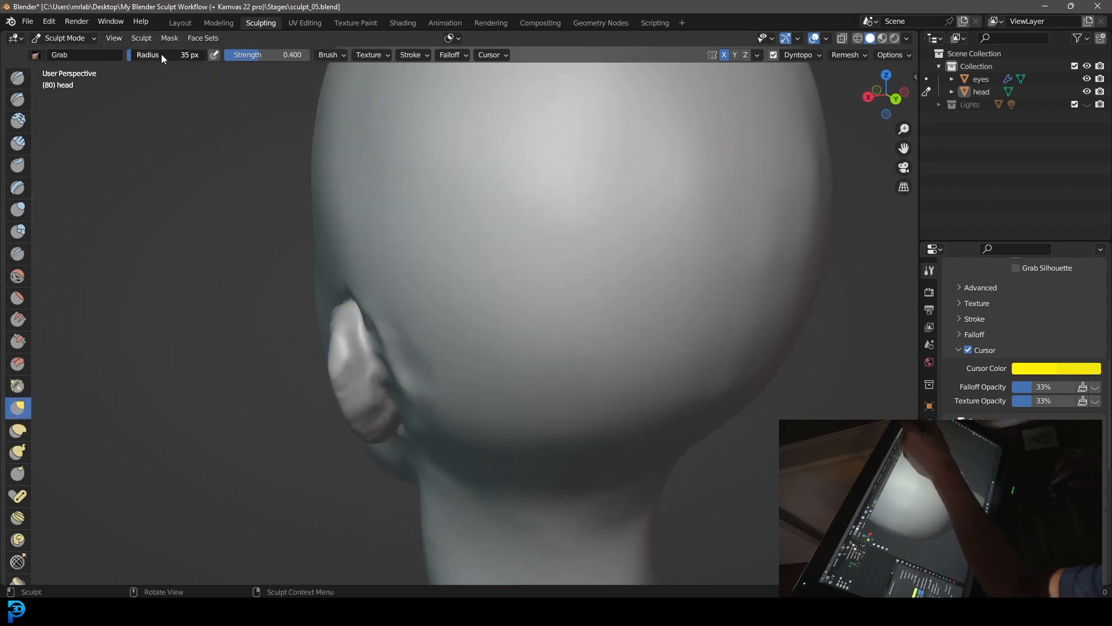
drag(168, 55, 170, 55)
mouse_move(322, 336)
mouse_down()
mouse_move(345, 416)
mouse_move(359, 427)
mouse_up()
key(bracketright)
key(bracketright)
key(bracketright)
middle_drag(359, 427, 499, 394)
drag(500, 394, 498, 393)
Enlarge the Grab brush to 99 px and pull the ear's outer rim farther away from the head
middle_drag(554, 387, 596, 309)
key(bracketright)
key(bracketright)
key(bracketright)
key(bracketright)
key(bracketright)
key(bracketright)
mouse_move(596, 310)
mouse_down()
mouse_move(590, 286)
mouse_move(626, 296)
mouse_up()
middle_drag(644, 297, 576, 228)
drag(575, 229, 597, 252)
mouse_move(596, 252)
middle_down()
mouse_move(537, 298)
mouse_move(452, 290)
mouse_move(409, 331)
mouse_move(411, 349)
middle_up()
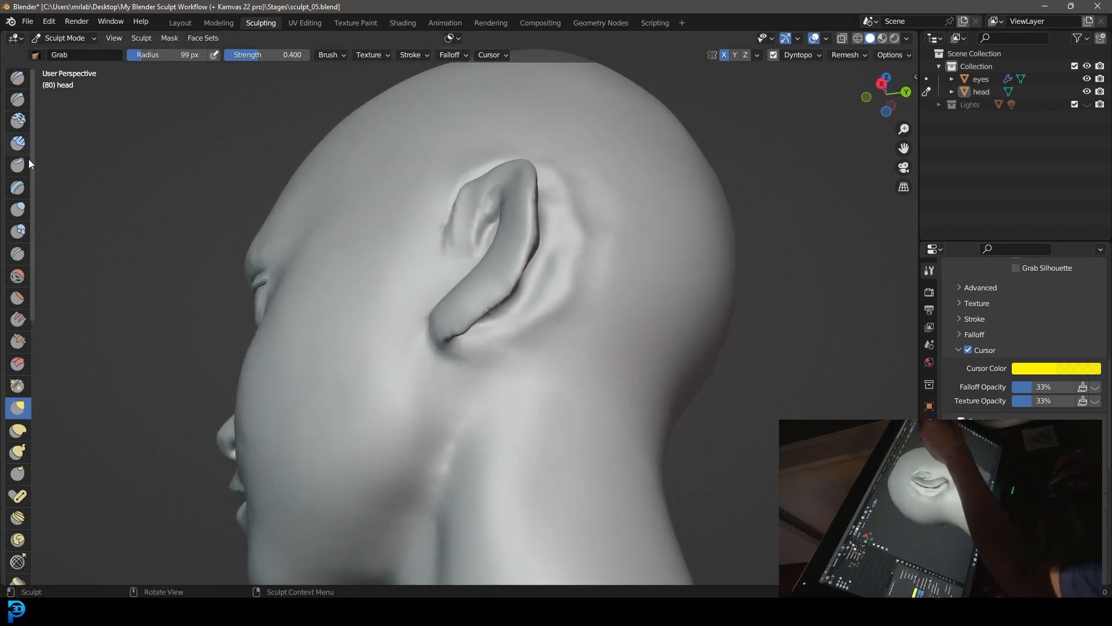
Thicken the back of the ear and its lower edge with the Inflate/Deflate brush at 25 px and 0.500 strength
click(18, 208)
middle_drag(521, 301, 435, 310)
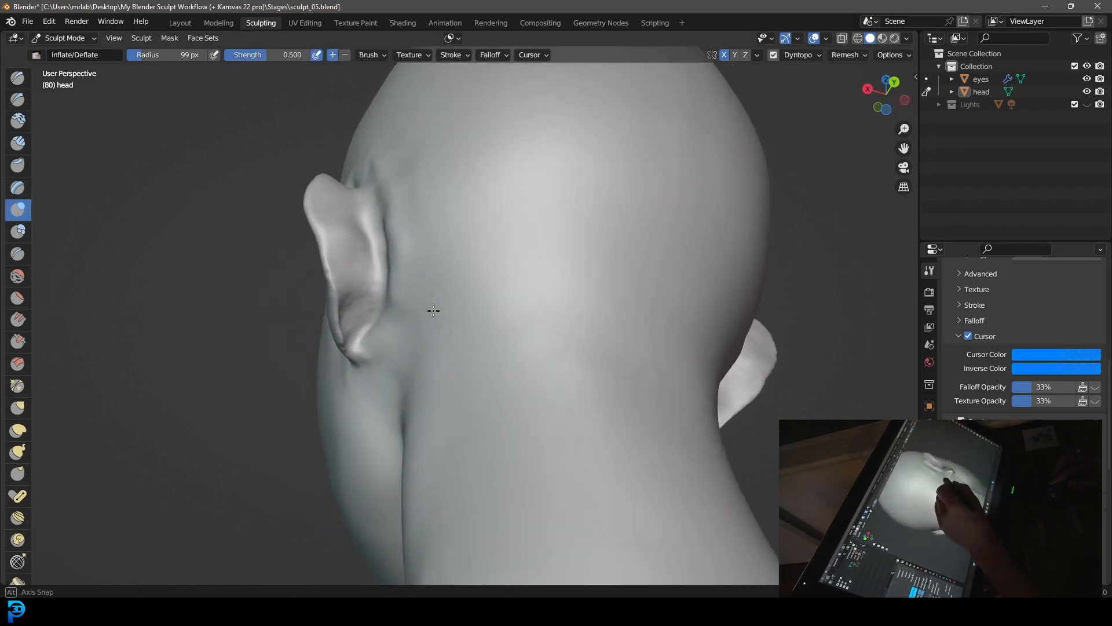
drag(155, 55, 168, 57)
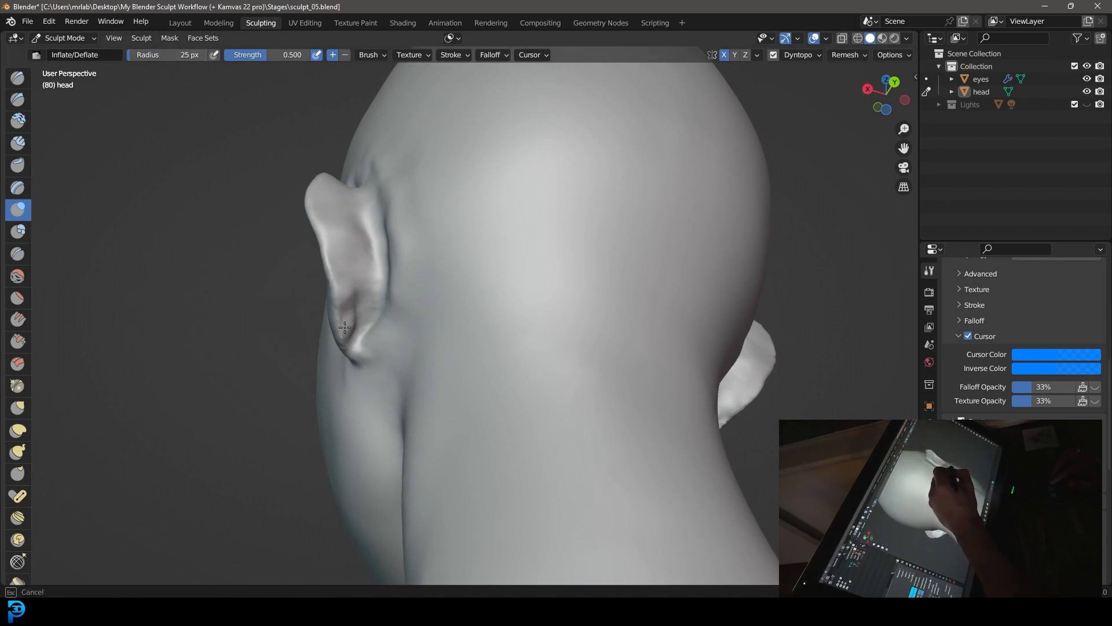
mouse_move(346, 313)
middle_down()
mouse_move(368, 332)
mouse_move(371, 400)
middle_up()
drag(369, 337, 360, 366)
middle_drag(418, 359, 501, 354)
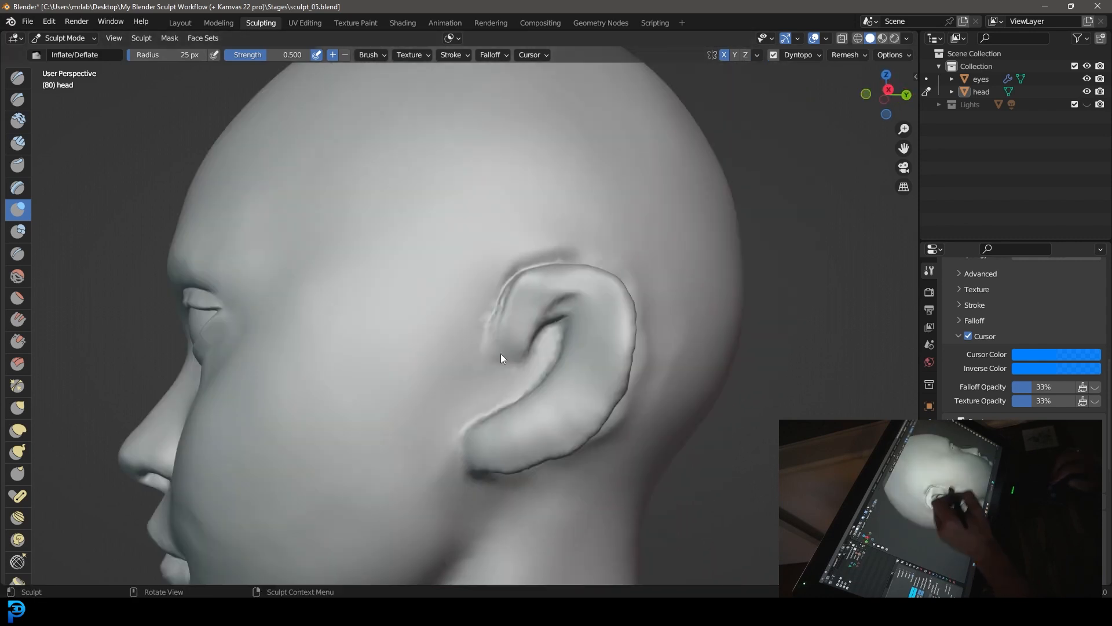
Refine the ear's upper front attachment with the Grab brush at 50 px and smooth the surface behind the ear
click(23, 406)
drag(149, 56, 154, 56)
mouse_move(521, 272)
mouse_down()
mouse_move(505, 292)
mouse_move(526, 266)
mouse_up()
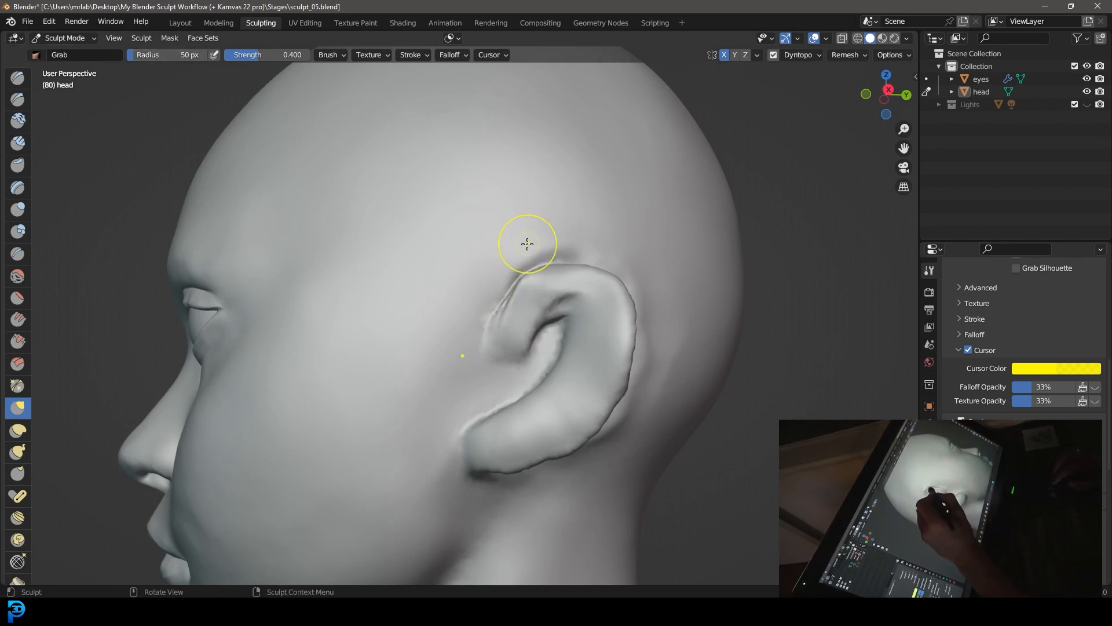
middle_drag(567, 223, 470, 349)
shift+drag(449, 284, 445, 471)
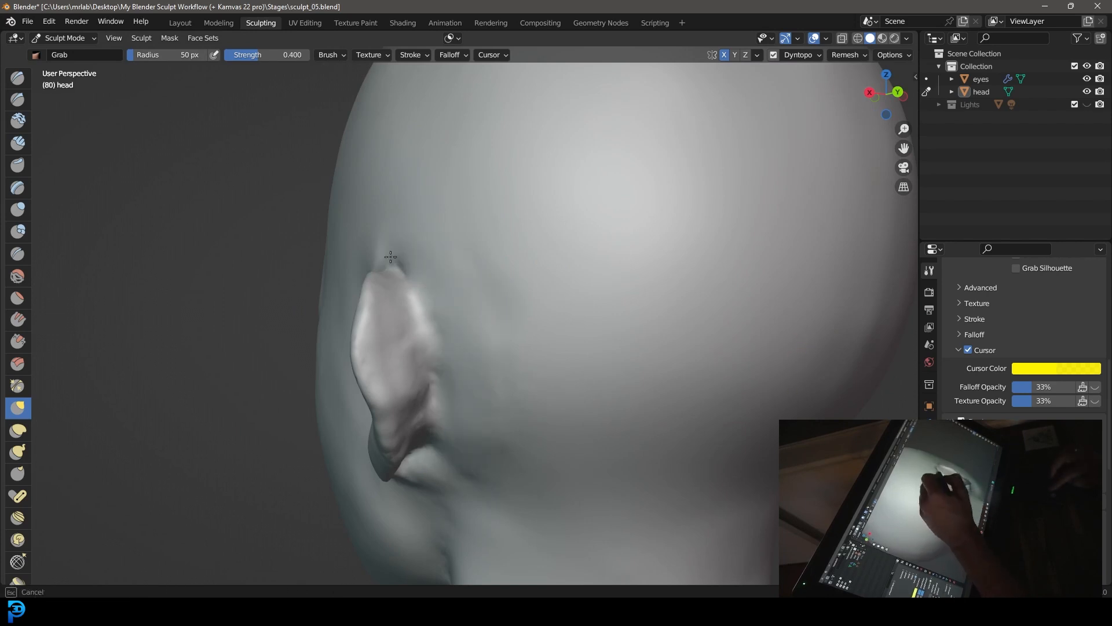
mouse_move(496, 390)
middle_down()
mouse_move(541, 340)
mouse_move(775, 446)
mouse_move(707, 464)
mouse_move(633, 427)
mouse_move(647, 430)
mouse_move(676, 380)
mouse_move(700, 415)
mouse_move(676, 417)
middle_up()
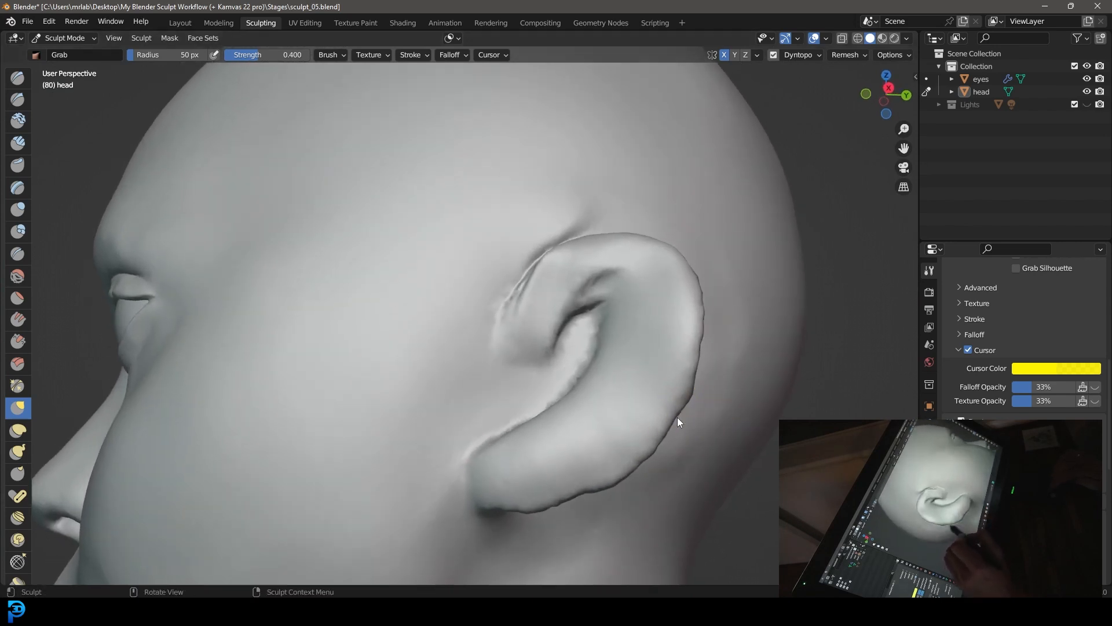
Build a raised outer rim around the ear from lobe to upper front with Clay Strips at 54 px and 0.760 strength
click(22, 141)
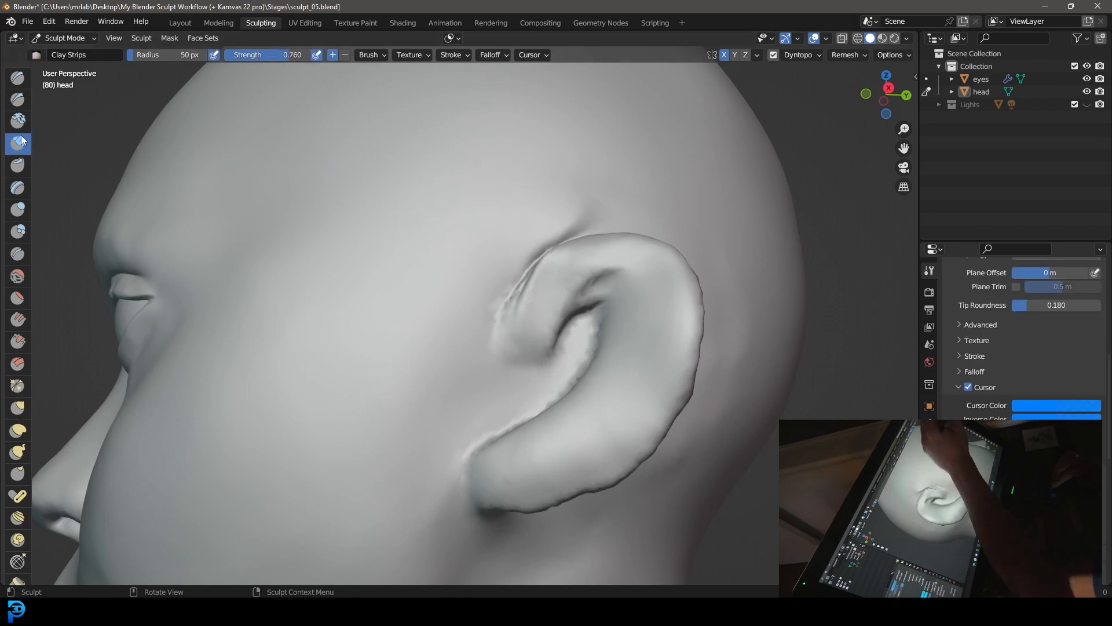
middle_drag(602, 438, 591, 439)
drag(151, 55, 145, 55)
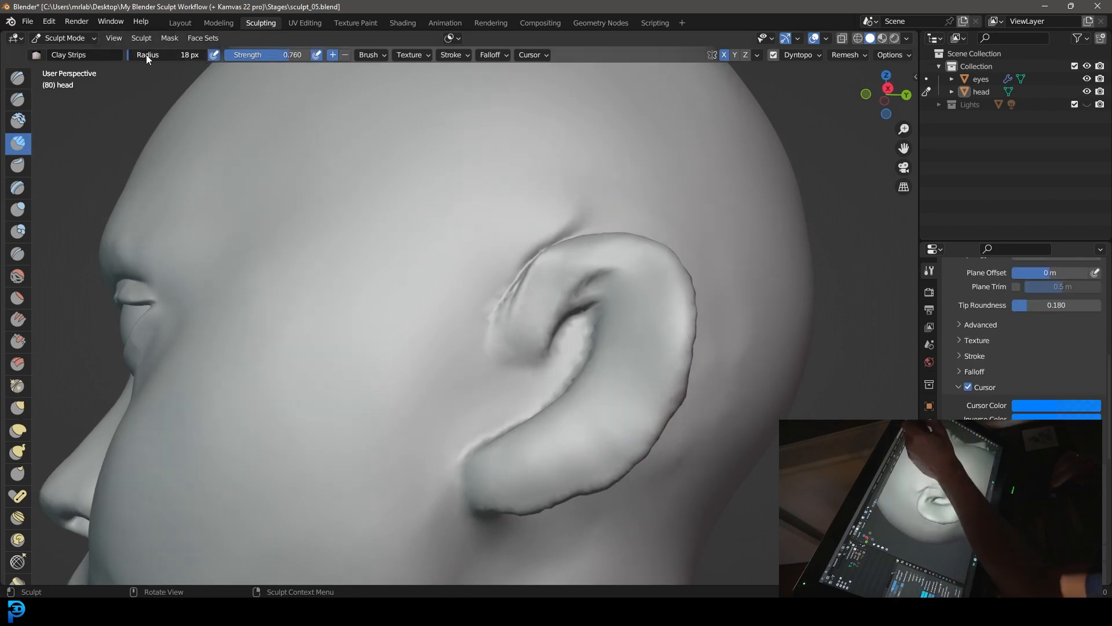
drag(145, 55, 151, 55)
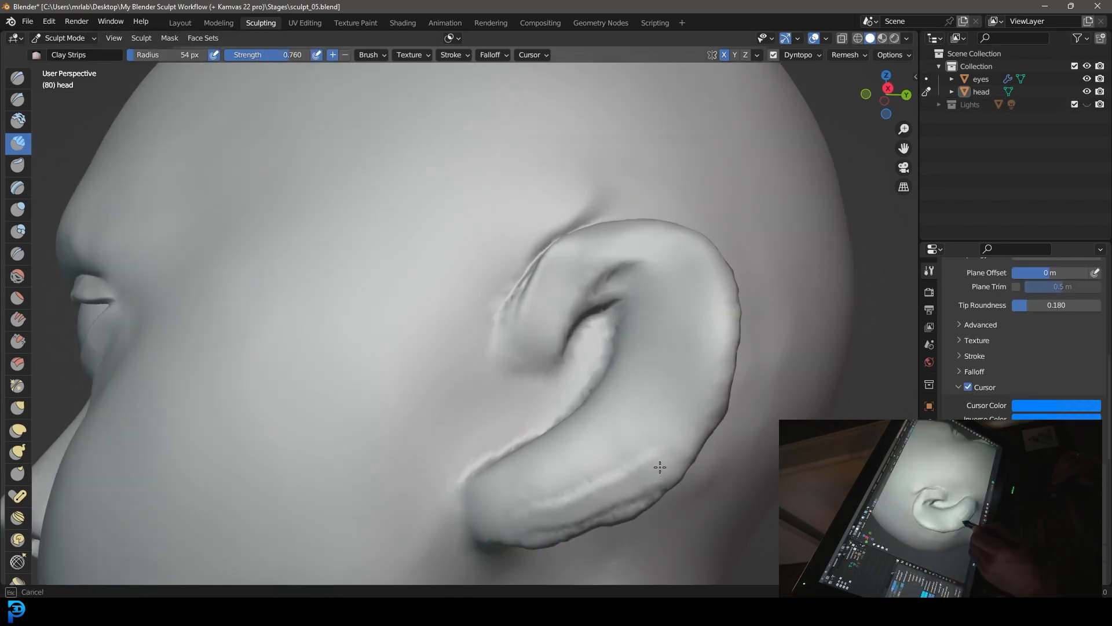
mouse_move(708, 396)
mouse_down()
mouse_move(720, 315)
mouse_move(678, 241)
mouse_move(589, 248)
mouse_move(506, 347)
mouse_up()
mouse_move(519, 525)
mouse_down()
mouse_move(603, 500)
mouse_move(682, 432)
mouse_move(721, 344)
mouse_up()
drag(608, 236, 507, 358)
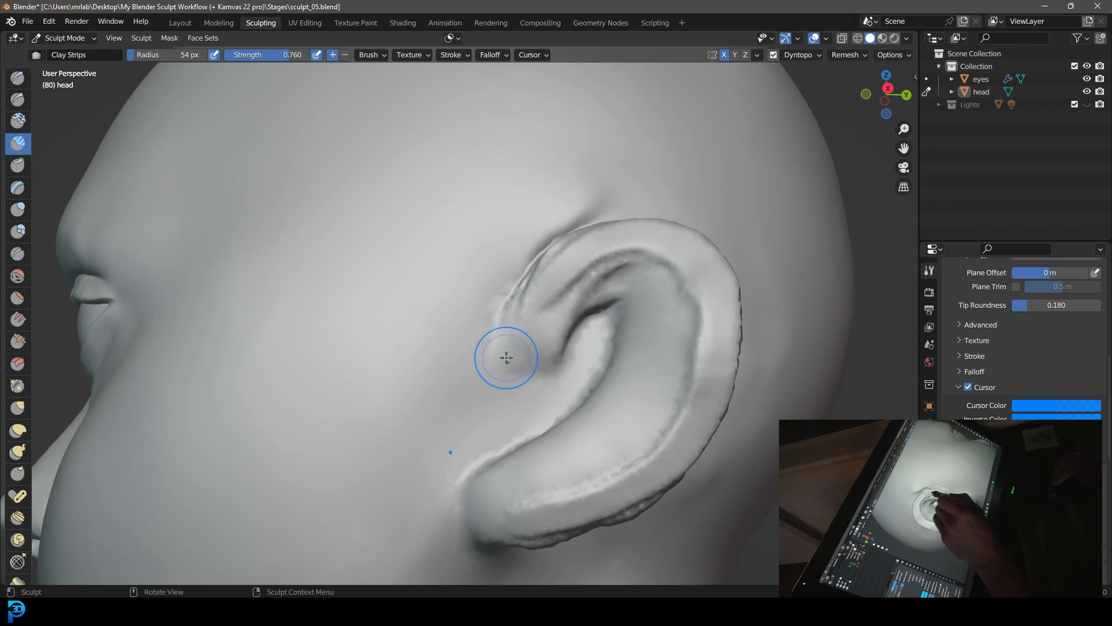
mouse_move(546, 521)
mouse_down()
mouse_move(509, 504)
mouse_move(554, 512)
mouse_up()
drag(651, 470, 707, 400)
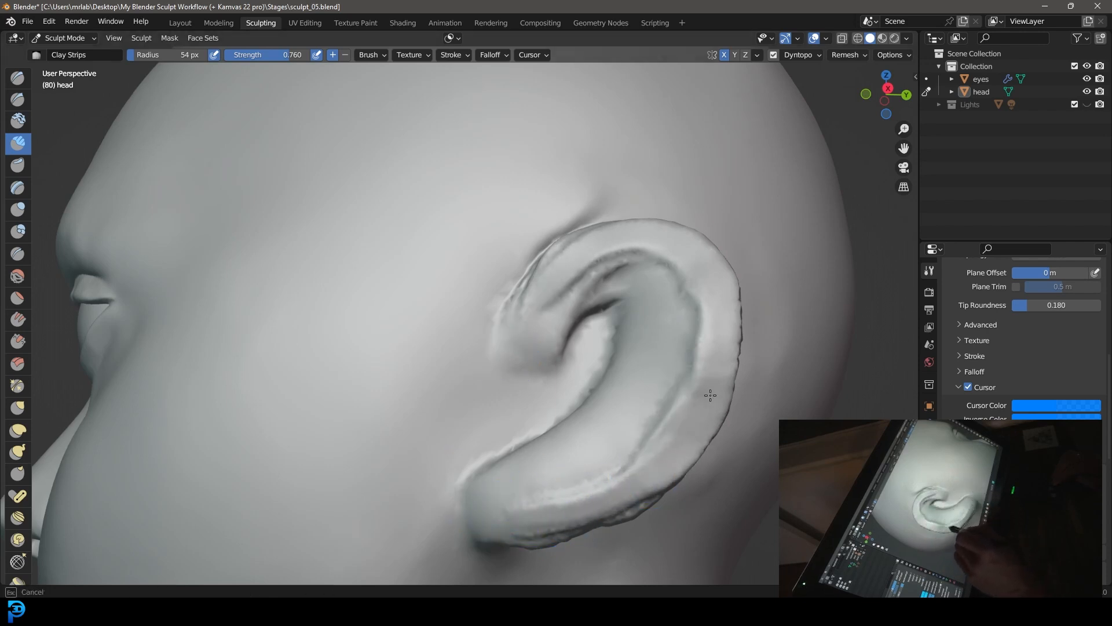
Add another layer of clay strips along the ear's outer rim and curl its front end into the ear
ctrl+middle_drag(749, 339, 757, 313)
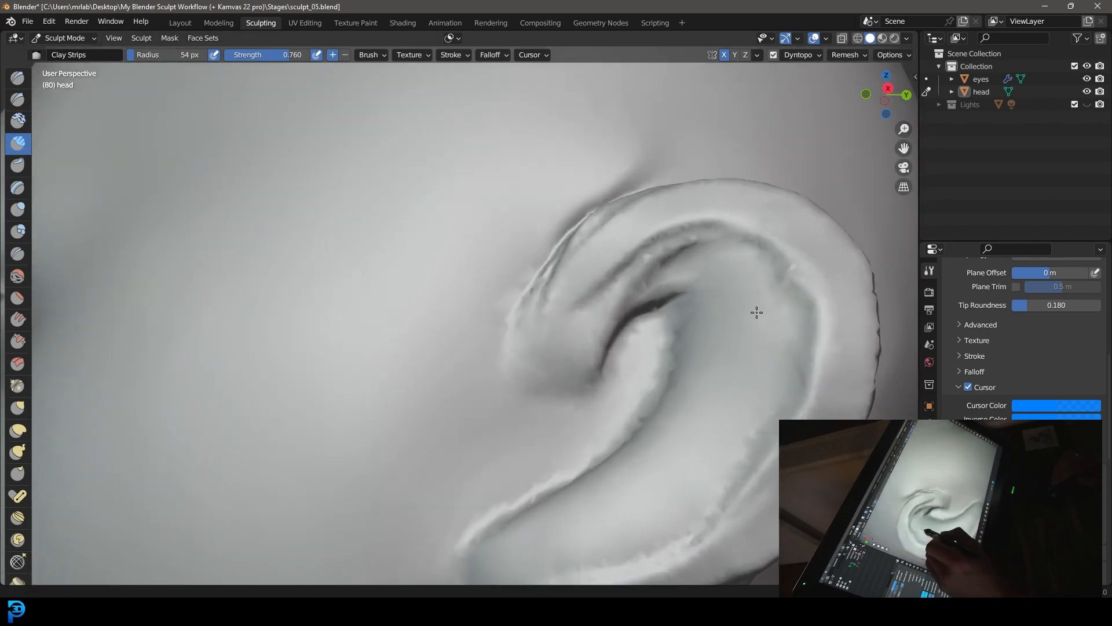
shift+middle_drag(786, 407, 734, 352)
mouse_move(477, 497)
mouse_down()
mouse_move(585, 458)
mouse_move(703, 360)
mouse_move(746, 257)
mouse_move(741, 169)
mouse_up()
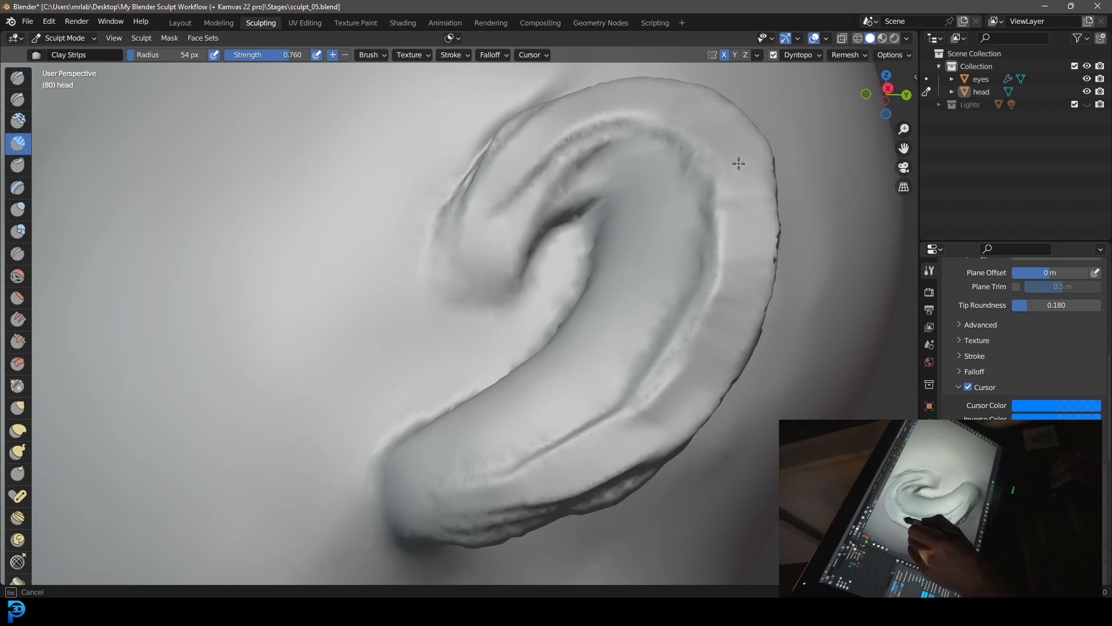
mouse_move(671, 100)
mouse_down()
mouse_move(551, 148)
mouse_move(504, 215)
mouse_up()
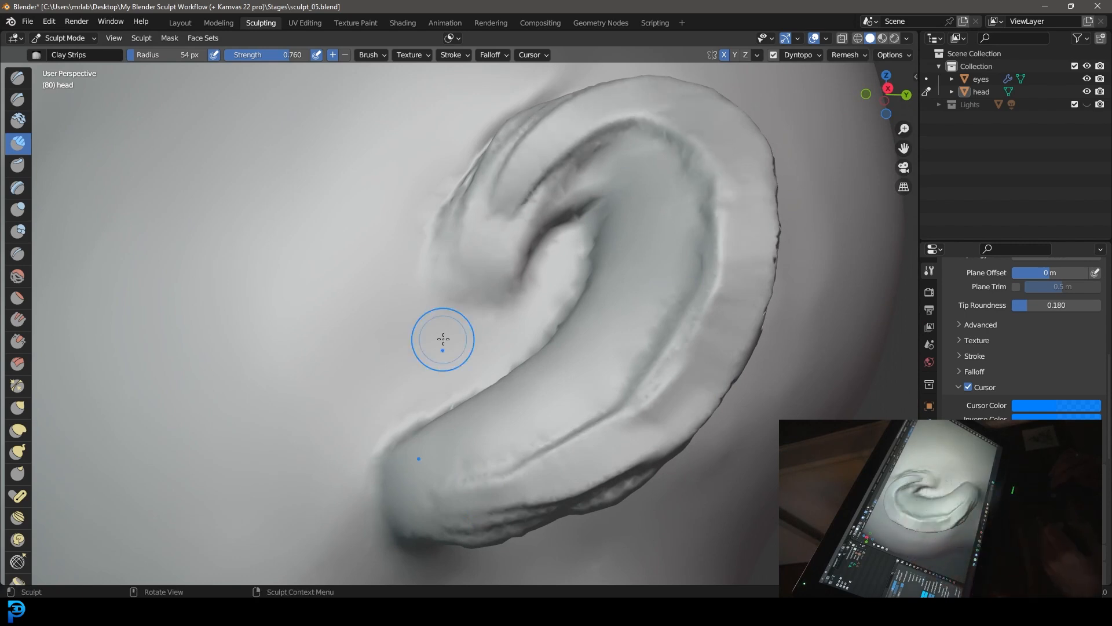
Smooth the clay strips along the ear's outer rim and inner edge
shift+drag(492, 478, 656, 366)
mouse_move(552, 433)
shift+mouse_down()
mouse_move(611, 409)
mouse_move(710, 210)
shift+mouse_up()
shift+drag(650, 363, 712, 200)
mouse_move(657, 110)
shift+mouse_down()
mouse_move(565, 156)
mouse_move(504, 255)
shift+mouse_up()
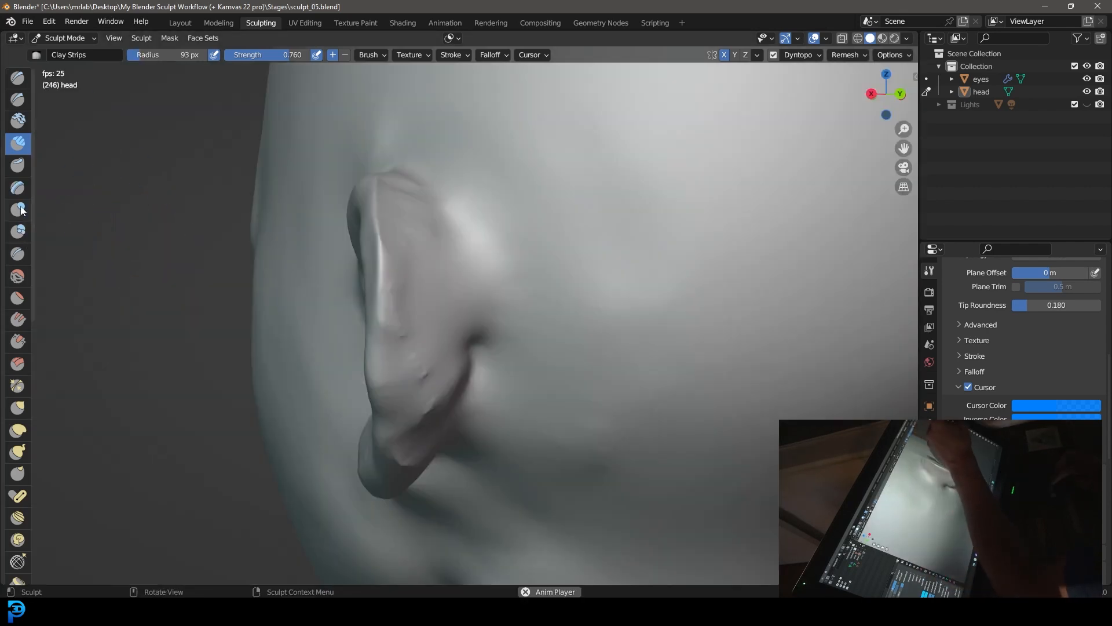
Fill out the back of the ear and its transition to the head with the Inflate/Deflate brush at 93 px and 0.500 strength
click(19, 209)
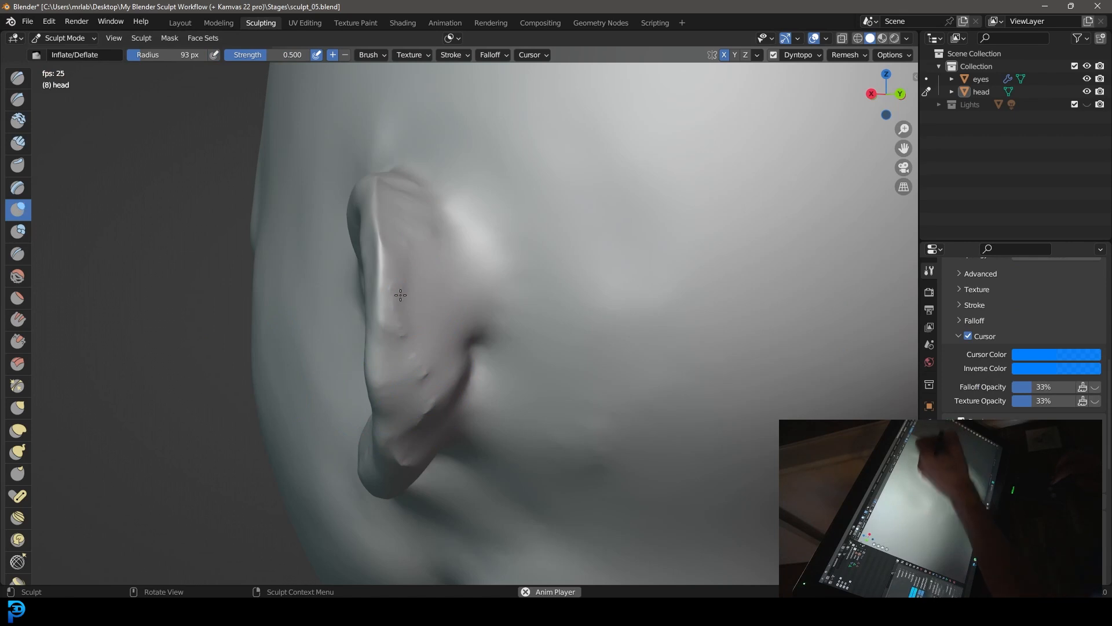
middle_drag(444, 387, 400, 355)
middle_drag(430, 280, 418, 390)
mouse_move(422, 342)
middle_down()
mouse_move(435, 422)
mouse_move(443, 371)
middle_up()
drag(462, 377, 429, 291)
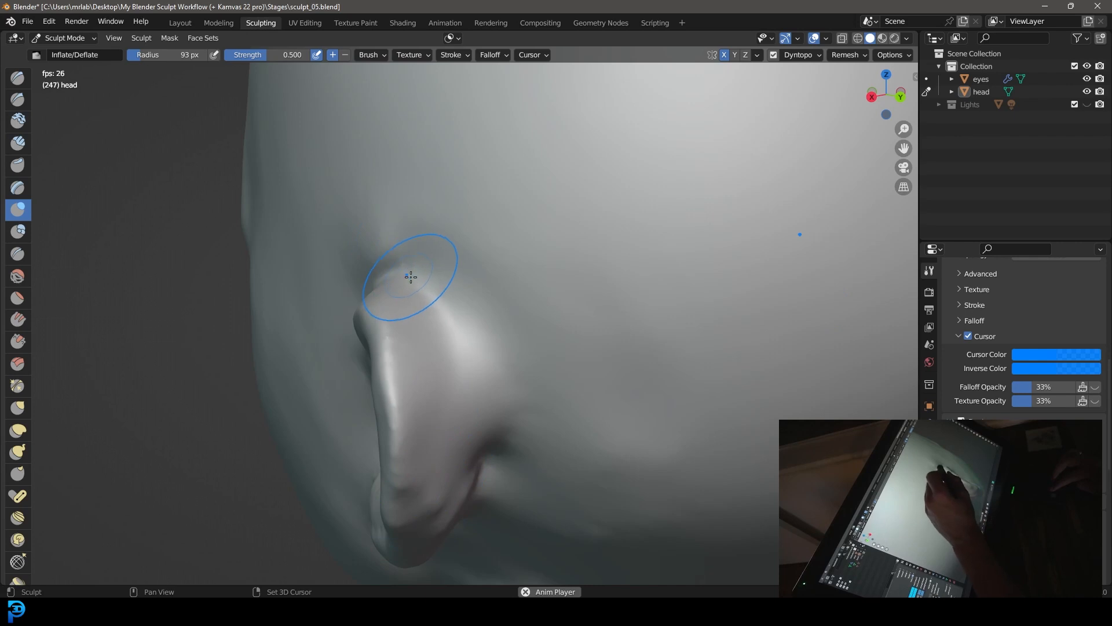
middle_drag(502, 380, 507, 331)
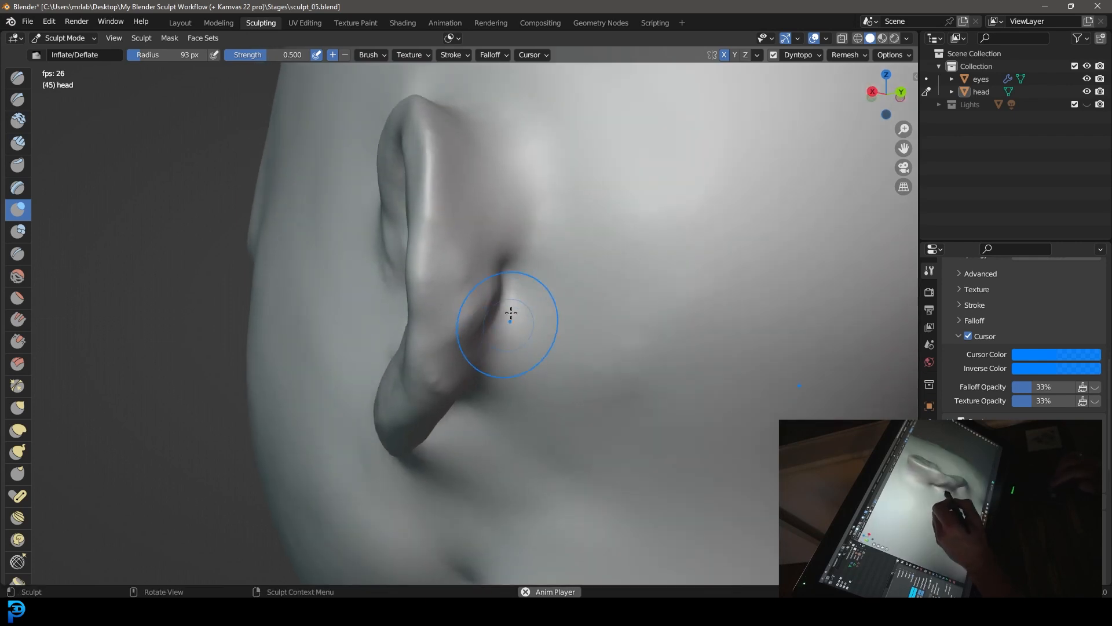
drag(446, 366, 446, 410)
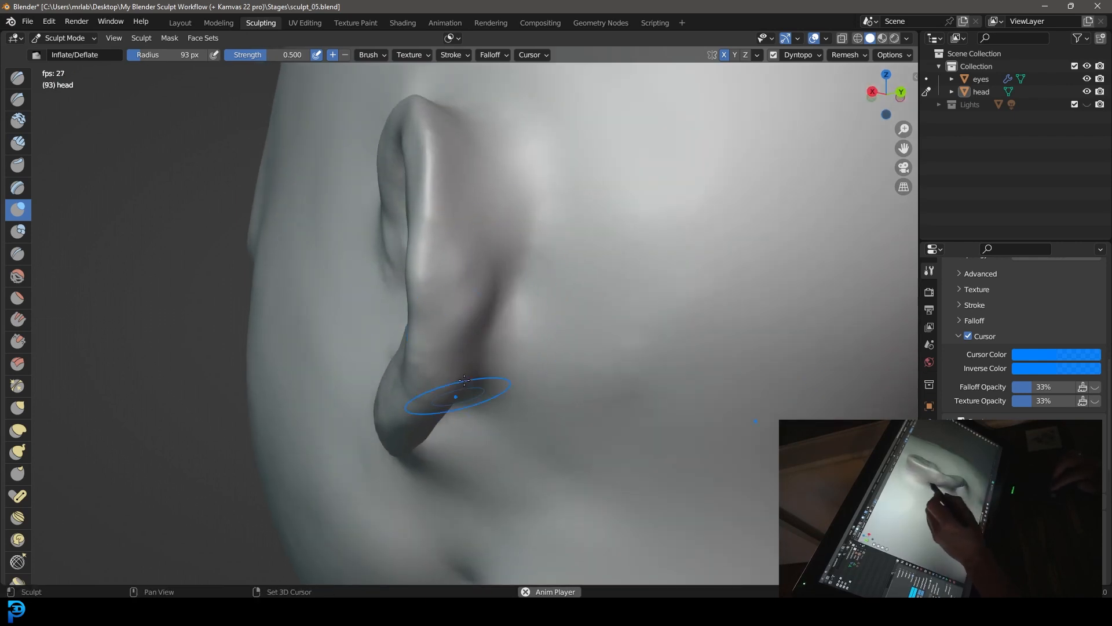
mouse_move(536, 308)
middle_down()
mouse_move(539, 380)
mouse_move(623, 377)
middle_up()
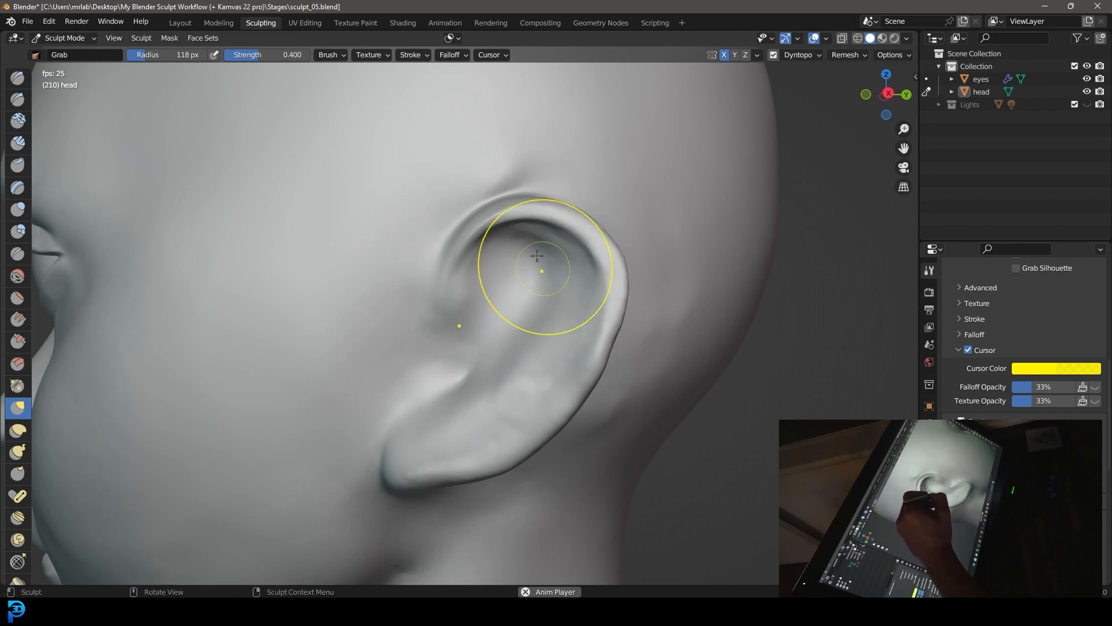
drag(544, 328, 503, 401)
drag(501, 404, 480, 411)
drag(480, 410, 442, 427)
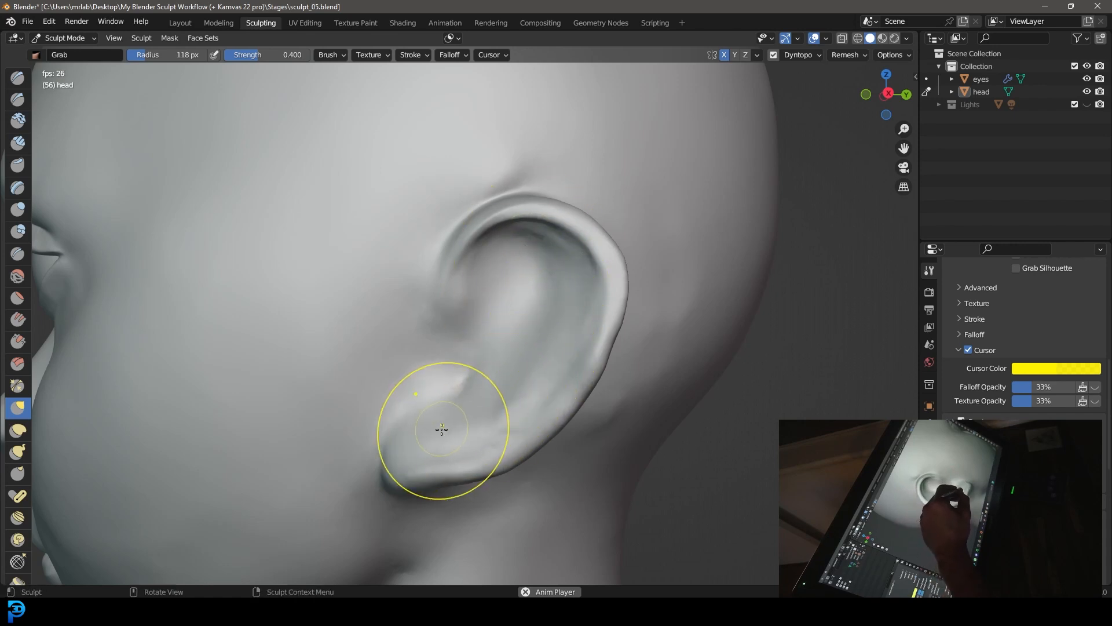
drag(509, 418, 568, 345)
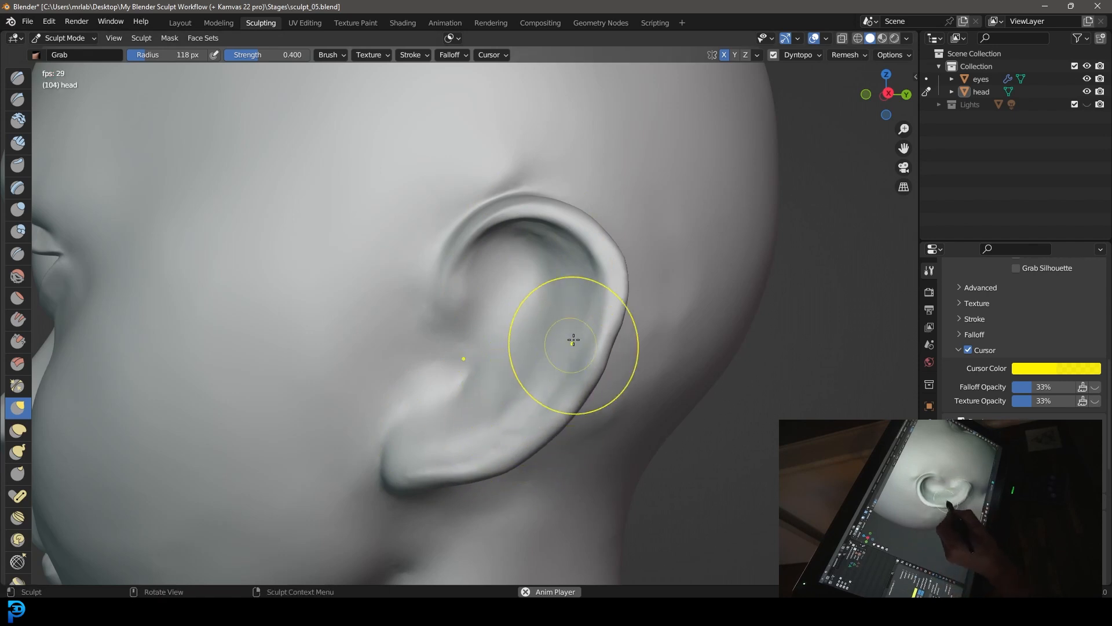
drag(464, 308, 484, 283)
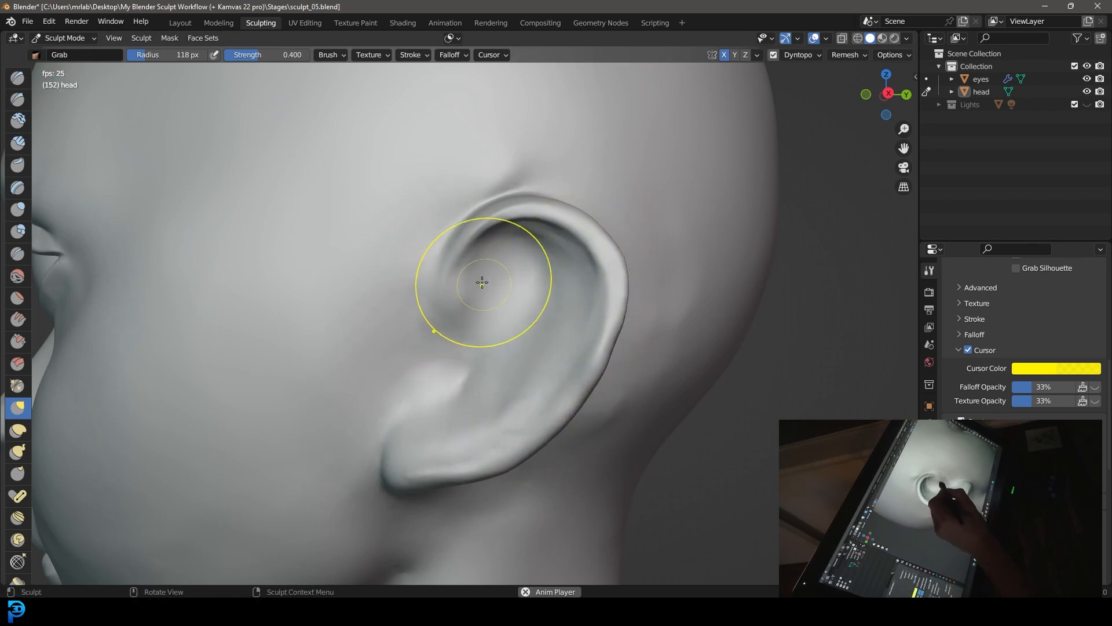
mouse_move(519, 406)
mouse_down()
mouse_move(492, 430)
mouse_move(411, 455)
mouse_up()
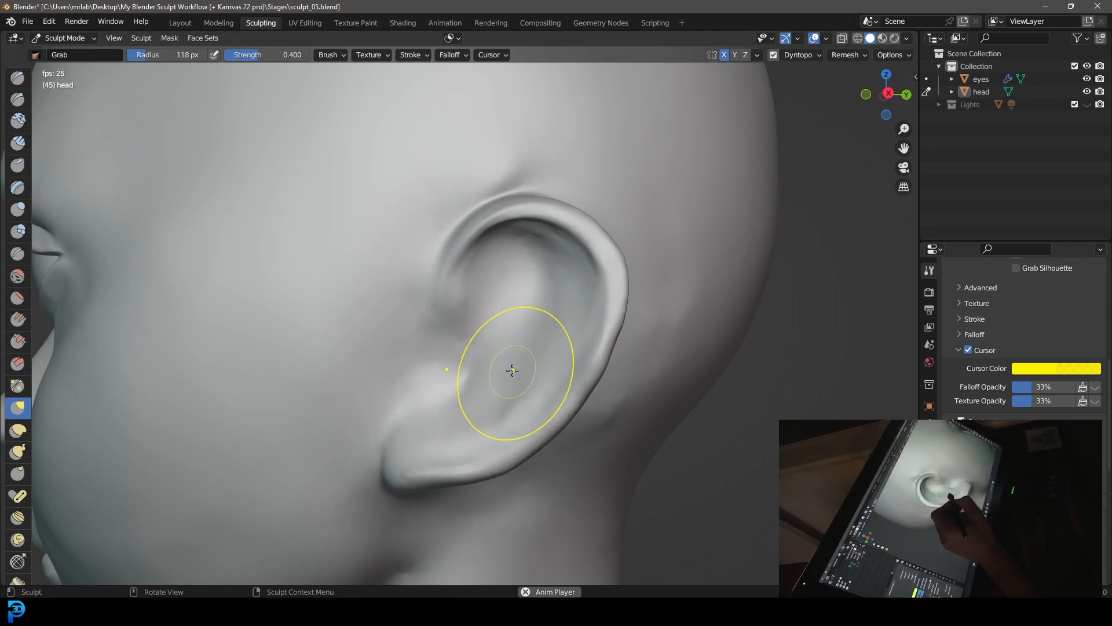
Model the inner bowl of the ear above the lobe with Clay Strips at 40 px and 0.760 strength
middle_drag(562, 327, 565, 509)
mouse_move(586, 461)
middle_down()
mouse_move(602, 398)
mouse_move(550, 396)
mouse_move(611, 333)
middle_up()
mouse_move(631, 393)
mouse_down()
mouse_move(616, 374)
mouse_move(637, 406)
mouse_up()
middle_drag(637, 406, 572, 367)
click(19, 142)
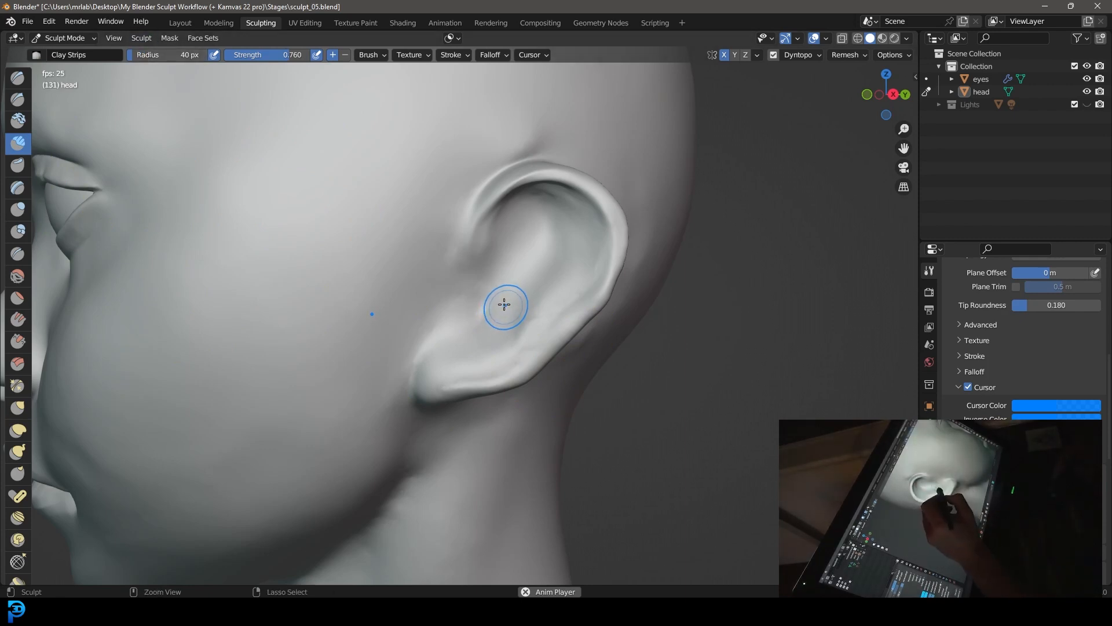
mouse_move(507, 303)
mouse_down()
mouse_move(499, 288)
mouse_move(505, 308)
mouse_up()
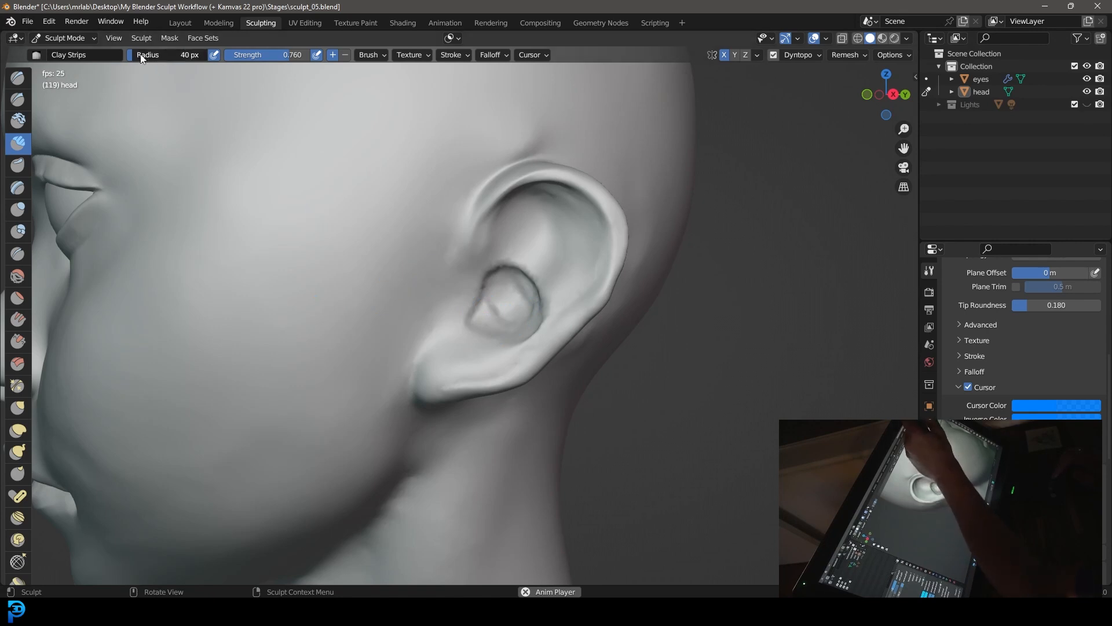
Reduce the Clay Strips radius to 26 px and carve the ear canal opening at the front of the ear's inner bowl
drag(143, 55, 148, 55)
mouse_move(481, 330)
ctrl+mouse_down()
mouse_move(474, 322)
mouse_move(492, 318)
mouse_move(486, 352)
ctrl+mouse_up()
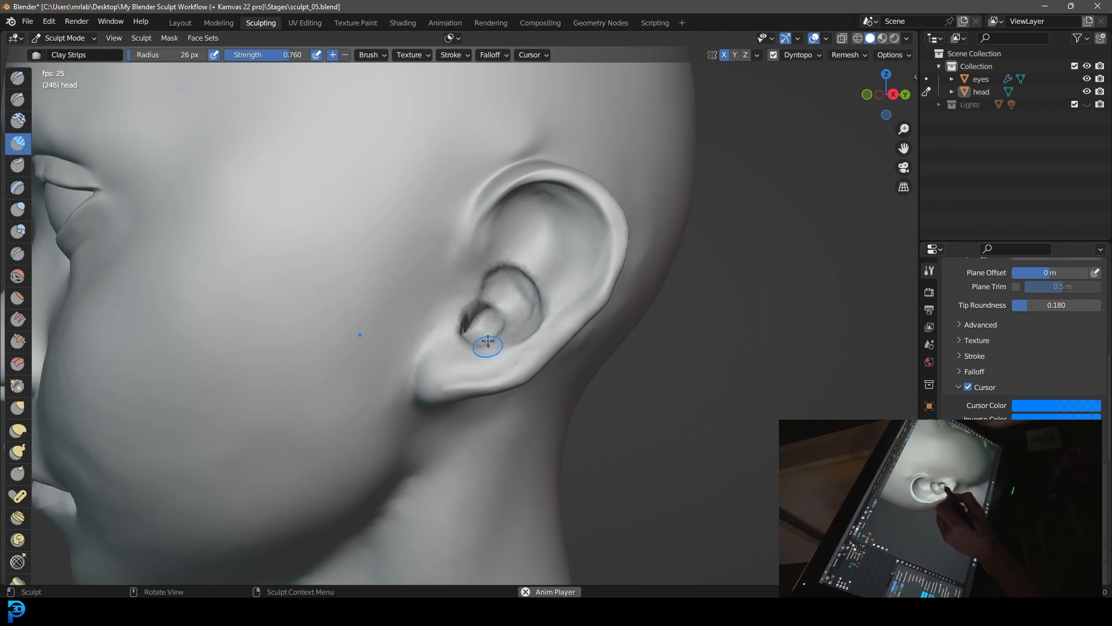
middle_drag(487, 353, 399, 401)
mouse_move(410, 391)
mouse_down()
mouse_move(393, 410)
mouse_move(433, 363)
mouse_up()
mouse_move(403, 405)
mouse_down()
mouse_move(424, 377)
mouse_move(388, 403)
mouse_up()
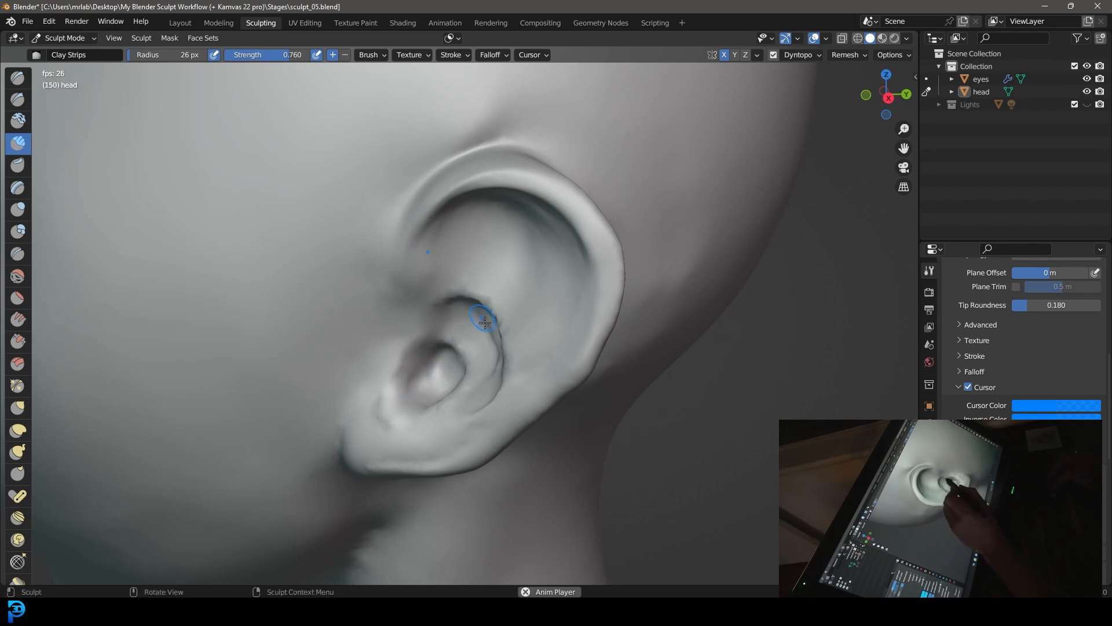
Shape the inner ridge around the bowl and the groove beneath the ear's upper rim with Clay Strips at 26 px
mouse_move(514, 375)
alt+mouse_down()
mouse_move(528, 212)
mouse_move(559, 292)
alt+mouse_up()
drag(545, 226, 561, 239)
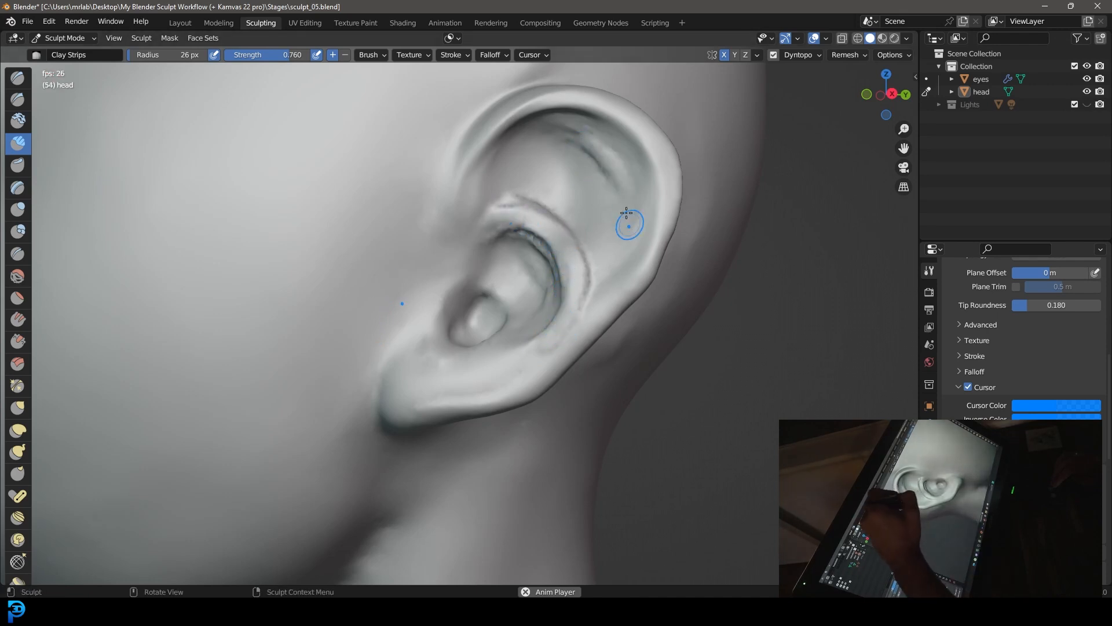
drag(637, 198, 632, 229)
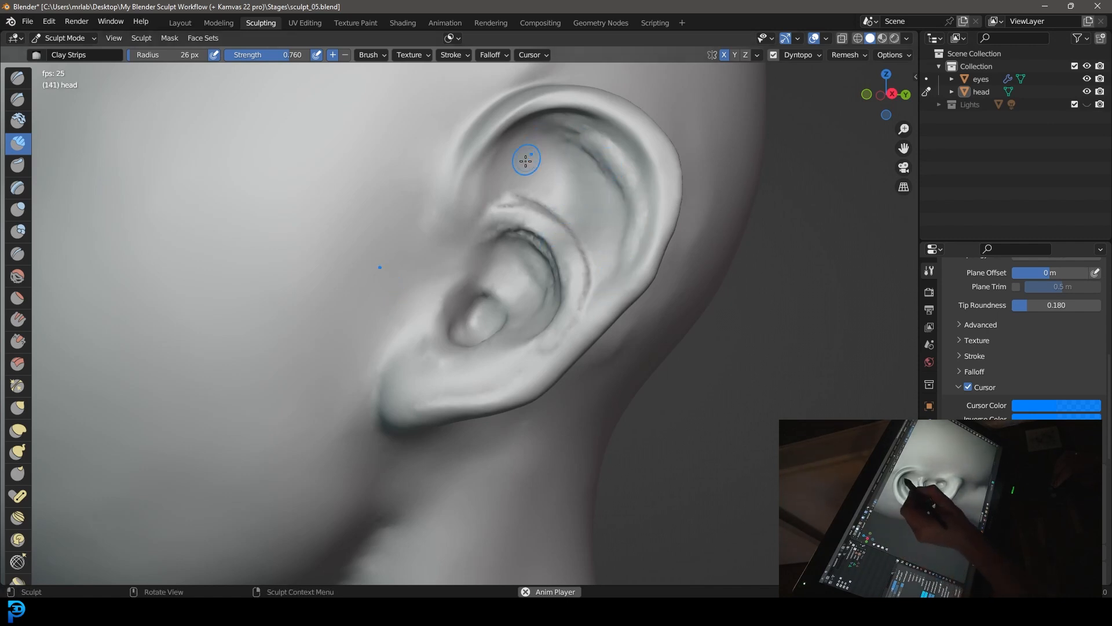
drag(558, 136, 579, 138)
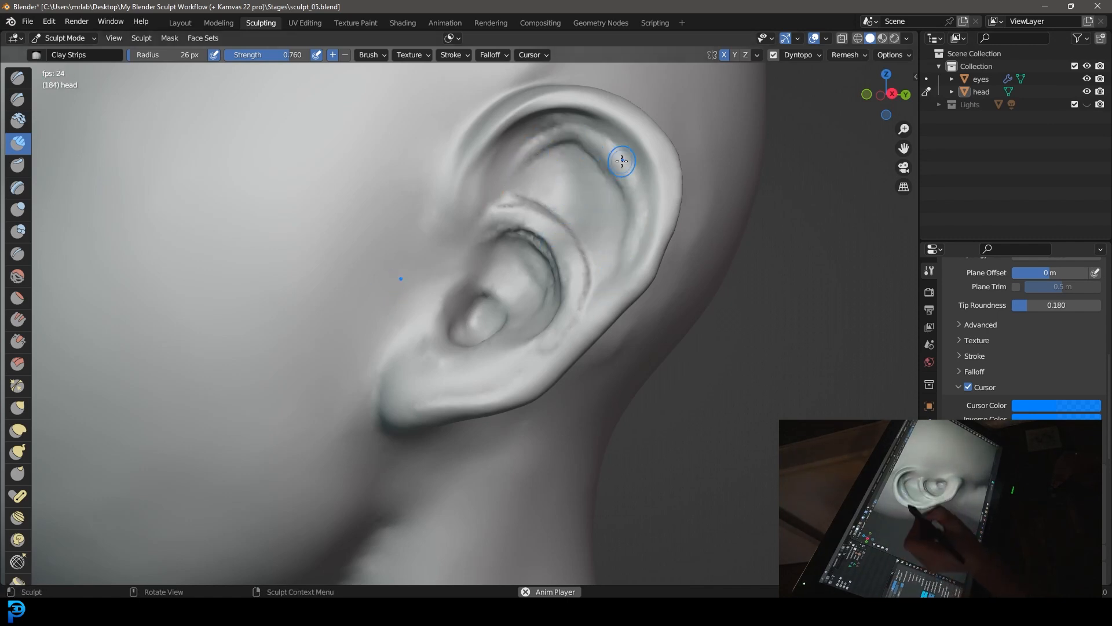
Smooth the inner ear's ridge, upper hollow and bowl edge so the folds blend together
drag(514, 200, 512, 200)
drag(531, 156, 517, 149)
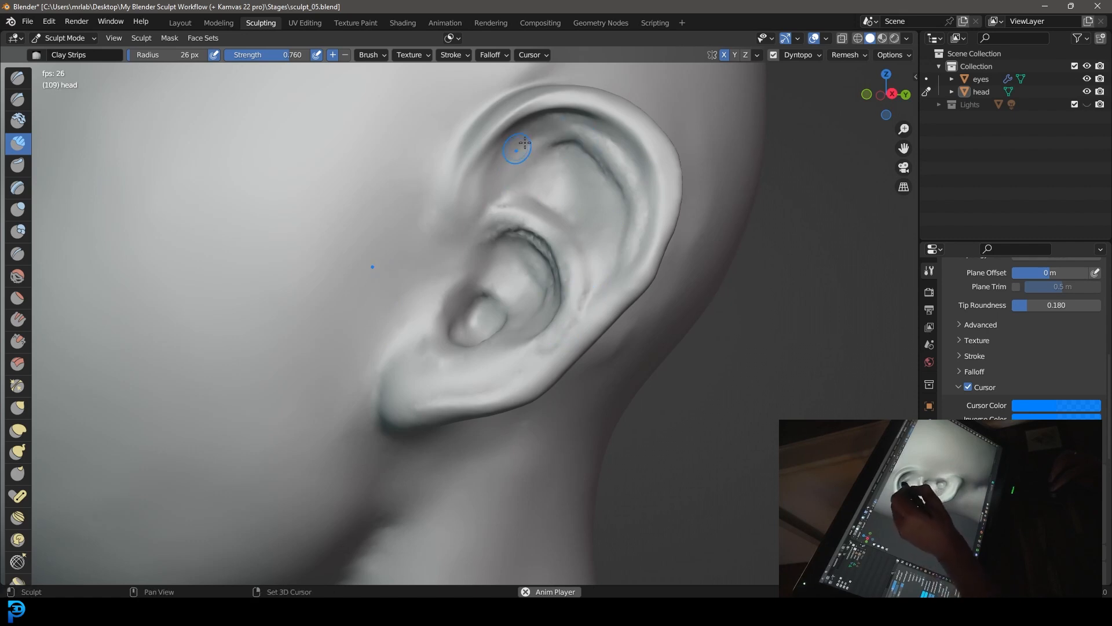
drag(630, 215, 557, 152)
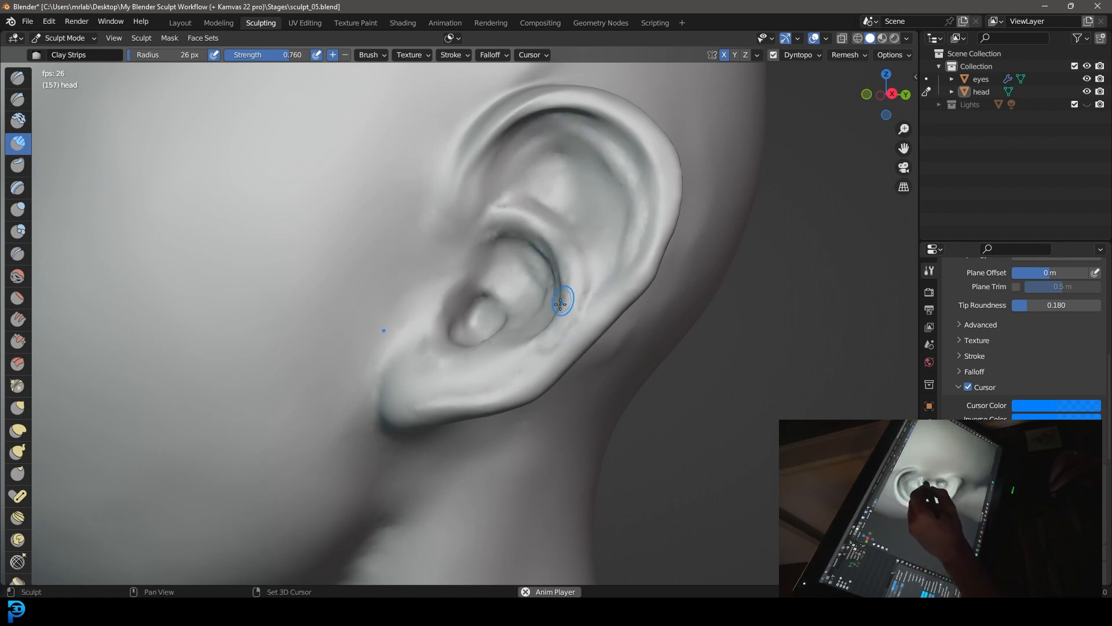
drag(538, 347, 553, 334)
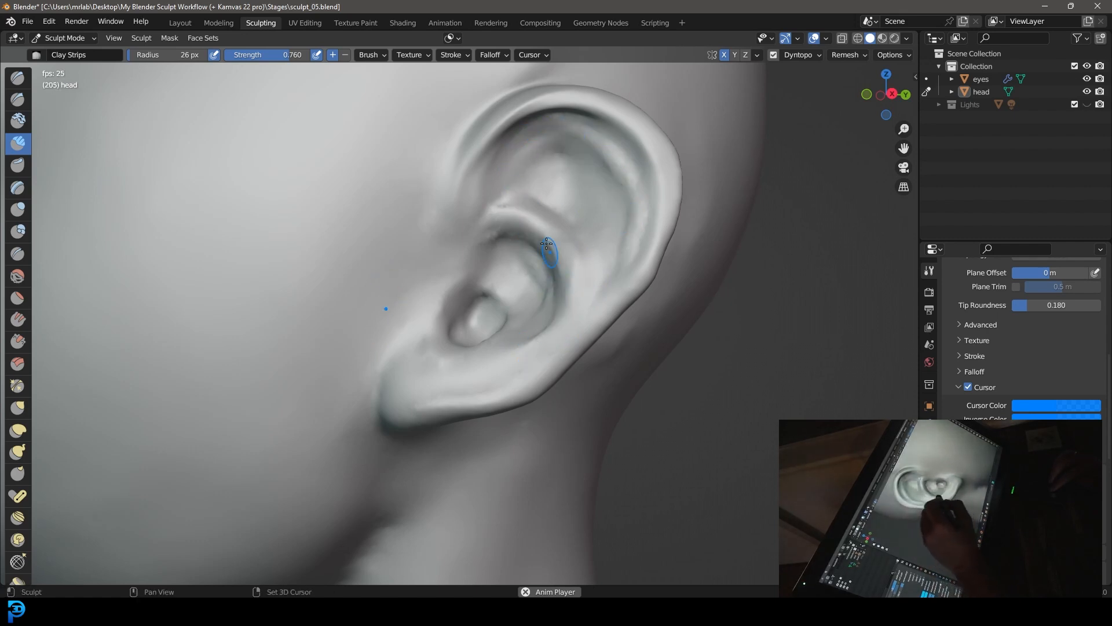
drag(547, 215, 530, 198)
drag(502, 233, 551, 284)
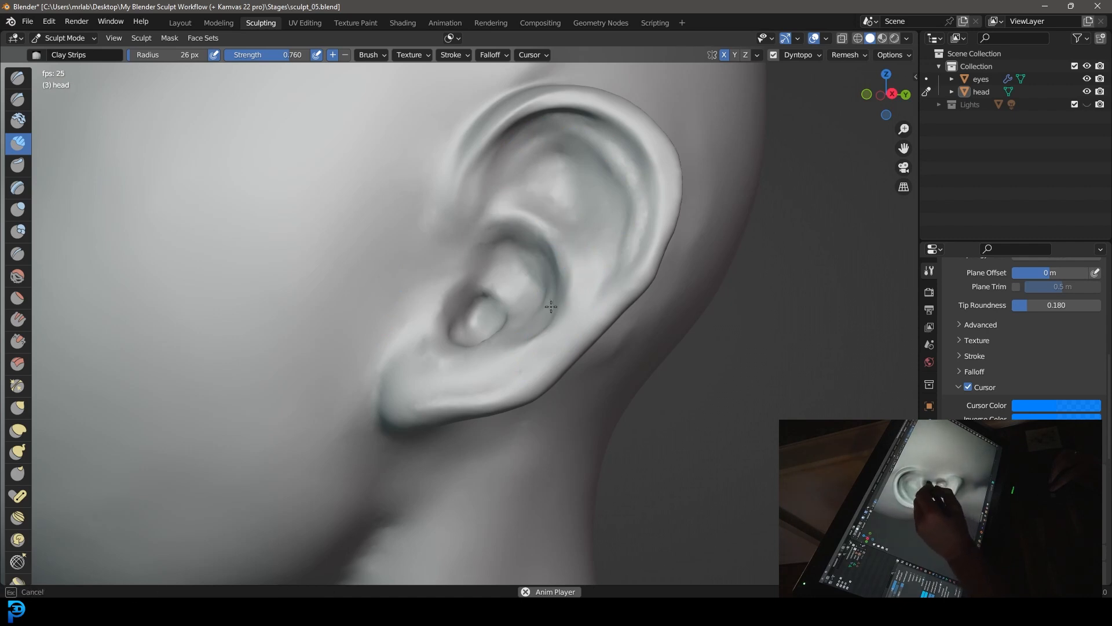
drag(527, 335, 476, 295)
Adjust the ear's silhouette in the front view with the Grab brush at 76 px and 0.400 strength
mouse_move(521, 330)
ctrl+alt+mouse_down()
mouse_move(527, 344)
mouse_move(633, 306)
mouse_move(554, 372)
mouse_move(615, 439)
ctrl+alt+mouse_up()
click(115, 38)
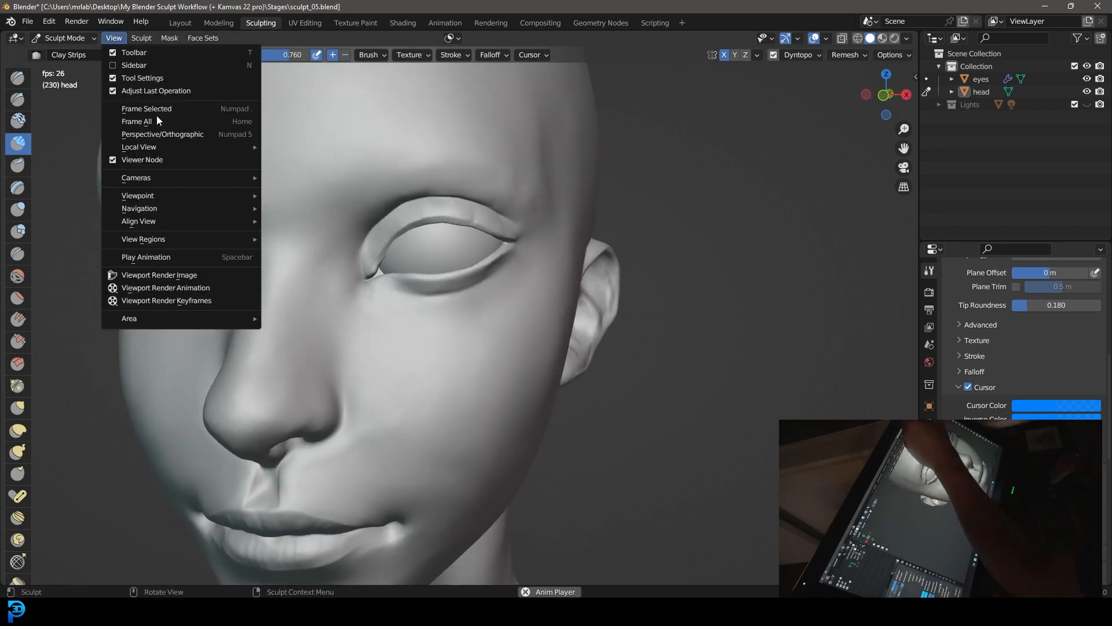
mouse_move(241, 193)
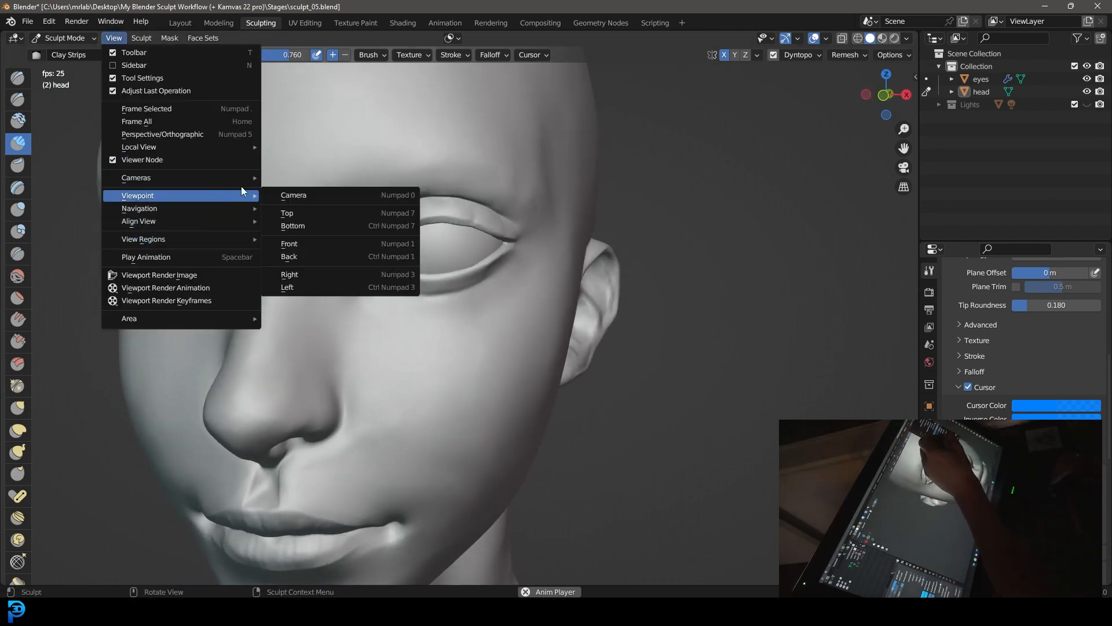
click(314, 245)
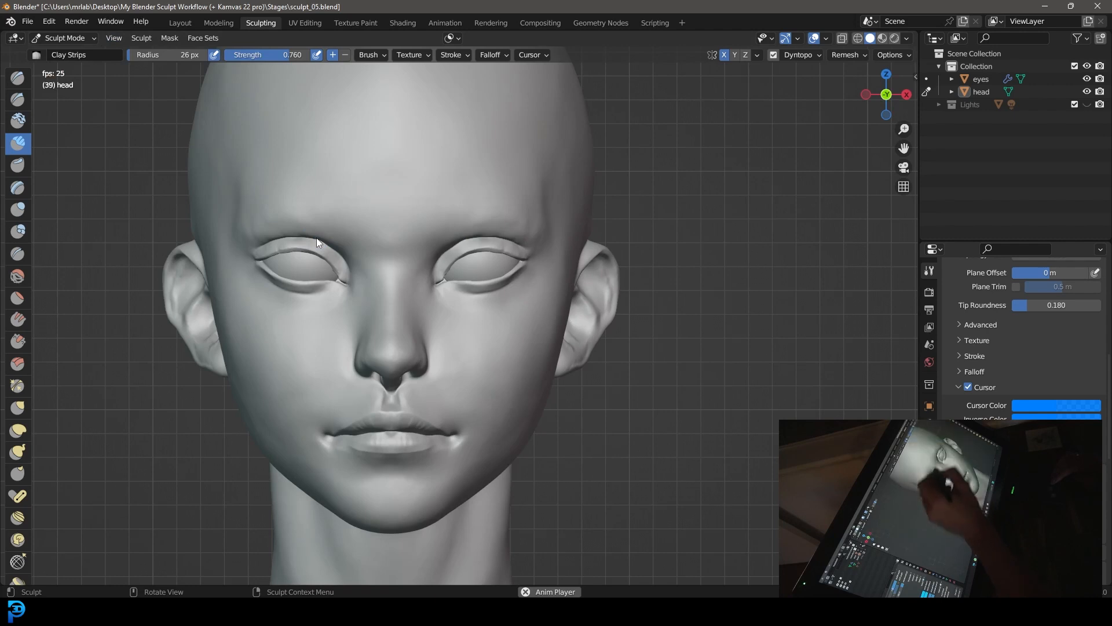
click(18, 408)
scroll(356, 295, up, 4)
key(f)
click(693, 358)
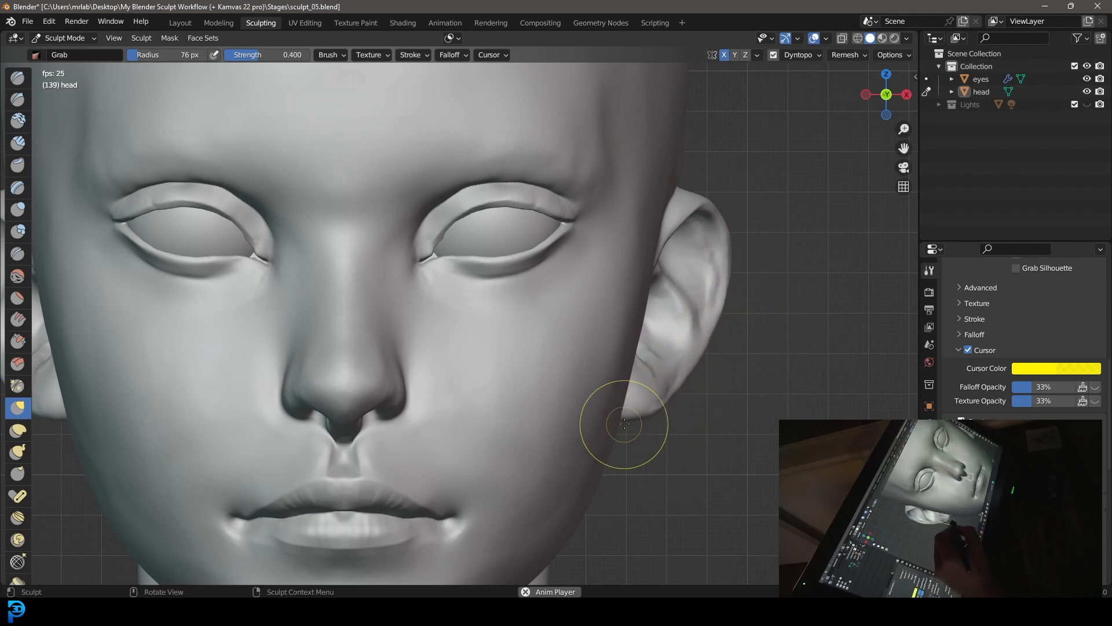
mouse_move(691, 181)
mouse_down()
mouse_move(680, 180)
mouse_move(684, 151)
mouse_up()
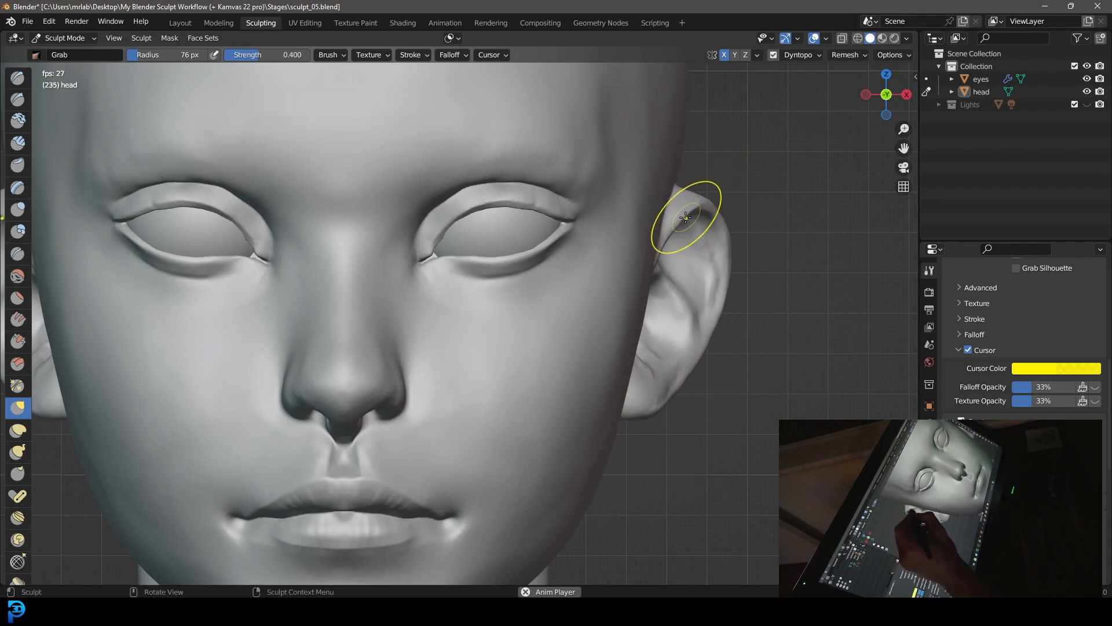
drag(707, 199, 717, 204)
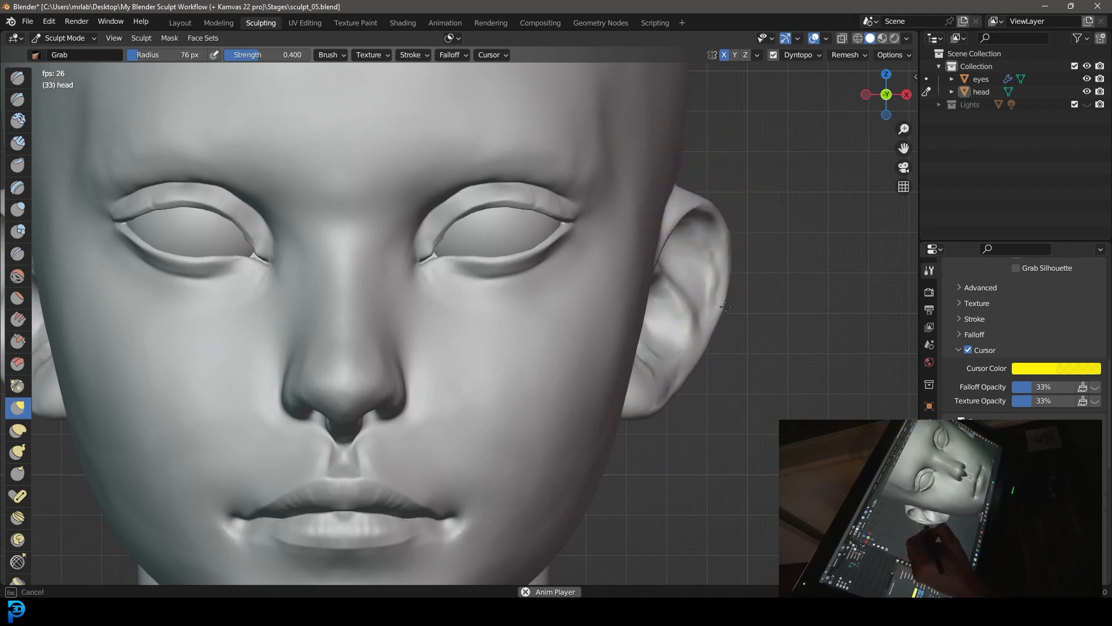
drag(693, 307, 697, 313)
drag(665, 362, 666, 354)
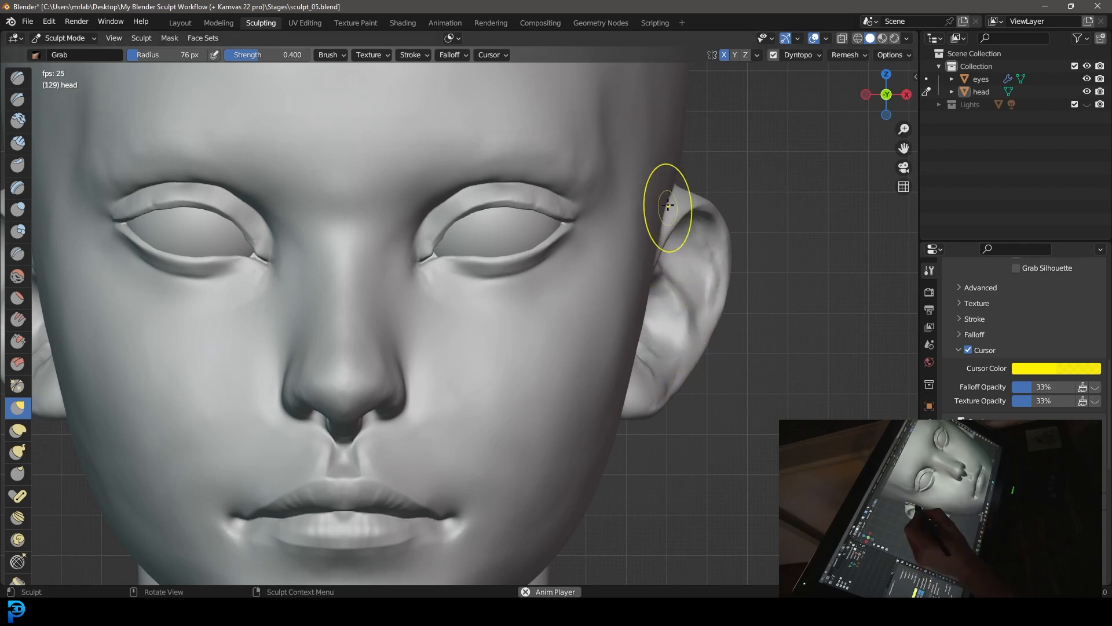
Check the ear from behind, the side and below, nudging the area around the lobe and upper attachment with the Grab brush
mouse_move(707, 304)
ctrl+alt+mouse_down()
mouse_move(708, 284)
mouse_move(669, 381)
mouse_move(643, 352)
mouse_move(527, 348)
ctrl+alt+mouse_up()
mouse_move(497, 257)
alt+mouse_down()
mouse_move(509, 300)
mouse_move(552, 356)
mouse_move(474, 323)
mouse_move(455, 280)
mouse_move(437, 308)
mouse_move(394, 284)
mouse_move(405, 245)
alt+mouse_up()
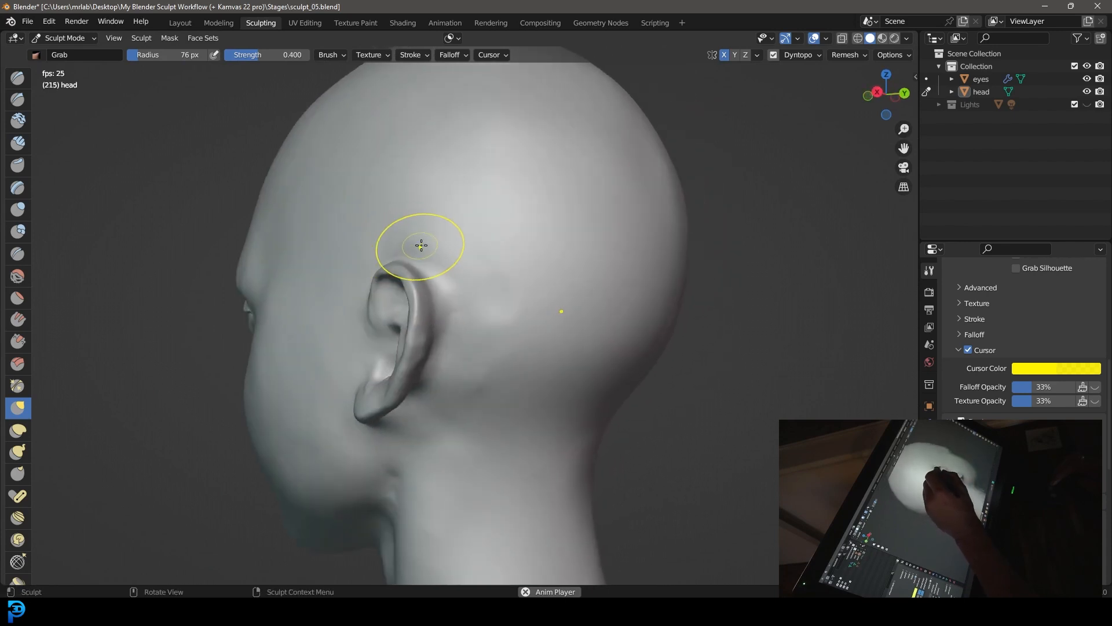
mouse_move(465, 319)
alt+mouse_down()
mouse_move(418, 394)
mouse_move(480, 301)
alt+mouse_up()
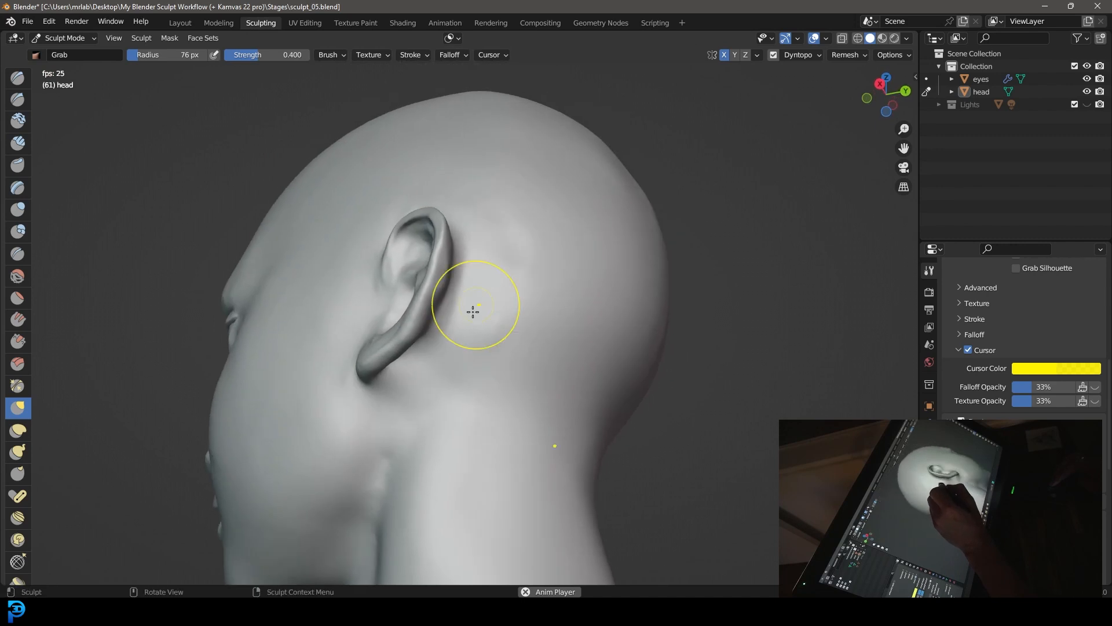
mouse_move(425, 332)
alt+mouse_down()
mouse_move(447, 372)
mouse_move(514, 382)
alt+mouse_up()
drag(454, 376, 451, 373)
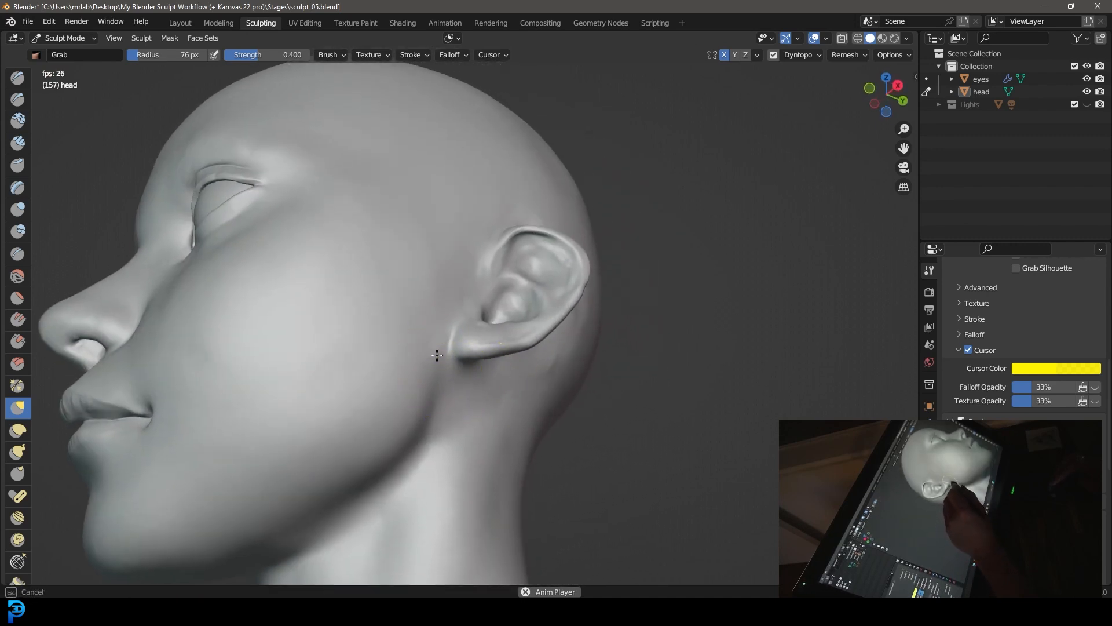
alt+drag(473, 294, 464, 315)
mouse_move(492, 244)
alt+mouse_down()
mouse_move(521, 286)
mouse_move(427, 342)
mouse_move(404, 330)
mouse_move(442, 211)
mouse_move(512, 308)
mouse_move(471, 359)
alt+mouse_up()
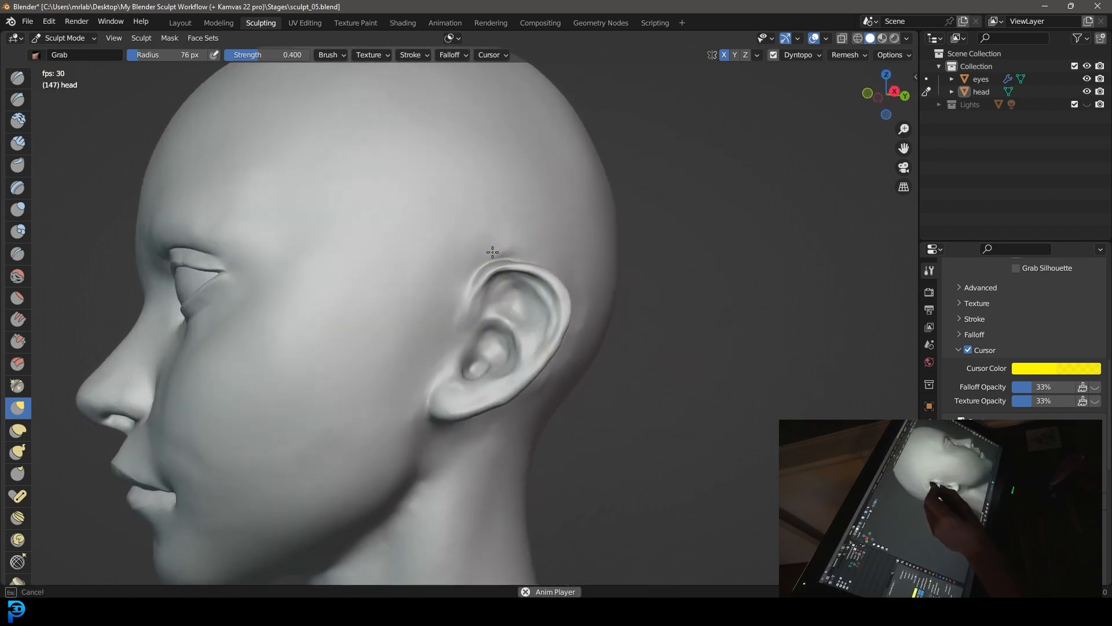
drag(484, 266, 486, 268)
middle_drag(485, 268, 585, 488)
mouse_move(560, 437)
ctrl+middle_down()
mouse_move(587, 425)
mouse_move(577, 414)
mouse_move(656, 368)
mouse_move(629, 447)
mouse_move(735, 409)
mouse_move(579, 429)
ctrl+middle_up()
mouse_move(650, 420)
ctrl+middle_down()
mouse_move(641, 412)
mouse_move(635, 423)
mouse_move(619, 401)
mouse_move(612, 380)
mouse_move(621, 380)
ctrl+middle_up()
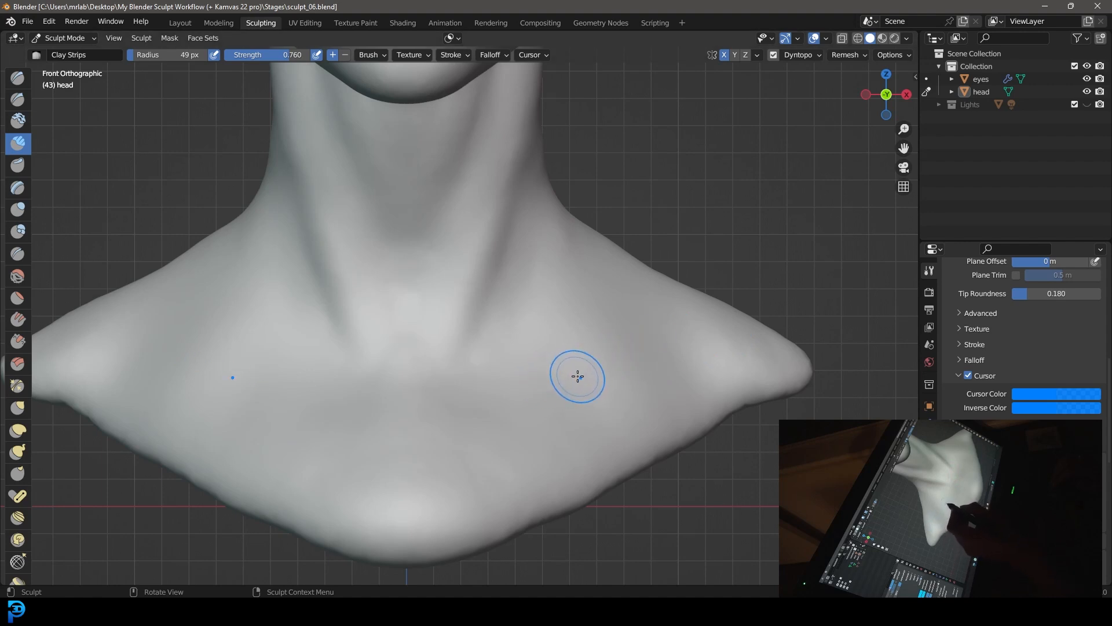
Build up both collarbones from the shoulder ends to the base of the neck with Clay Strips at 49 px and 0.760 strength
drag(740, 333, 658, 343)
drag(757, 337, 660, 342)
mouse_move(743, 337)
mouse_down()
mouse_move(660, 342)
mouse_move(715, 368)
mouse_move(685, 372)
mouse_up()
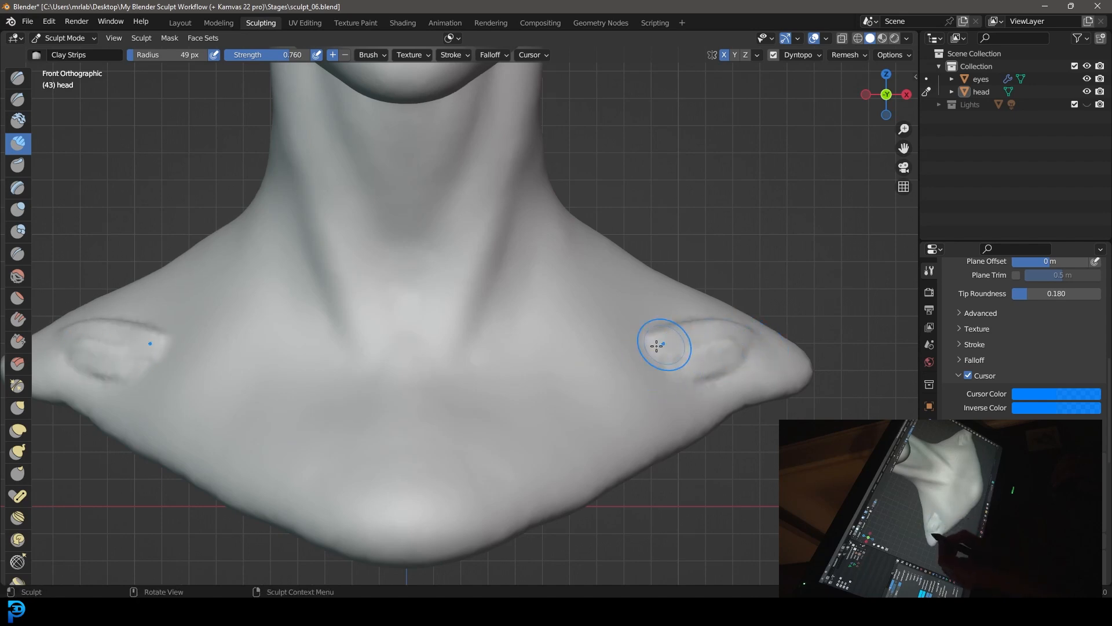
drag(608, 358, 464, 411)
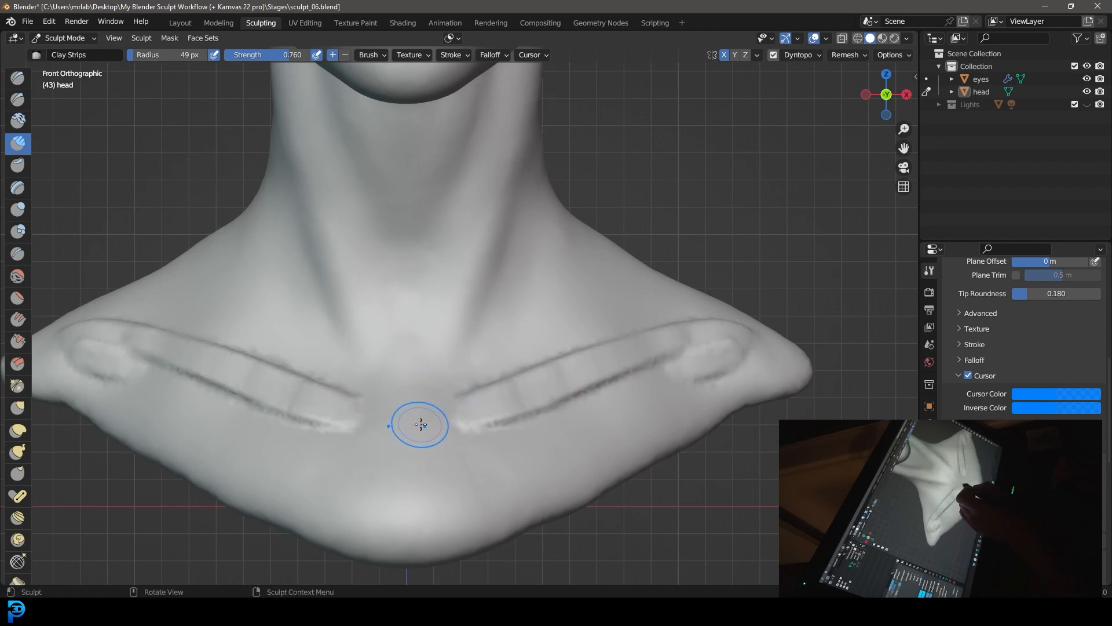
Layer clay strips across the chest down to the bust's lower edge and add another pass along the collarbones
mouse_move(551, 486)
mouse_down()
mouse_move(451, 530)
mouse_move(533, 495)
mouse_move(431, 523)
mouse_move(551, 455)
mouse_move(369, 503)
mouse_move(551, 463)
mouse_move(457, 467)
mouse_move(367, 489)
mouse_up()
mouse_move(483, 479)
mouse_down()
mouse_move(630, 434)
mouse_move(529, 488)
mouse_up()
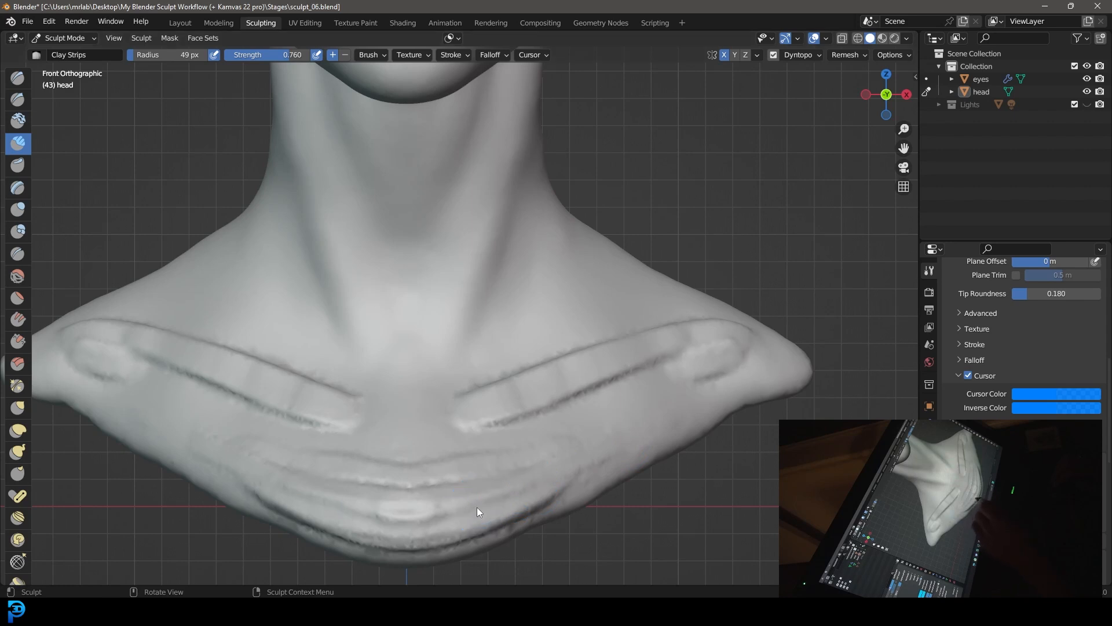
mouse_move(594, 365)
mouse_down()
mouse_move(572, 385)
mouse_move(473, 421)
mouse_move(477, 410)
mouse_up()
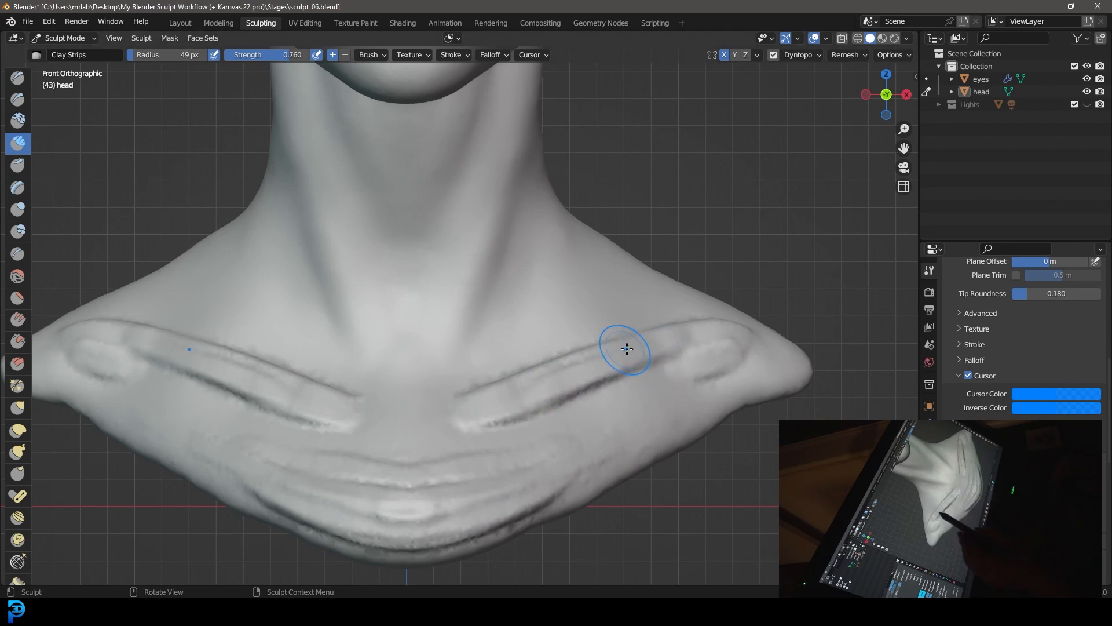
Smooth the clay strips along the collarbones from the shoulder ends to the base of the neck
mouse_move(479, 382)
shift+mouse_down()
mouse_move(628, 330)
mouse_move(774, 348)
mouse_move(529, 380)
shift+mouse_up()
mouse_move(740, 354)
shift+mouse_down()
mouse_move(747, 342)
mouse_move(612, 380)
mouse_move(641, 342)
mouse_move(427, 442)
mouse_move(578, 392)
mouse_move(503, 414)
shift+mouse_up()
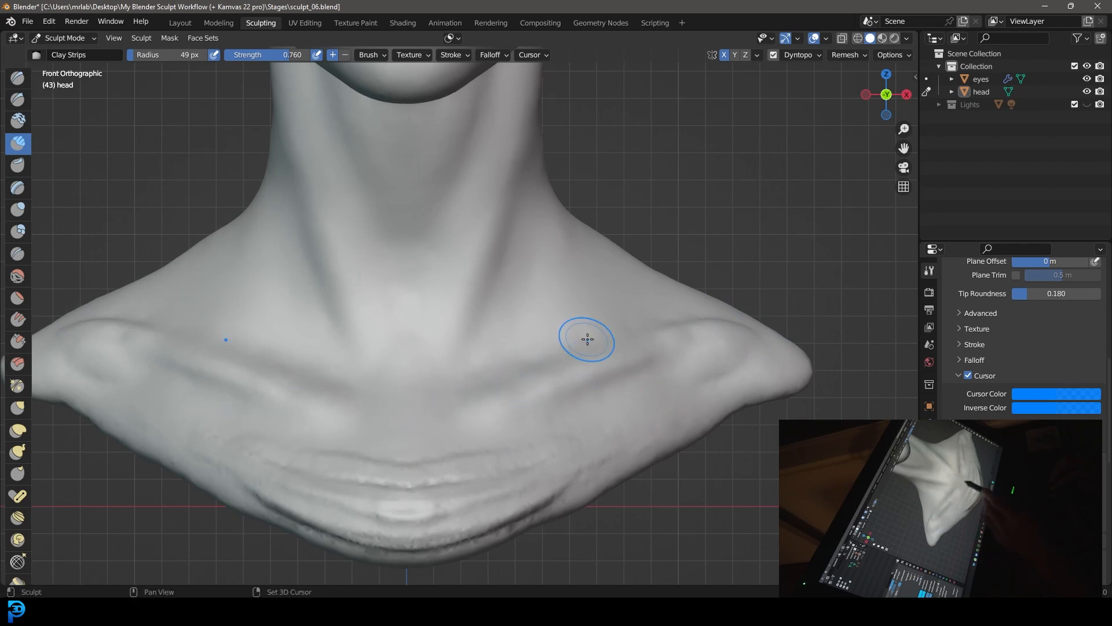
shift+drag(487, 396, 464, 406)
Smooth the chest's clay strips down to the bust's lower edge and blend the upper edges of the collarbones
shift+drag(395, 466, 478, 450)
mouse_move(583, 433)
shift+mouse_down()
mouse_move(571, 457)
mouse_move(427, 508)
mouse_move(653, 435)
mouse_move(413, 540)
shift+mouse_up()
shift+drag(504, 522, 390, 516)
mouse_move(482, 501)
shift+mouse_down()
mouse_move(348, 497)
mouse_move(695, 380)
mouse_move(417, 470)
shift+mouse_up()
shift+drag(631, 328, 471, 396)
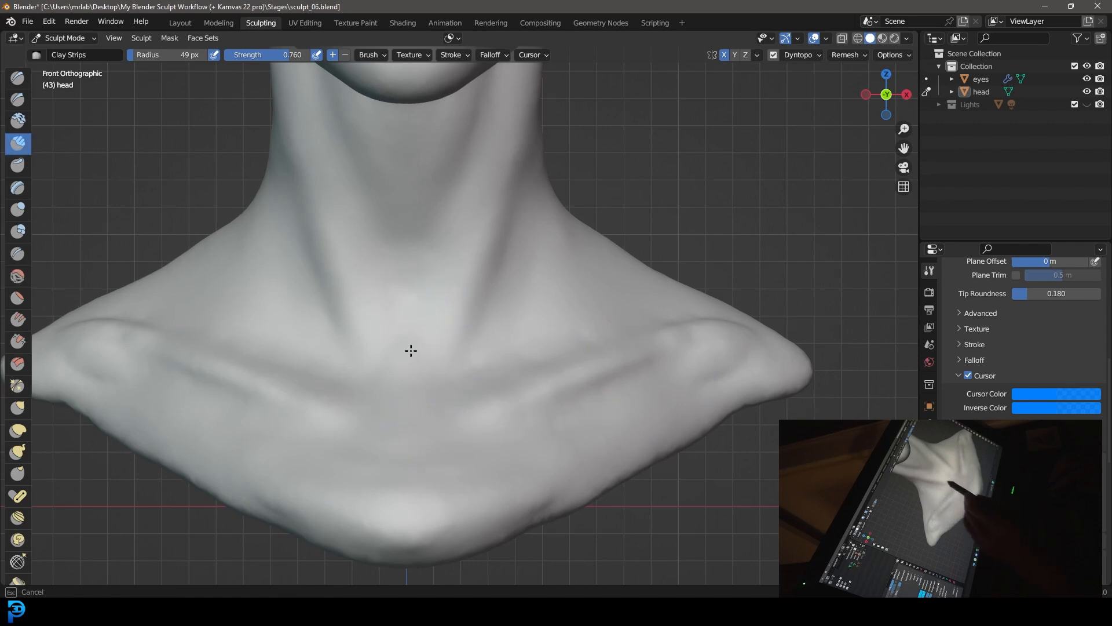
mouse_move(610, 342)
middle_down()
mouse_move(586, 384)
mouse_move(548, 383)
mouse_move(606, 372)
mouse_move(576, 385)
middle_up()
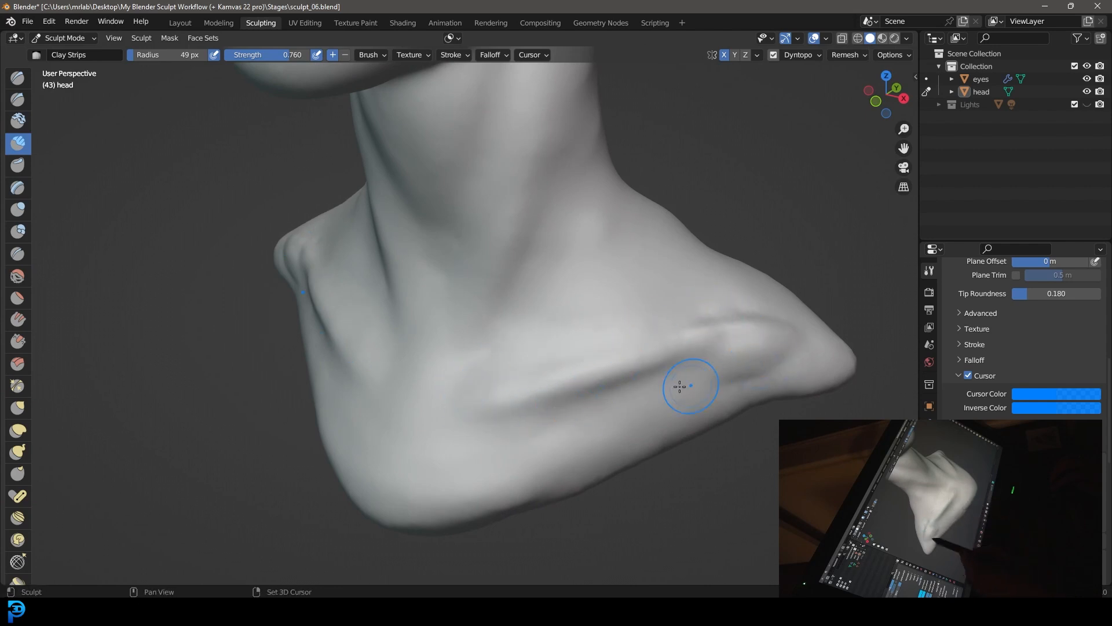
middle_drag(660, 391, 704, 368)
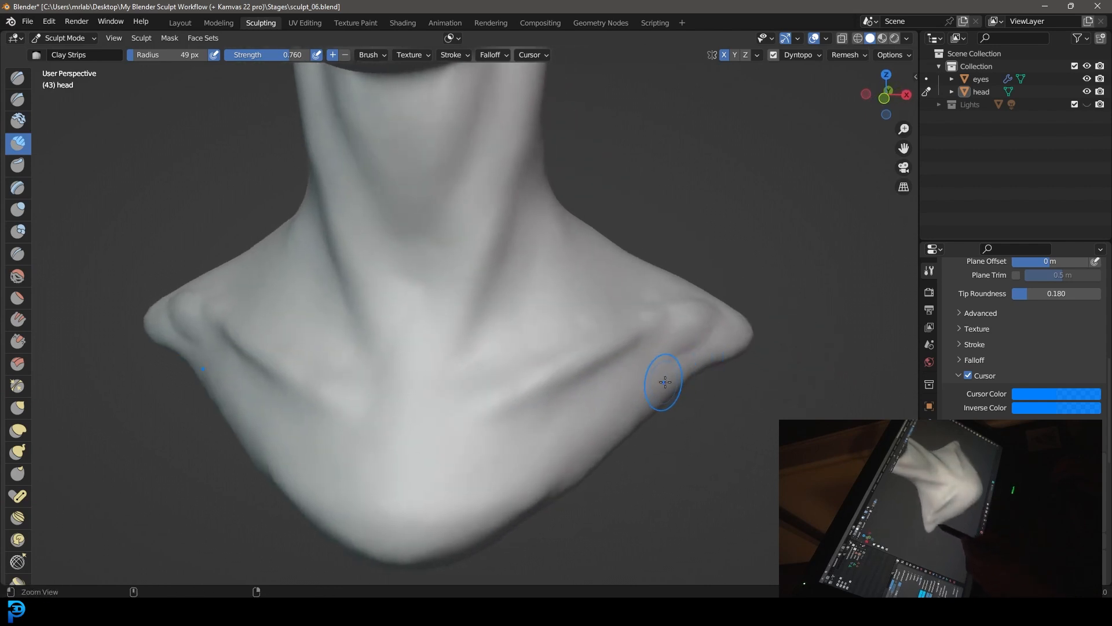
Smooth the outer end of the collarbones and the adjoining tops of the shoulders
mouse_move(737, 322)
middle_down()
mouse_move(710, 342)
mouse_move(718, 336)
middle_up()
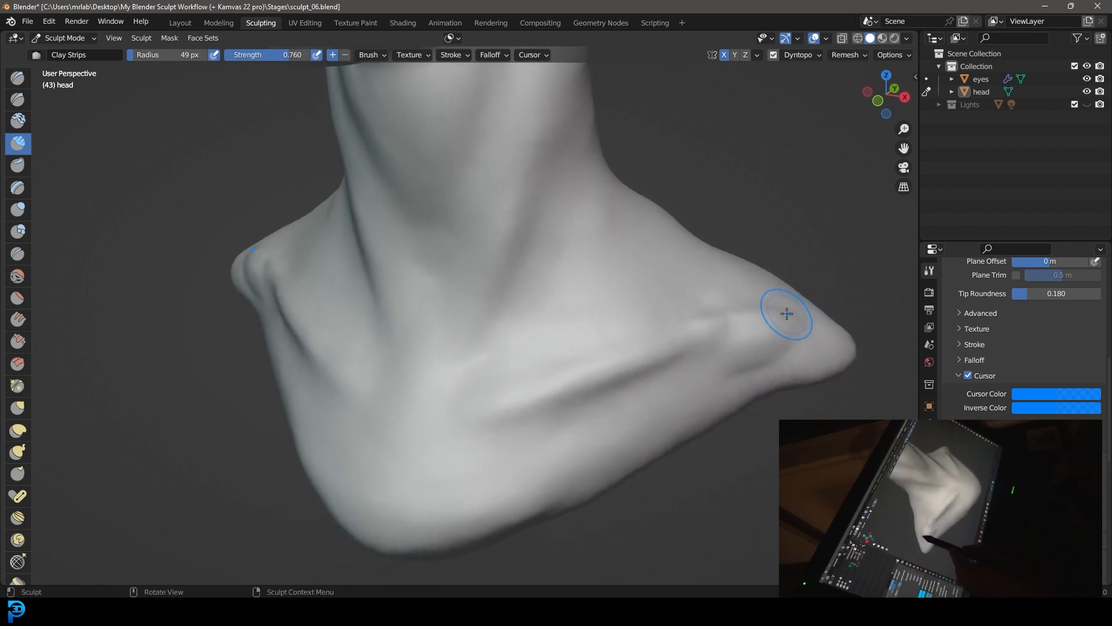
shift+drag(803, 325, 758, 314)
mouse_move(776, 313)
shift+mouse_down()
mouse_move(653, 342)
mouse_move(702, 368)
shift+mouse_up()
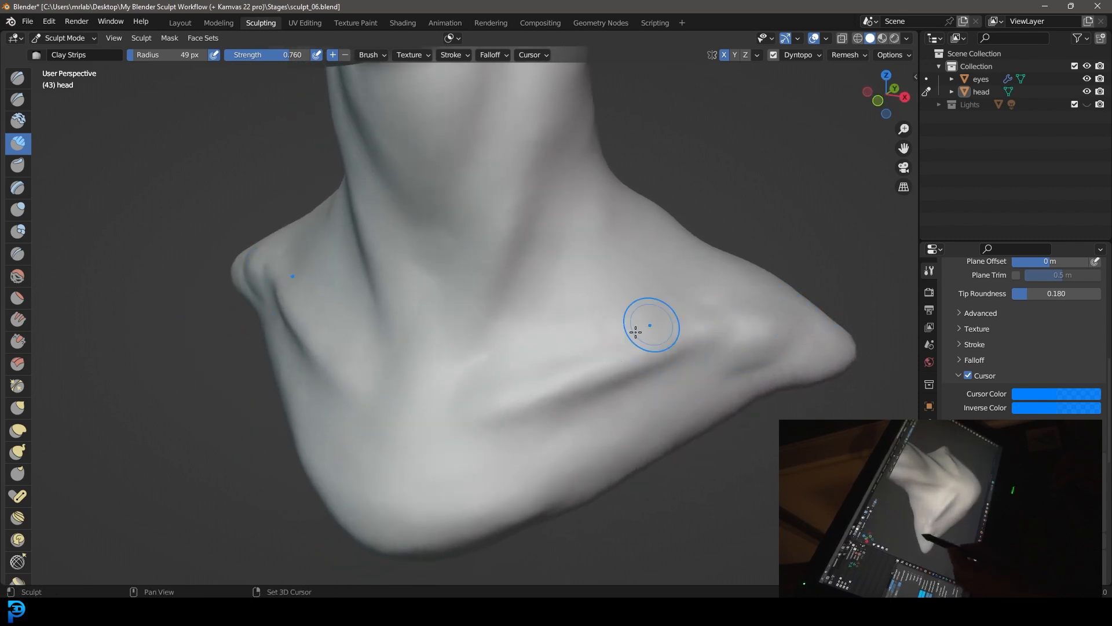
Build up the backs of the shoulders below the neck with Clay Strips at 49 px and smooth the strokes into the surface
mouse_move(752, 370)
middle_down()
mouse_move(688, 370)
mouse_move(675, 385)
mouse_move(578, 397)
mouse_move(565, 386)
mouse_move(593, 399)
mouse_move(541, 464)
mouse_move(509, 458)
mouse_move(532, 480)
middle_up()
mouse_move(305, 375)
mouse_down()
mouse_move(351, 327)
mouse_move(412, 325)
mouse_move(425, 338)
mouse_move(373, 347)
mouse_up()
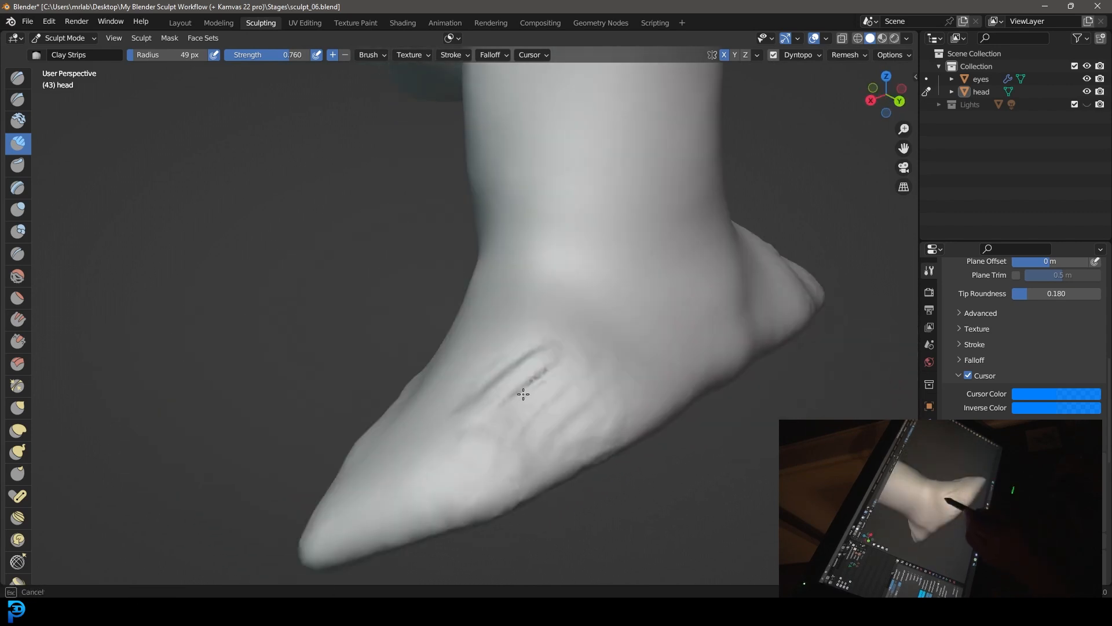
mouse_move(523, 394)
mouse_down()
mouse_move(509, 429)
mouse_move(596, 409)
mouse_move(569, 447)
mouse_up()
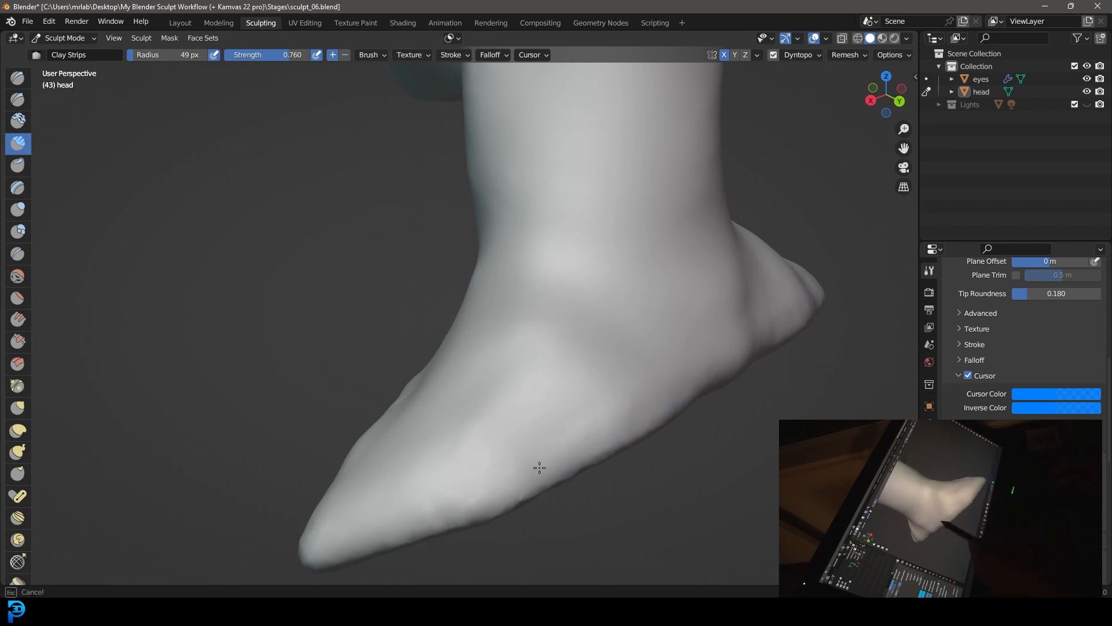
mouse_move(658, 382)
shift+mouse_down()
mouse_move(665, 374)
mouse_move(482, 467)
mouse_move(652, 392)
mouse_move(666, 370)
shift+mouse_up()
mouse_move(521, 464)
shift+mouse_down()
mouse_move(588, 429)
mouse_move(549, 440)
shift+mouse_up()
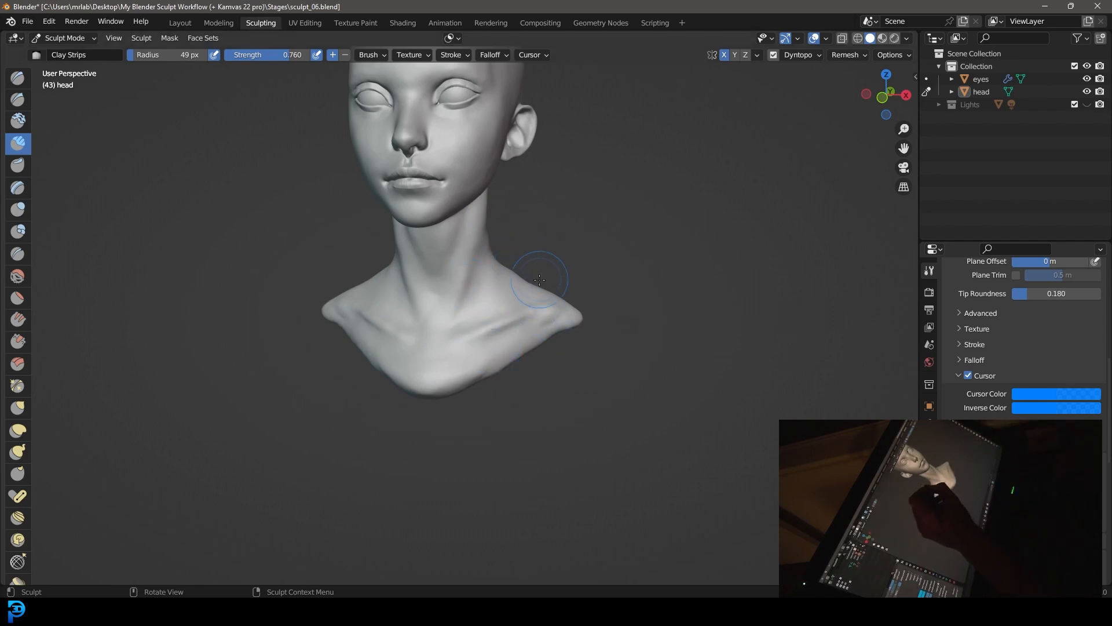
Lay clay strips down the back sides of the neck from the skull base toward the shoulders and blend them in
mouse_move(565, 268)
middle_down()
mouse_move(480, 266)
mouse_move(606, 169)
mouse_move(589, 215)
mouse_move(591, 340)
mouse_move(574, 355)
mouse_move(541, 348)
mouse_move(543, 376)
middle_up()
drag(510, 295, 506, 347)
mouse_move(521, 281)
mouse_down()
mouse_move(516, 412)
mouse_move(497, 345)
mouse_move(492, 371)
mouse_up()
drag(491, 275, 492, 394)
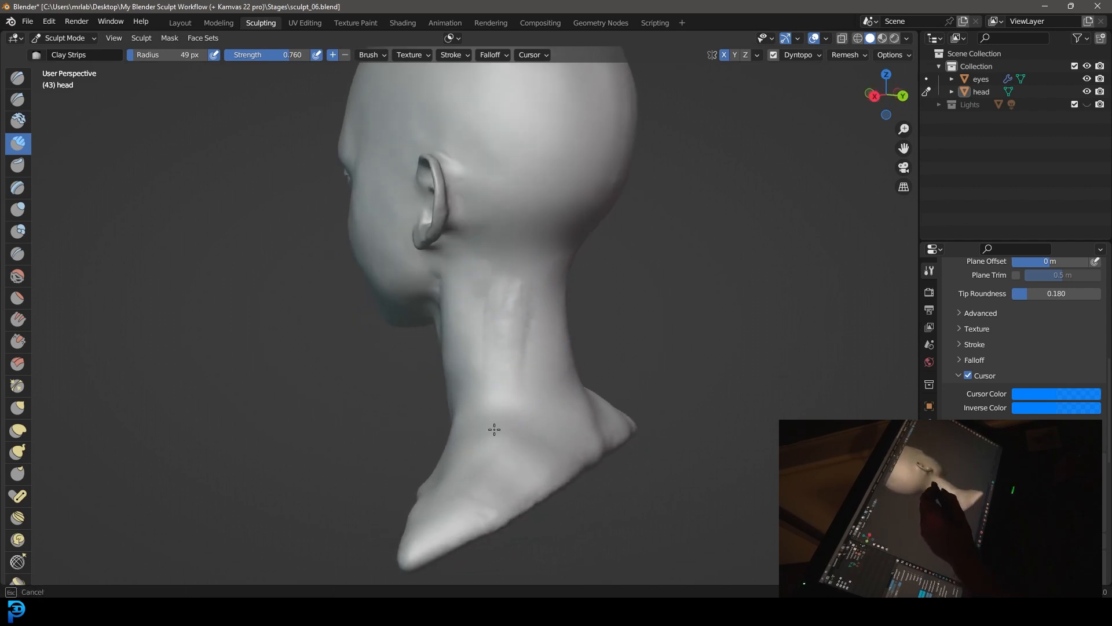
mouse_move(526, 293)
middle_down()
mouse_move(521, 365)
mouse_move(532, 329)
middle_up()
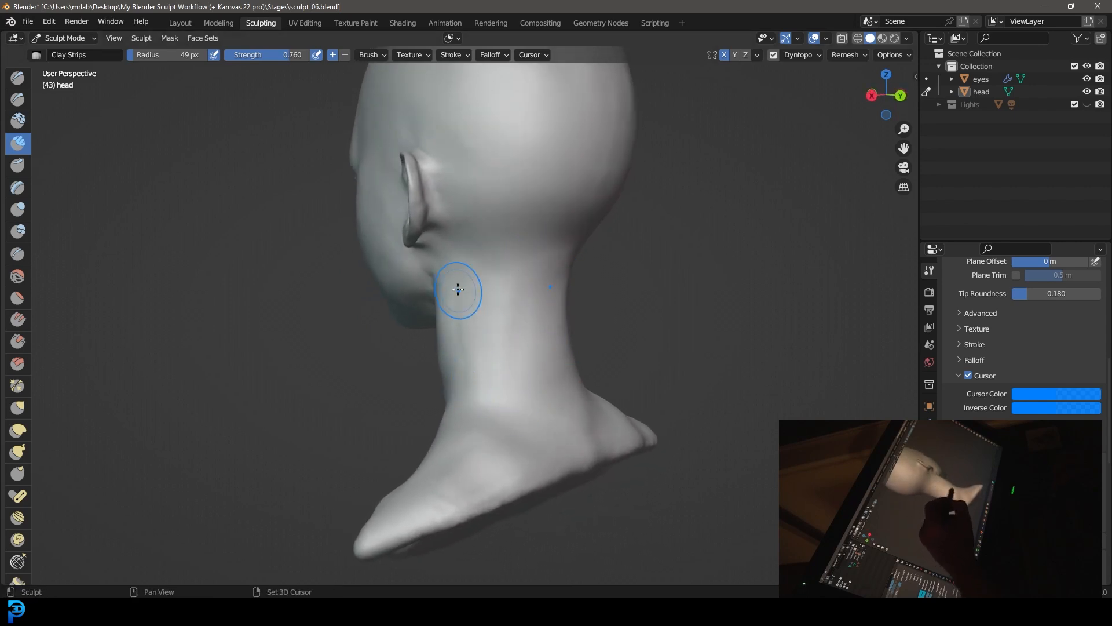
Examine the jawline, the area behind the ear and the neck muscles from the front, side and back
mouse_move(510, 336)
middle_down()
mouse_move(573, 307)
mouse_move(530, 310)
mouse_move(545, 298)
mouse_move(533, 258)
mouse_move(516, 321)
middle_up()
scroll(515, 320, up, 2)
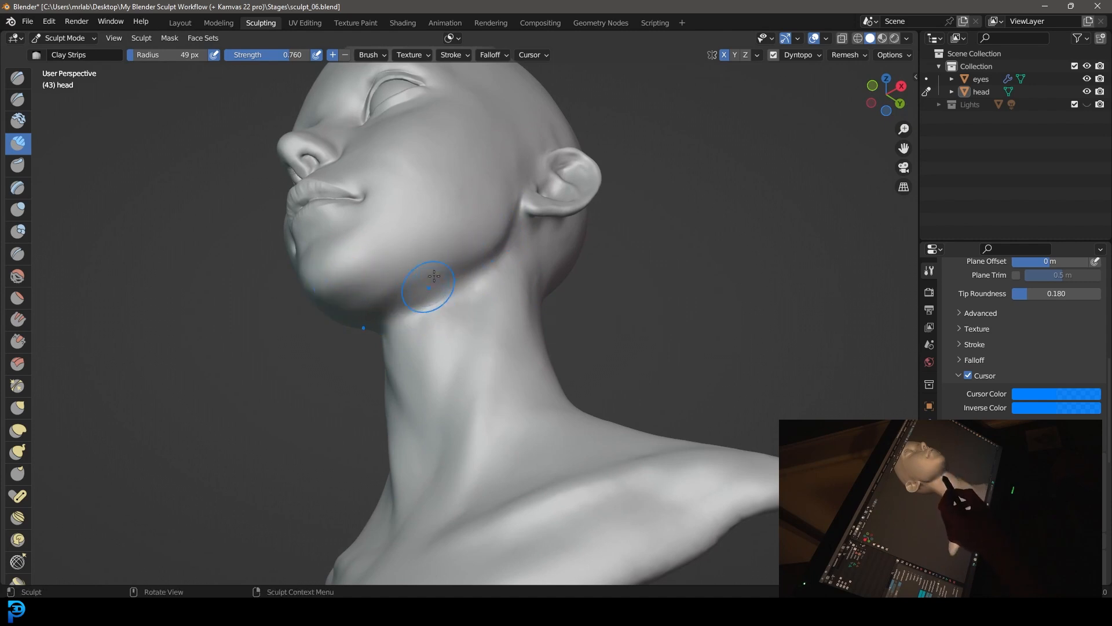
middle_drag(447, 283, 494, 332)
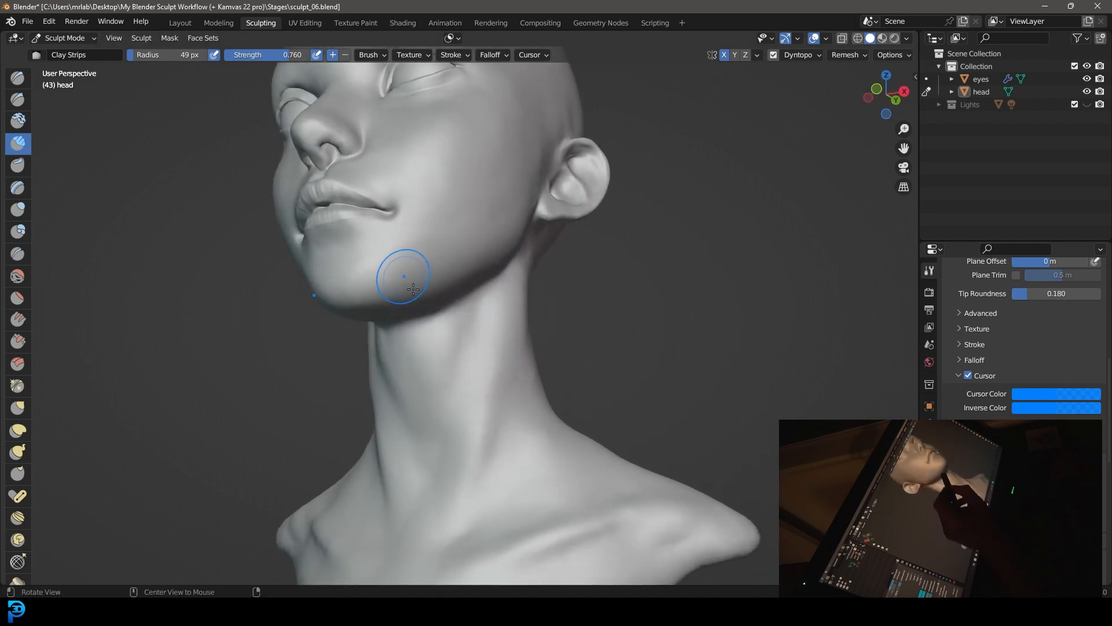
mouse_move(427, 303)
middle_down()
mouse_move(486, 316)
mouse_move(395, 346)
mouse_move(402, 323)
middle_up()
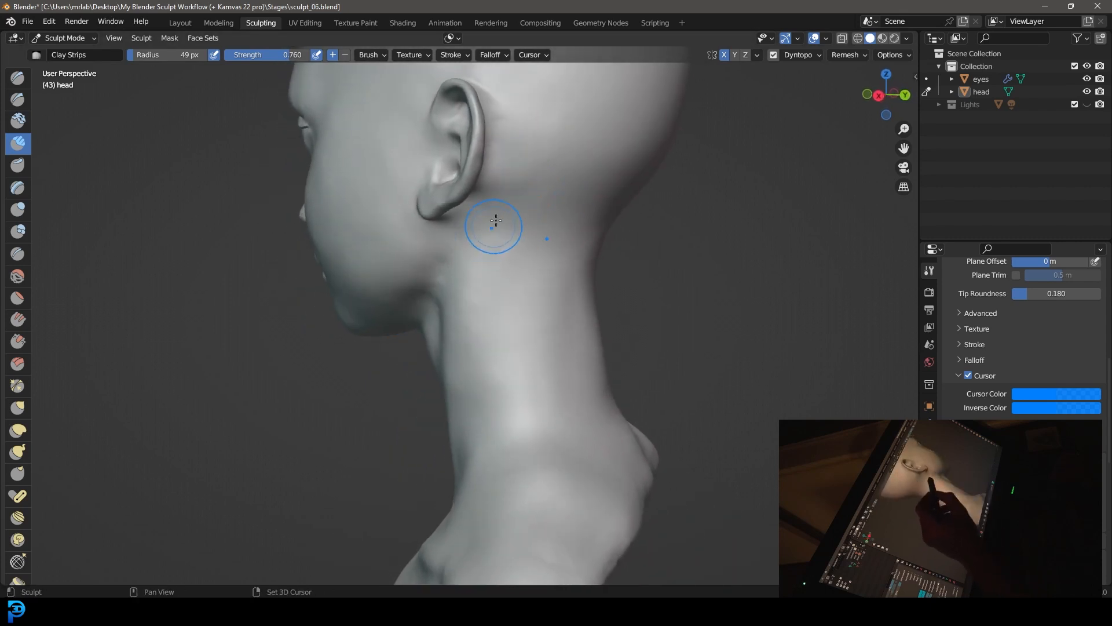
alt+drag(515, 373, 577, 363)
mouse_move(591, 435)
alt+mouse_down()
mouse_move(541, 446)
mouse_move(552, 473)
alt+mouse_up()
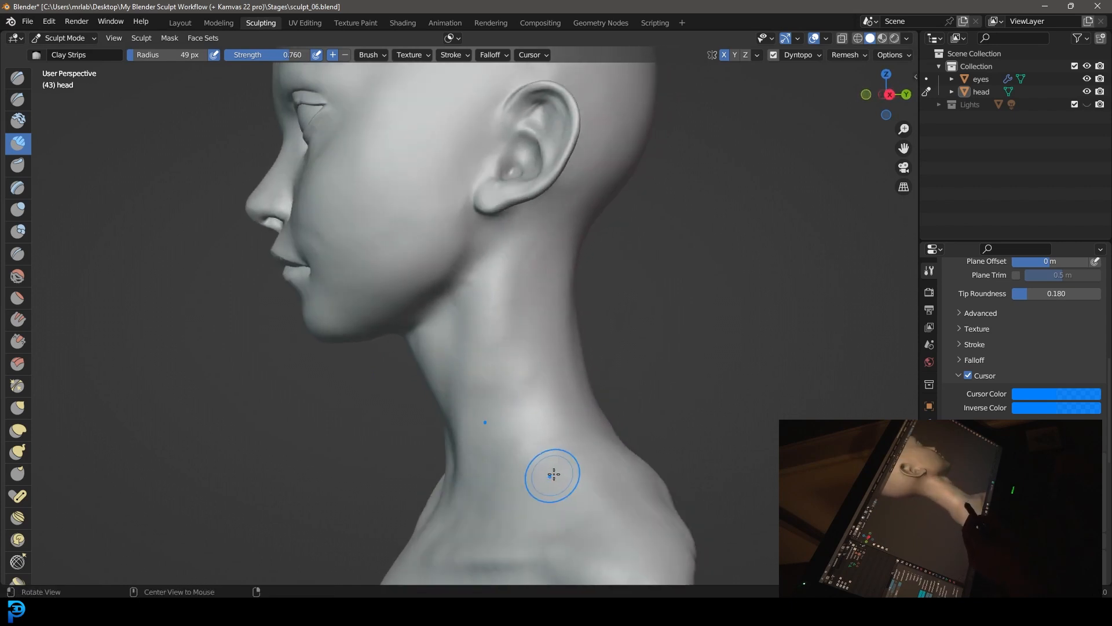
scroll(570, 480, up, 1)
ctrl+middle_drag(570, 480, 601, 312)
Touch up the chest surface just below the collarbones with Clay Strips, working across toward the shoulders
mouse_move(546, 425)
middle_down()
mouse_move(585, 430)
mouse_move(609, 390)
middle_up()
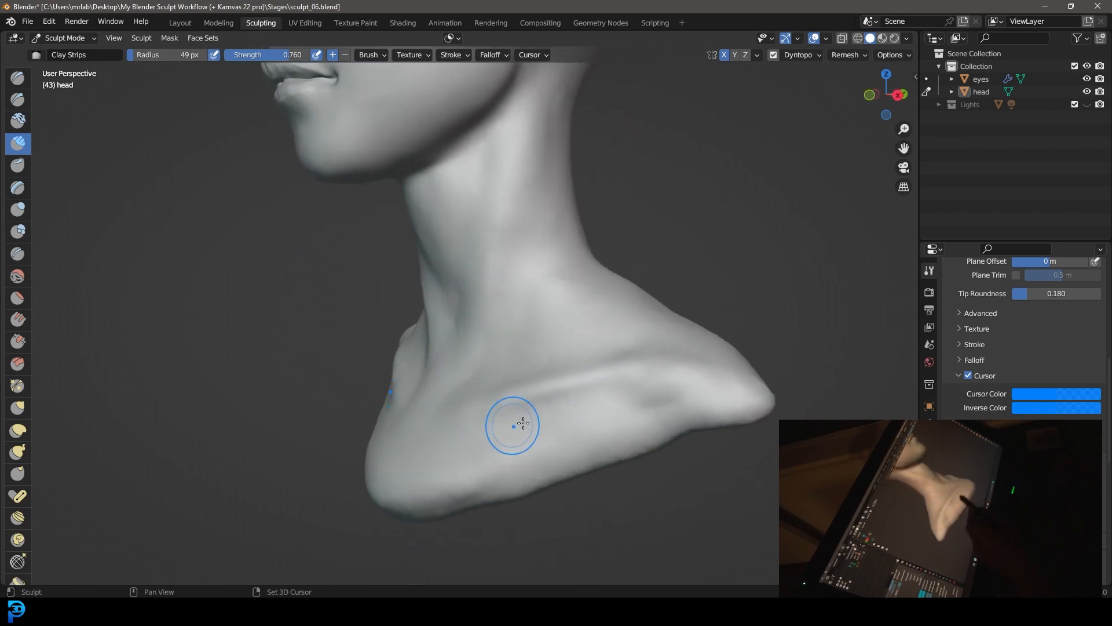
drag(486, 429, 443, 464)
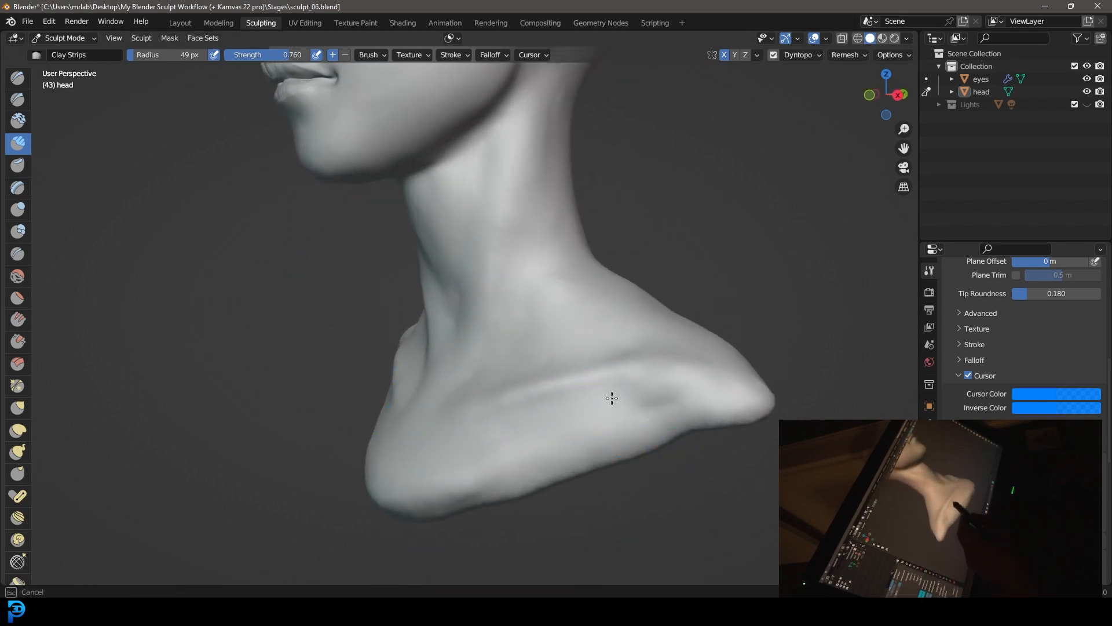
mouse_move(611, 402)
middle_down()
mouse_move(635, 422)
mouse_move(641, 360)
mouse_move(637, 449)
middle_up()
mouse_move(605, 333)
shift+middle_down()
mouse_move(637, 436)
mouse_move(665, 452)
mouse_move(473, 445)
mouse_move(585, 417)
mouse_move(583, 432)
mouse_move(616, 423)
mouse_move(626, 452)
mouse_move(614, 487)
mouse_move(596, 459)
mouse_move(615, 464)
shift+middle_up()
middle_drag(626, 377, 627, 387)
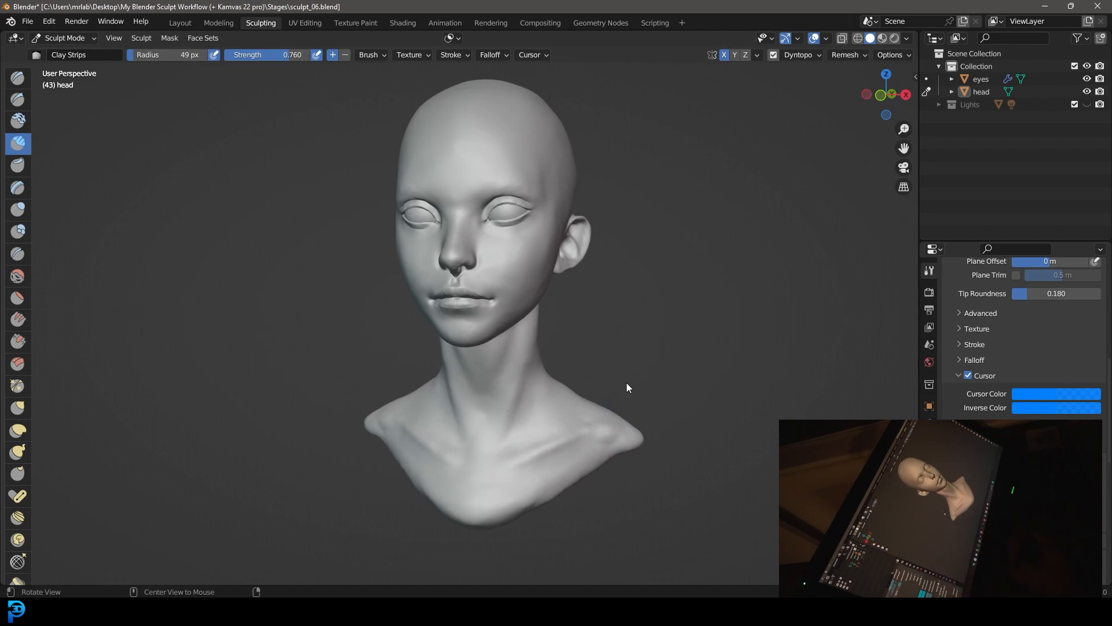